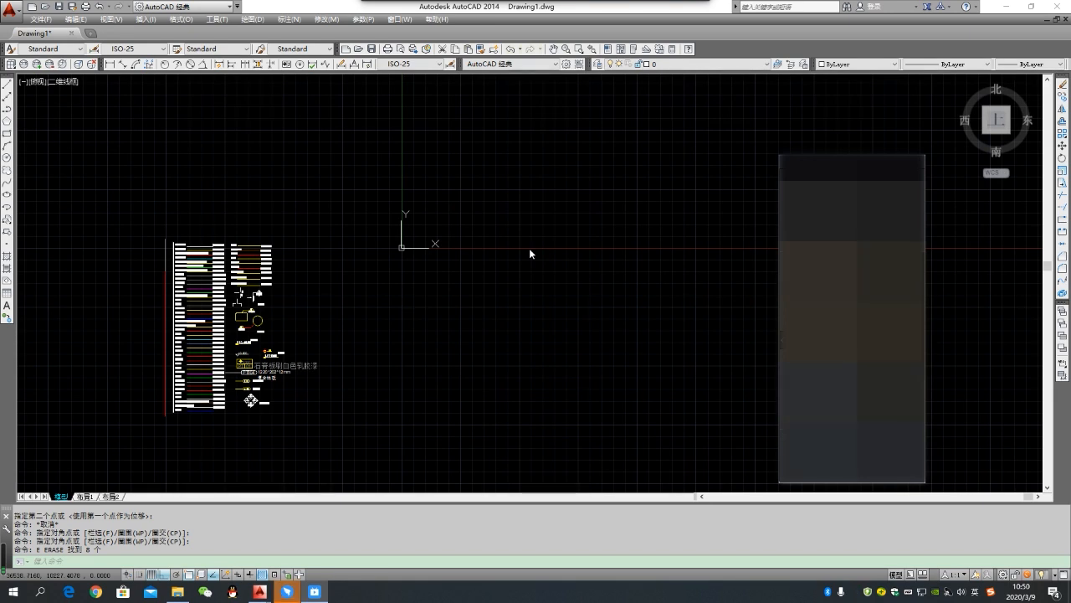
- Minimize both AutoCAD windows to show the desktop's AutoCAD 2014 shortcut, and bring the Drawing1.dwg window back
click(1008, 6)
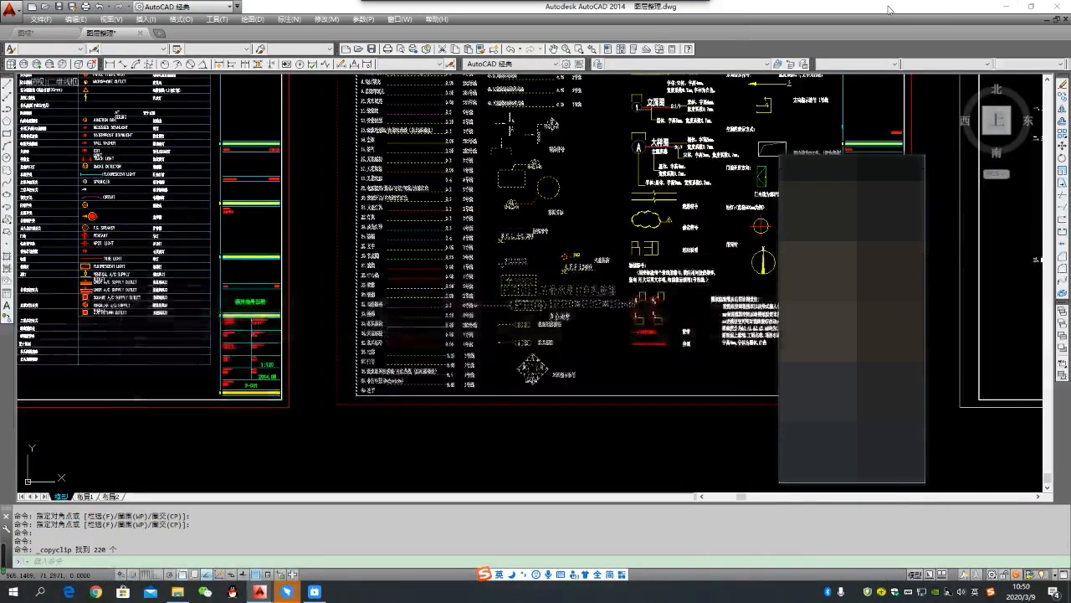
click(1009, 6)
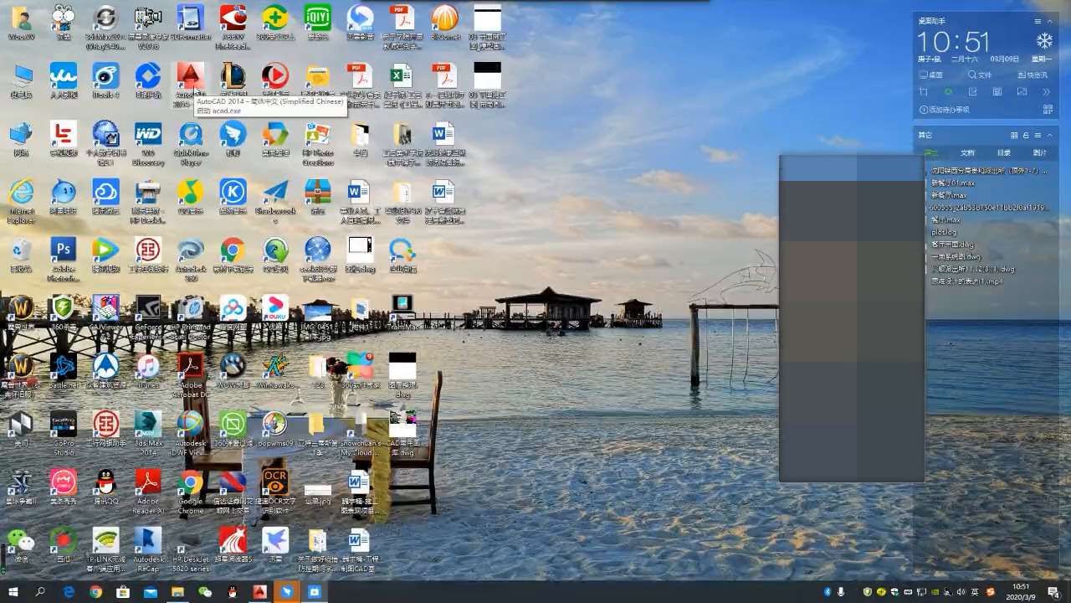
mouse_move(265, 595)
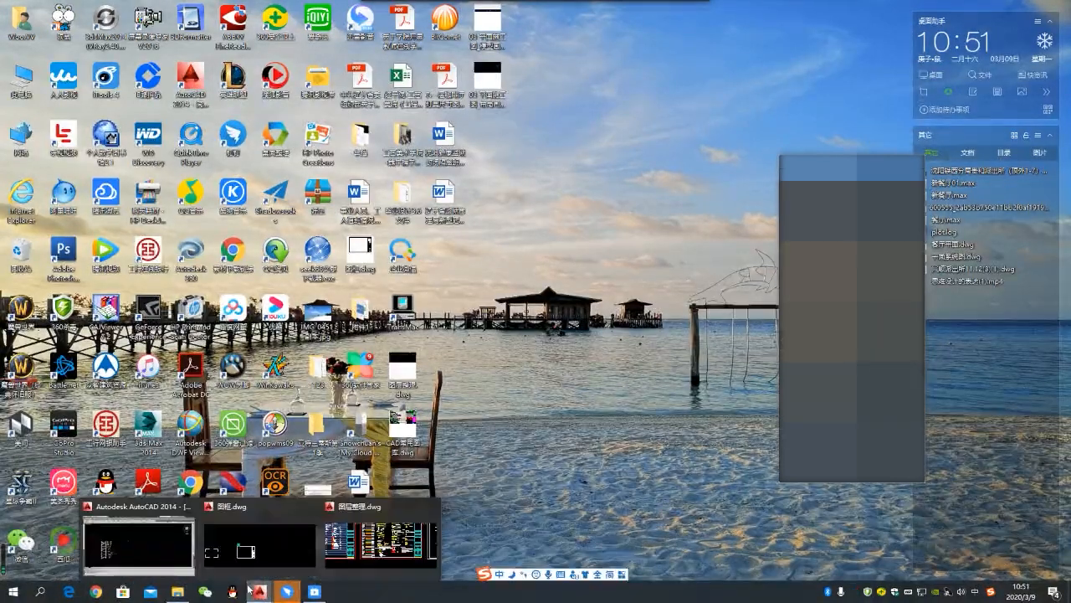
click(138, 544)
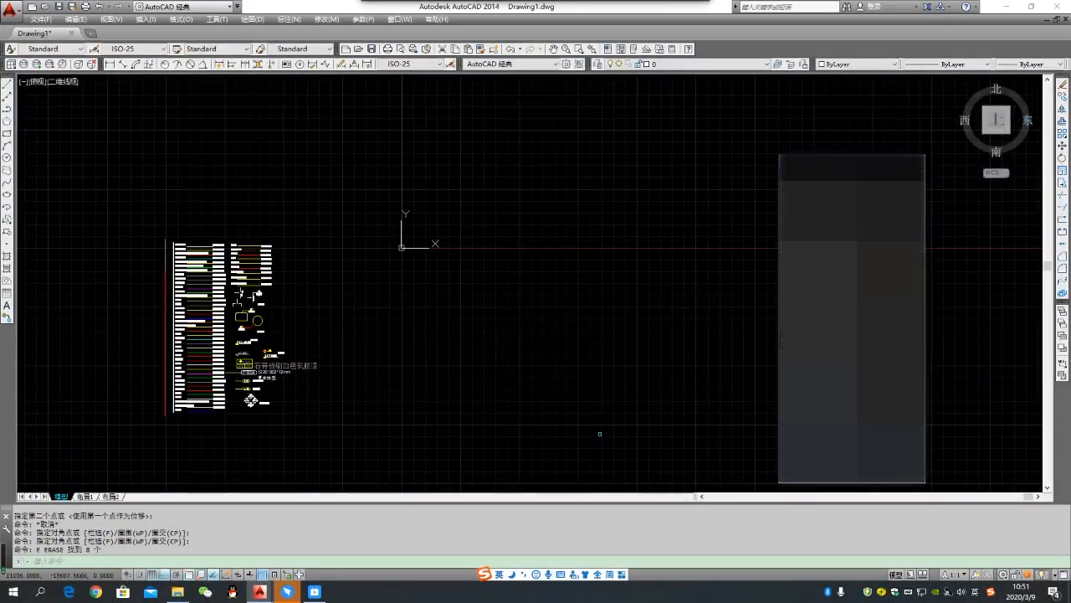
- Switch to 图层整理.dwg and window-select the layer list and symbols on the left half of the second sheet
mouse_move(260, 592)
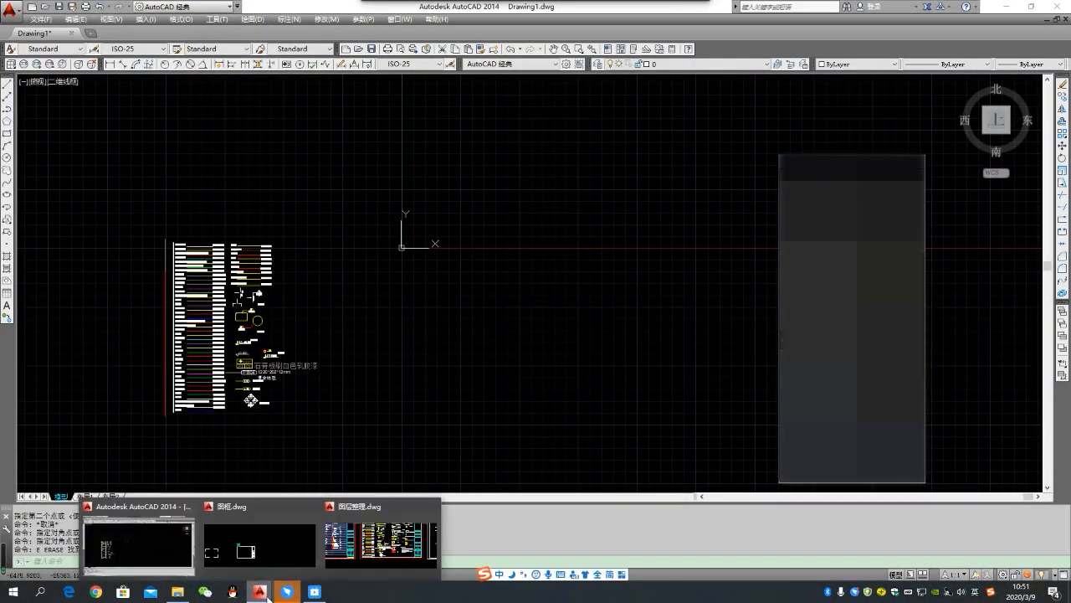
click(366, 544)
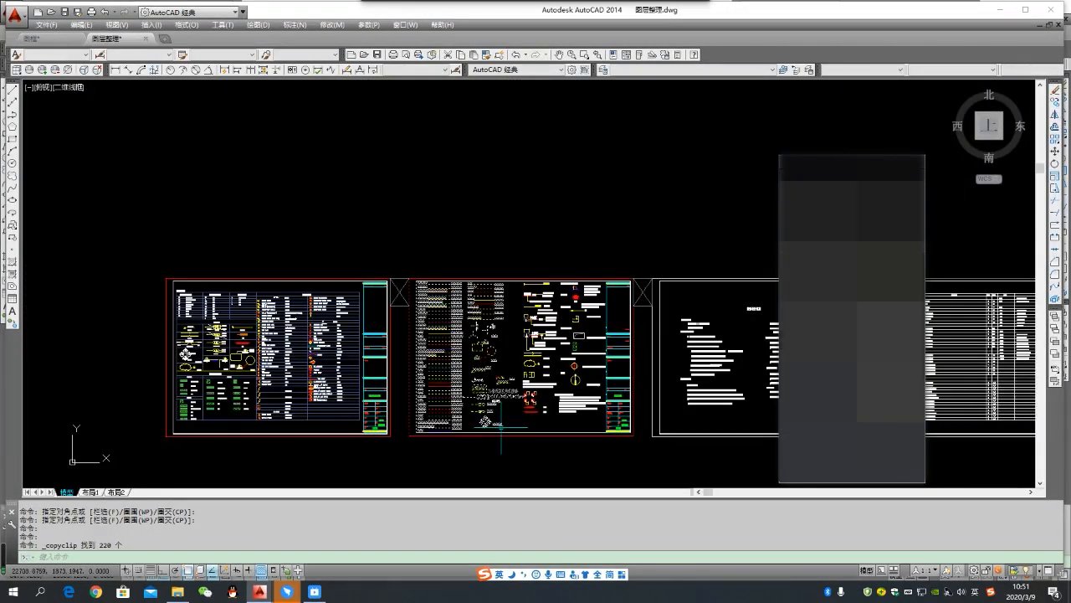
key(Escape)
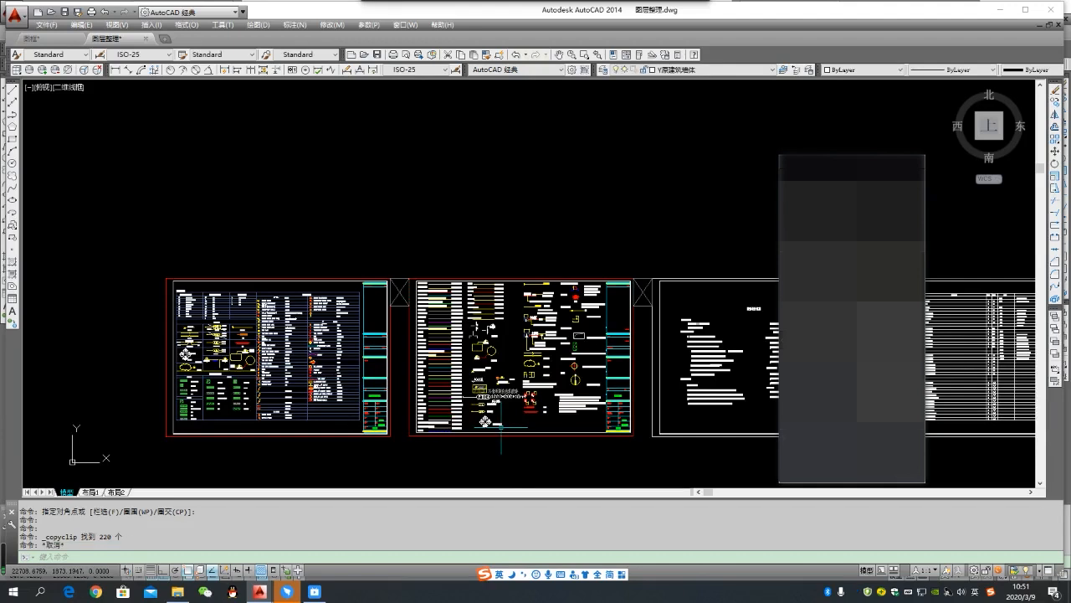
click(403, 246)
click(535, 477)
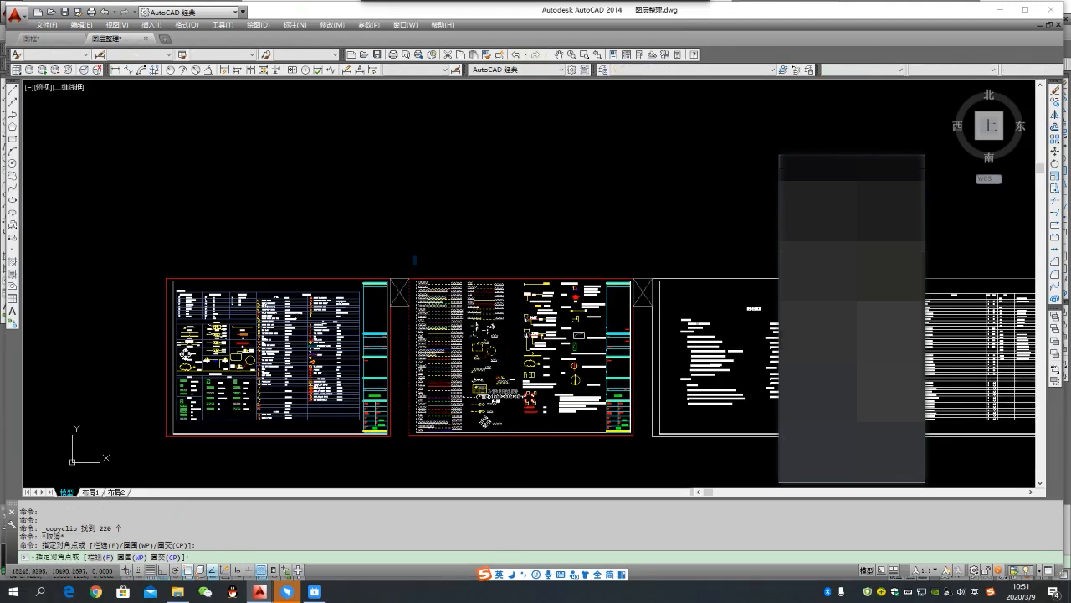
click(535, 472)
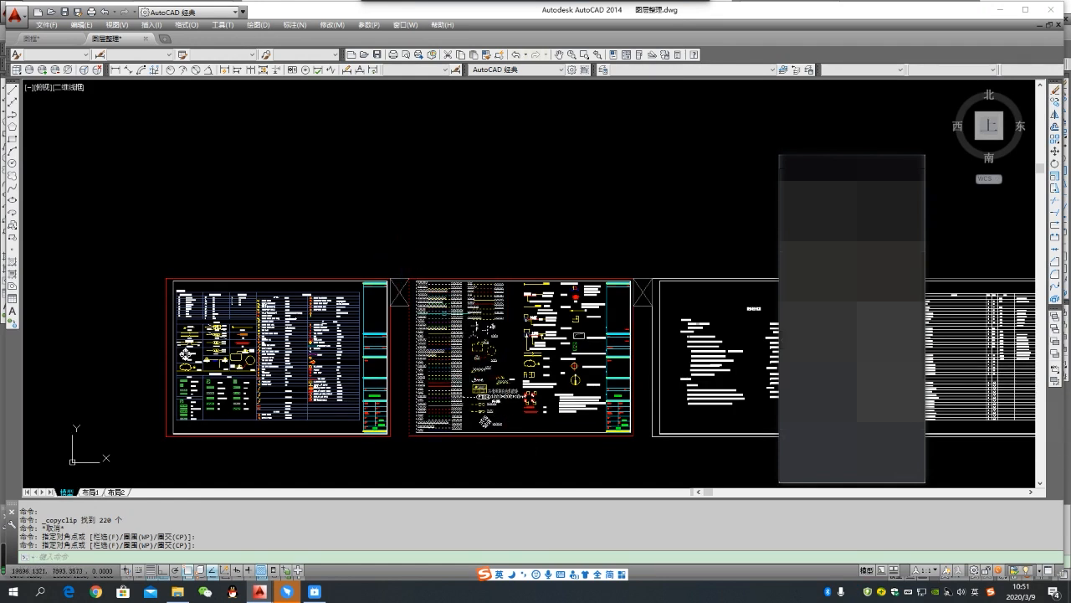
scroll(493, 394, up, 2)
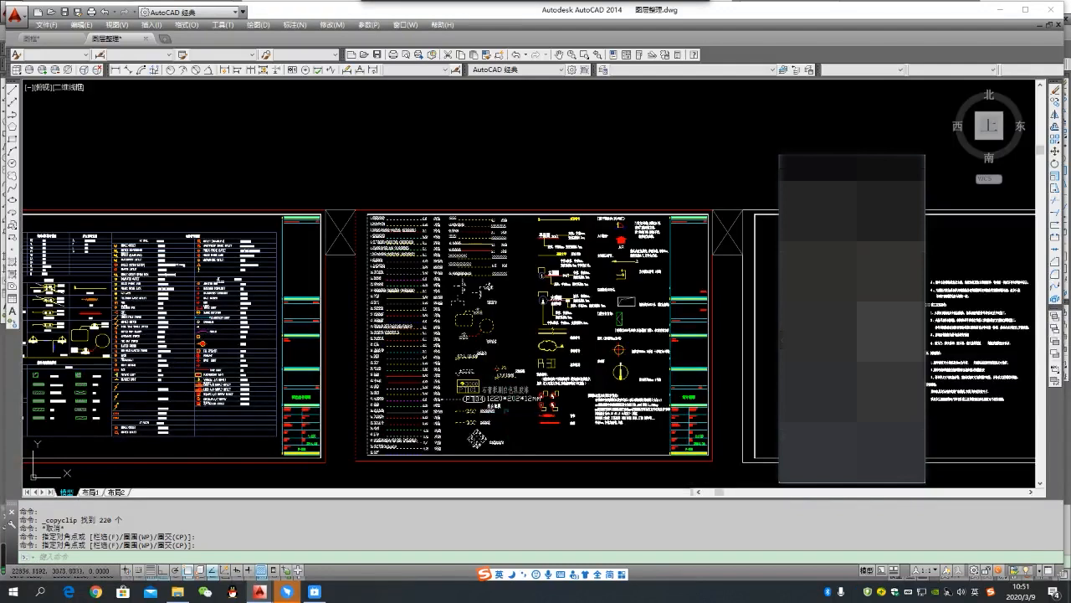
scroll(419, 287, down, 2)
click(383, 219)
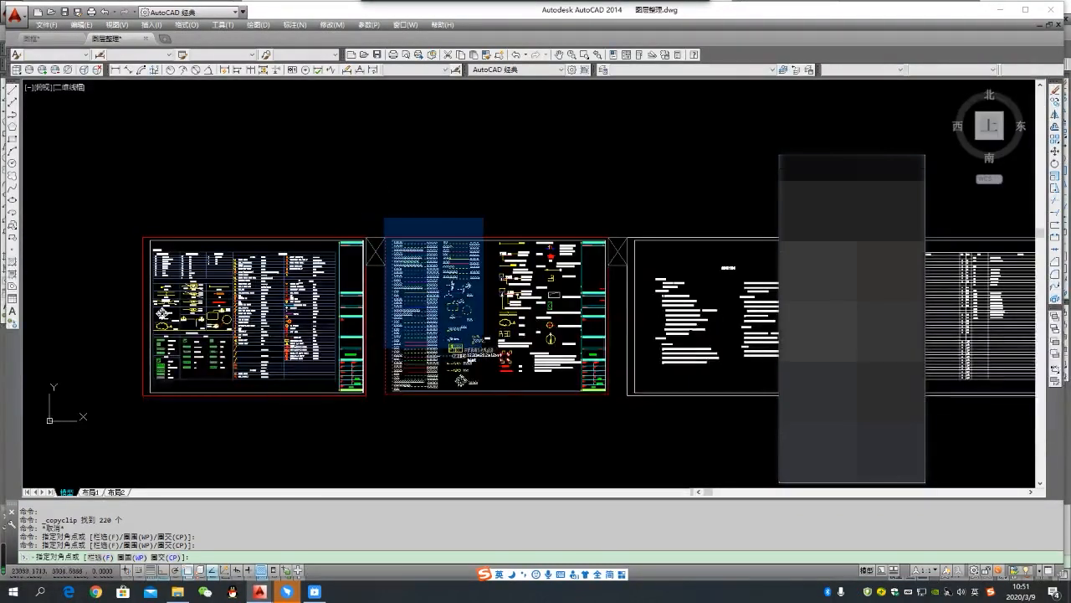
click(517, 442)
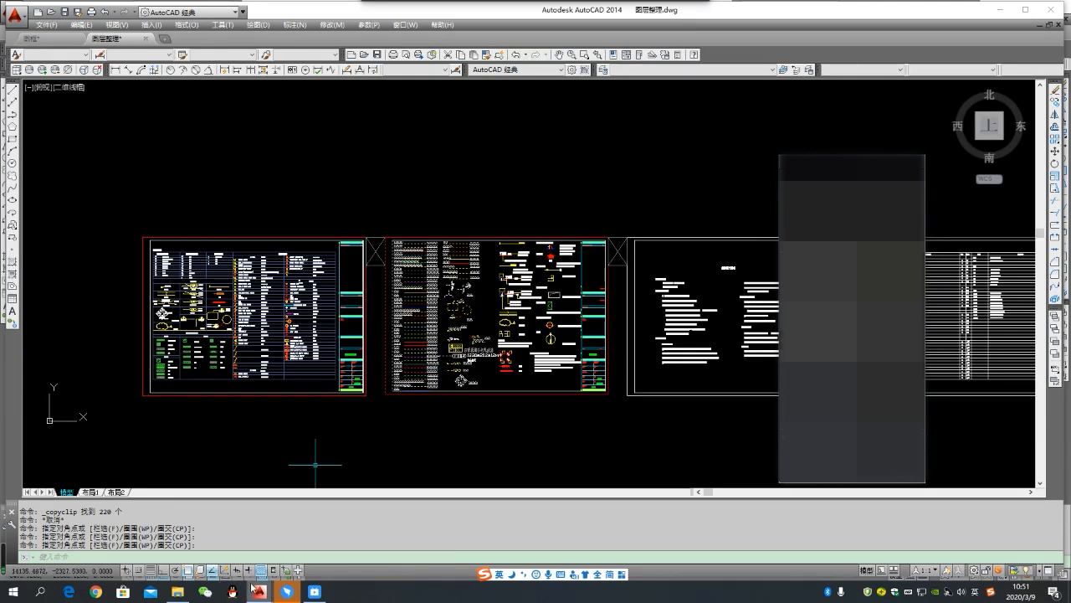
- In Drawing1.dwg, make the layer of the 原建筑墙体 sample line (Y原建筑墙体) the current layer
mouse_move(260, 593)
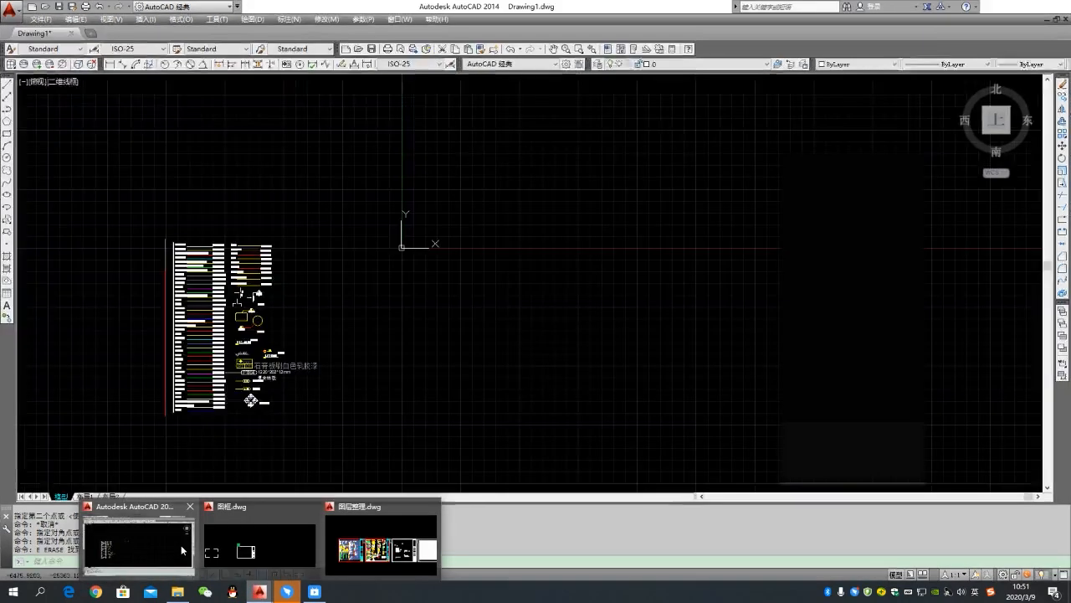
click(182, 547)
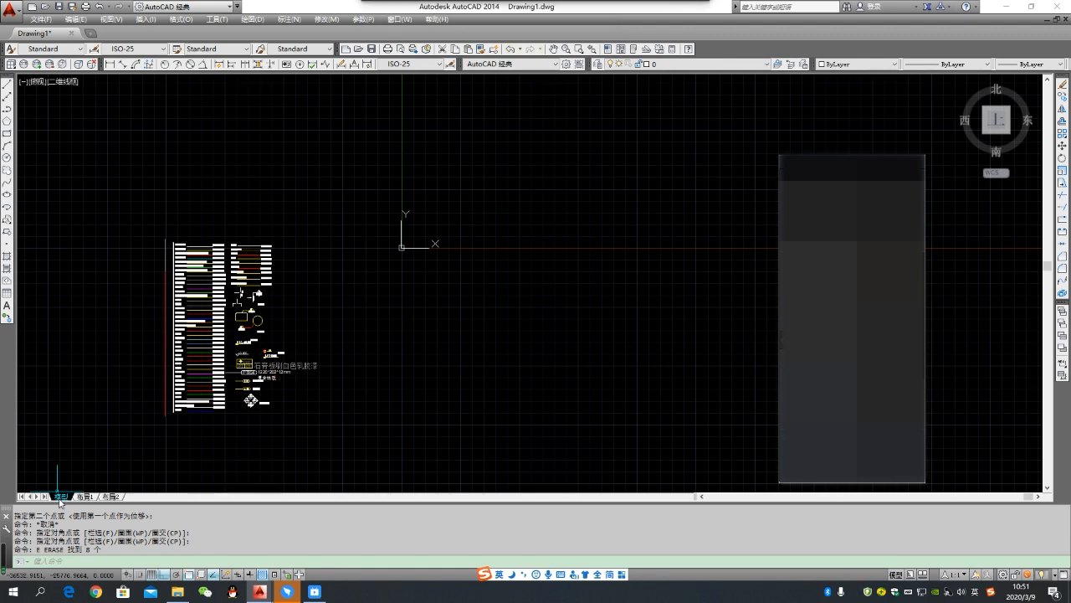
mouse_move(87, 502)
scroll(189, 241, up, 8)
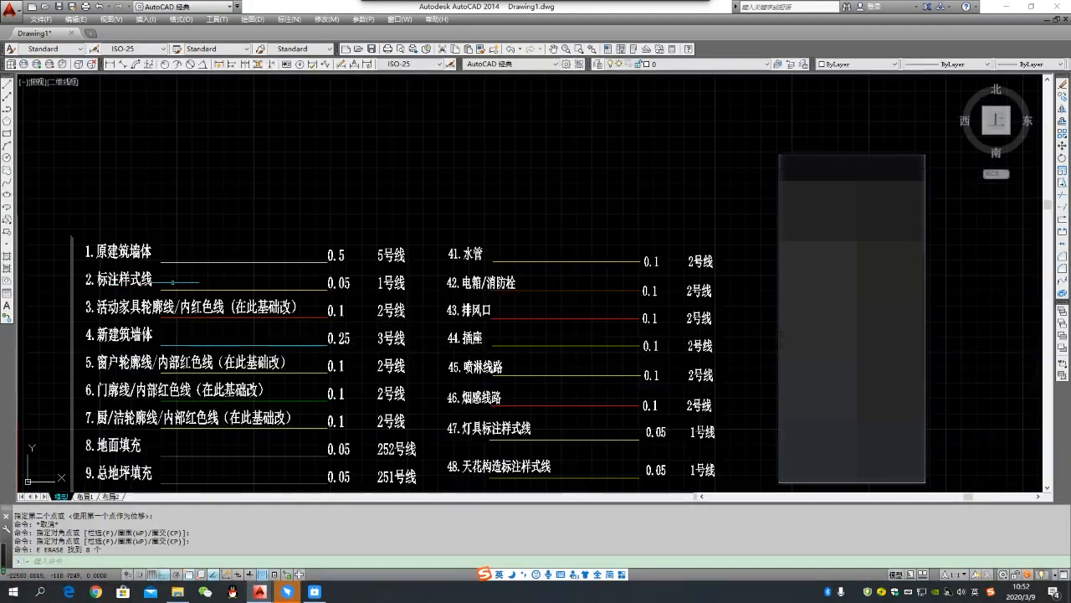
scroll(189, 273, down, 2)
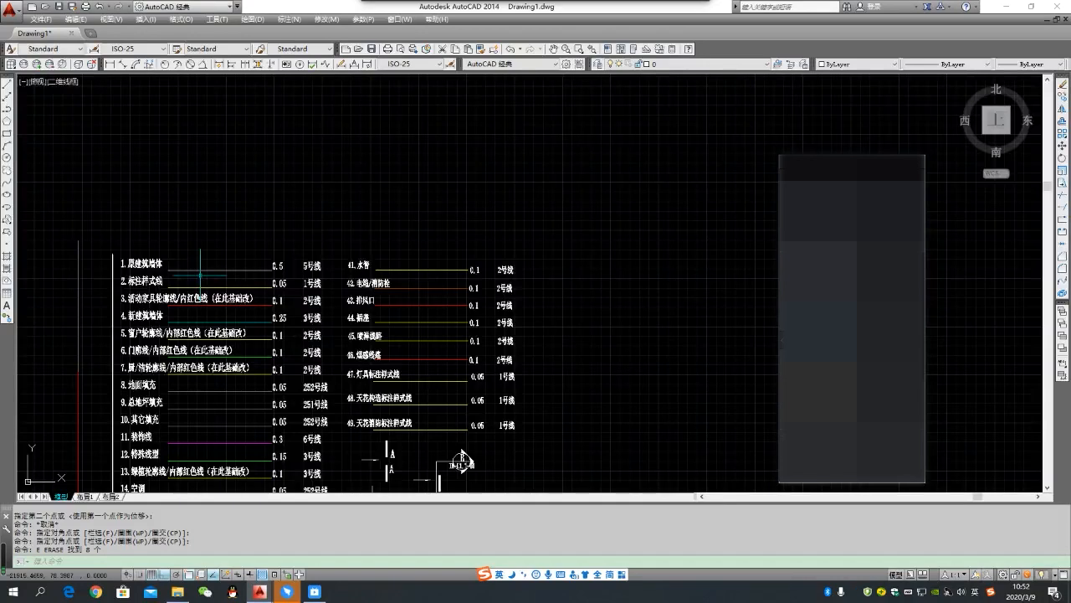
click(216, 276)
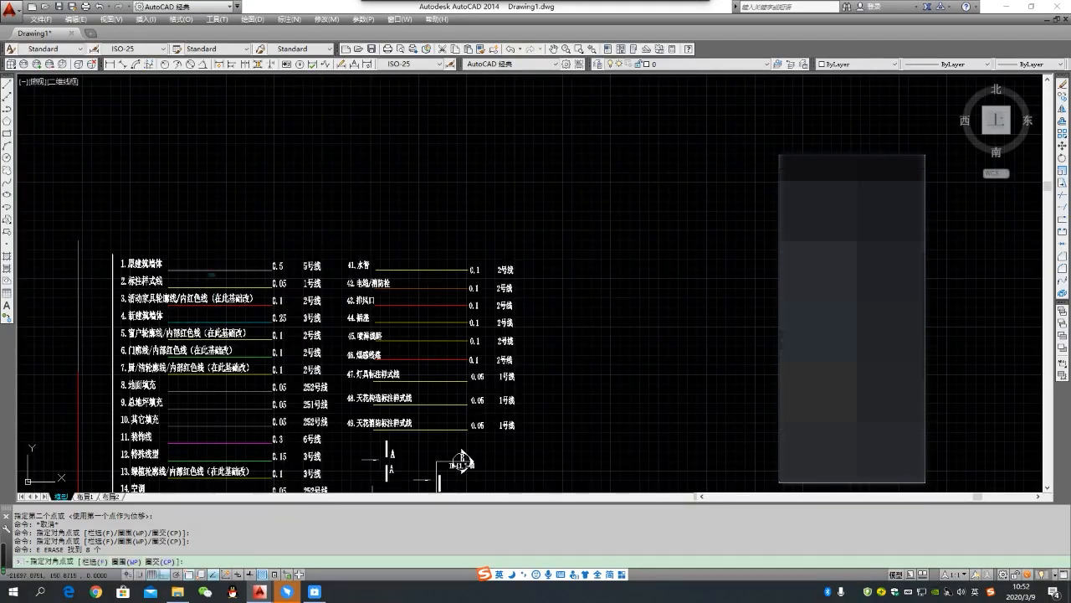
click(200, 244)
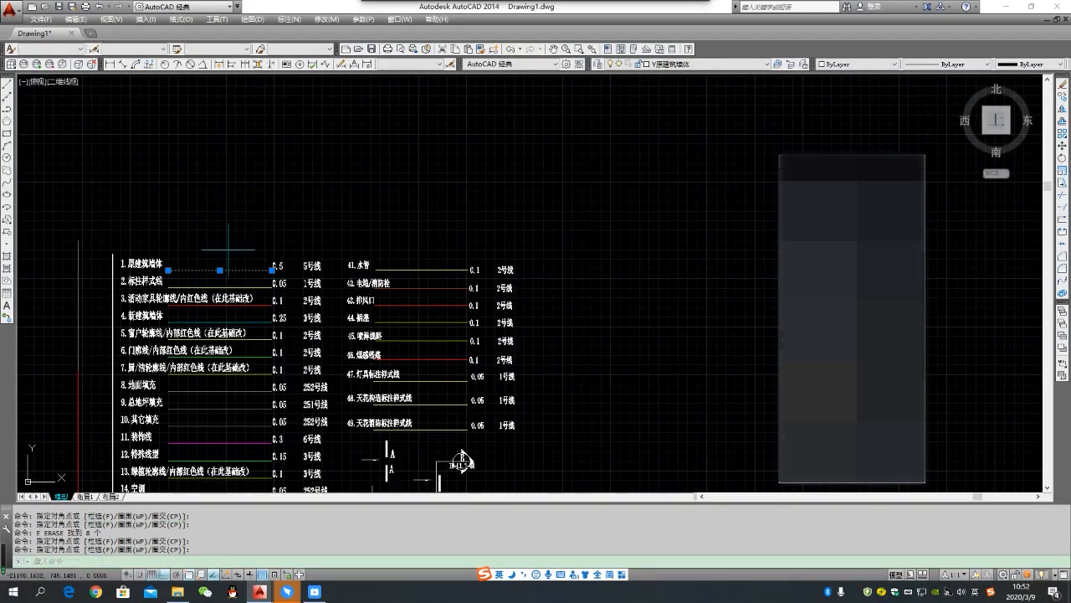
scroll(149, 272, up, 2)
scroll(211, 274, down, 2)
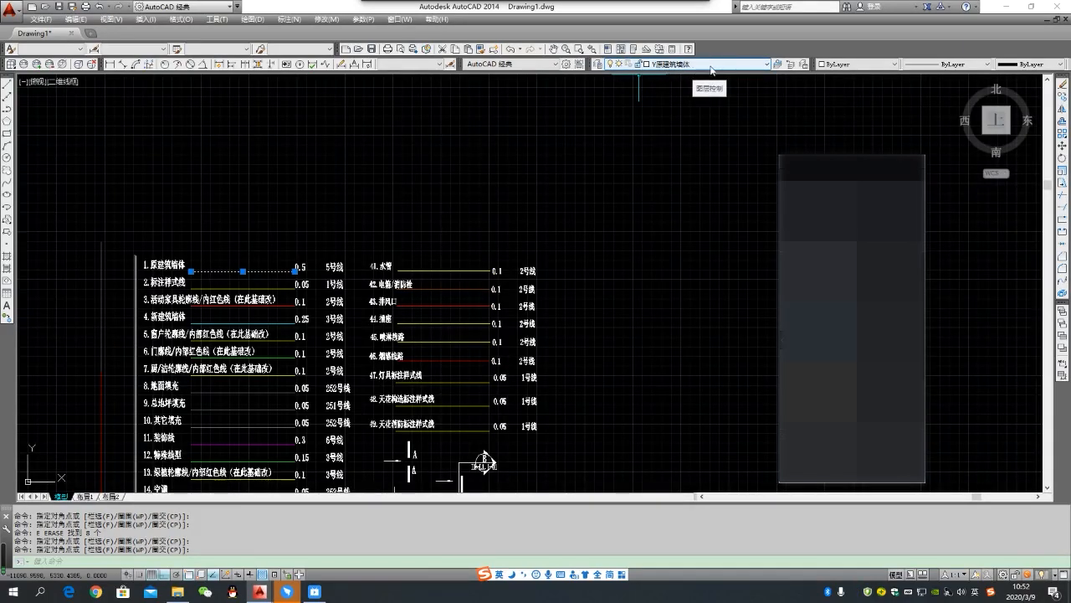
double_click(783, 65)
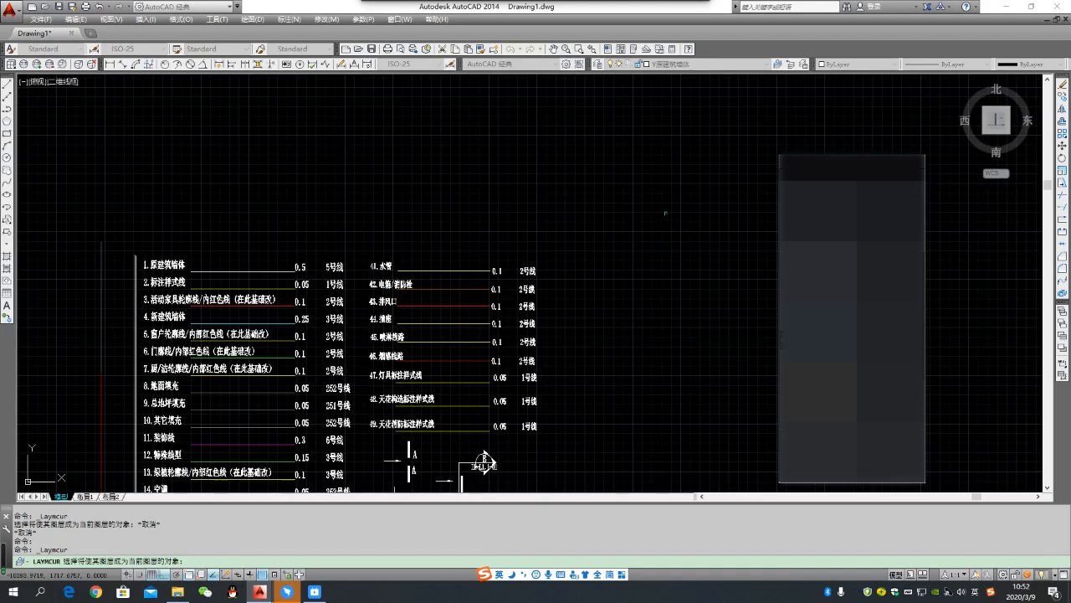
key(Escape)
- Beside the layer list, draw a closed L-shaped polyline: 30000 right, 10000 down, 10000 left, 10000 down, 20000 left, and back to the start
middle_drag(684, 220, 452, 200)
scroll(450, 219, down, 4)
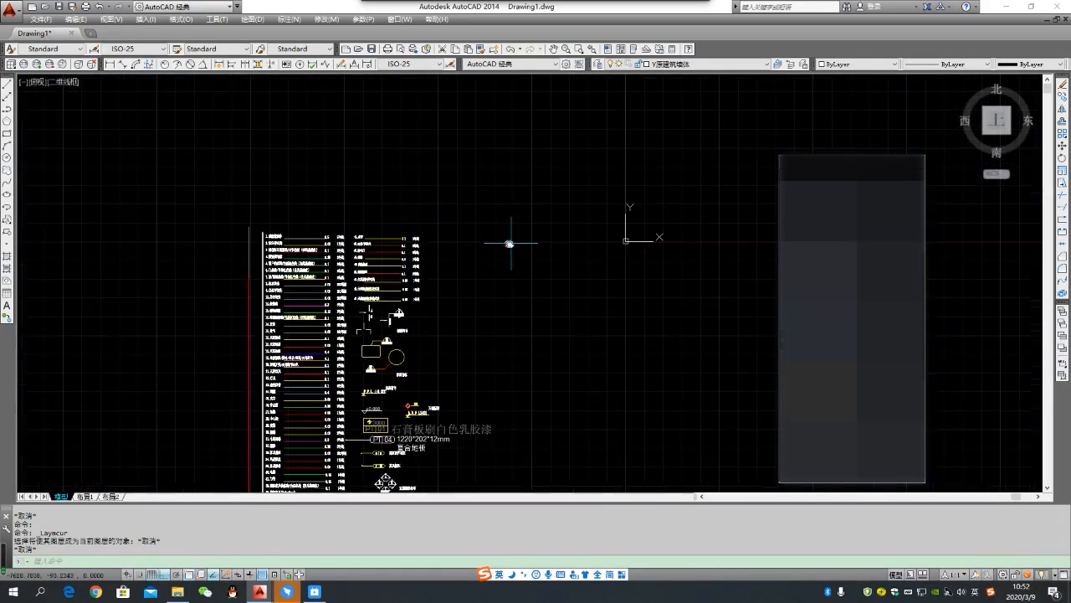
mouse_move(510, 240)
middle_down()
mouse_move(404, 242)
mouse_move(245, 206)
middle_up()
scroll(404, 237, down, 2)
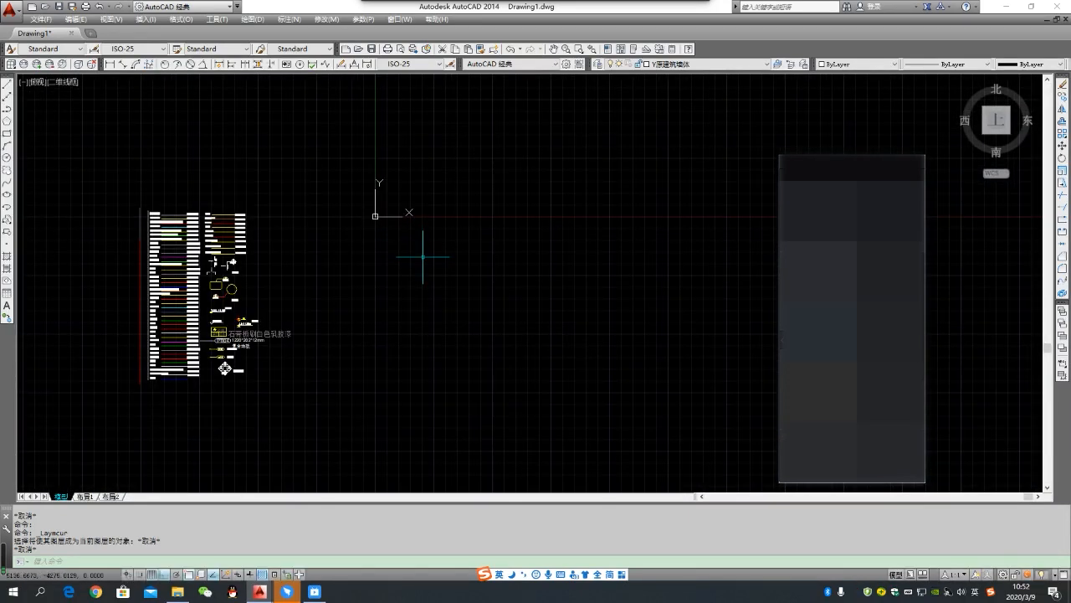
text(pl)
key(Return)
click(362, 266)
text(30000)
key(Return)
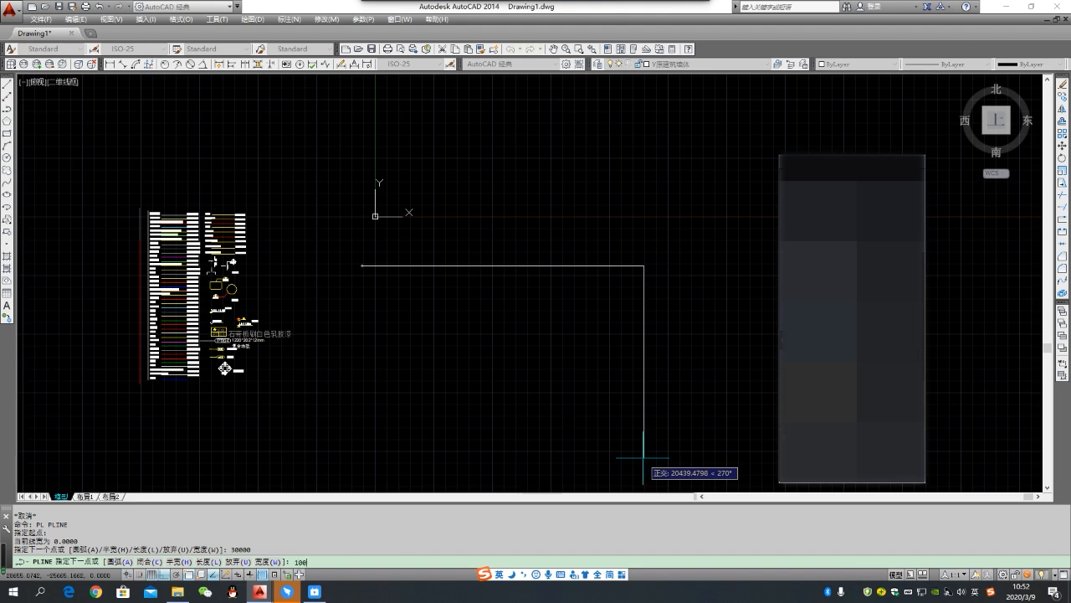
key(Return)
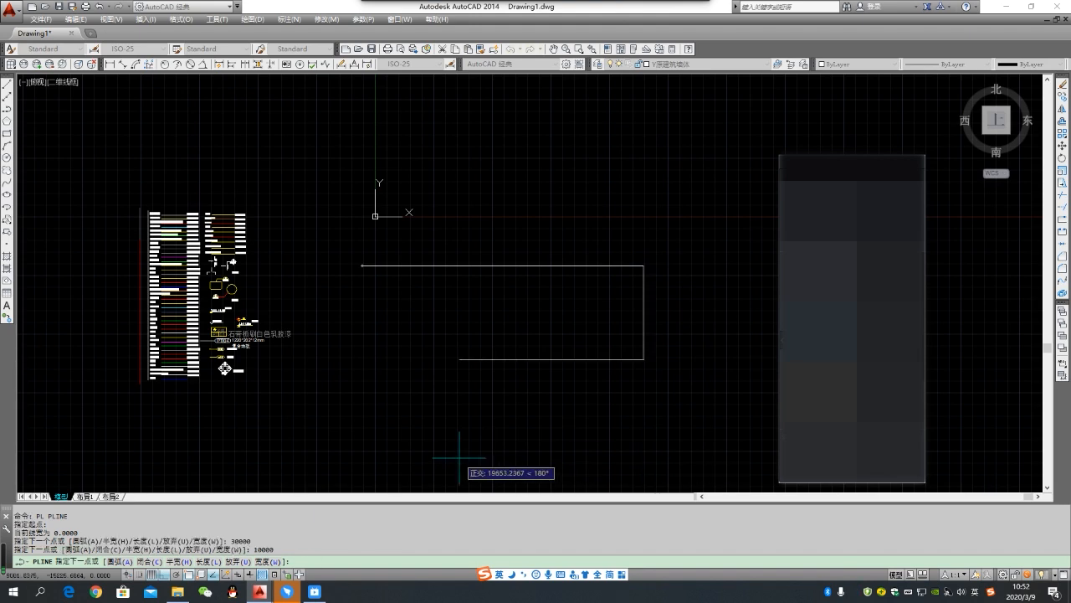
text(10000)
key(Return)
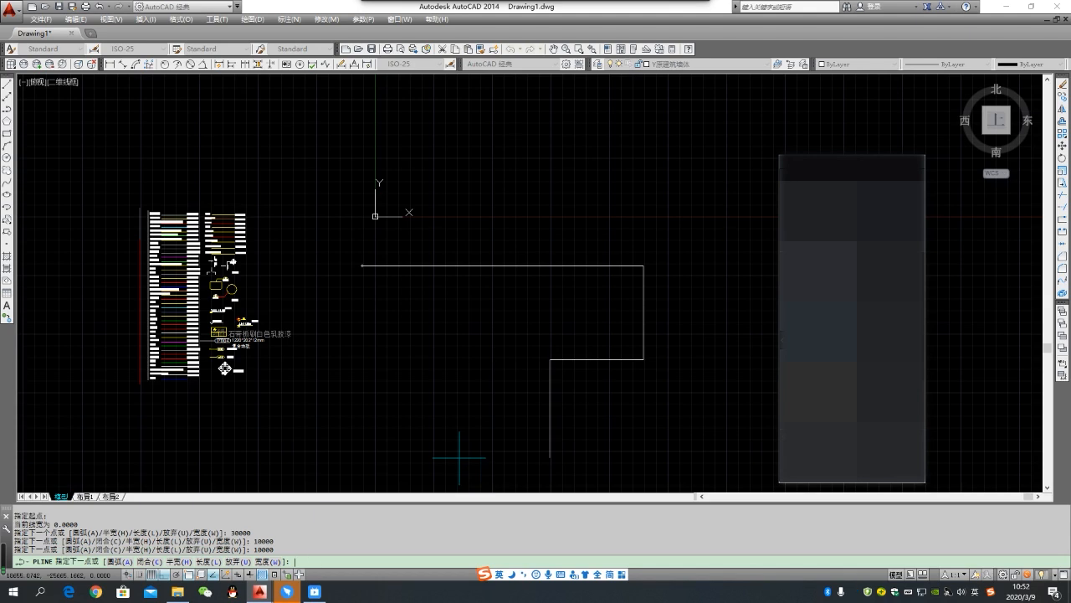
text(10000)
key(Return)
text(20000)
key(Return)
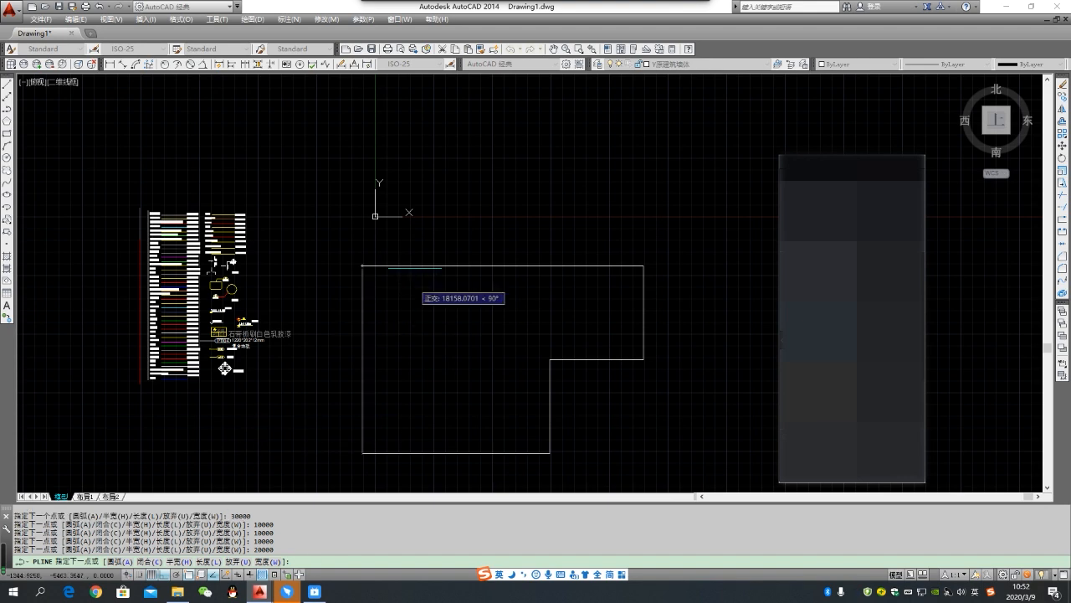
click(361, 266)
key(Return)
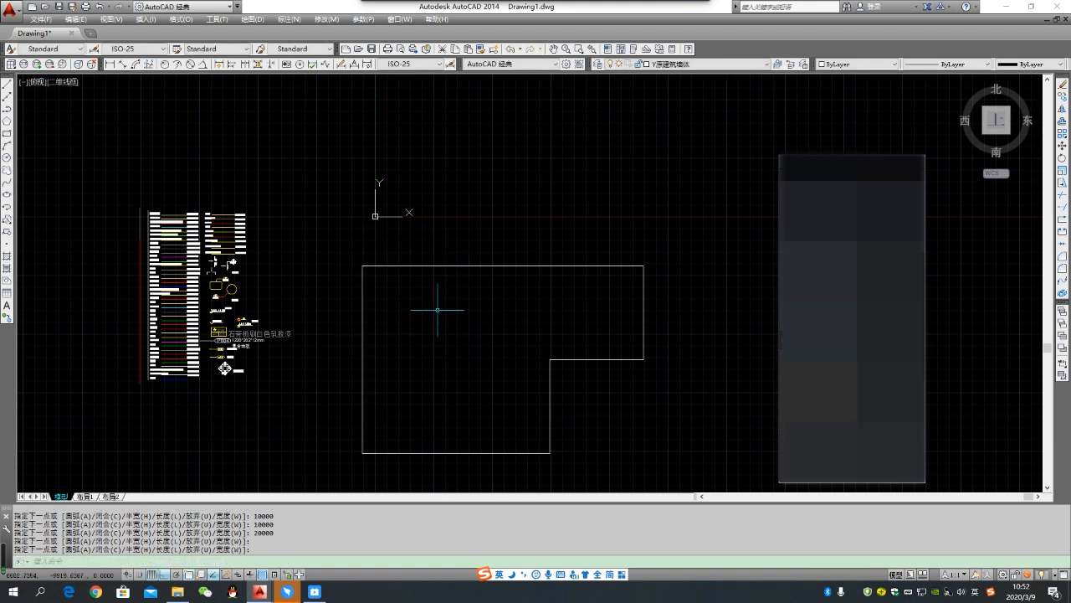
- Offset the L-shaped outline inward by 240 to form the wall thickness
middle_drag(440, 316, 406, 274)
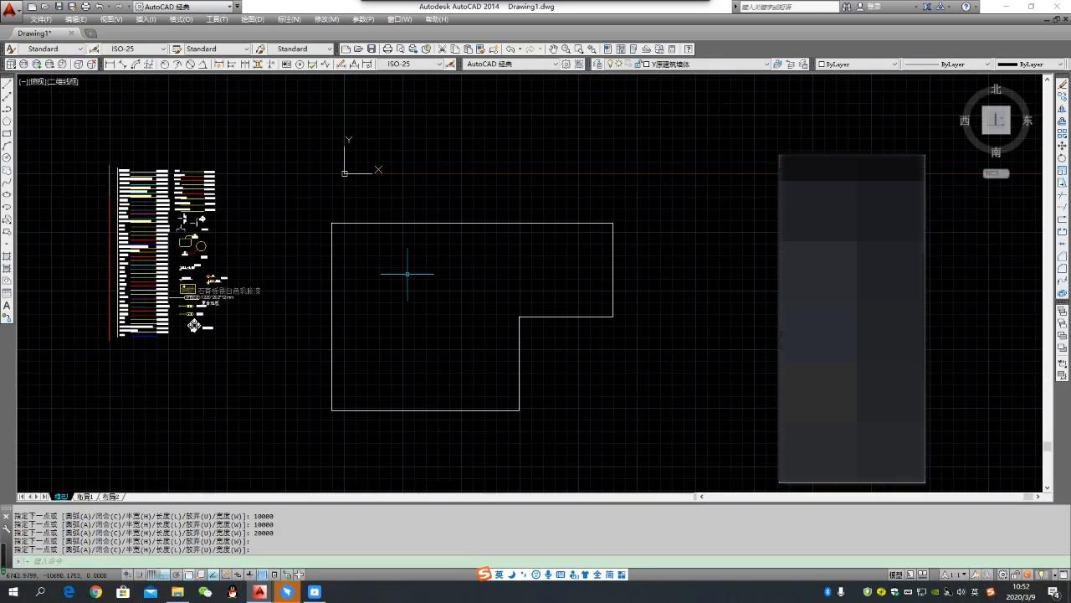
text(o)
key(Return)
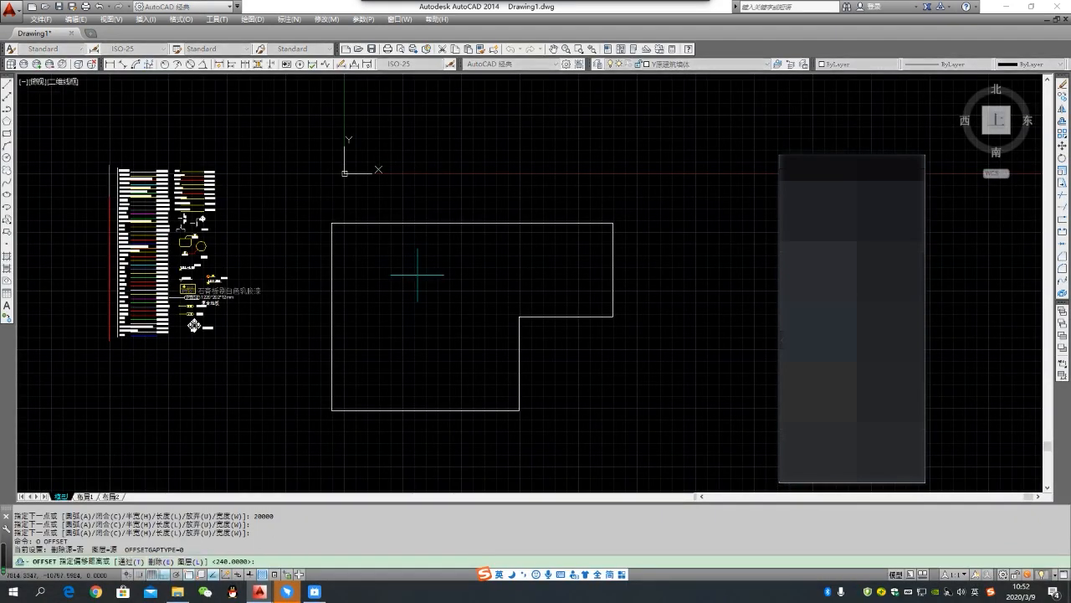
text(240)
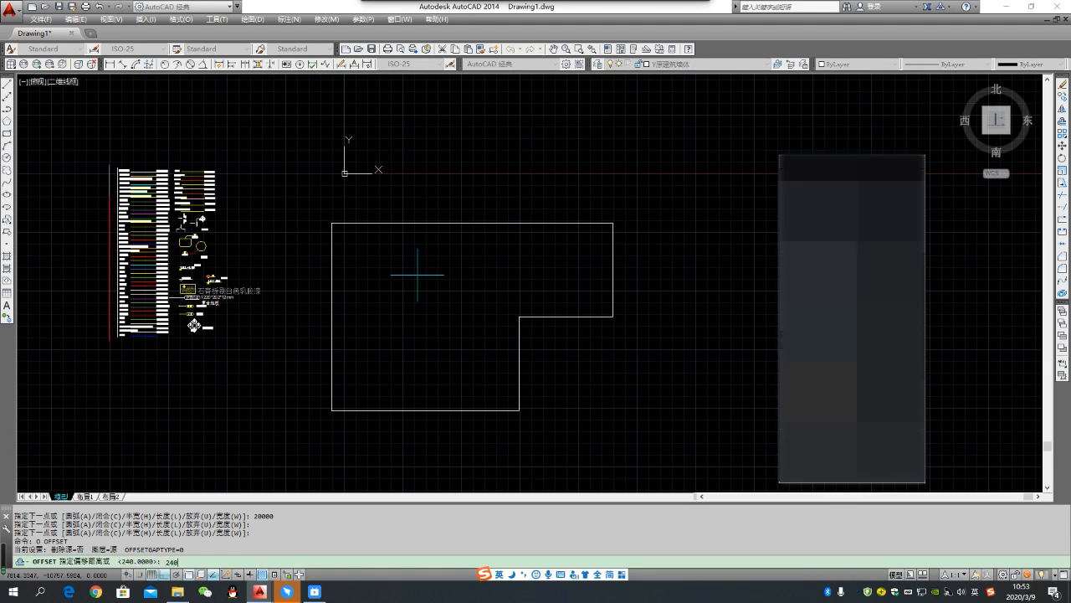
key(Return)
click(428, 222)
click(426, 265)
key(Escape)
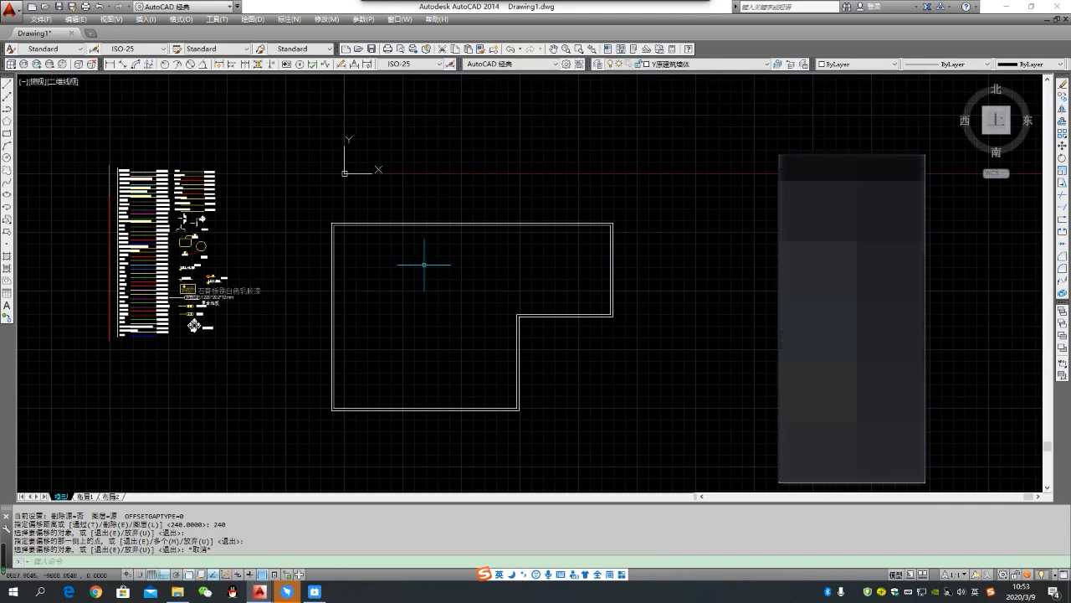
- Make the layer of the 柱子 sample line at the end of the layer list (Z柱子) the current layer
scroll(318, 222, up, 2)
scroll(335, 247, down, 3)
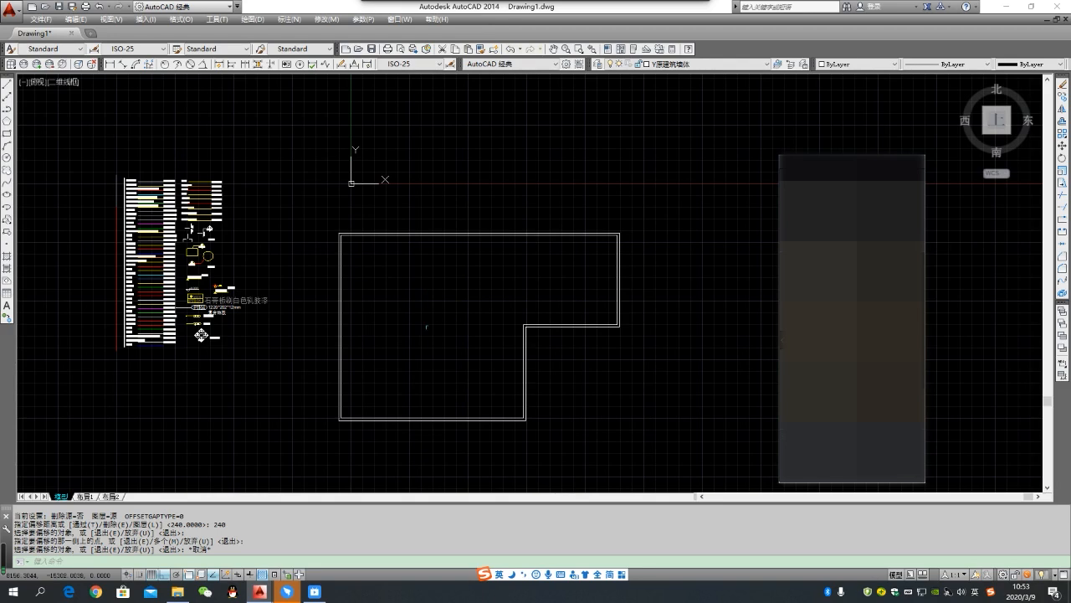
middle_drag(403, 332, 488, 378)
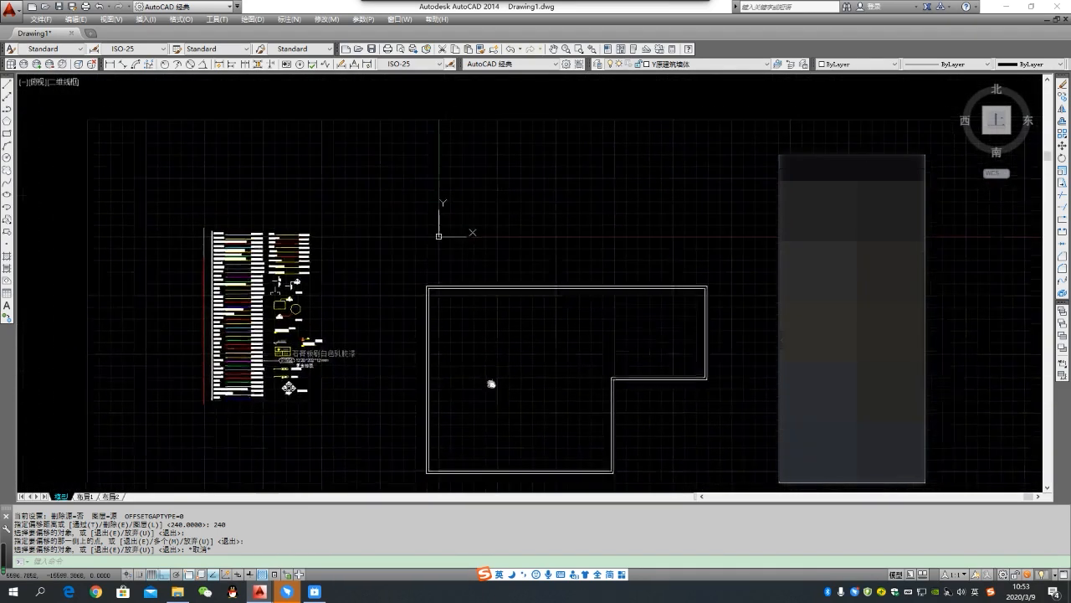
scroll(211, 410, up, 6)
click(316, 387)
click(288, 359)
click(320, 388)
click(306, 362)
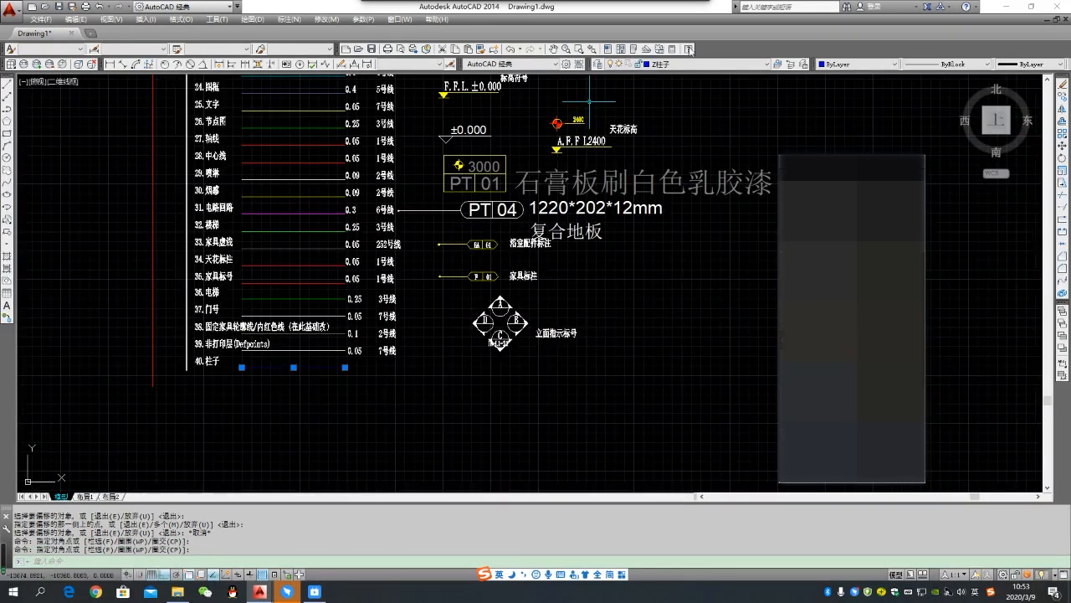
double_click(779, 67)
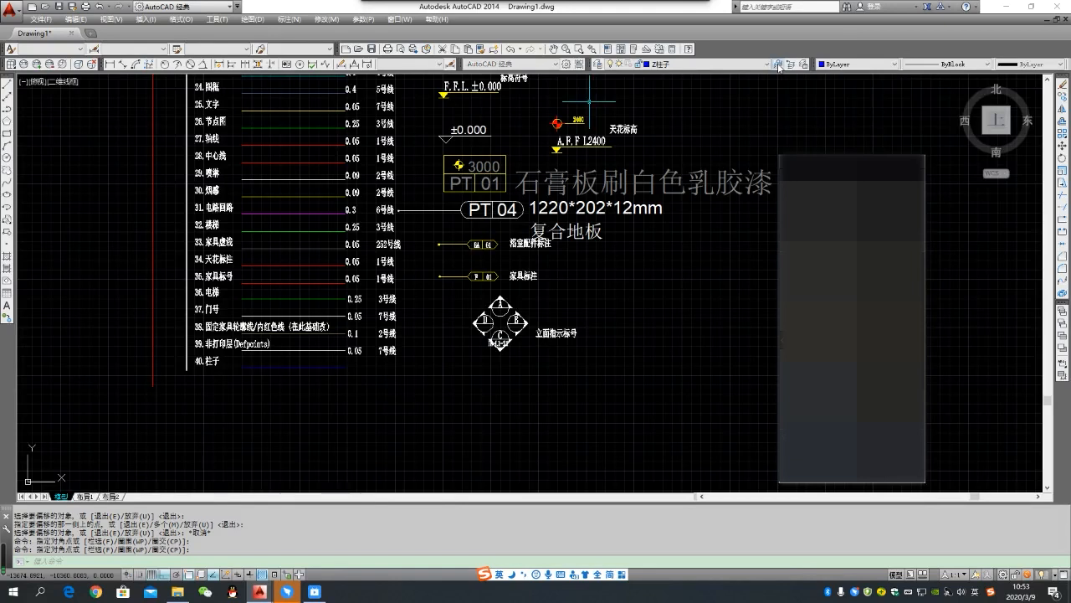
scroll(642, 270, down, 5)
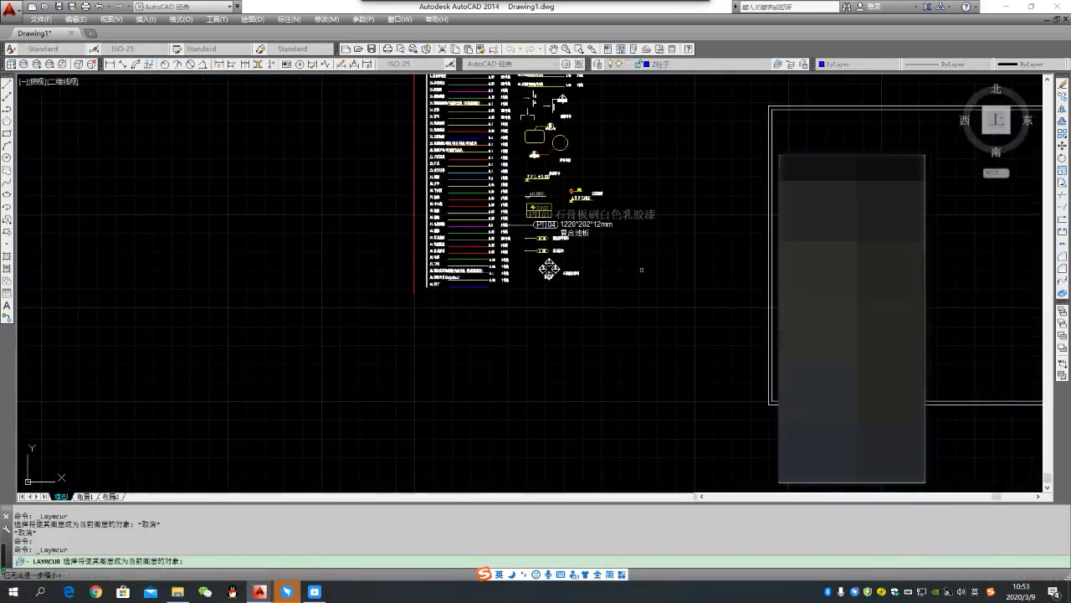
- Draw a 400 by 400 square column as a polyline from the outer upper-left corner of the wall outline
key(Escape)
middle_drag(687, 266, 386, 302)
middle_drag(523, 298, 399, 312)
scroll(441, 275, up, 2)
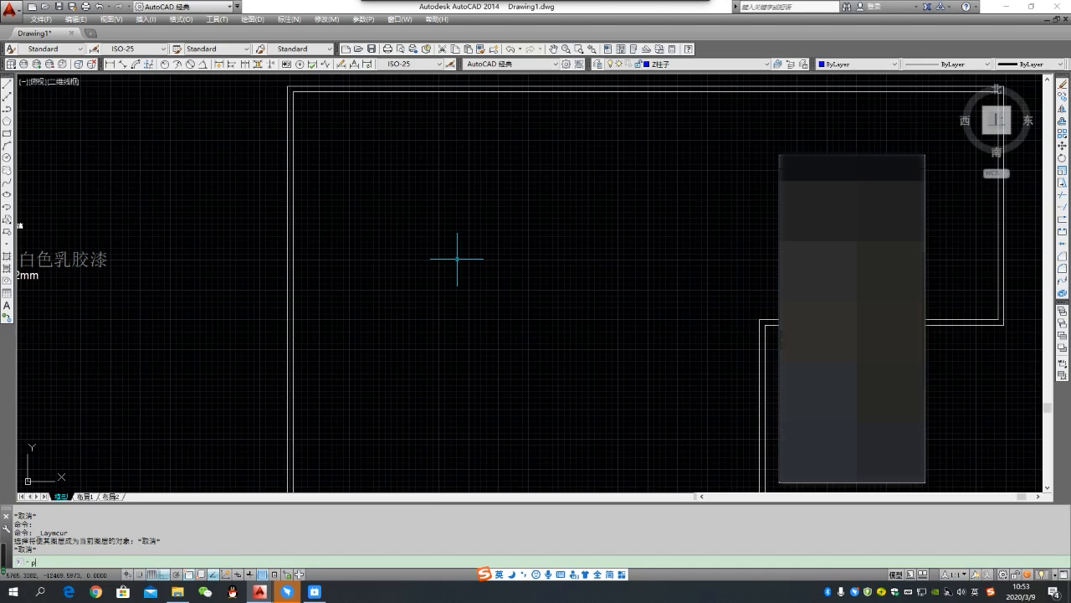
key(Return)
click(287, 86)
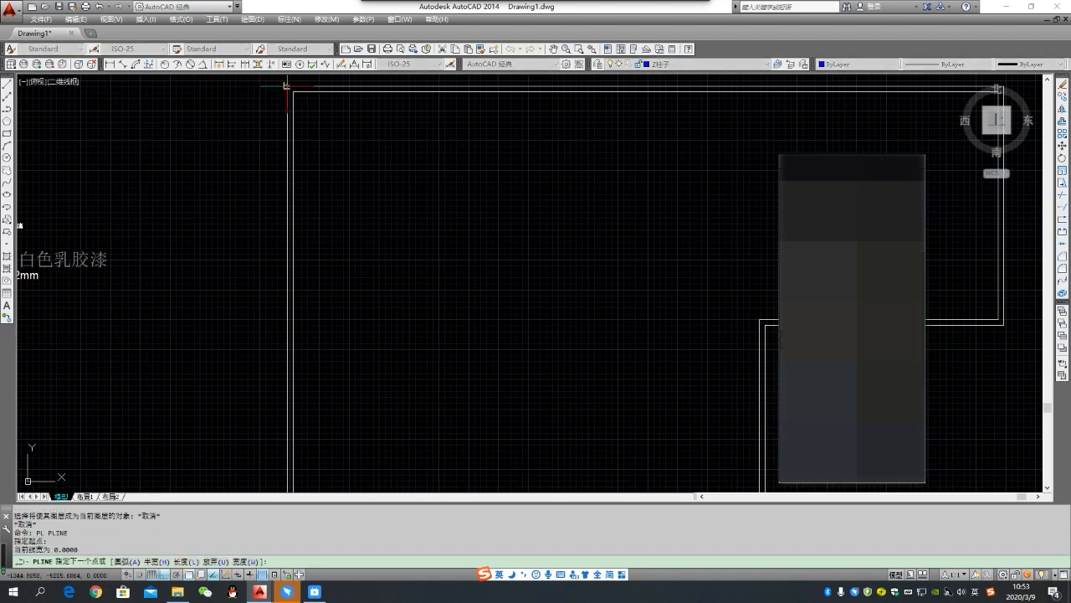
text(400)
key(Return)
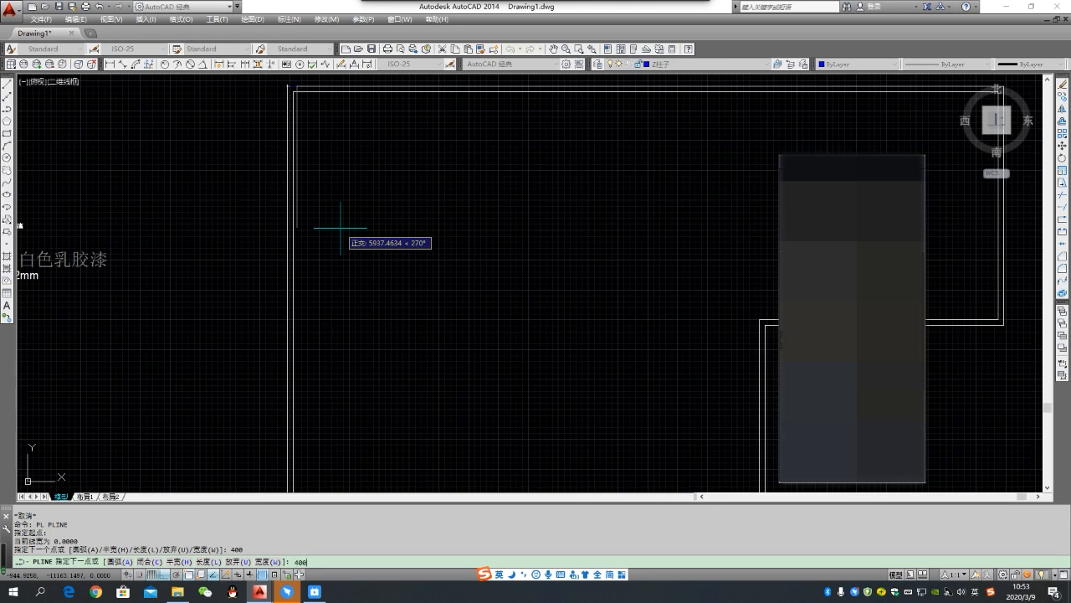
key(Return)
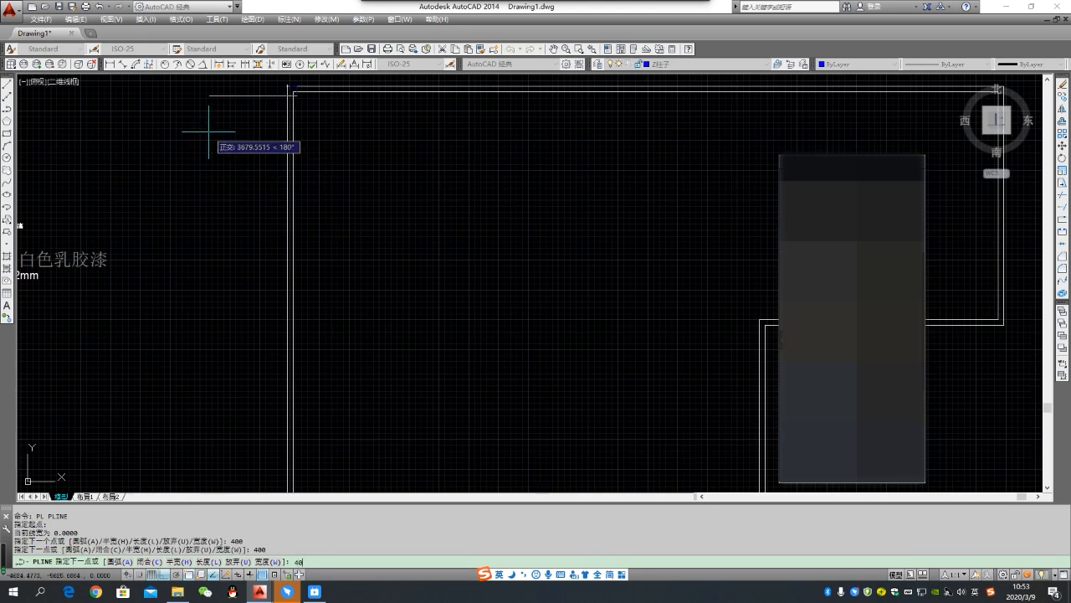
key(Return)
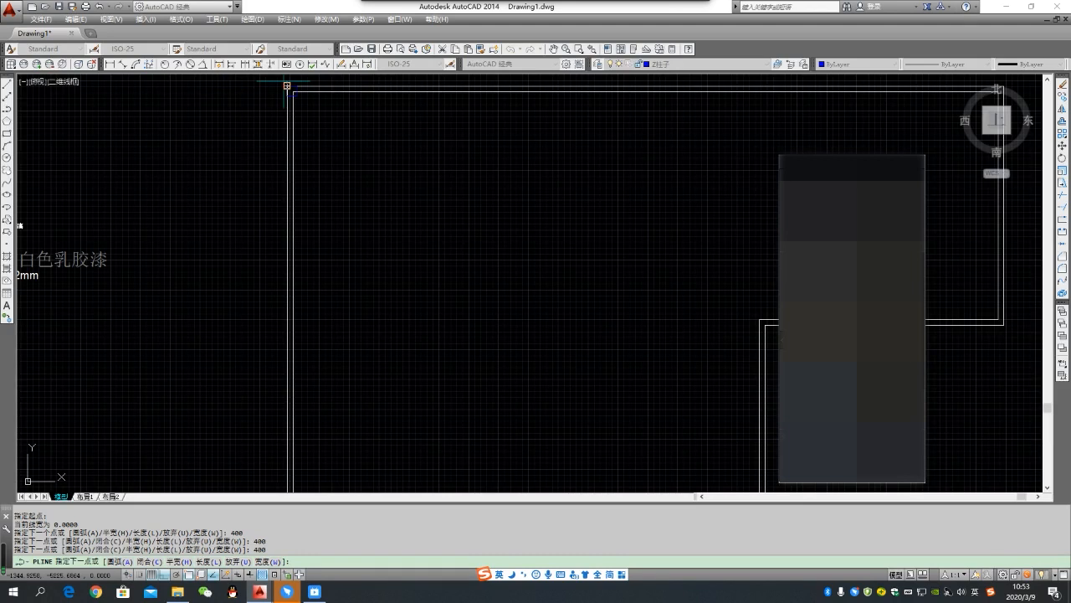
key(Escape)
- Copy the square column from the upper-left wall corner to the outer upper-right corner of the outline
scroll(337, 123, down, 2)
scroll(337, 123, up, 4)
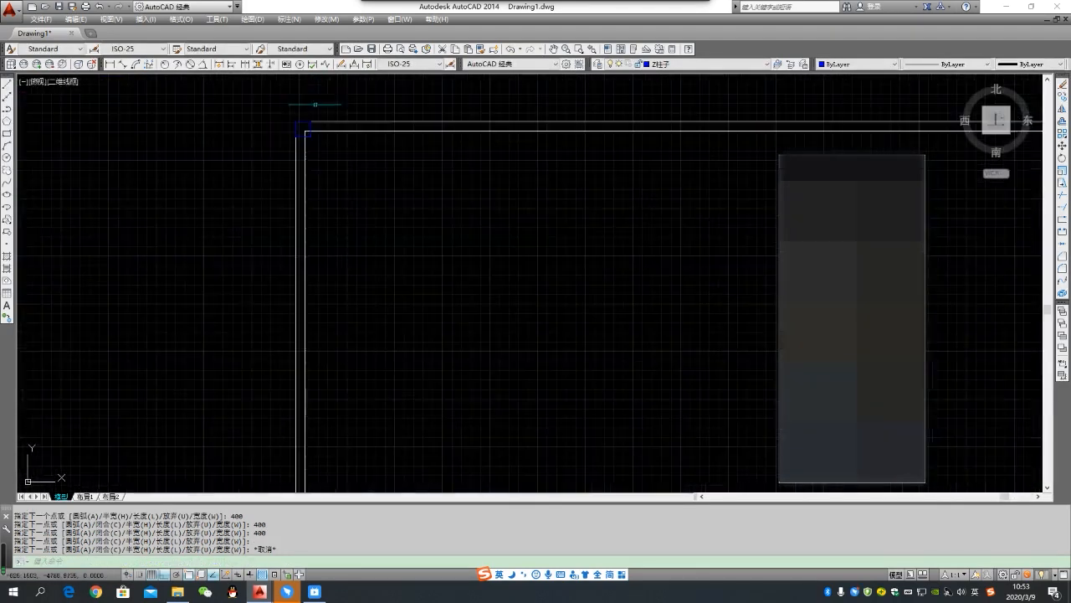
scroll(229, 144, down, 3)
scroll(227, 138, up, 3)
click(266, 149)
click(327, 186)
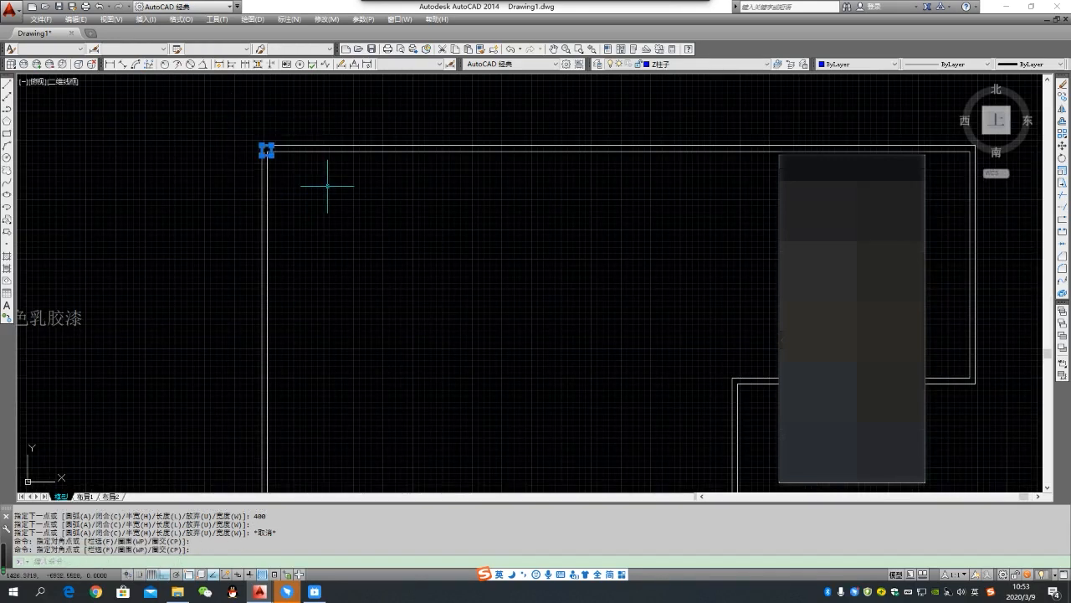
key(Return)
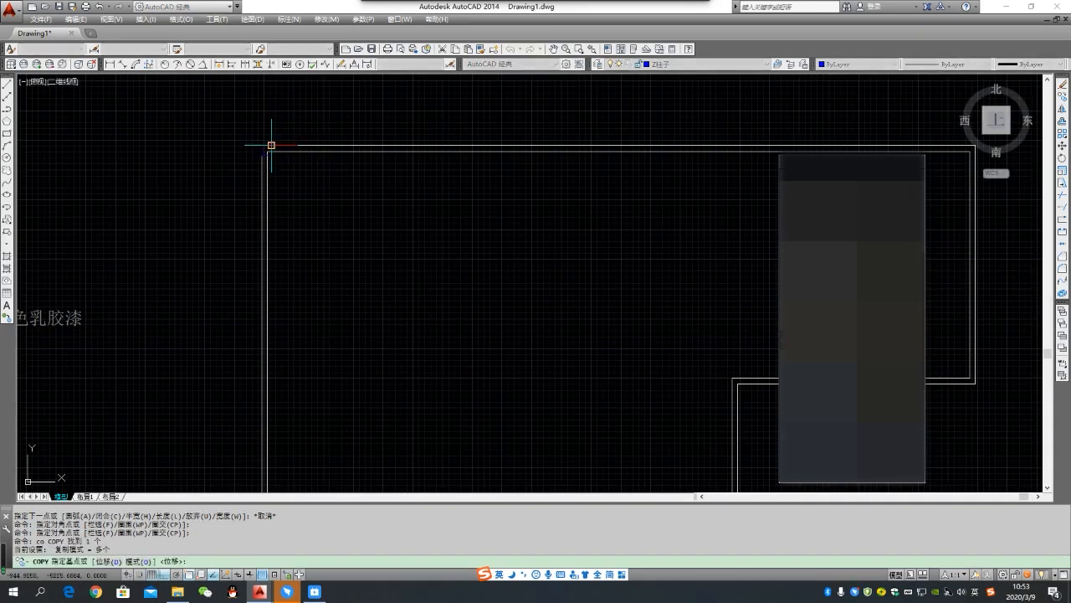
click(268, 148)
scroll(241, 136, down, 2)
scroll(488, 163, up, 2)
scroll(549, 143, down, 2)
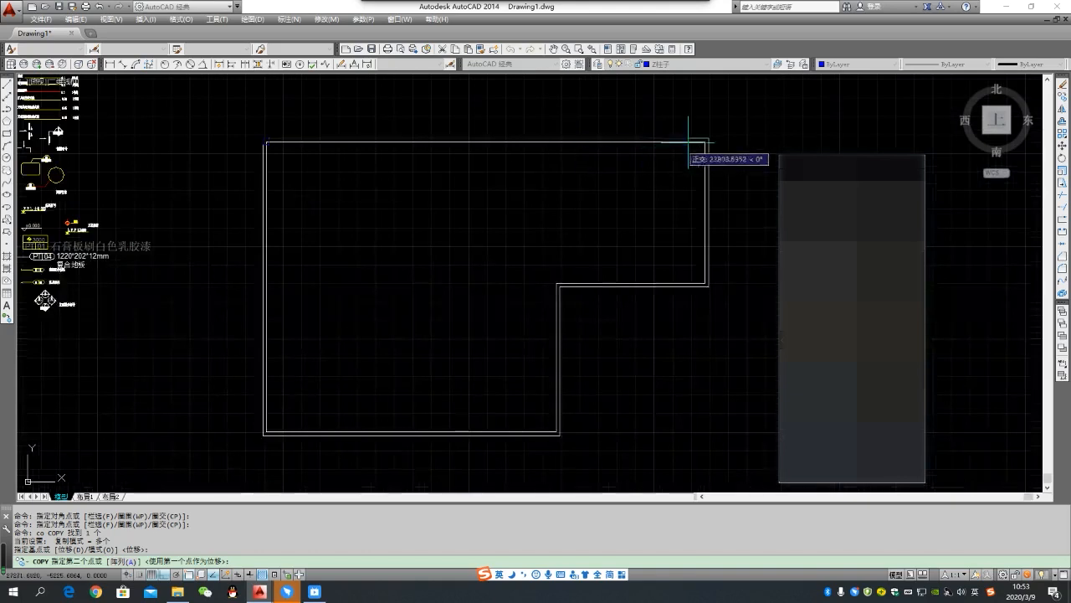
click(708, 137)
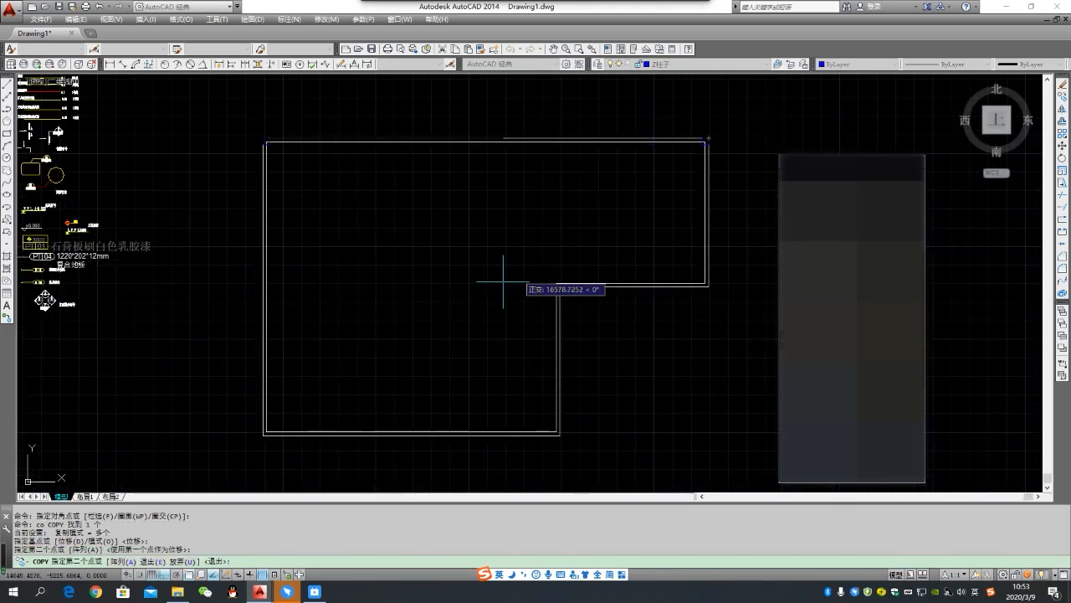
key(Escape)
- Copy the upper-right column to the lower corner of the right arm and to the bottom-right corner of the lower wing
click(734, 168)
text(co)
key(Return)
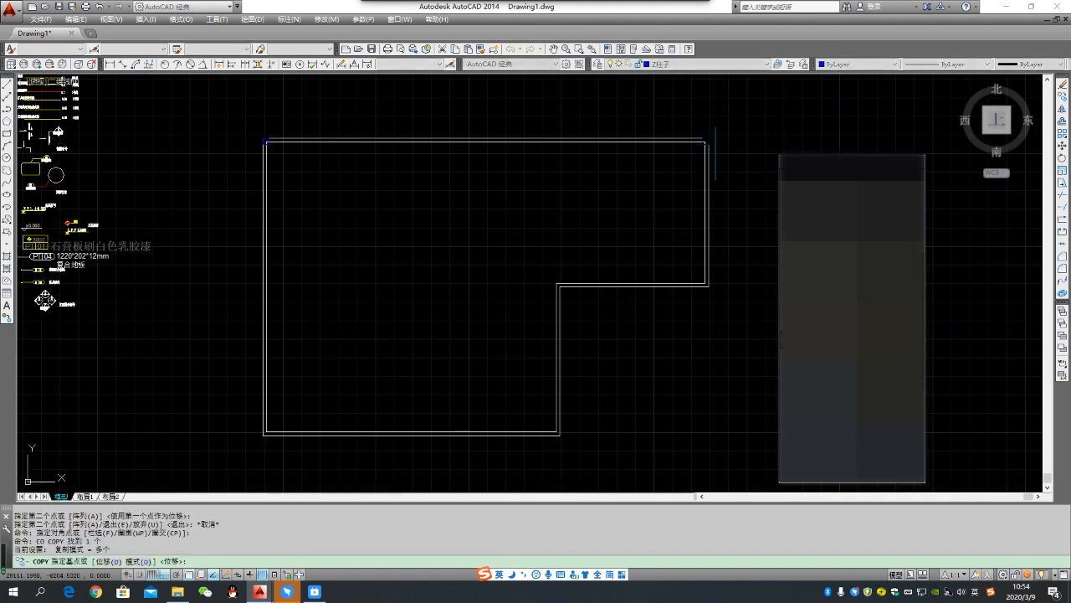
click(709, 144)
scroll(696, 282, up, 3)
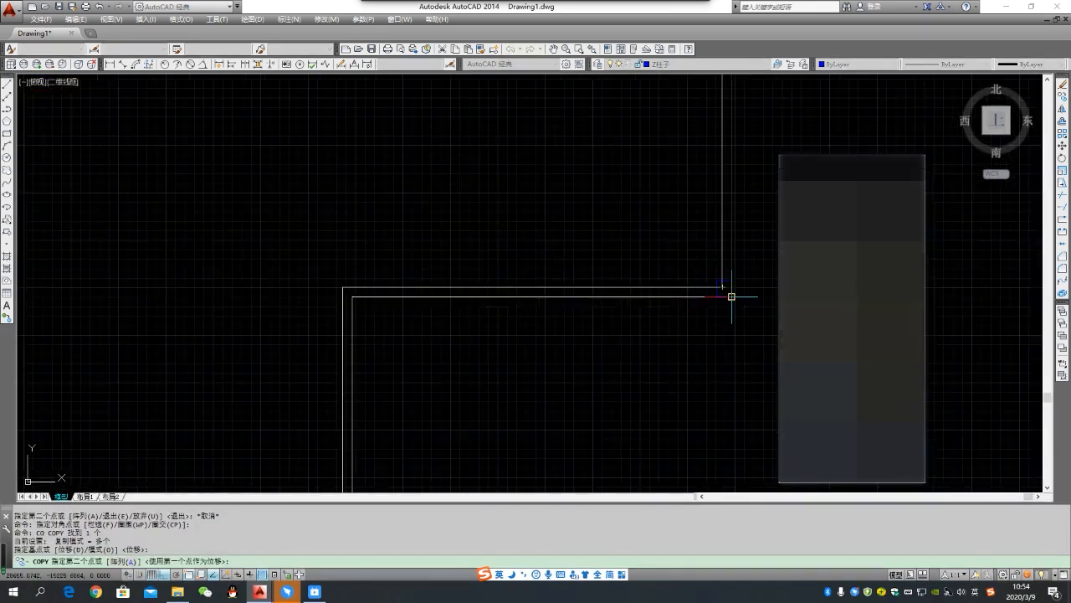
scroll(541, 221, down, 3)
scroll(476, 355, up, 4)
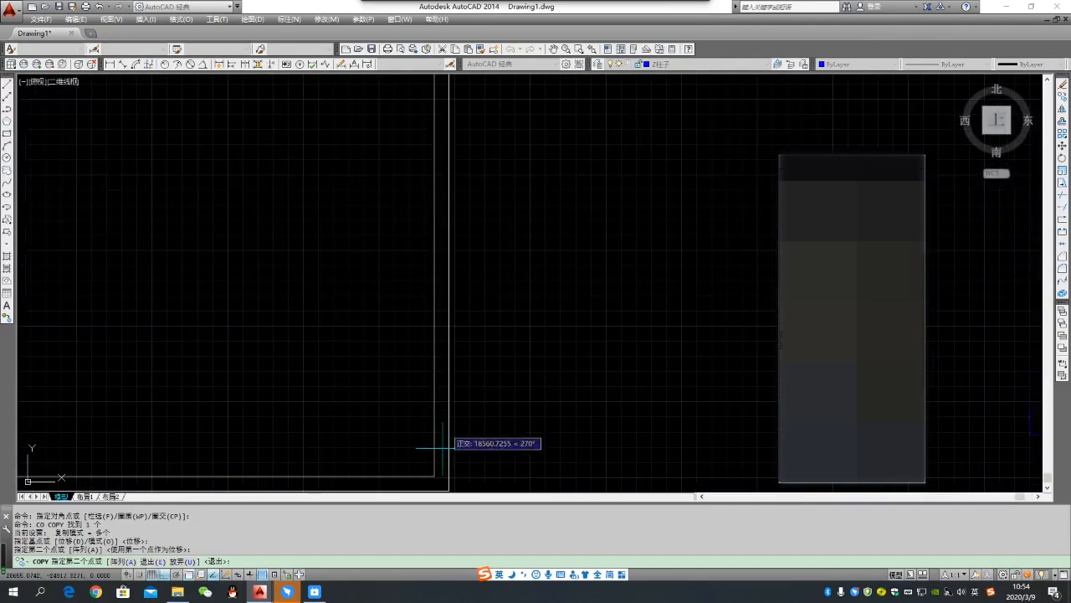
scroll(471, 409, down, 3)
click(457, 436)
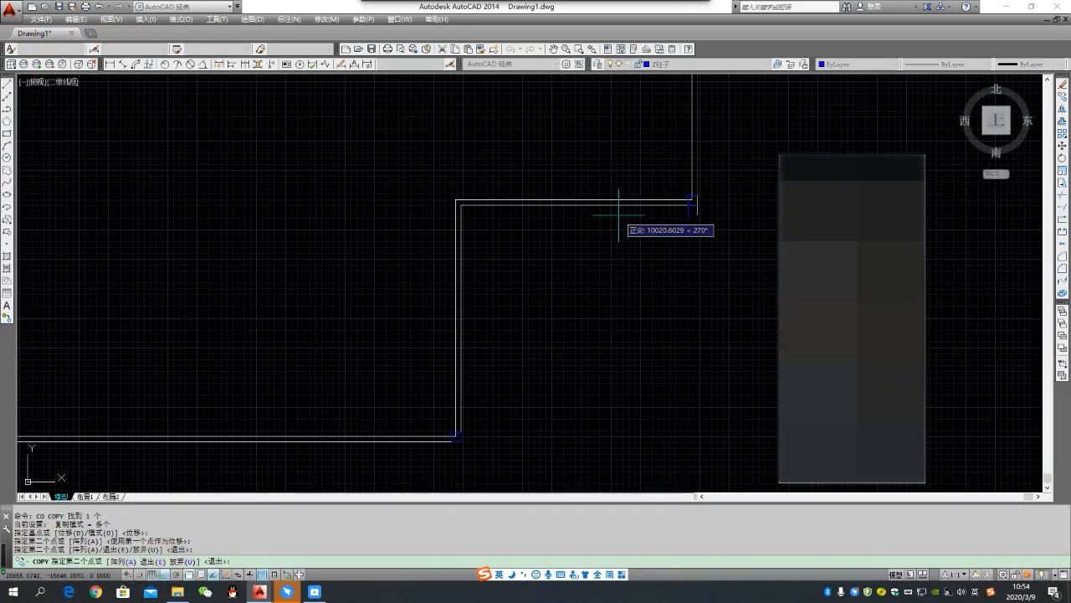
- With ortho off, place another column copy near the bottom-left corner and move it exactly onto the outer wall corner
scroll(598, 266, down, 2)
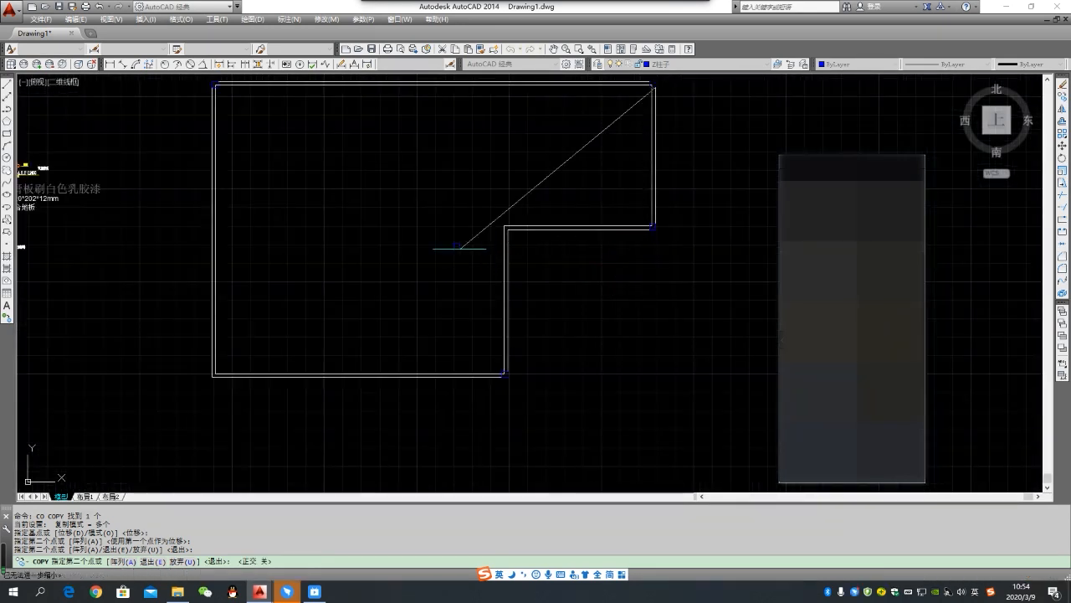
key(F8)
scroll(215, 371, up, 4)
key(Escape)
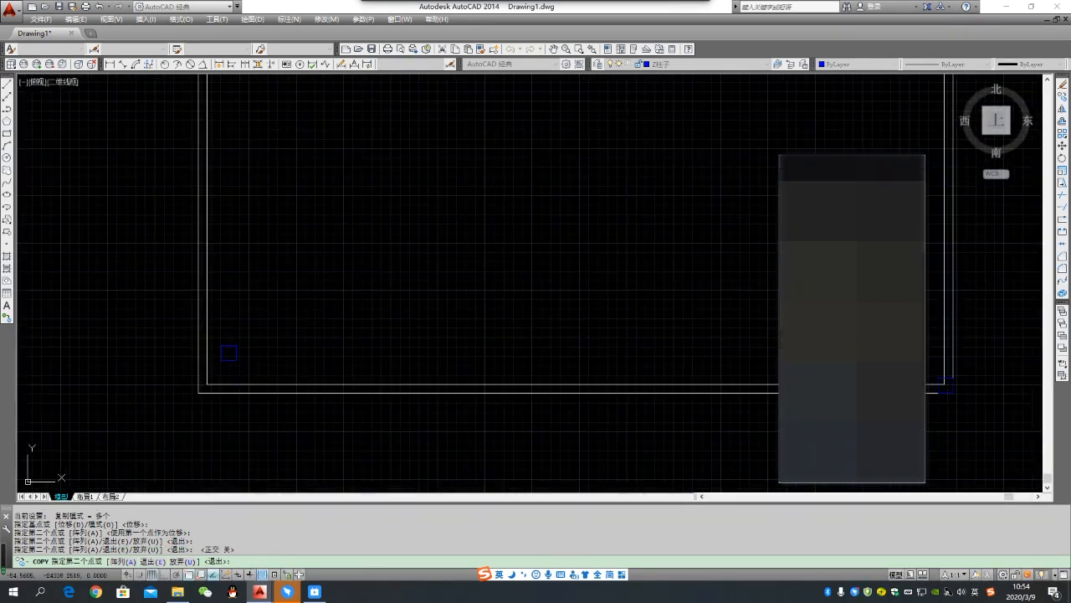
click(256, 367)
click(227, 350)
text(m)
key(Return)
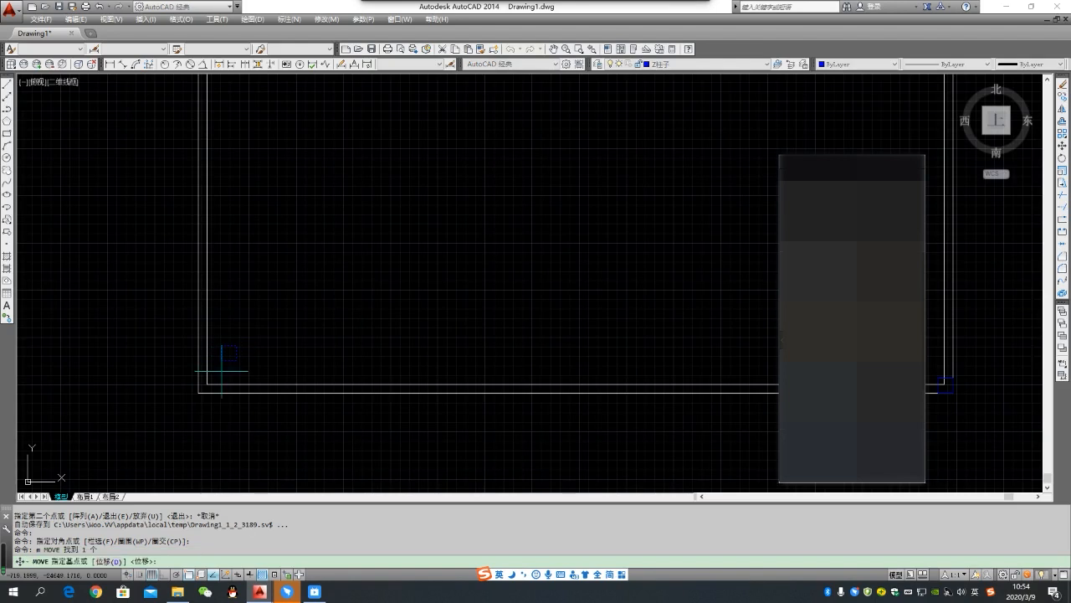
click(221, 359)
click(199, 392)
- Copy the bottom-left column to a free spot beside the inward bend of the L-shaped wall
scroll(191, 387, down, 2)
scroll(189, 381, up, 4)
click(144, 363)
click(225, 417)
text(c)
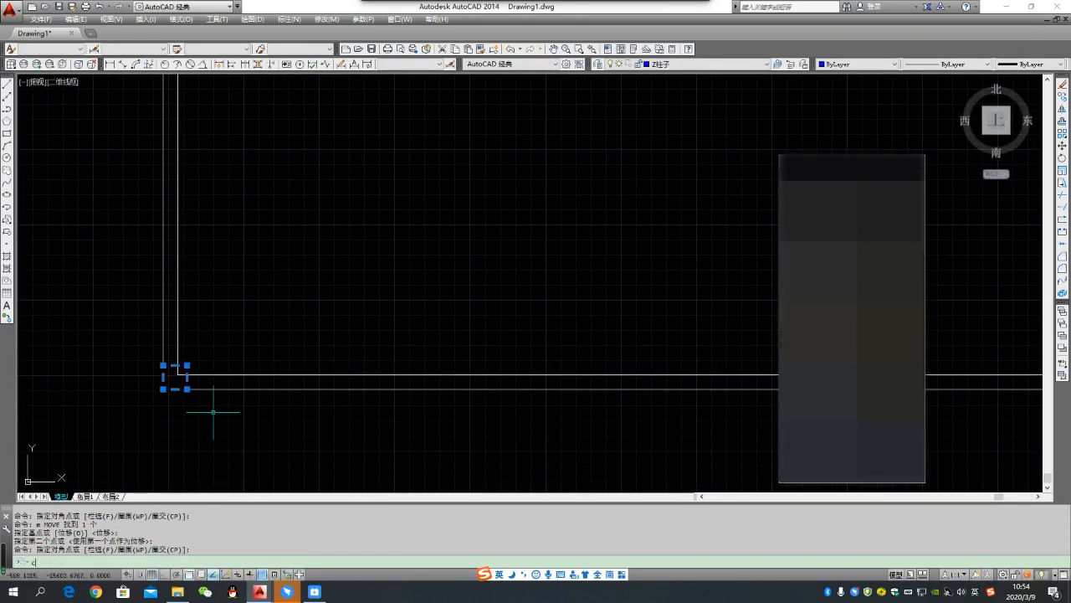
text(o)
key(Return)
click(164, 387)
scroll(168, 385, down, 3)
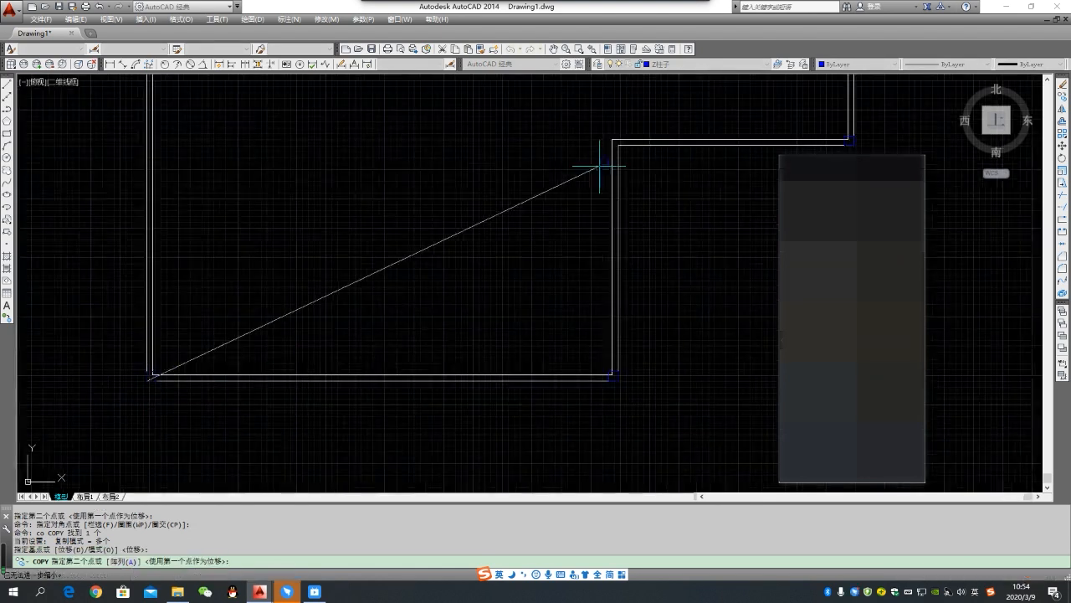
scroll(599, 166, up, 2)
click(531, 133)
key(Escape)
- Move the new column so its lower-right corner sits on the outer wall line's corner at the inward bend
click(512, 108)
click(560, 149)
text(m)
key(Return)
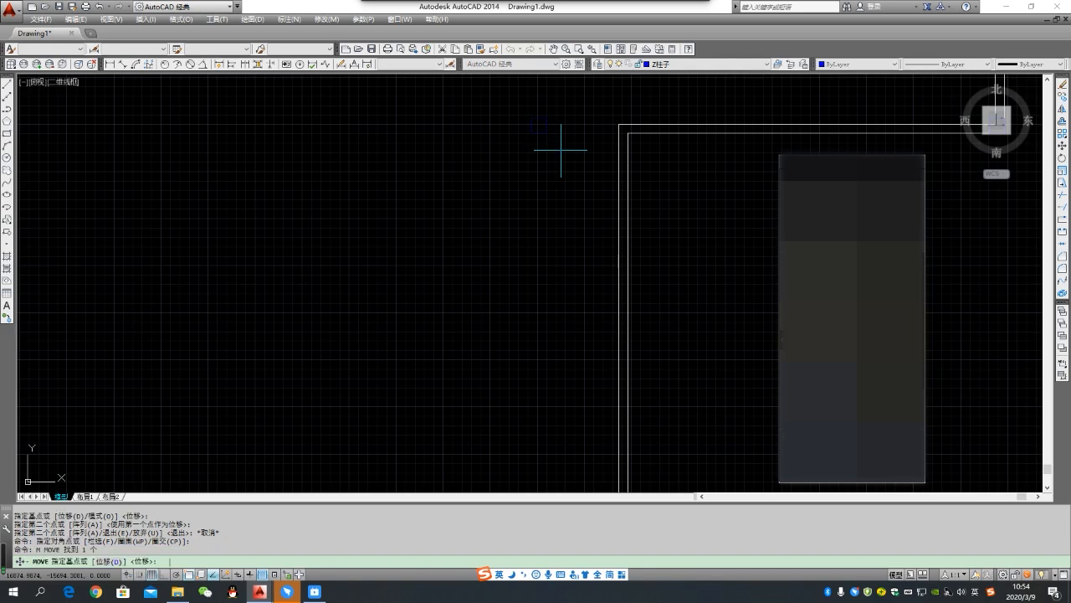
click(549, 132)
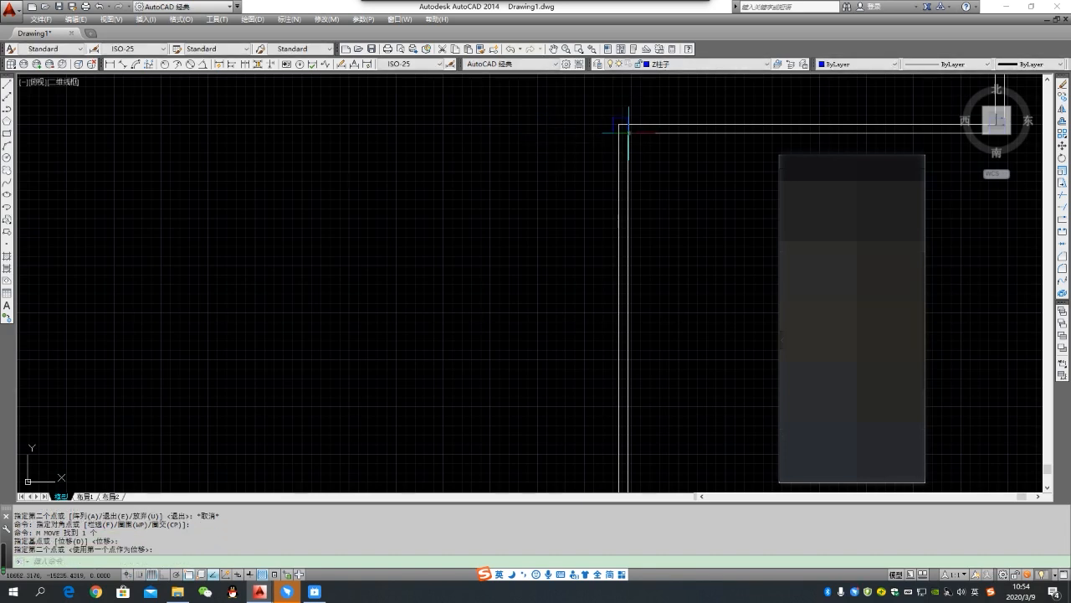
key(Escape)
scroll(567, 175, down, 2)
scroll(521, 279, down, 3)
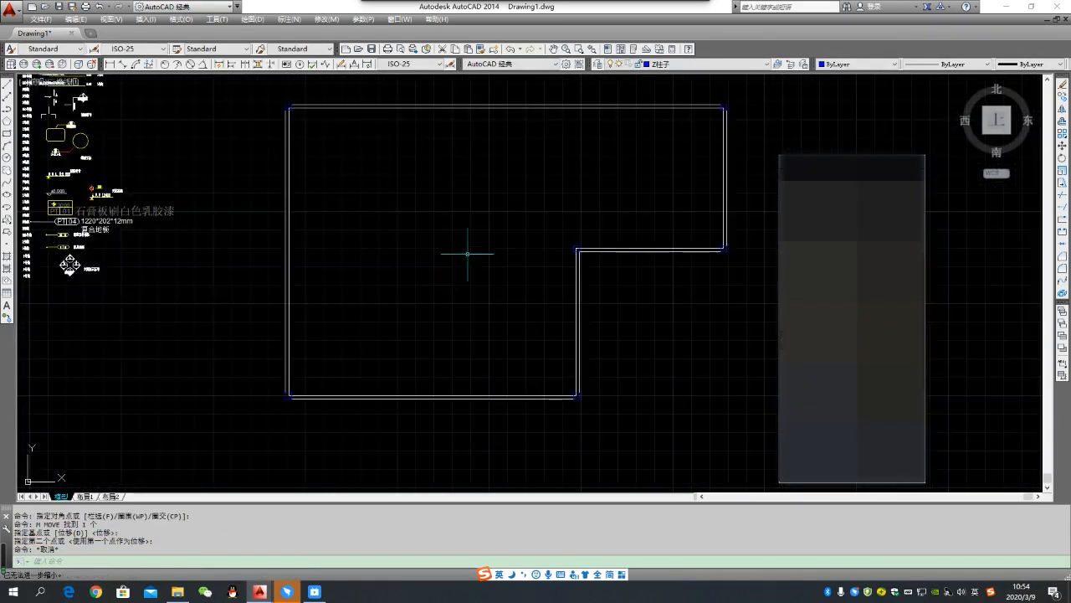
- With ortho on, copy the column at the inward bend horizontally about 9400 to the left, into the interior
click(573, 244)
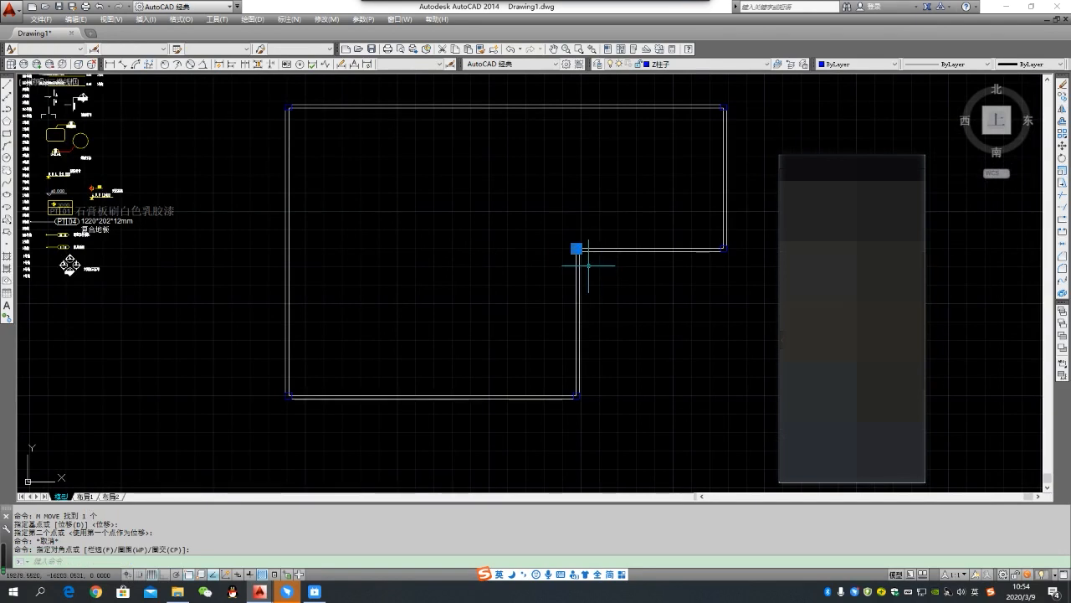
text(co)
key(Return)
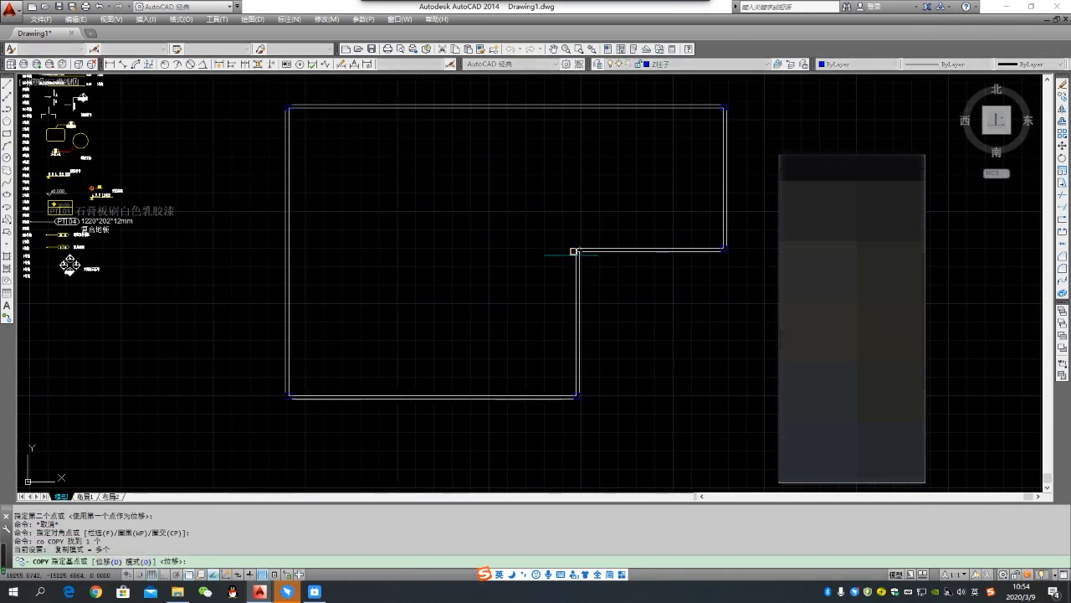
click(574, 251)
key(F8)
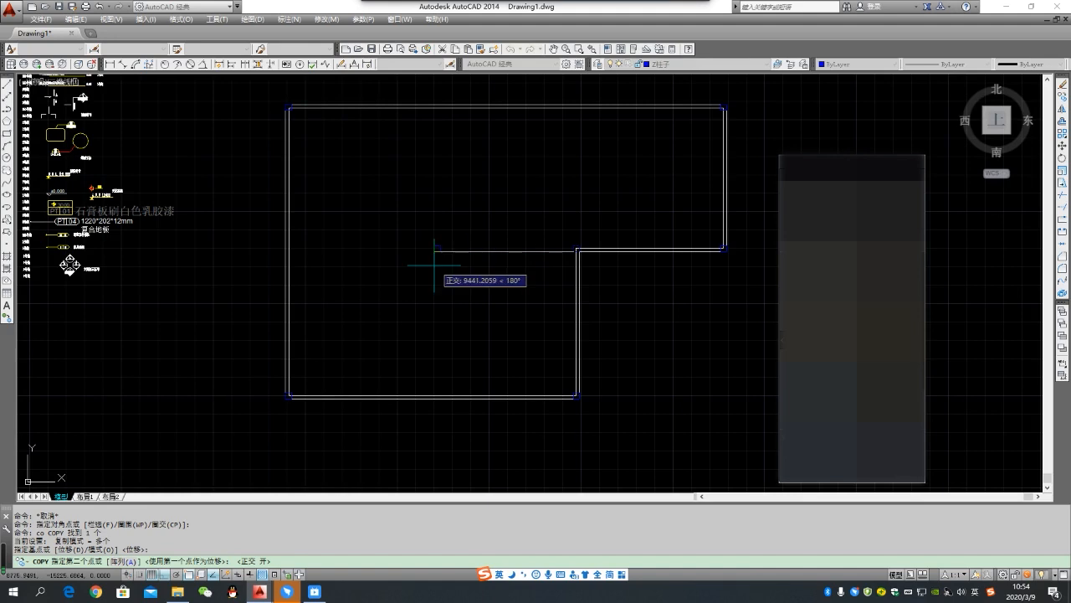
click(436, 250)
key(Escape)
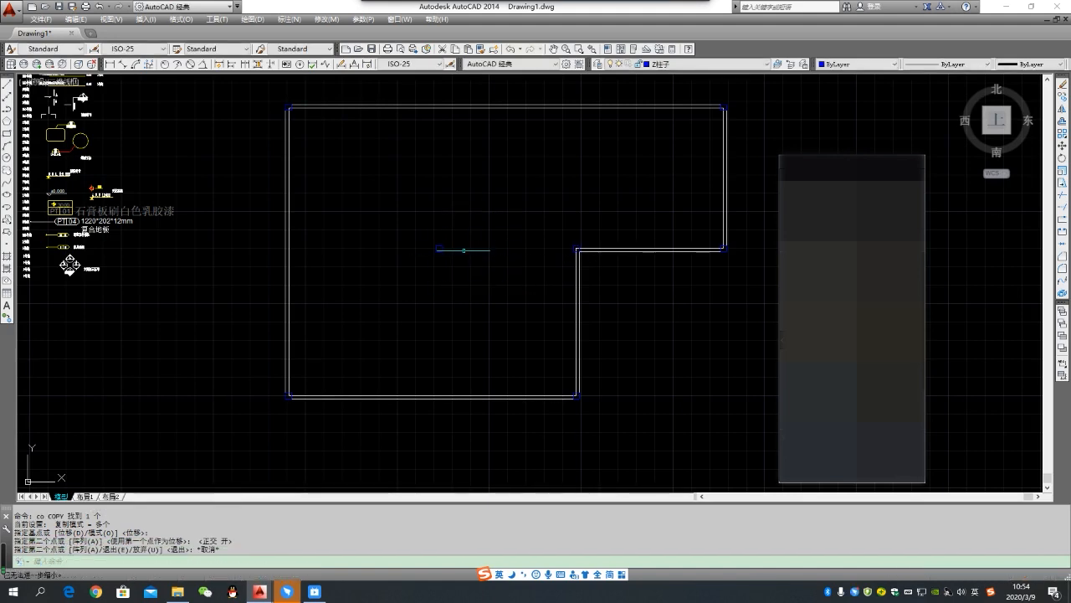
- Zoom to the whole drawing and look over the floor plan with its columns beside the layer list
scroll(494, 285, down, 2)
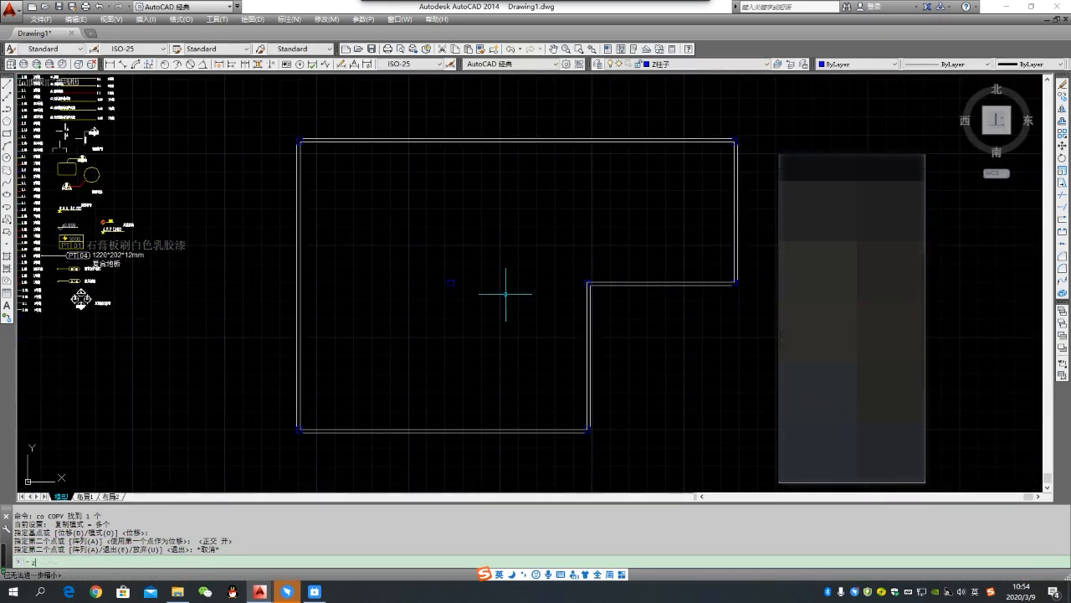
text(z)
key(Return)
text(a)
key(Return)
scroll(535, 290, up, 8)
scroll(443, 293, down, 4)
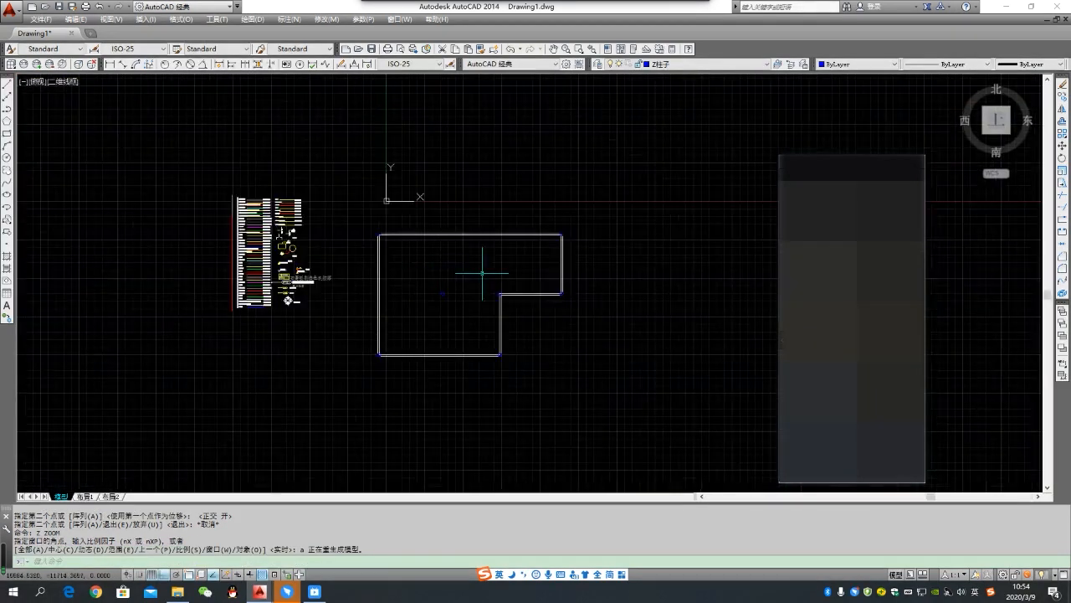
scroll(482, 273, up, 2)
mouse_move(470, 276)
middle_down()
mouse_move(503, 234)
mouse_move(505, 262)
middle_up()
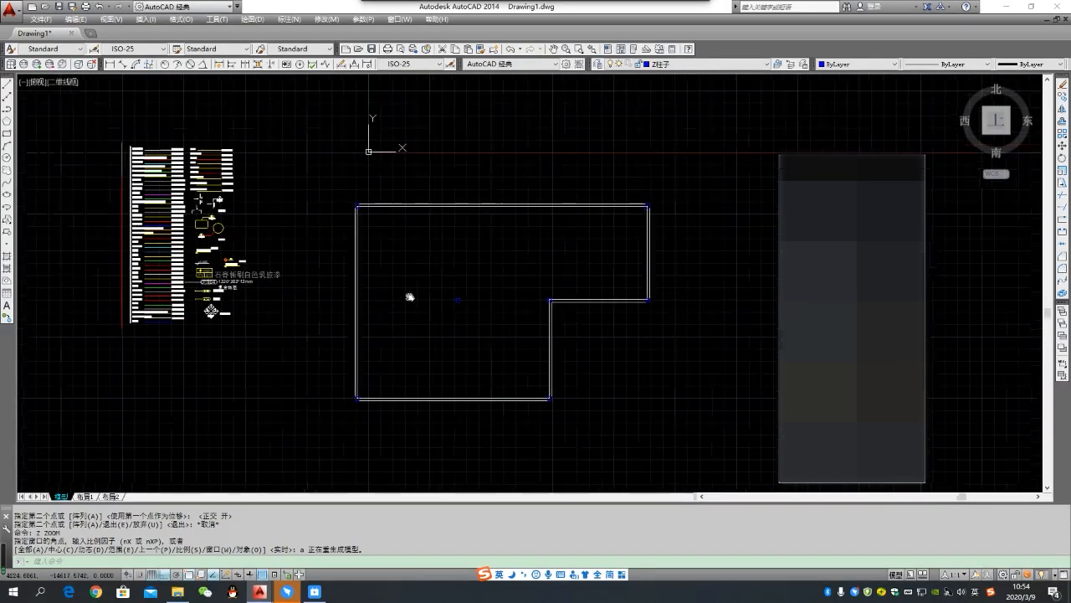
scroll(413, 269, down, 2)
scroll(409, 269, up, 2)
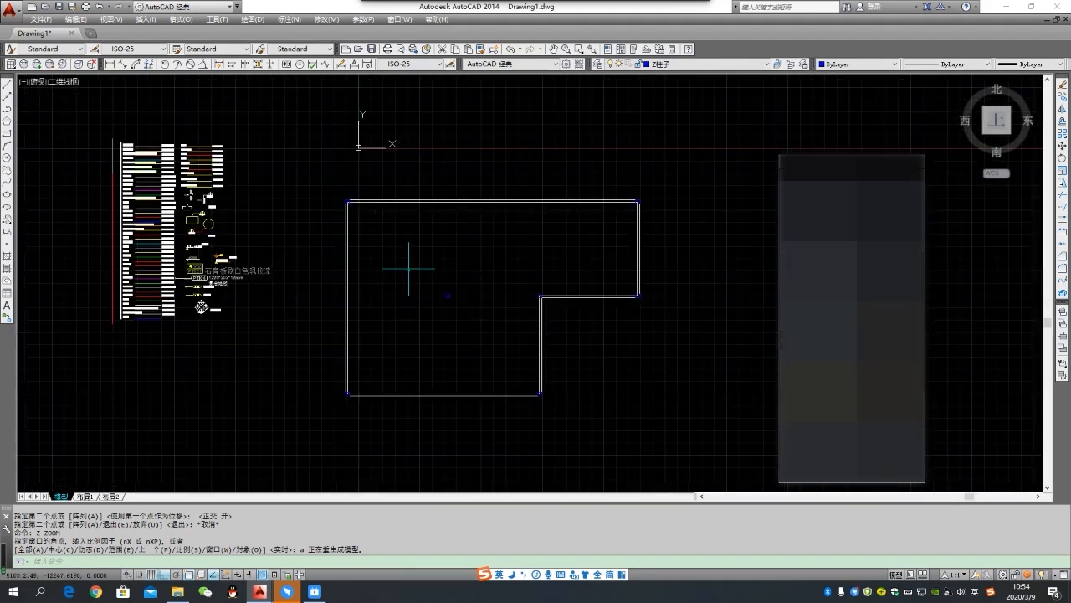
mouse_move(406, 270)
middle_down()
mouse_move(409, 293)
mouse_move(400, 244)
middle_up()
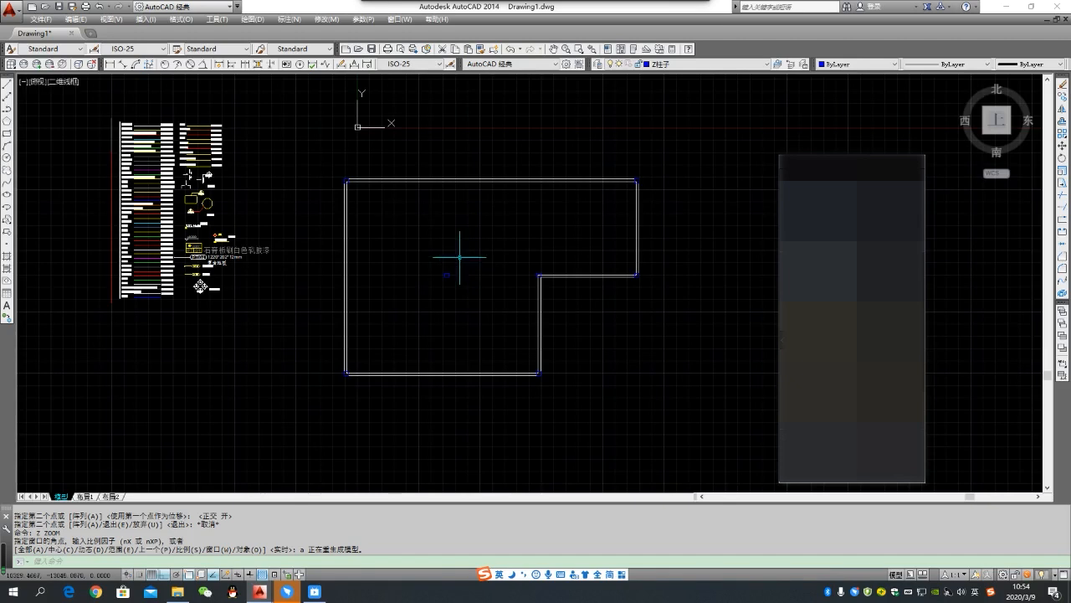
- Make the layer of the 标注样式线 sample line in the layer list (B标注) the current layer
scroll(139, 125, up, 8)
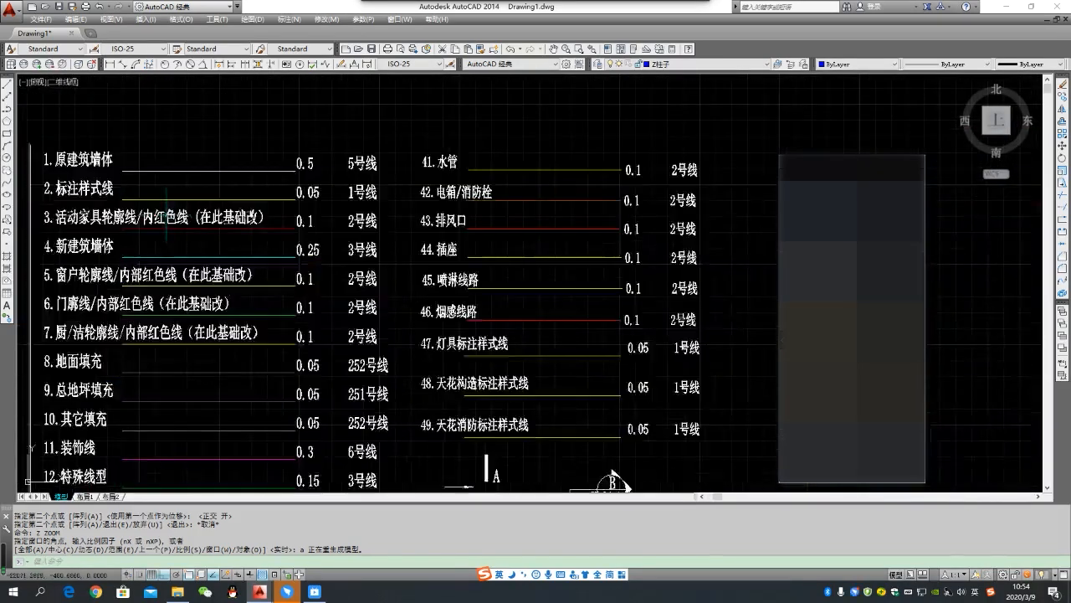
click(274, 198)
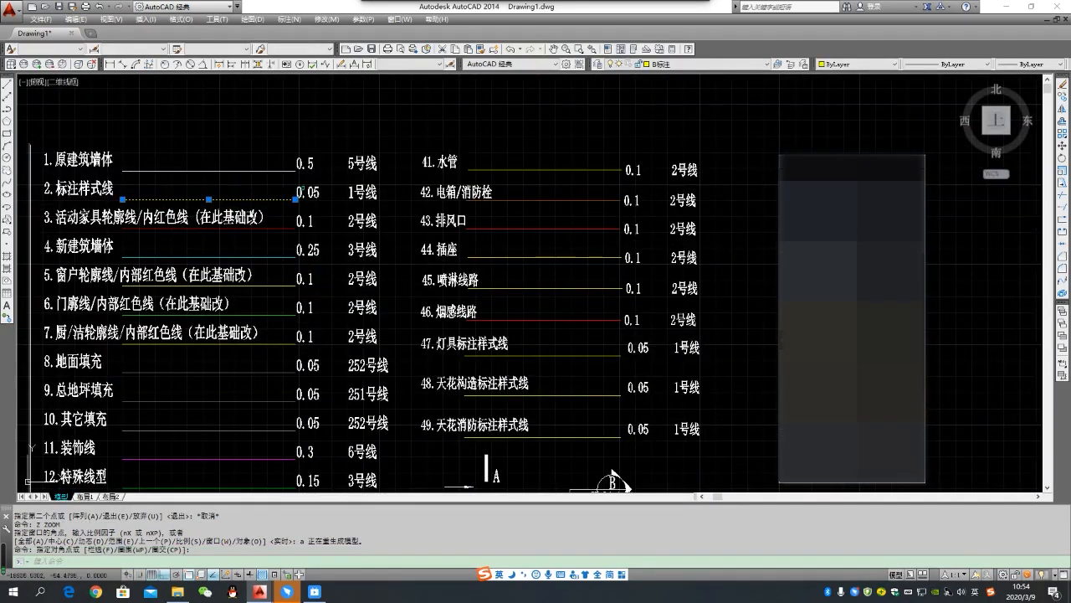
double_click(777, 66)
scroll(638, 178, down, 4)
scroll(640, 178, down, 2)
key(Escape)
- Add a linear dimension between the inner wall corners at both ends of the plan's upper wall, placing its line just above that wall
middle_drag(709, 227, 306, 168)
scroll(411, 222, down, 2)
middle_drag(480, 227, 396, 228)
text(dli)
key(Return)
scroll(352, 210, up, 5)
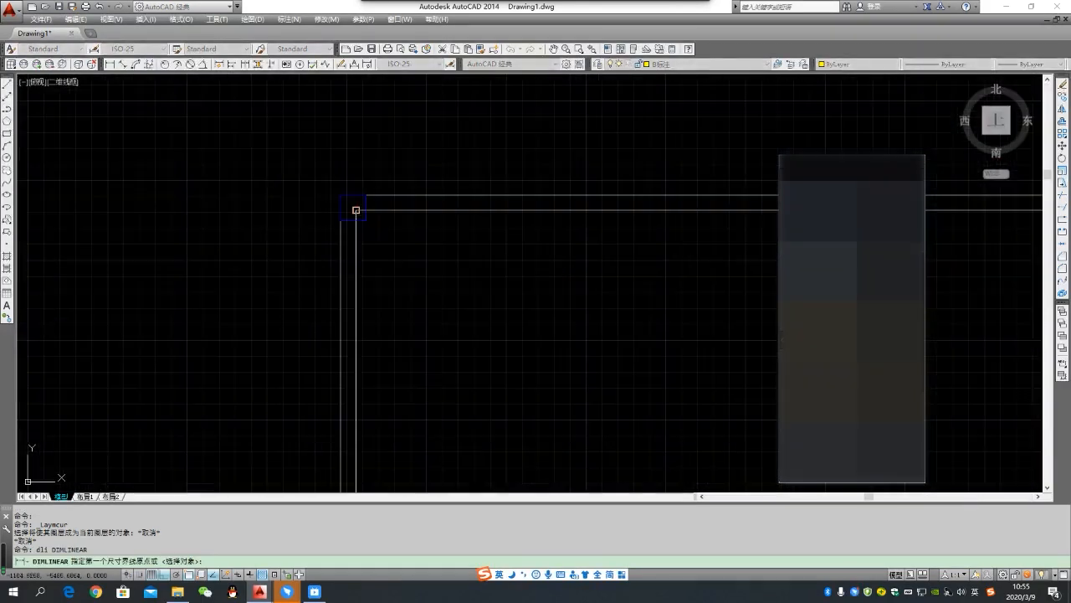
click(356, 210)
scroll(314, 208, down, 3)
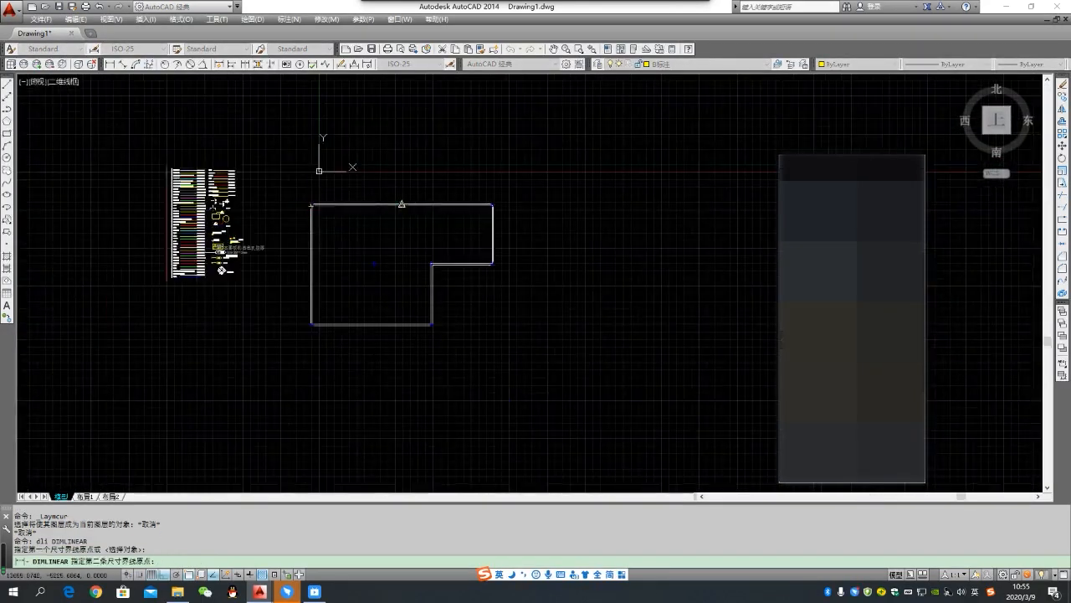
scroll(514, 209, up, 2)
scroll(536, 201, up, 2)
scroll(512, 214, up, 2)
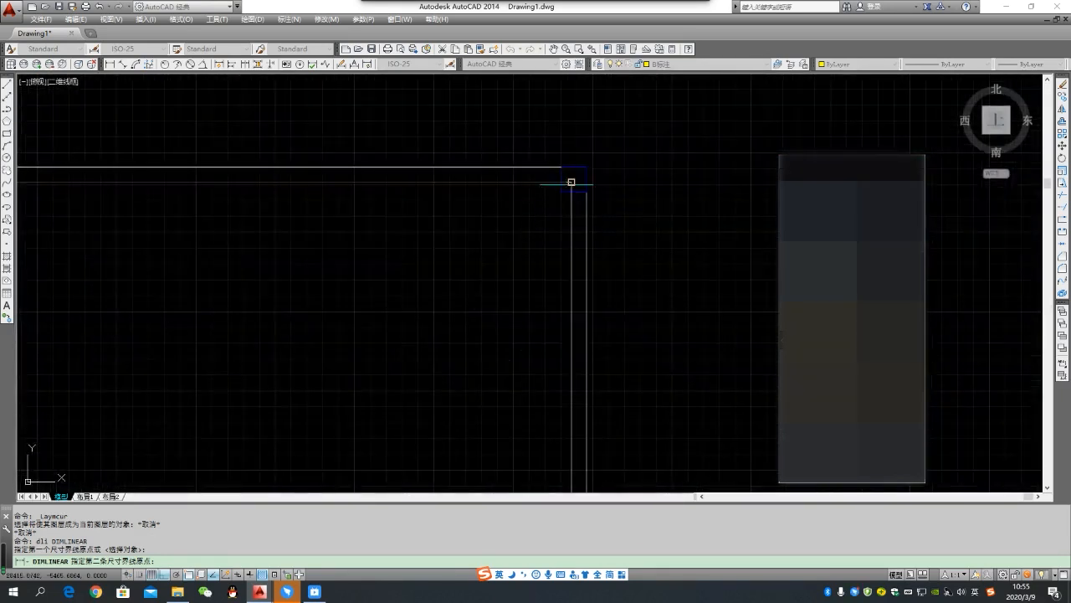
click(571, 182)
scroll(535, 189, down, 3)
scroll(502, 184, up, 1)
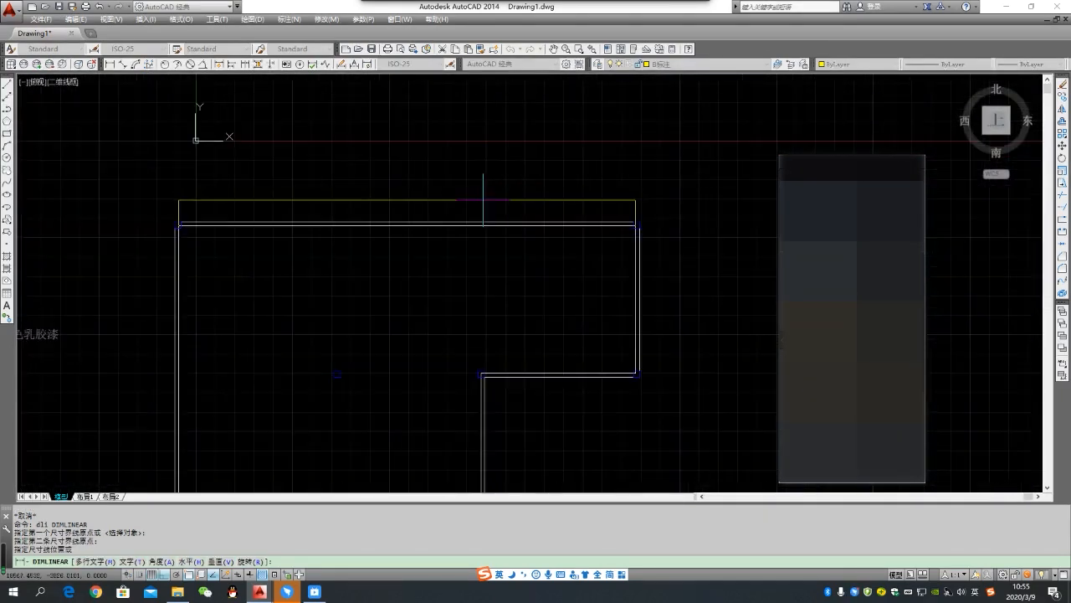
click(449, 201)
- Examine the new dimension above the upper wall and the column corners from close up and in the whole plan
scroll(397, 189, up, 2)
scroll(382, 204, down, 3)
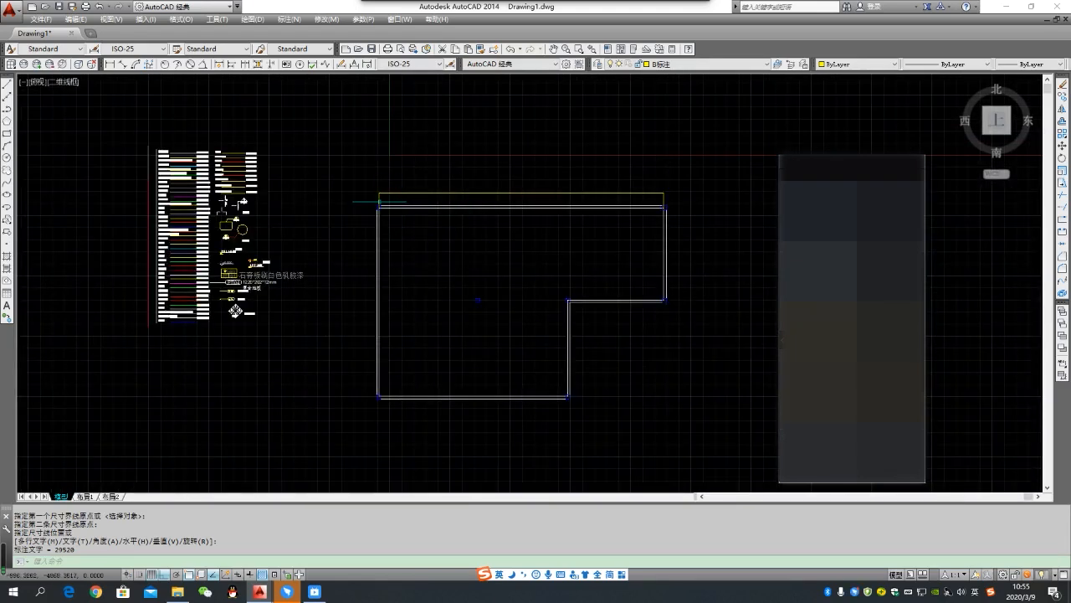
scroll(379, 203, up, 8)
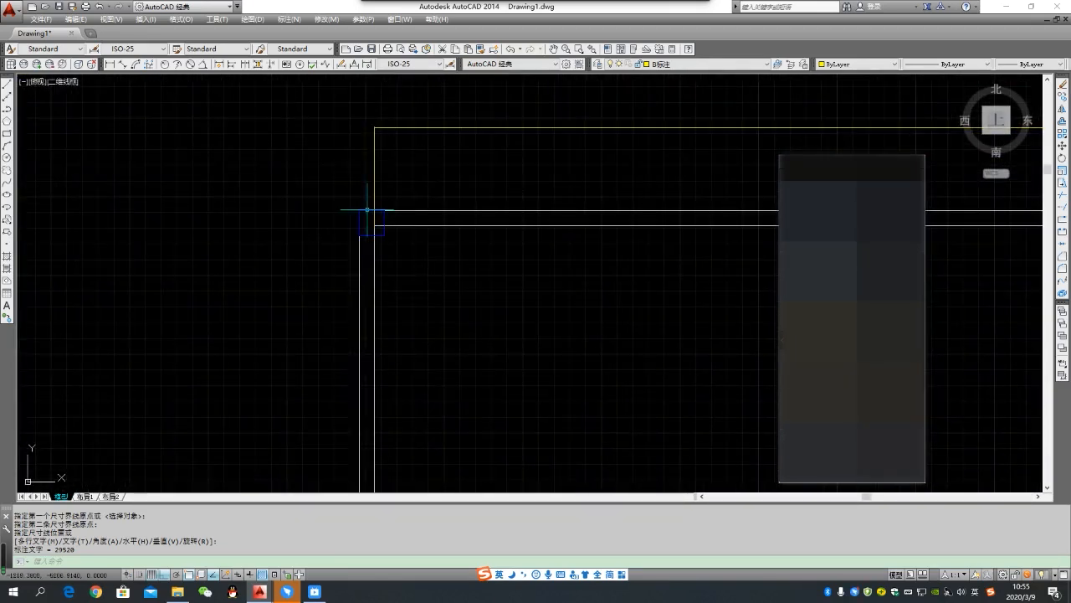
scroll(371, 222, down, 8)
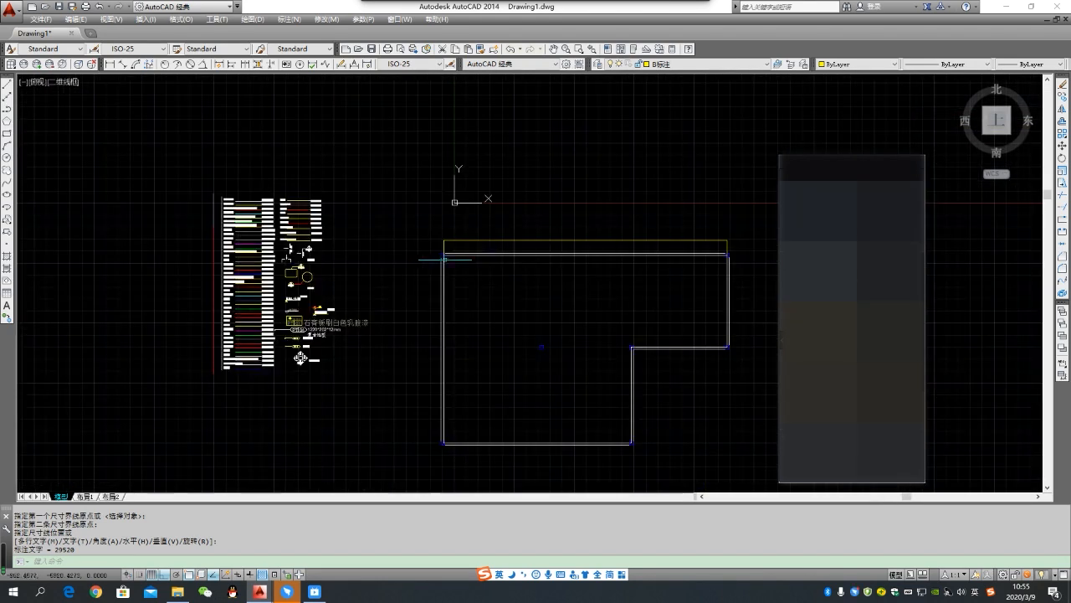
middle_drag(520, 258, 475, 257)
scroll(425, 257, up, 4)
scroll(354, 240, down, 2)
scroll(399, 250, down, 2)
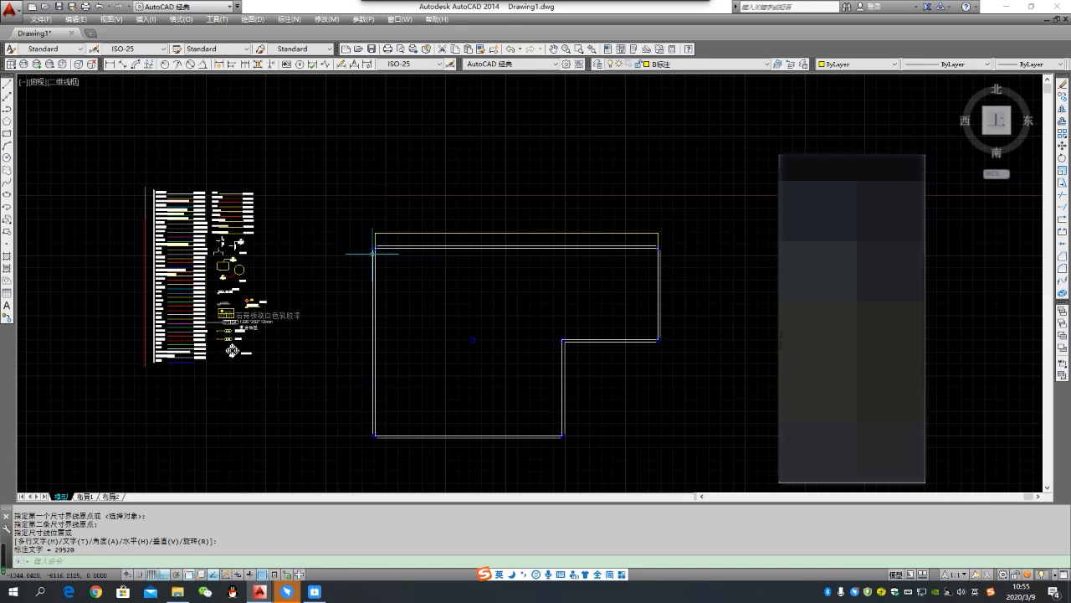
scroll(372, 253, up, 4)
scroll(406, 255, down, 4)
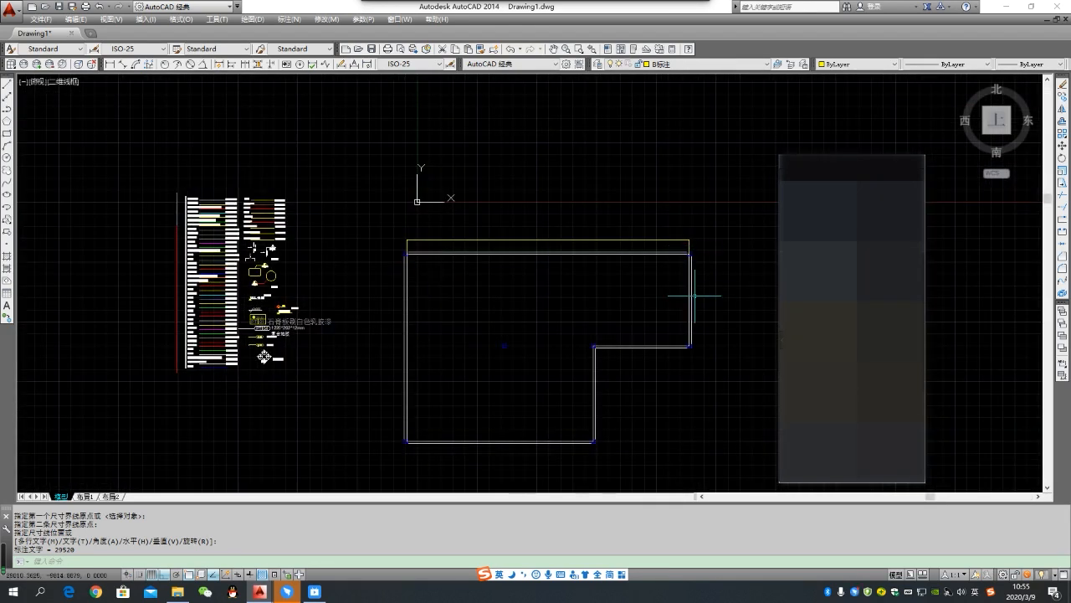
middle_drag(707, 297, 638, 270)
scroll(421, 235, up, 2)
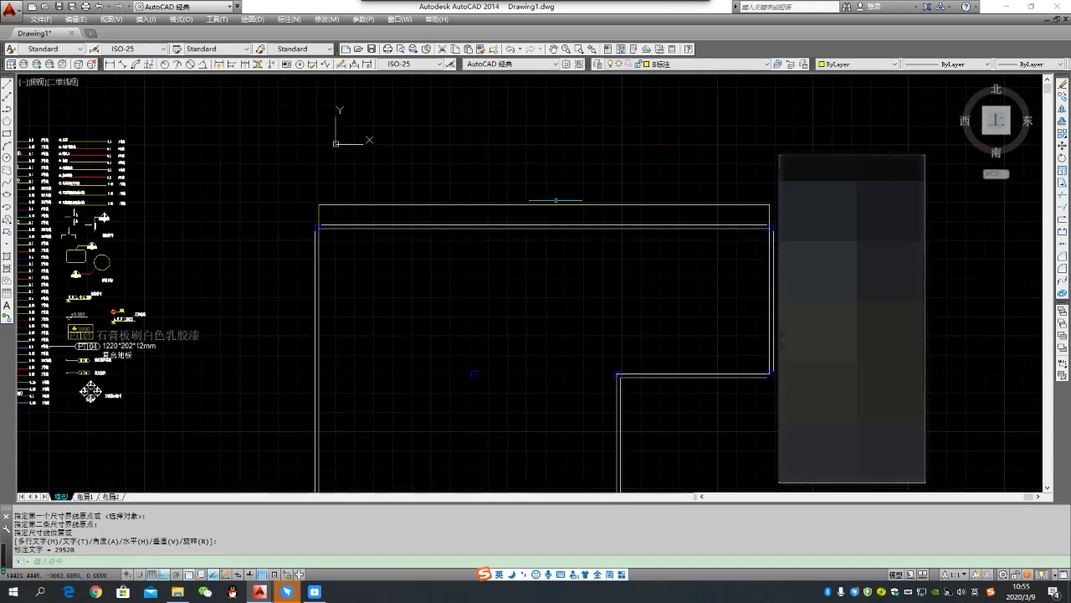
scroll(580, 202, up, 4)
scroll(444, 247, down, 4)
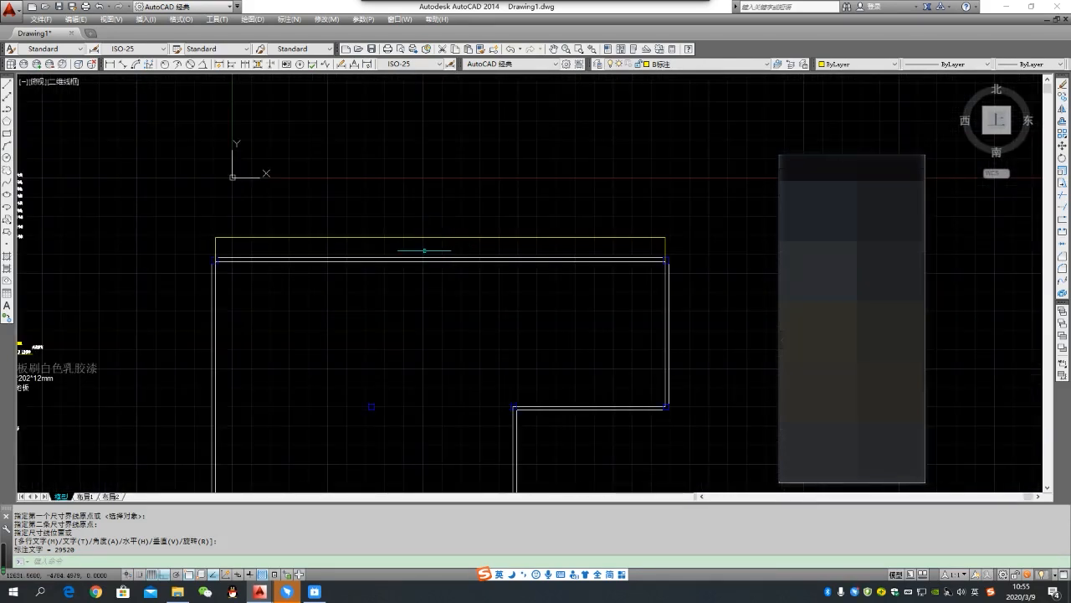
- Set the overall scale of dimension style ISO-25 to 120 and make that style current
text(d)
key(Return)
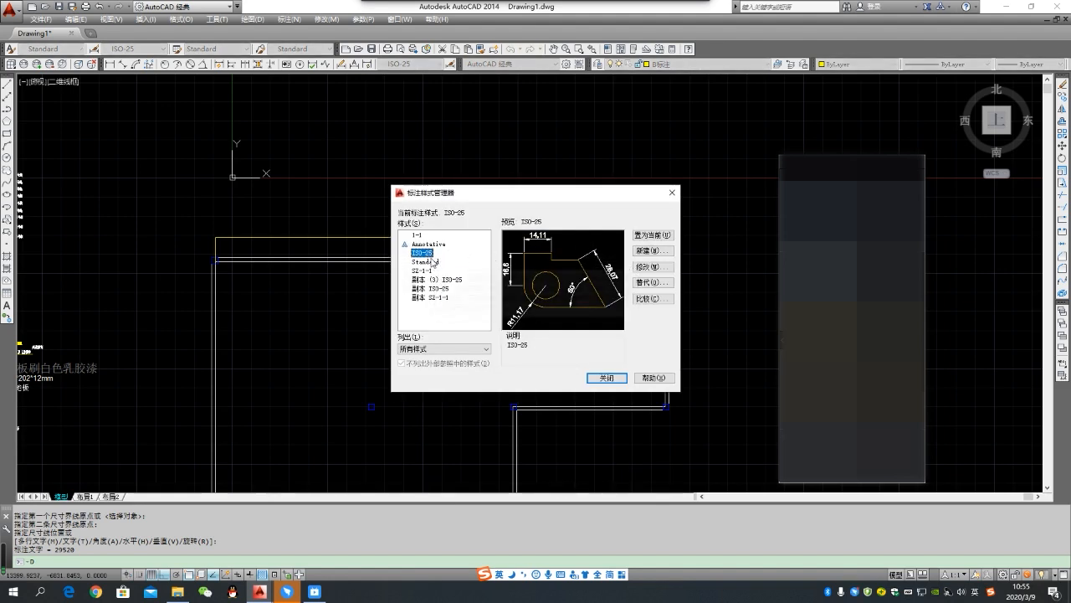
click(639, 268)
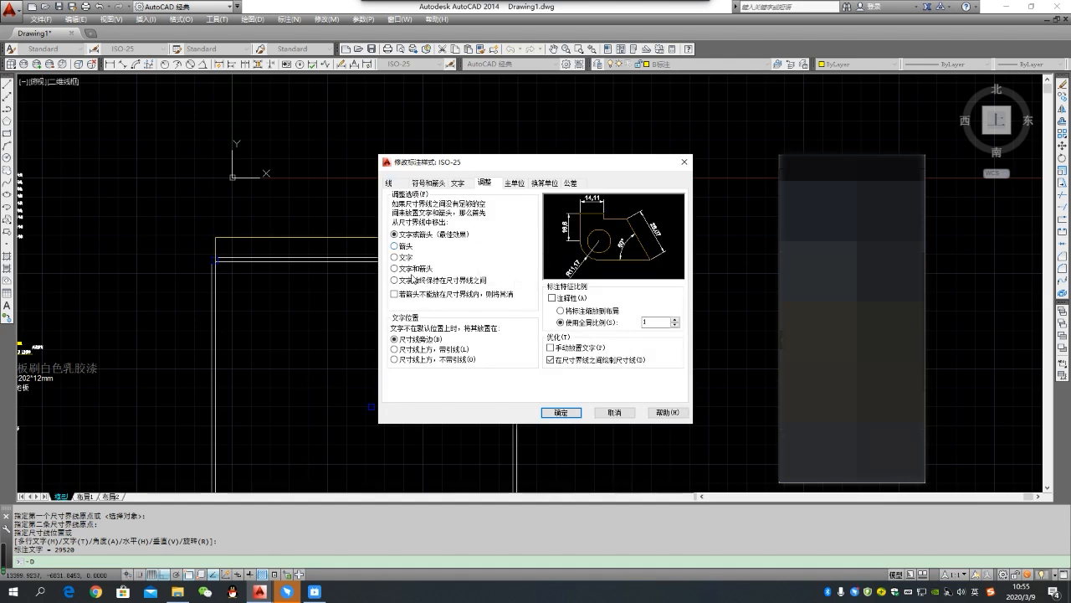
click(459, 184)
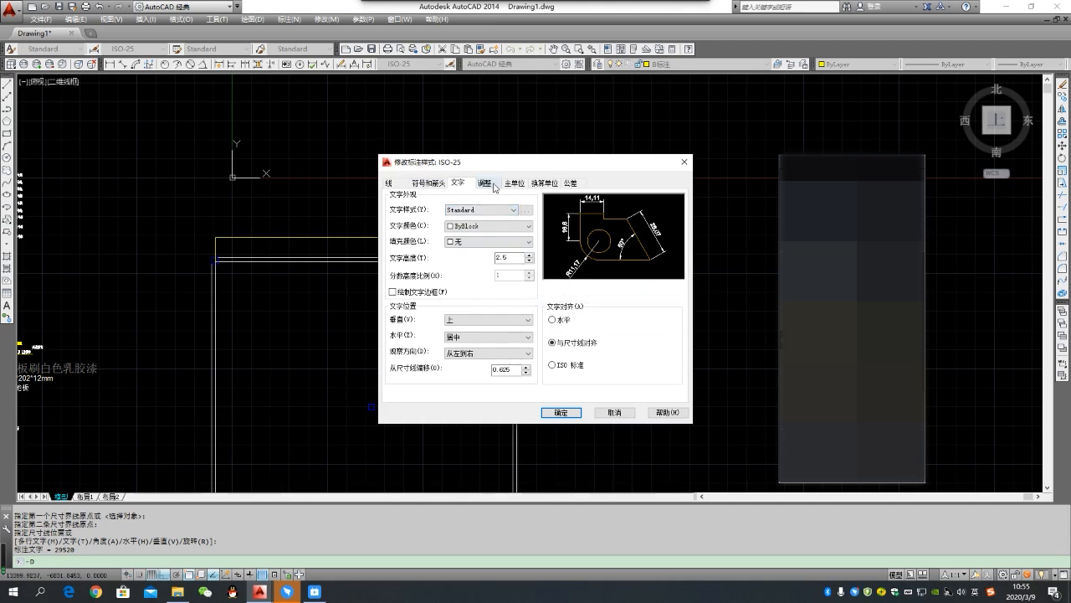
click(492, 185)
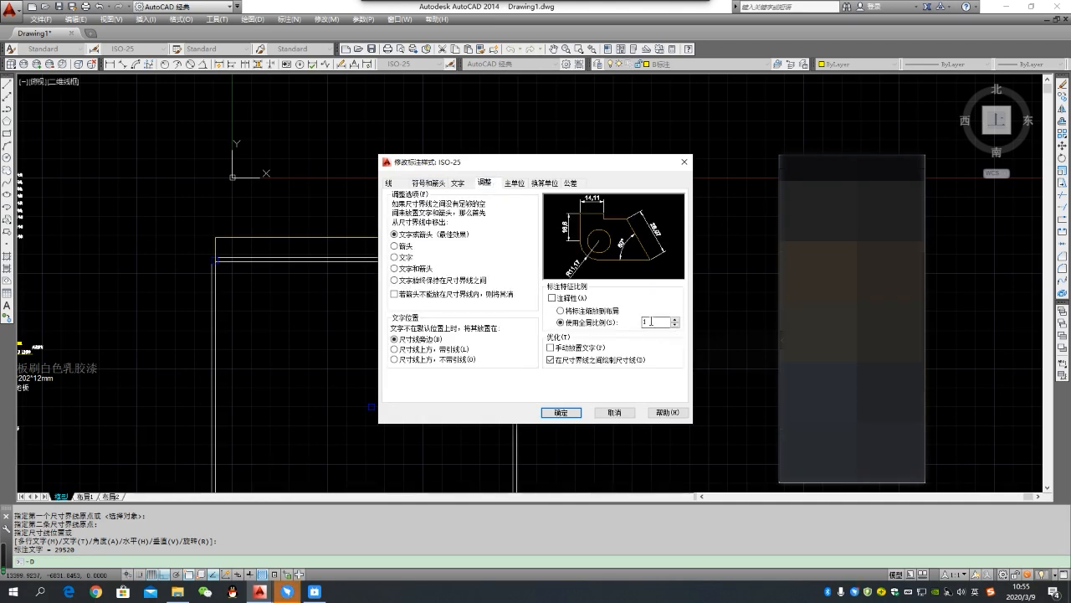
double_click(651, 322)
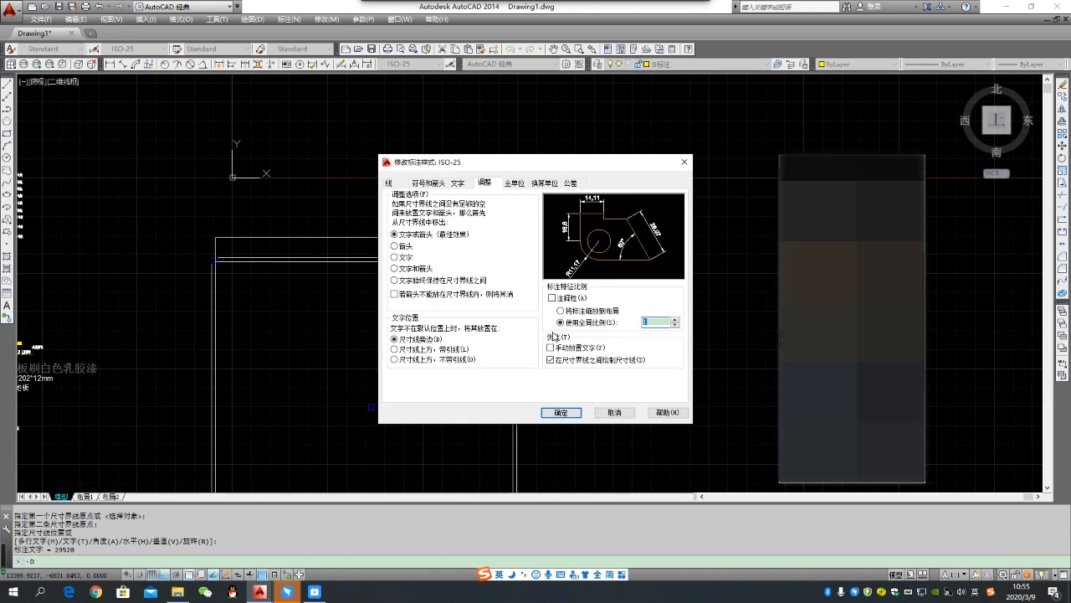
click(570, 412)
click(661, 235)
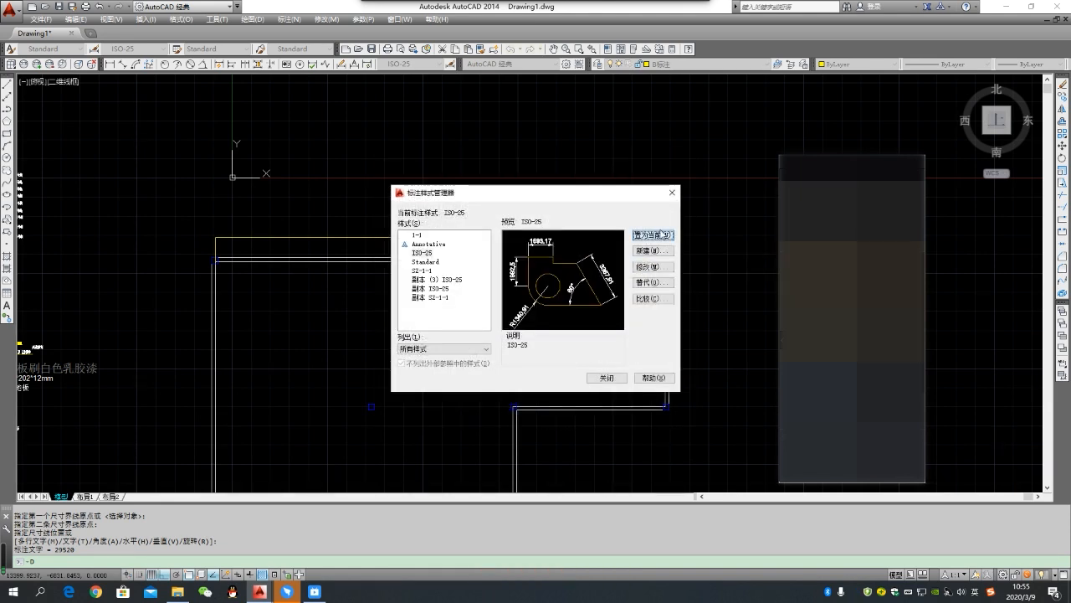
click(618, 377)
- Change the first and second arrowheads of dimension style ISO-25 to 建筑标记 (architectural tick)
scroll(426, 210, up, 2)
scroll(426, 210, down, 4)
scroll(369, 210, up, 2)
scroll(363, 213, up, 2)
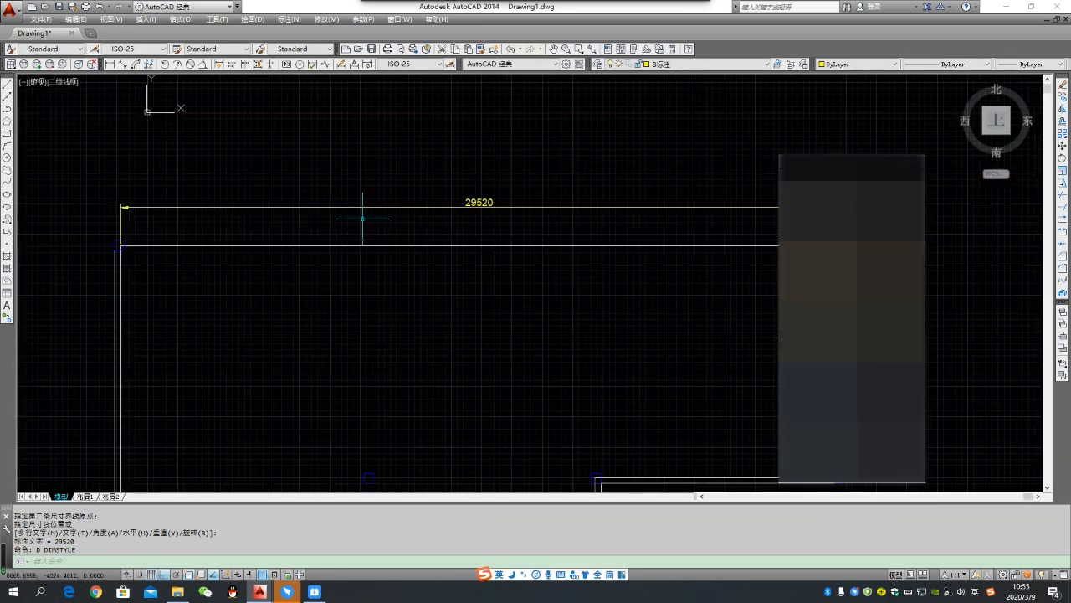
text(d)
key(Return)
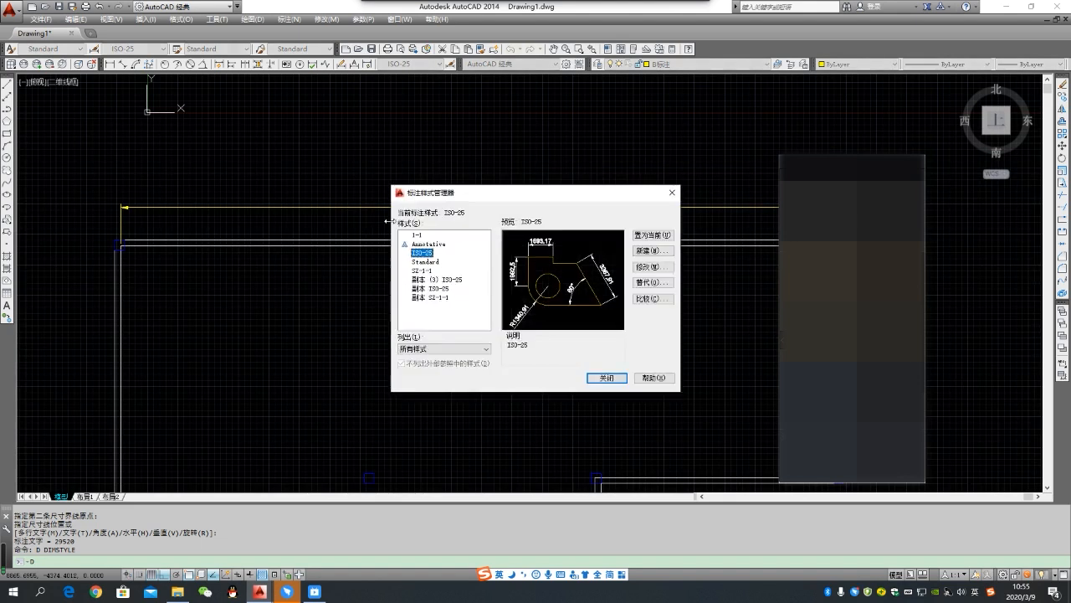
click(639, 268)
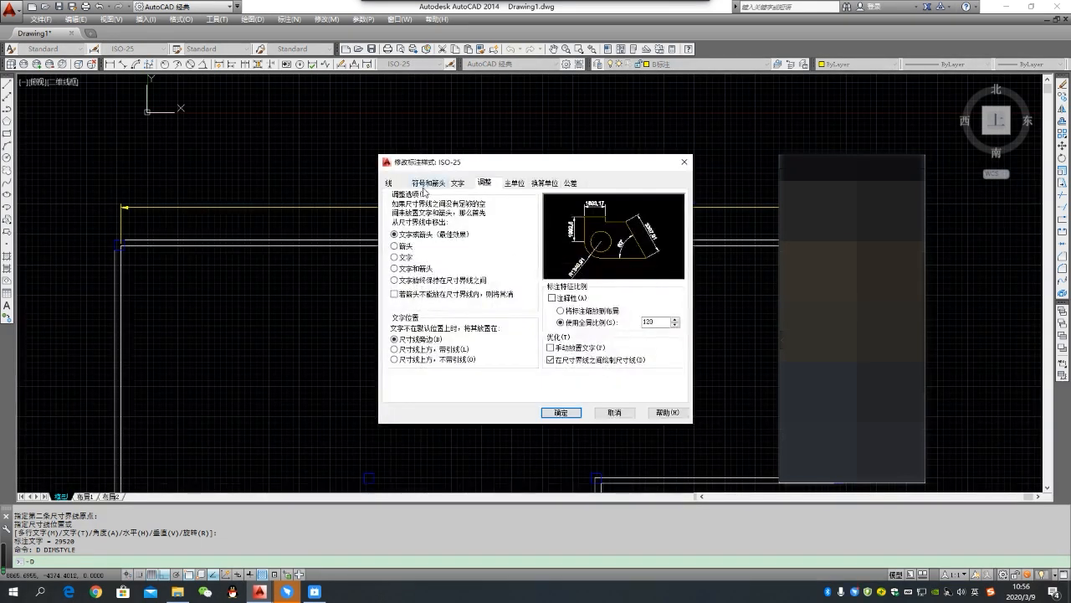
click(417, 186)
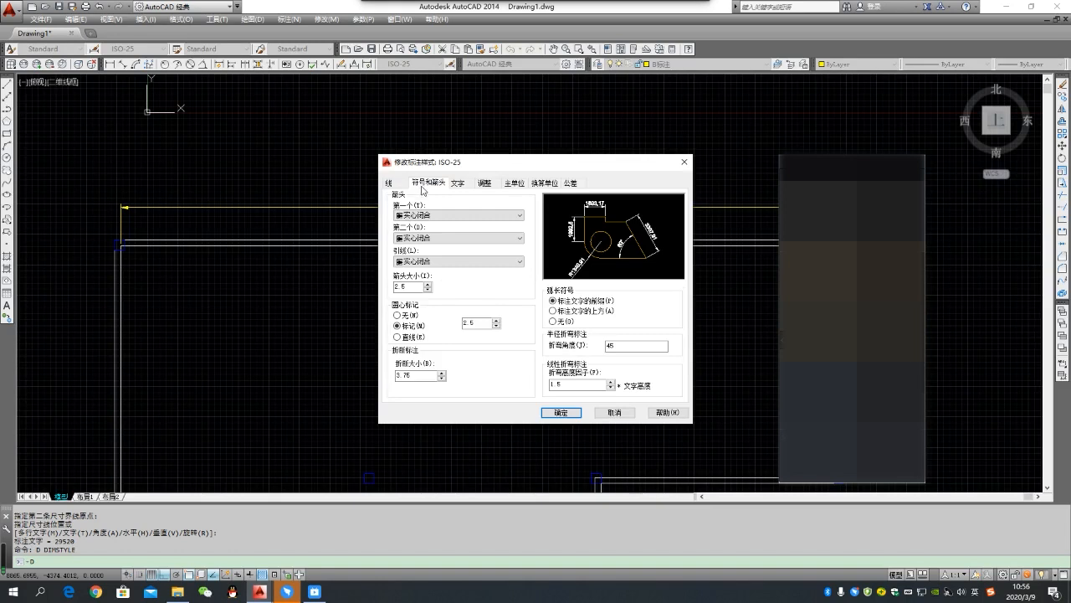
click(521, 215)
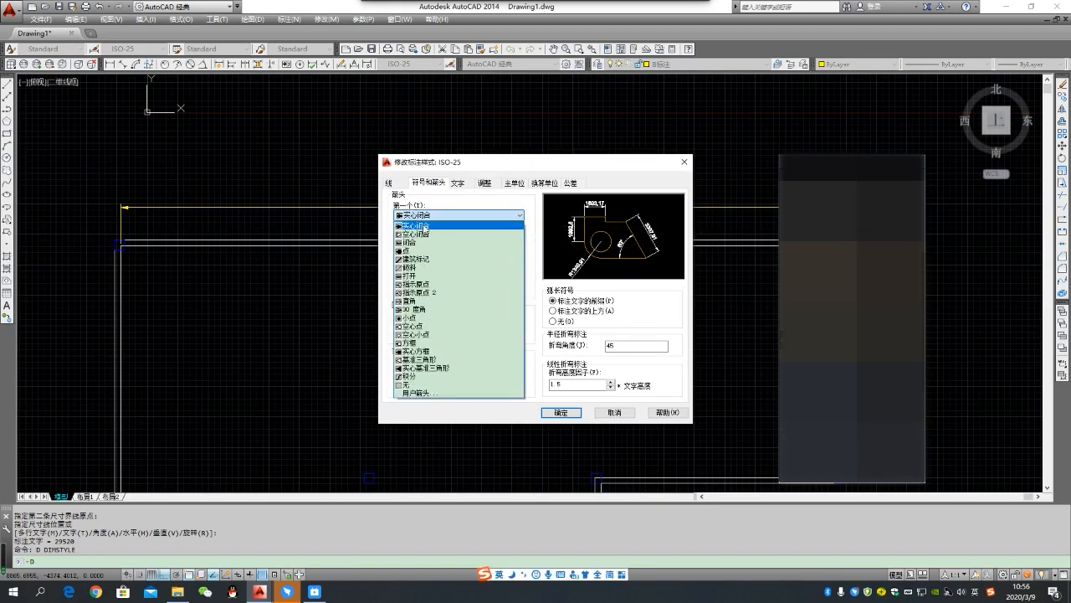
click(423, 258)
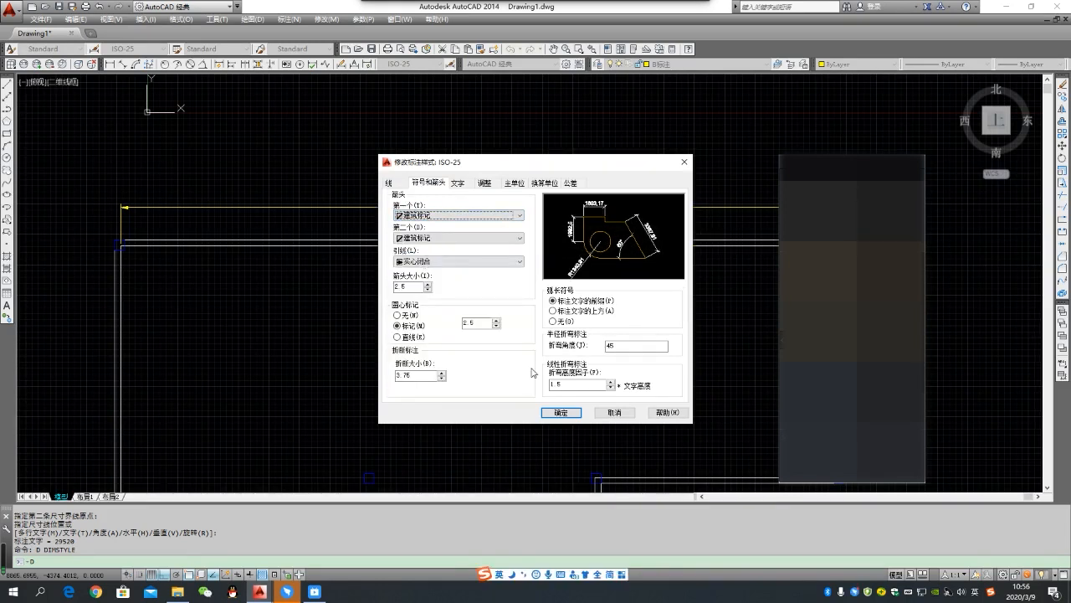
click(566, 416)
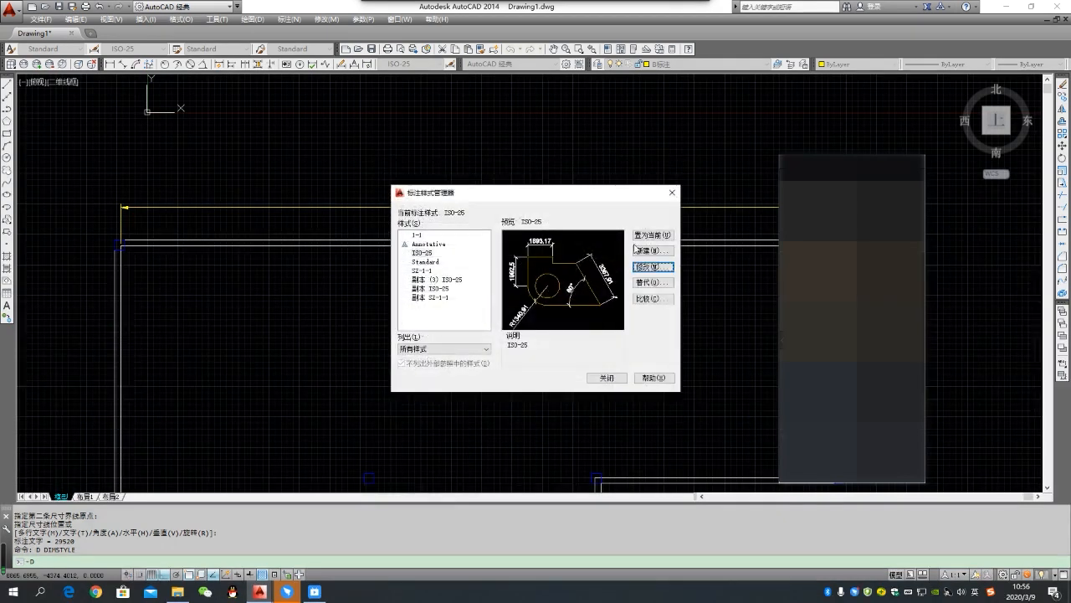
click(613, 377)
- Look over the dimensioned floor plan and read through the line entries in the copied layer list
scroll(468, 276, down, 4)
middle_drag(481, 279, 547, 270)
scroll(519, 264, up, 2)
middle_drag(555, 315, 538, 284)
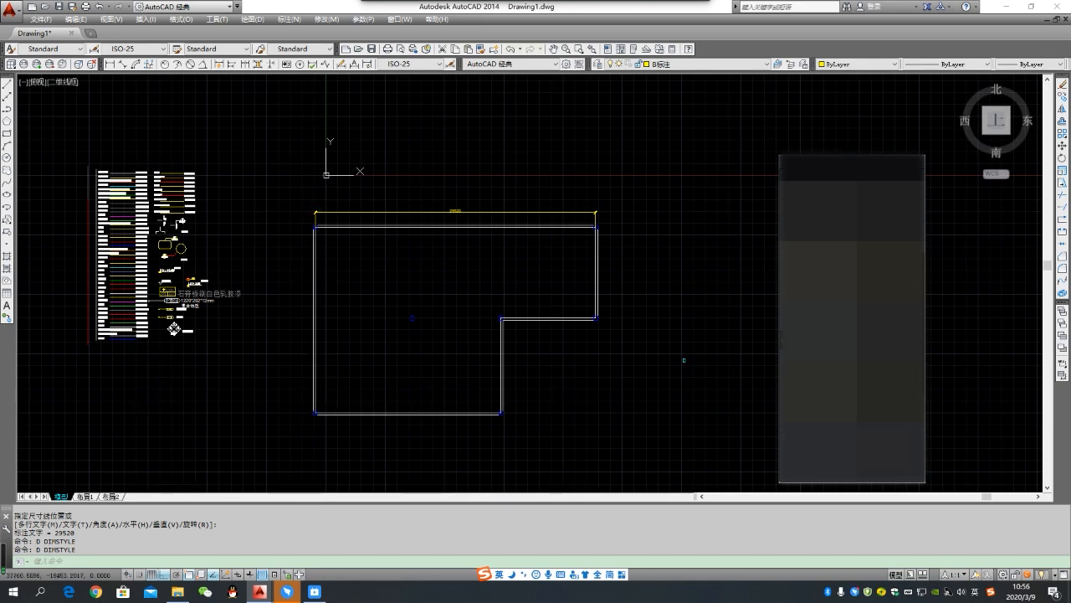
middle_drag(370, 268, 453, 281)
scroll(202, 191, up, 7)
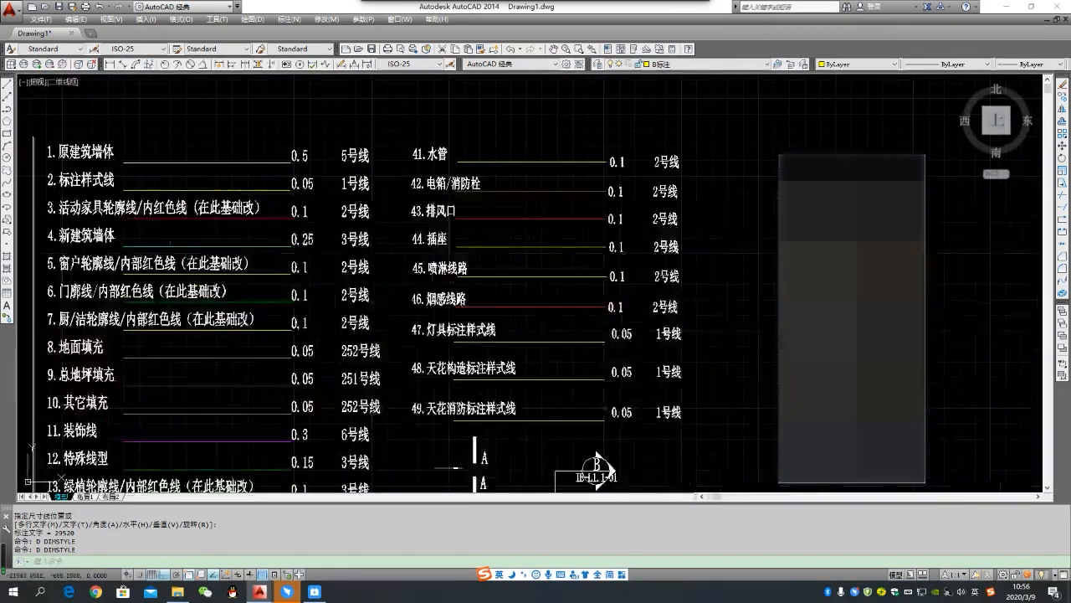
scroll(186, 231, down, 6)
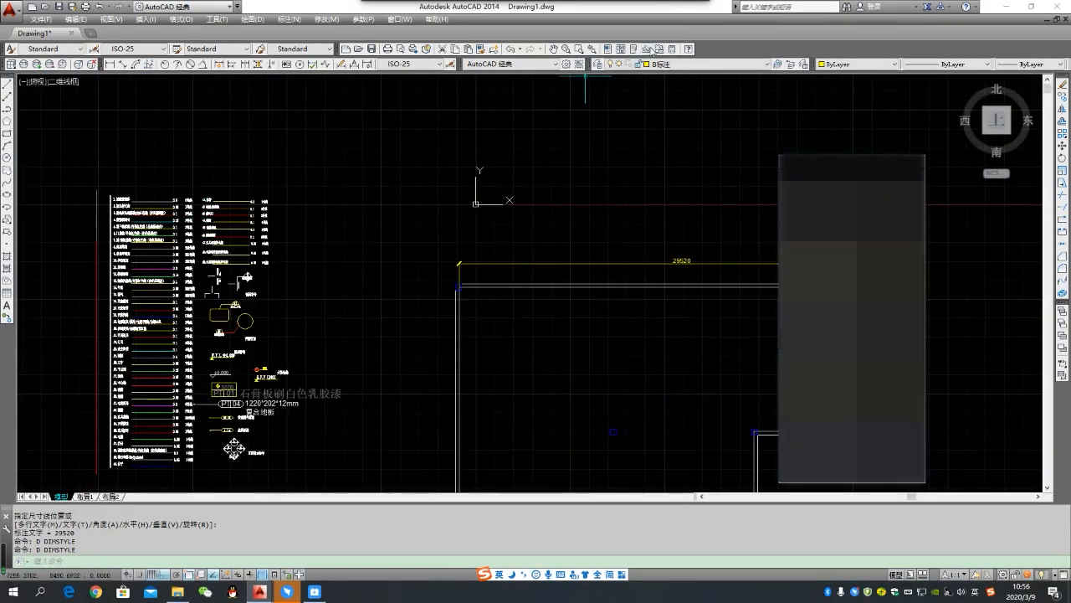
- Create a new layer named 拆墙 and make it the current layer
click(598, 64)
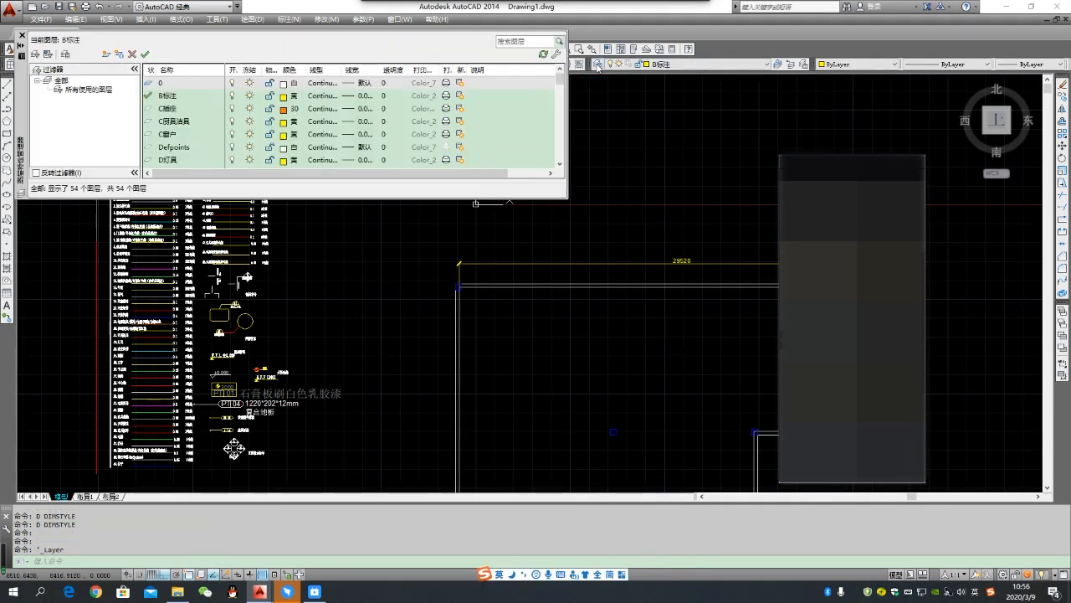
click(106, 56)
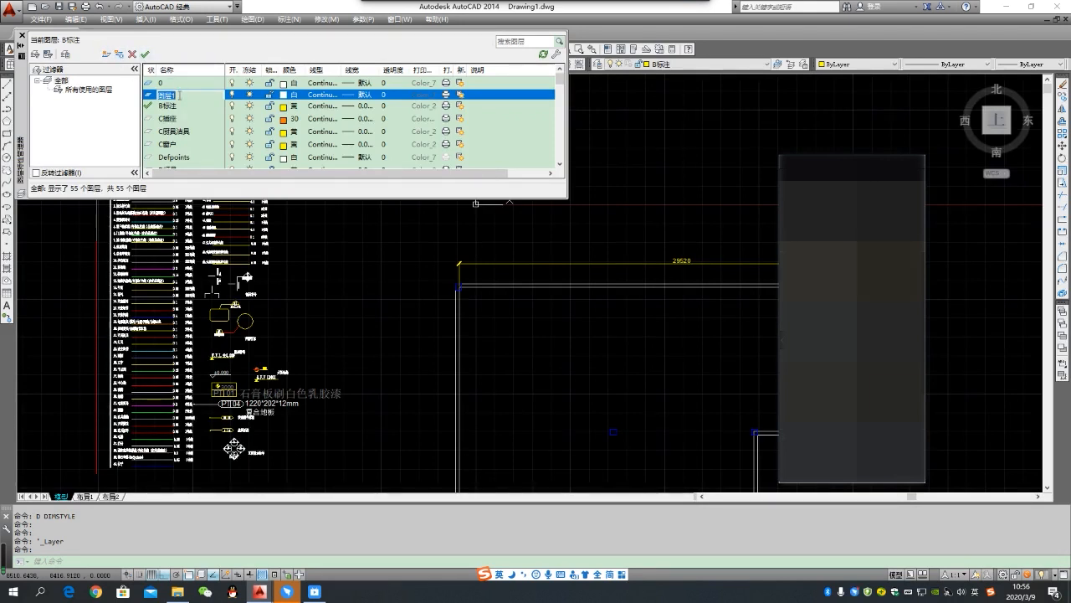
text(cha)
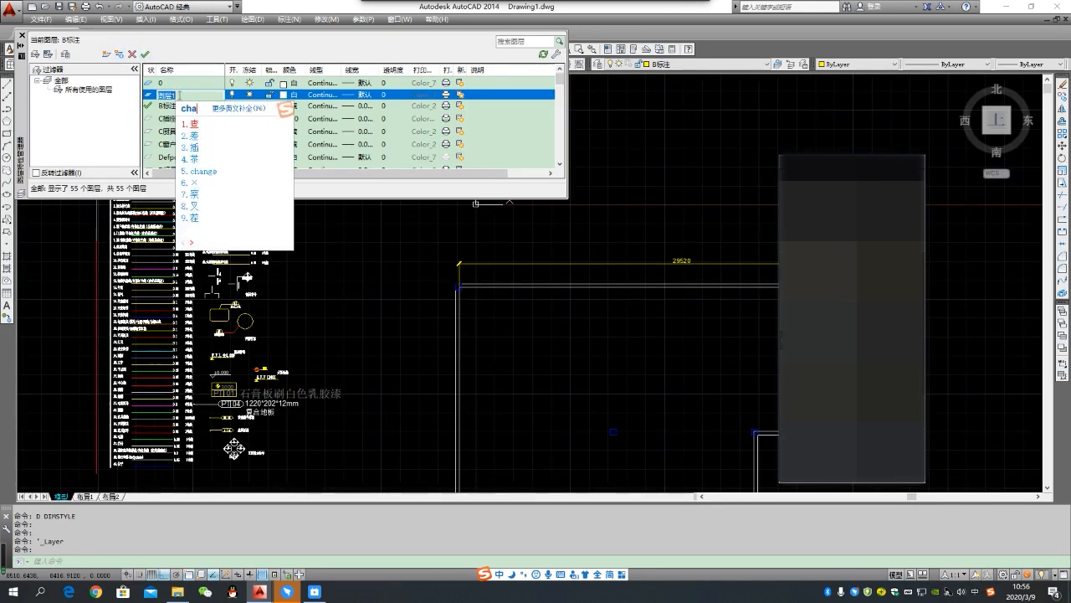
text(ichu)
key(space)
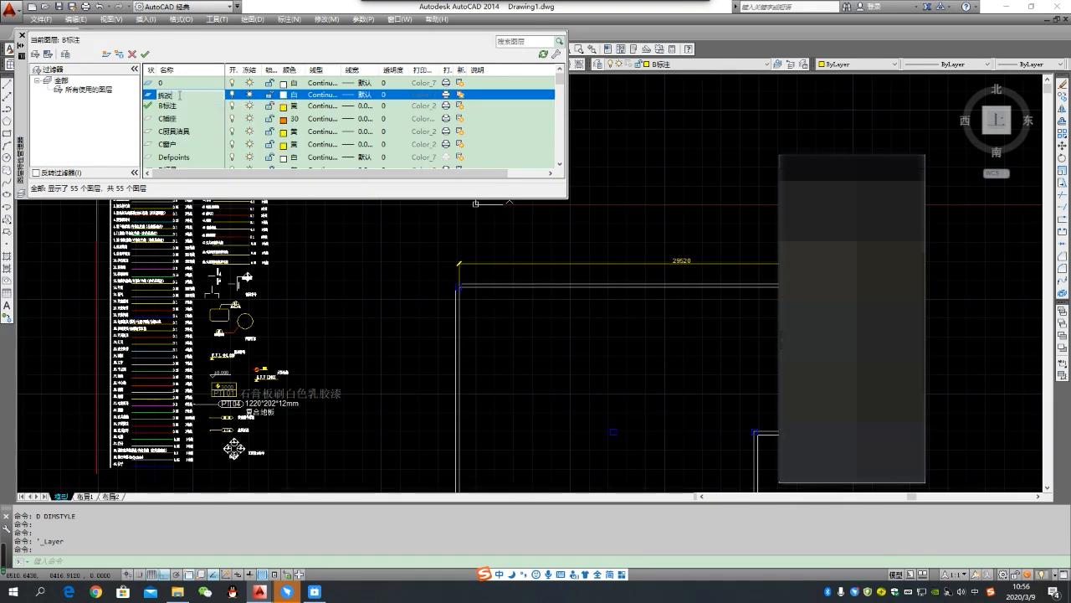
text(qiang)
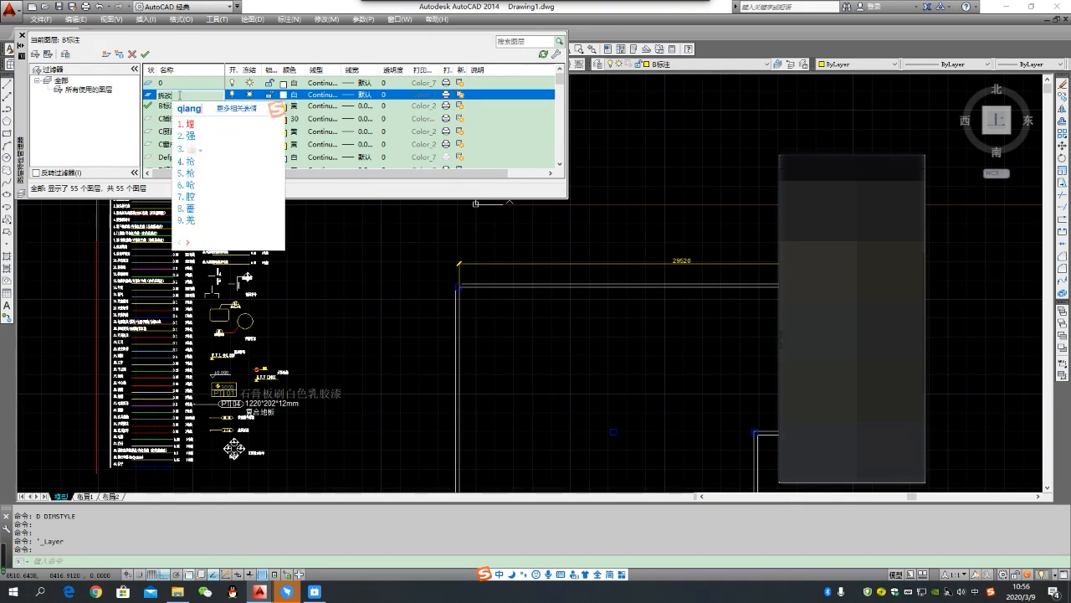
key(space)
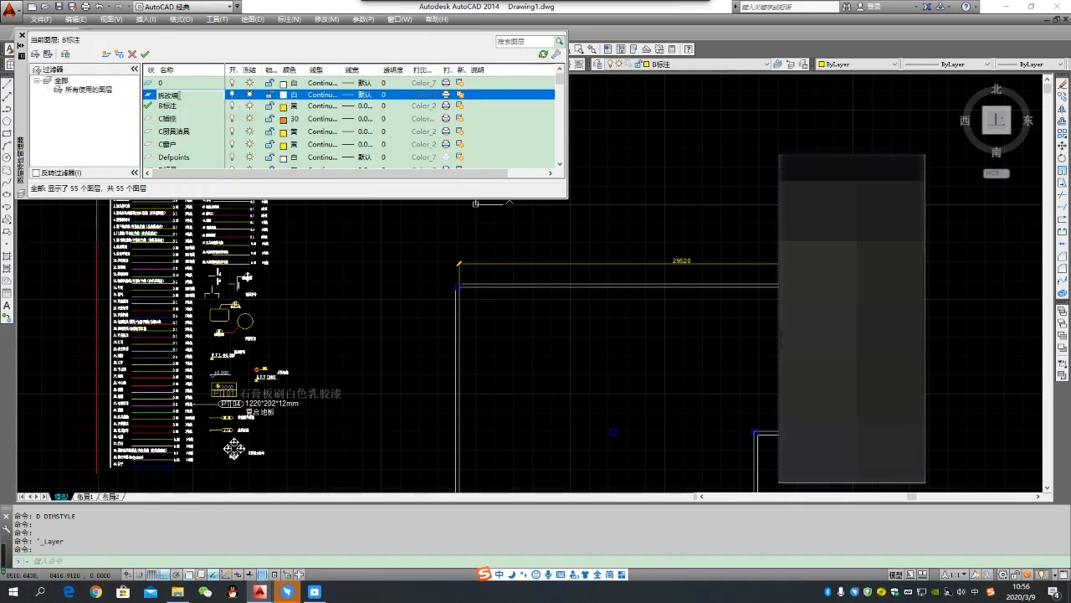
click(145, 56)
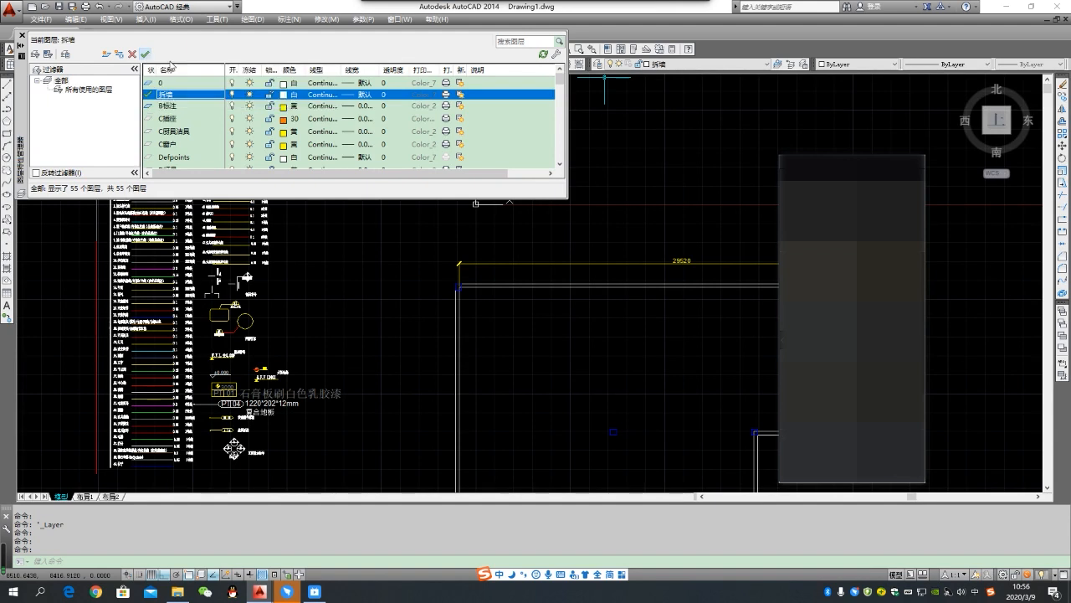
click(22, 35)
middle_drag(632, 413, 462, 319)
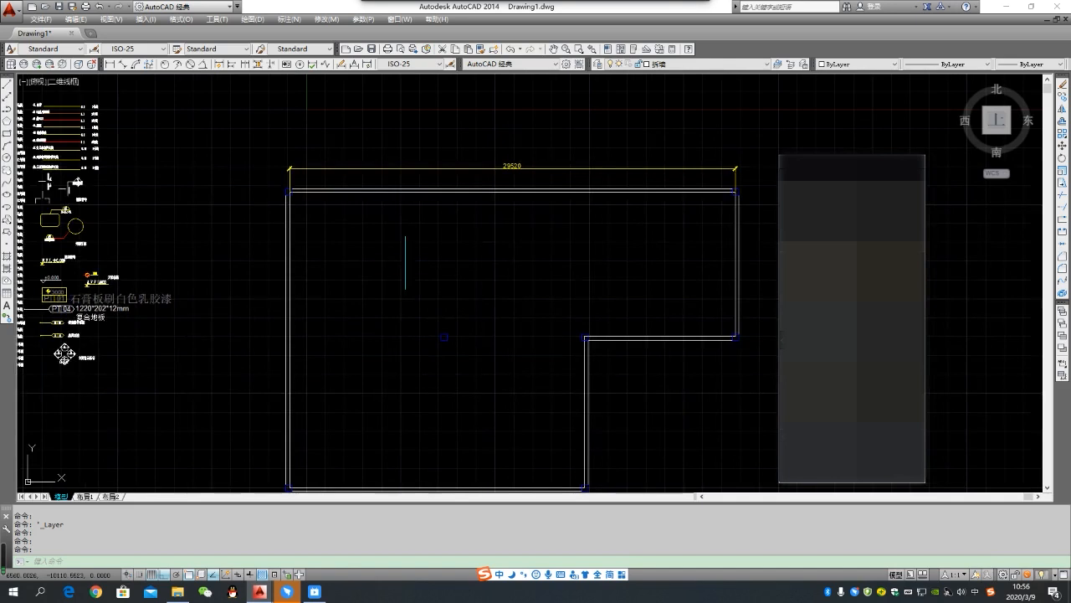
- On layer 拆墙, draw a wall stub 2000 long and 100 wide running down from the middle of the plan's upper wall
key(space)
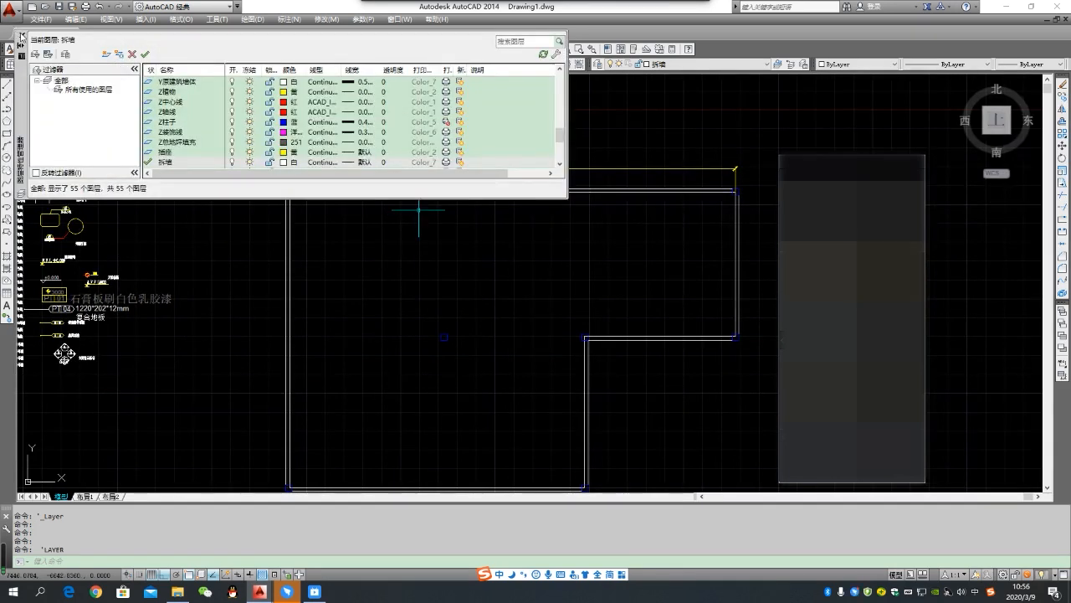
key(Escape)
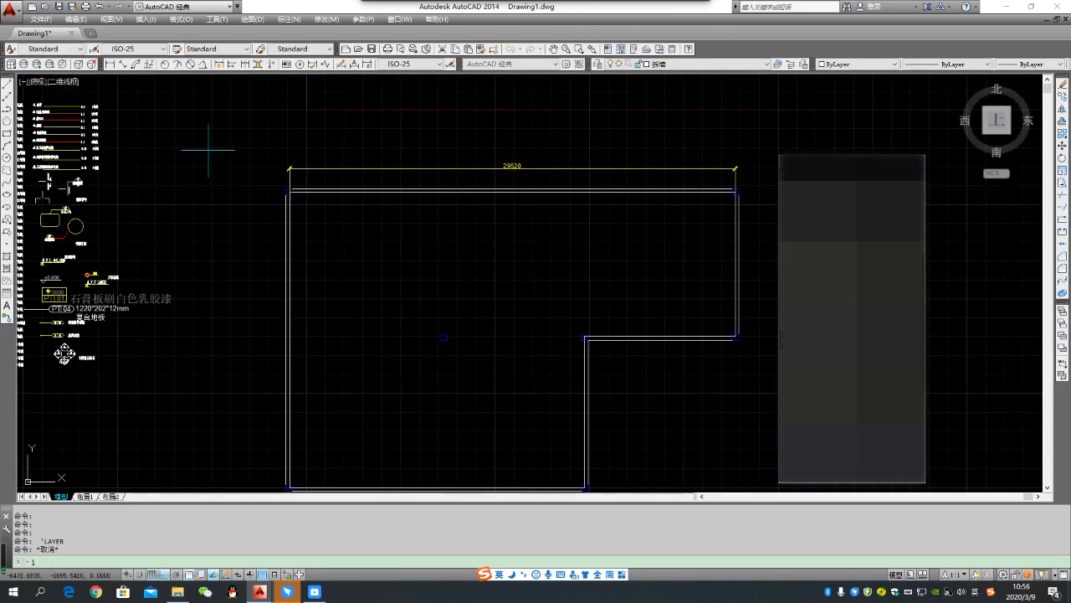
text(l)
key(space)
click(512, 191)
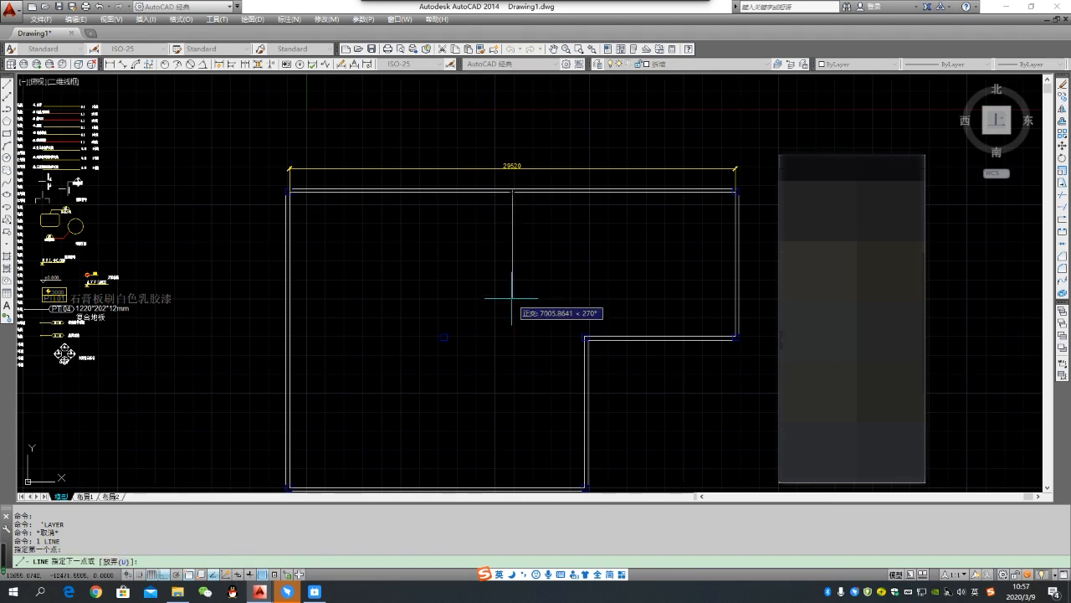
key(Return)
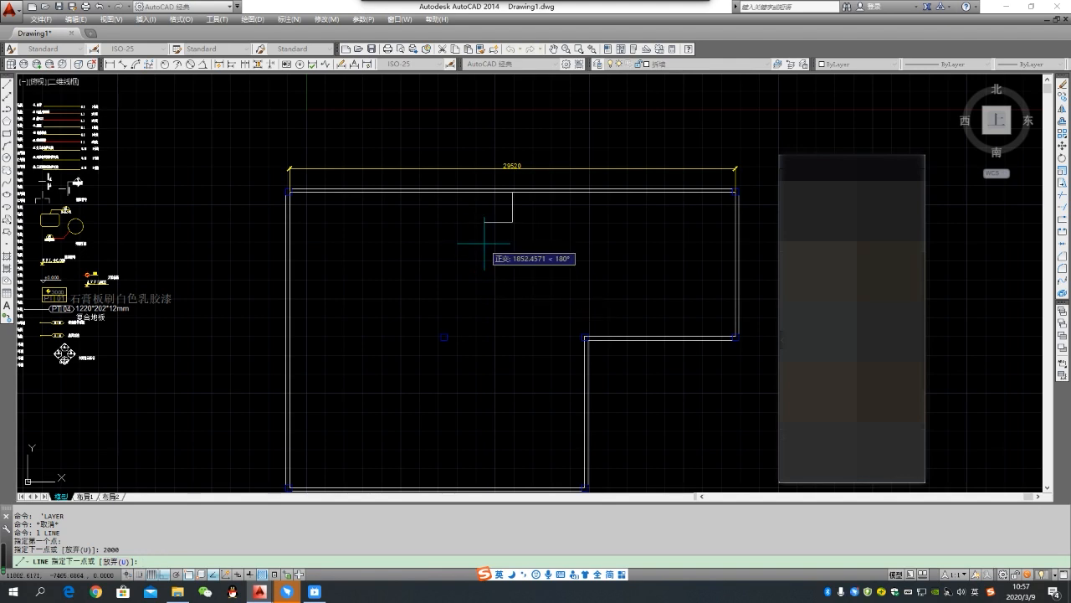
text(100)
key(Return)
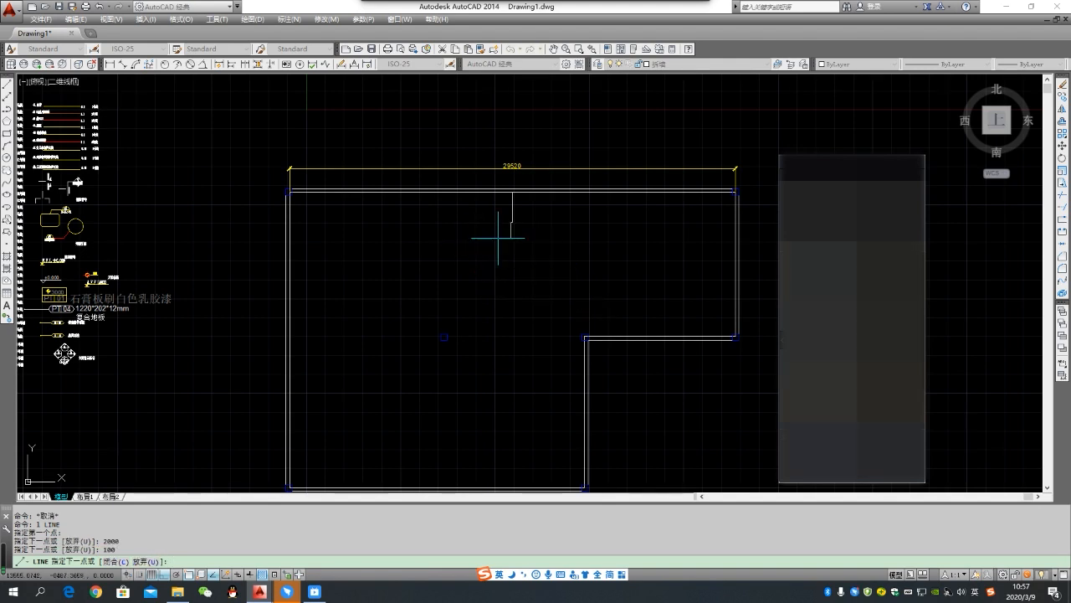
scroll(507, 222, up, 4)
key(Escape)
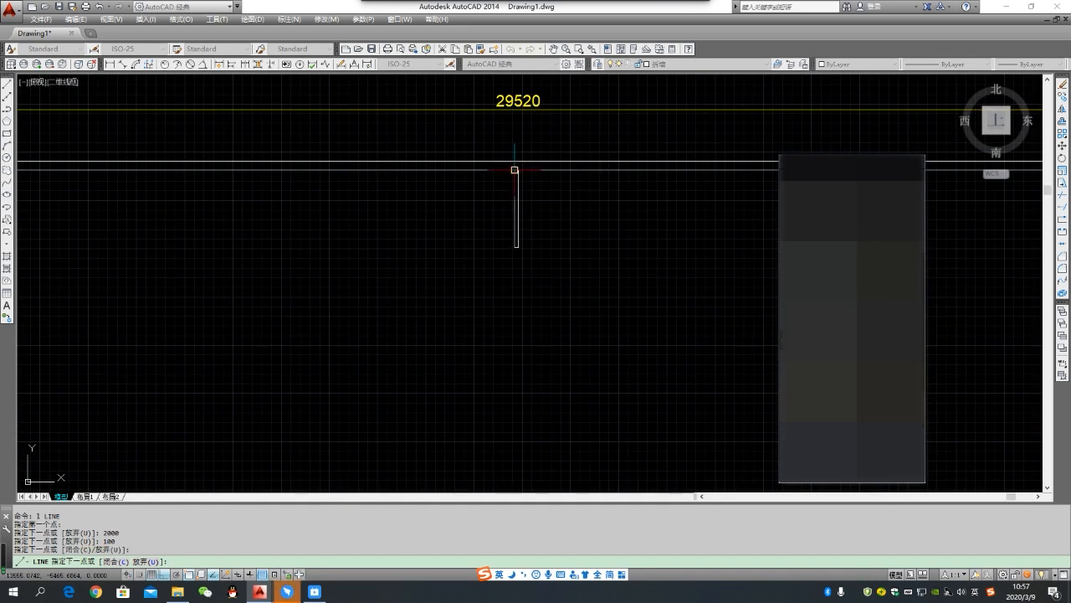
scroll(513, 171, down, 5)
middle_drag(397, 252, 421, 251)
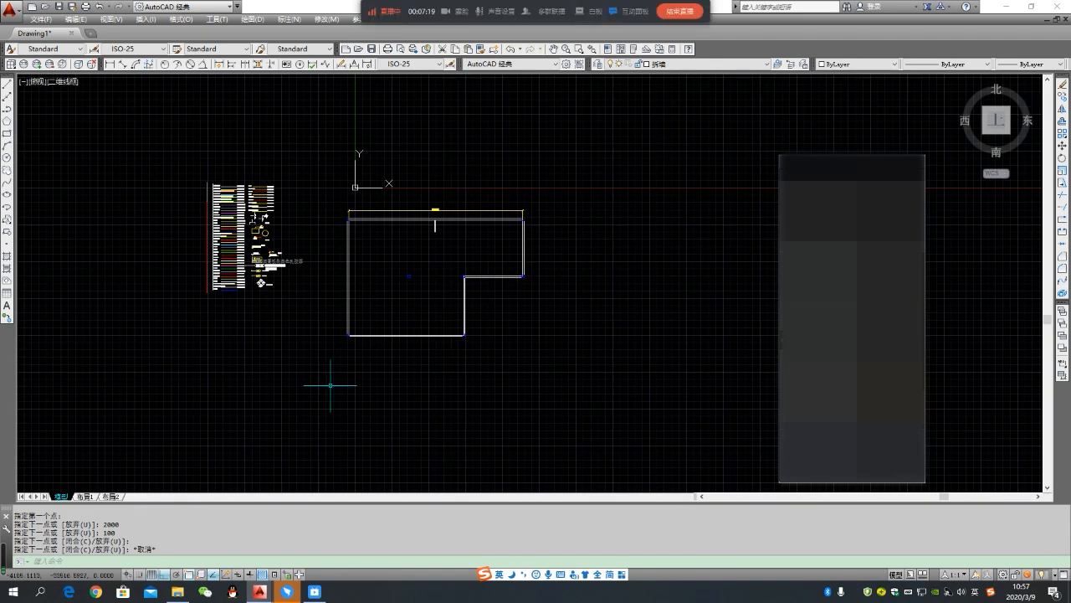
- Switch to layout 布局1 and bring up the empty area beside its sheet
mouse_move(84, 500)
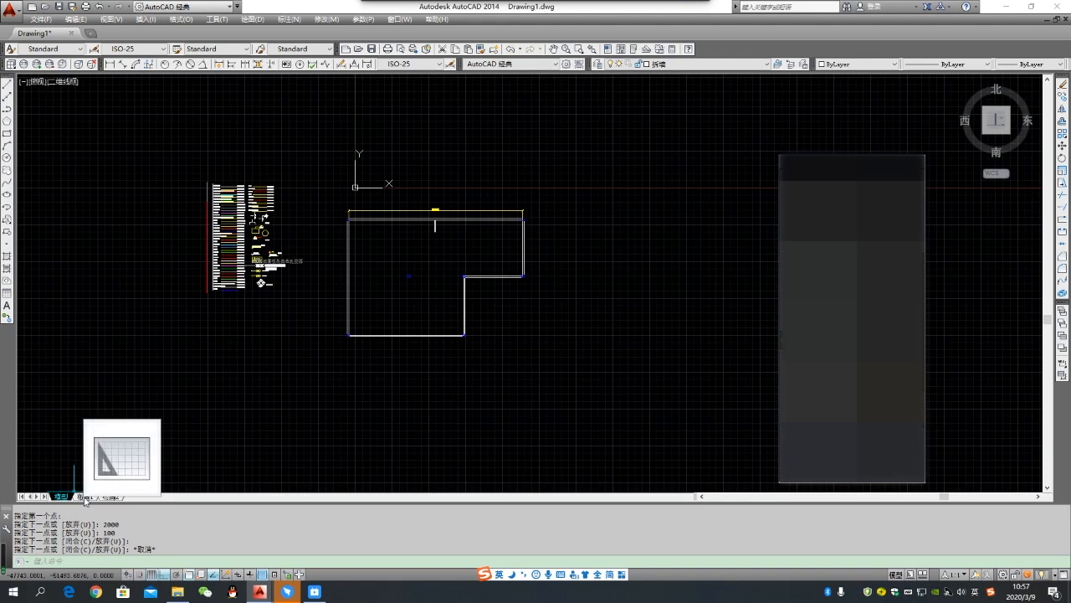
click(83, 497)
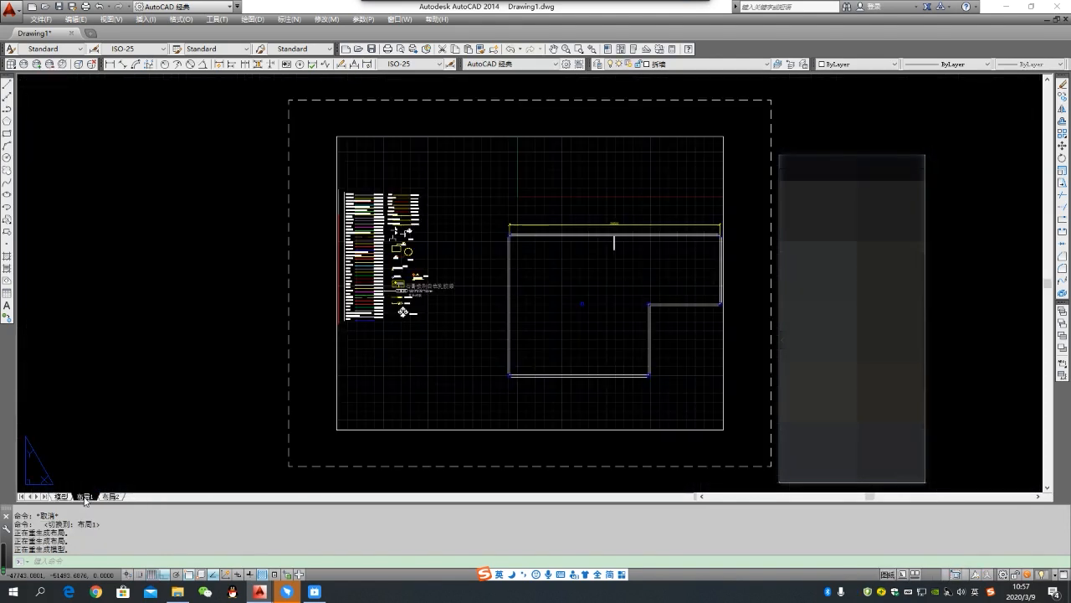
middle_drag(519, 333, 274, 300)
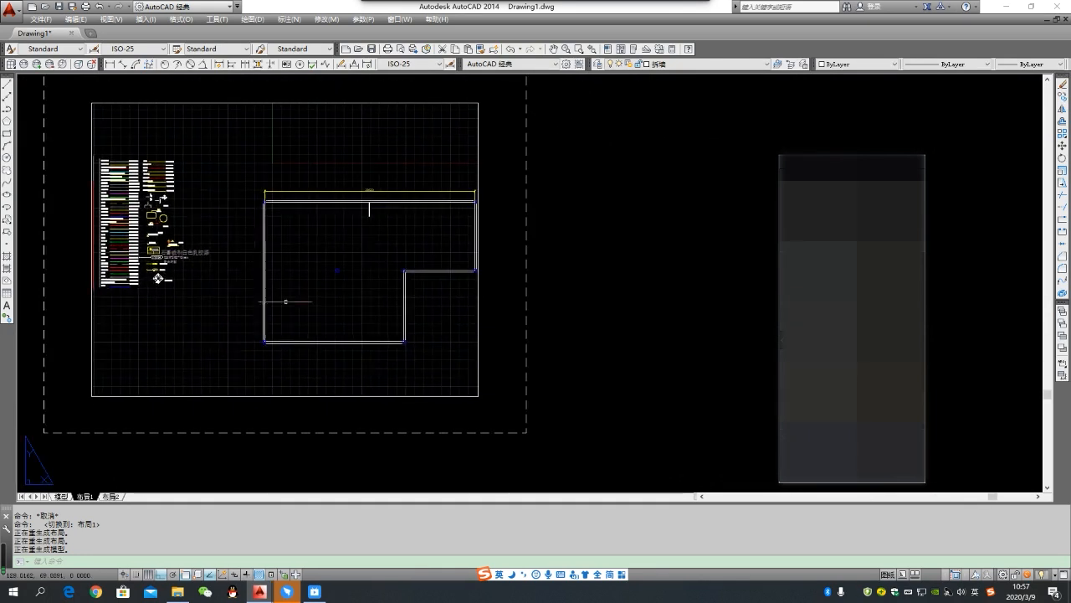
middle_drag(348, 341, 470, 387)
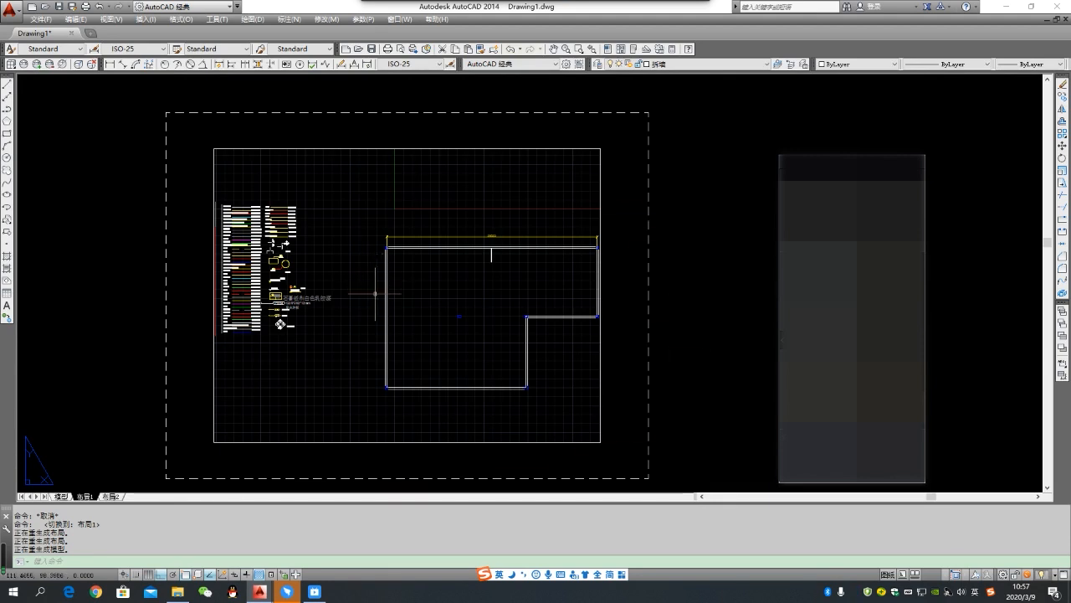
scroll(329, 285, down, 4)
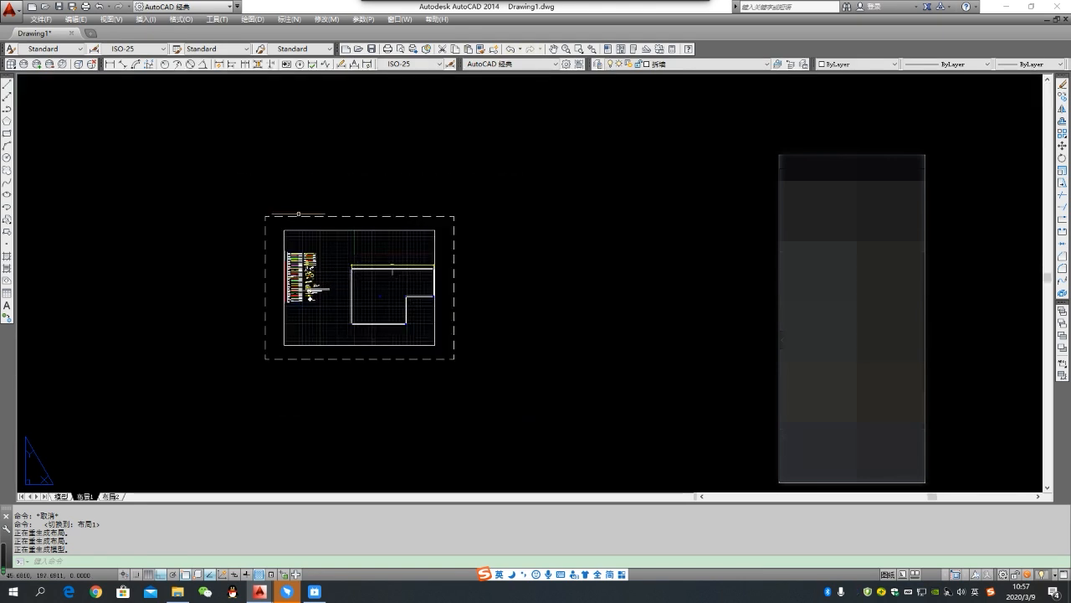
mouse_move(548, 304)
middle_down()
mouse_move(416, 299)
mouse_move(517, 290)
mouse_move(363, 294)
middle_up()
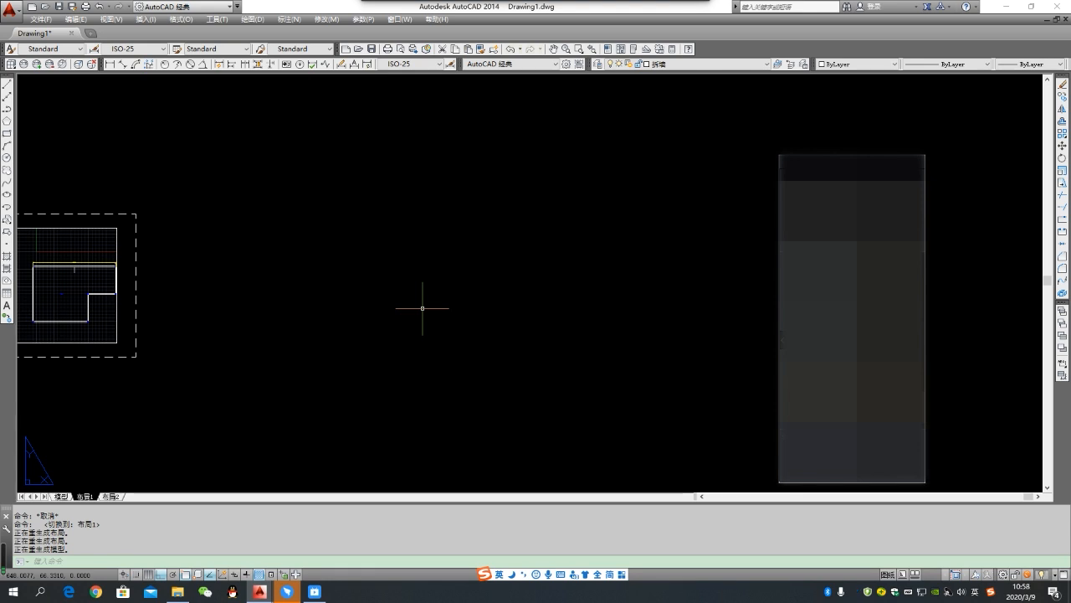
- Switch to 图框.dwg and erase the overlapping line on the upper outer edge of the A3 frame
mouse_move(260, 591)
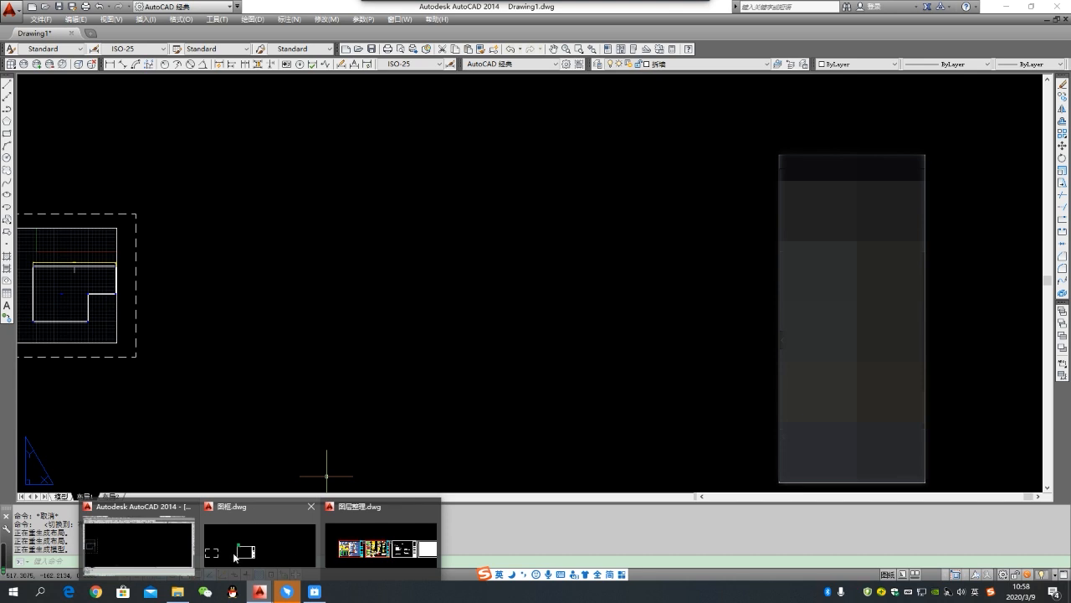
click(278, 531)
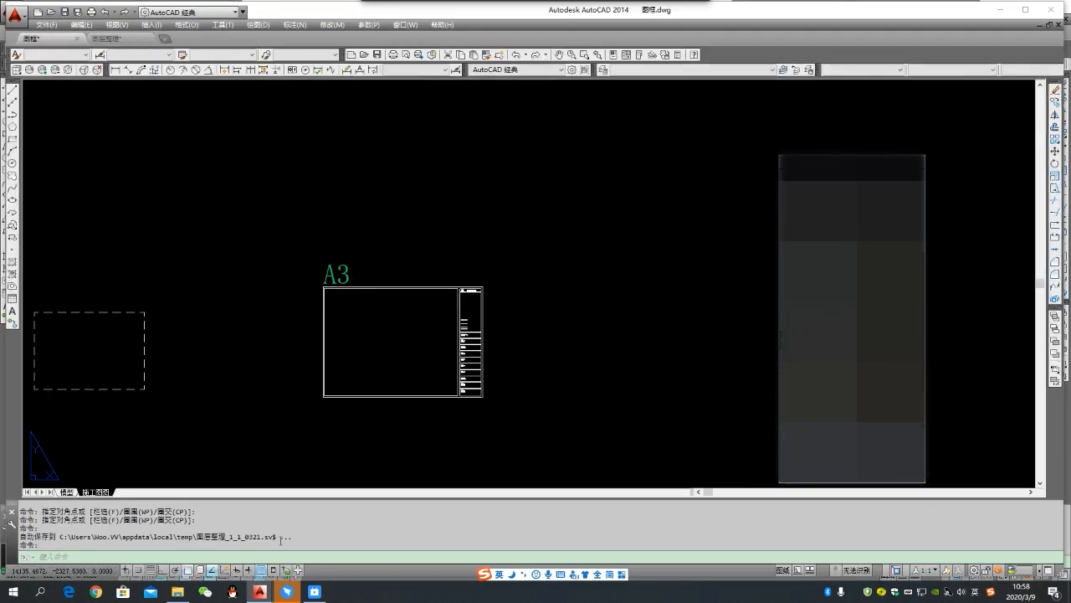
click(294, 232)
click(534, 439)
click(300, 239)
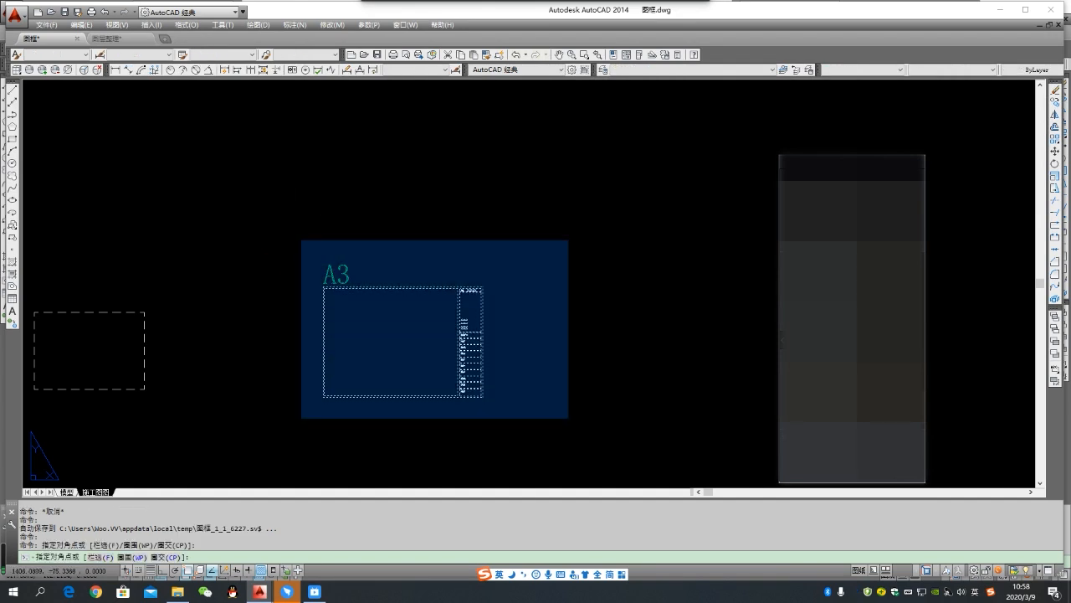
click(577, 445)
key(Escape)
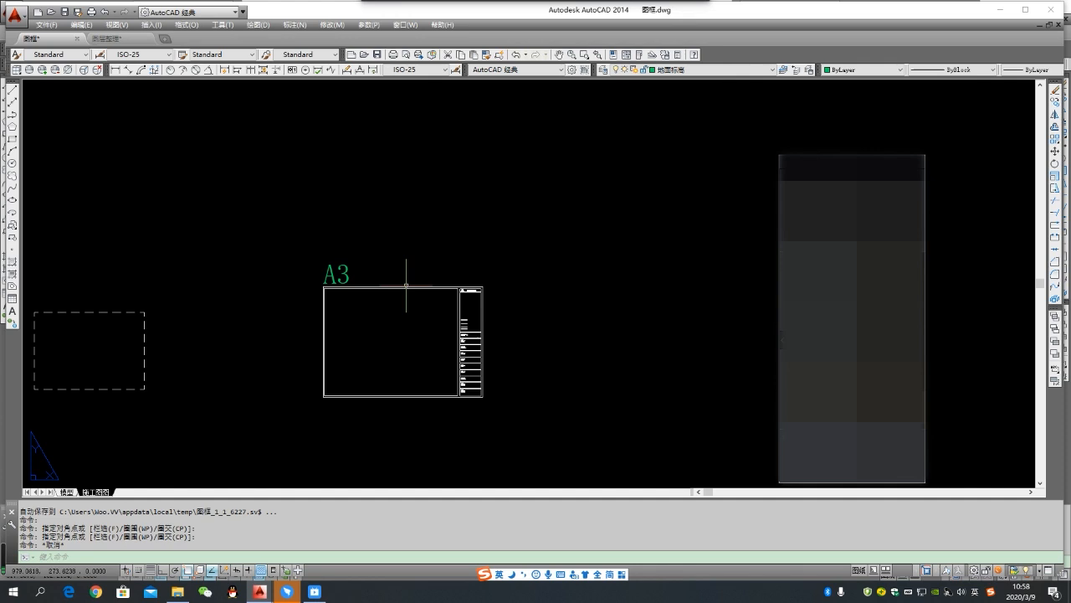
text(e)
key(Return)
click(364, 285)
key(Escape)
key(Escape)
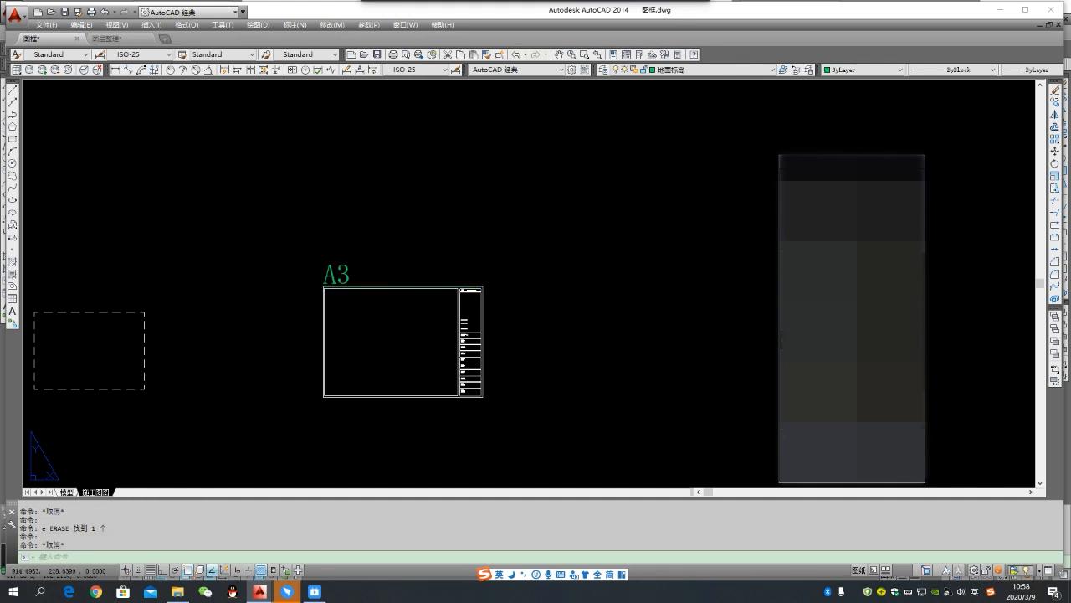
- Match the properties of the inner frame's upper line onto the green outer edge line of the A3 frame
scroll(369, 298, up, 4)
text(ma)
key(Return)
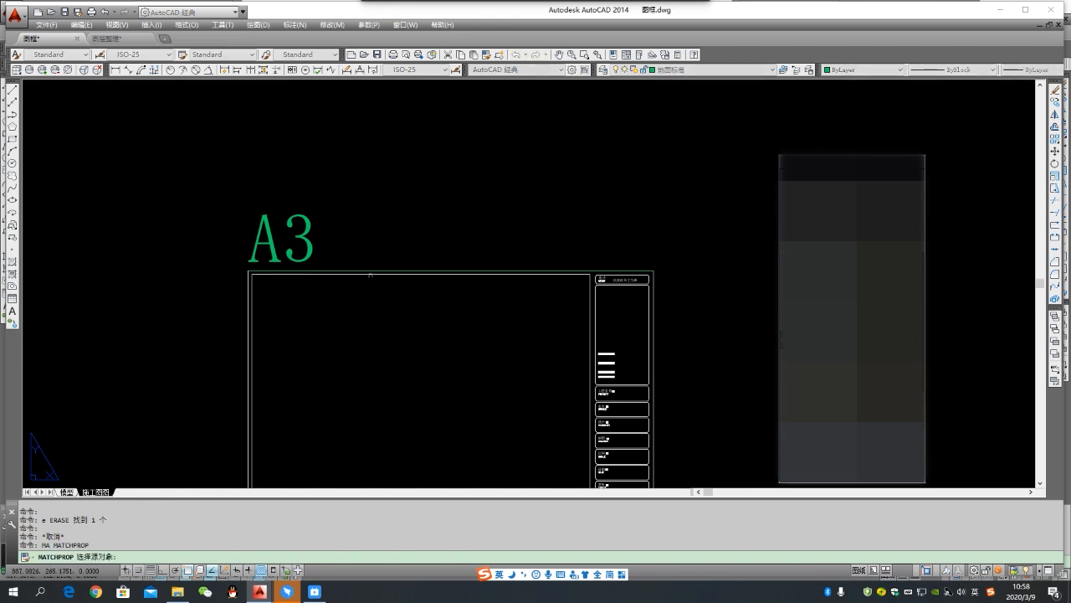
click(374, 277)
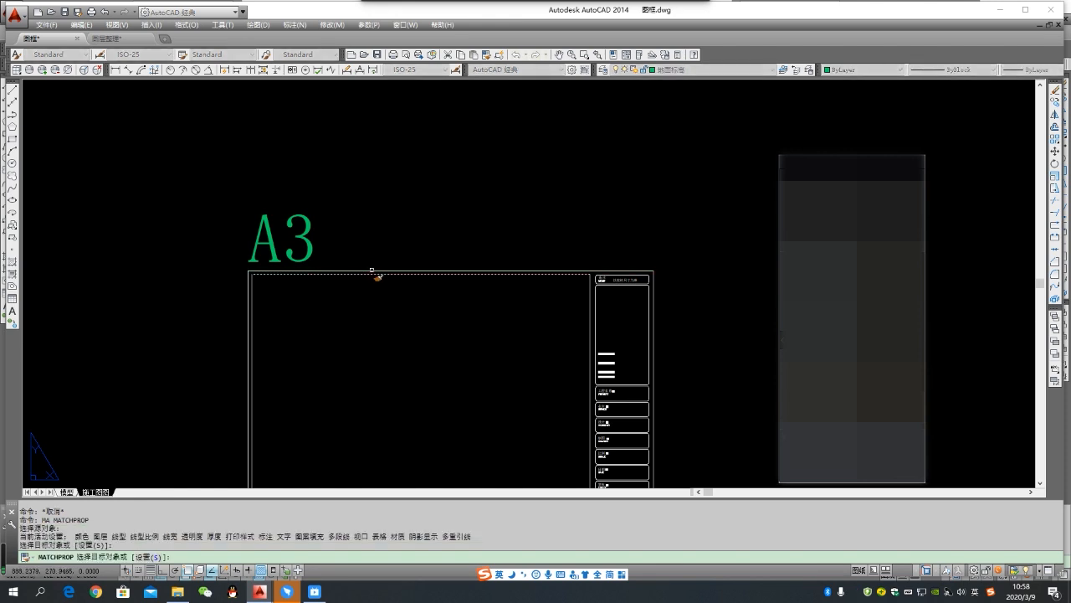
key(Escape)
- Copy the A3 frame with its title block and paste it beside the sheet in layout 布局1 of Drawing1.dwg
scroll(383, 241, down, 5)
click(323, 216)
click(295, 221)
click(327, 220)
click(498, 358)
key(ctrl+c)
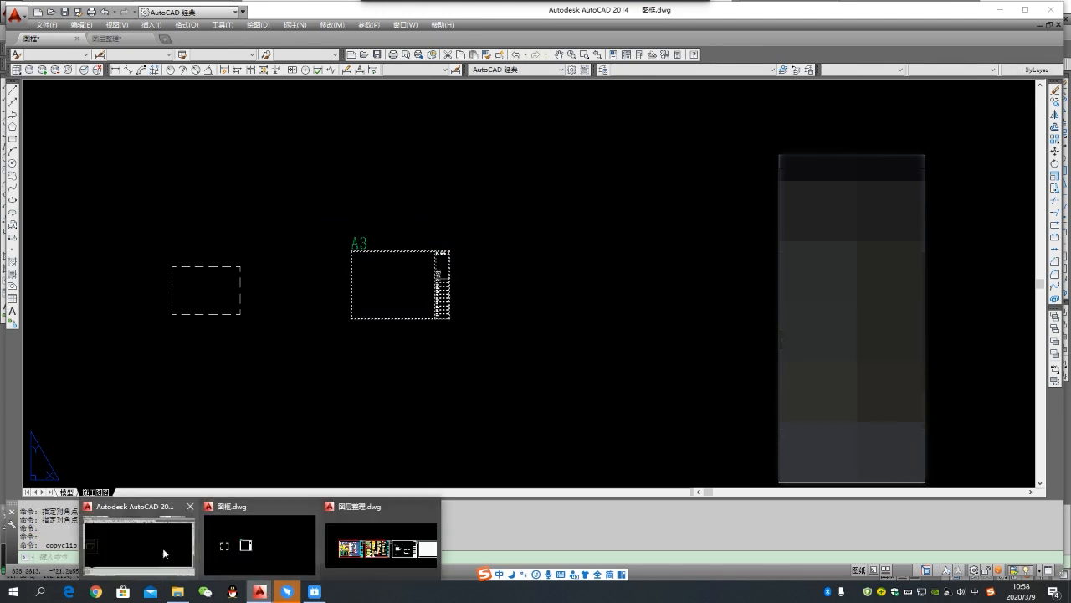
click(162, 547)
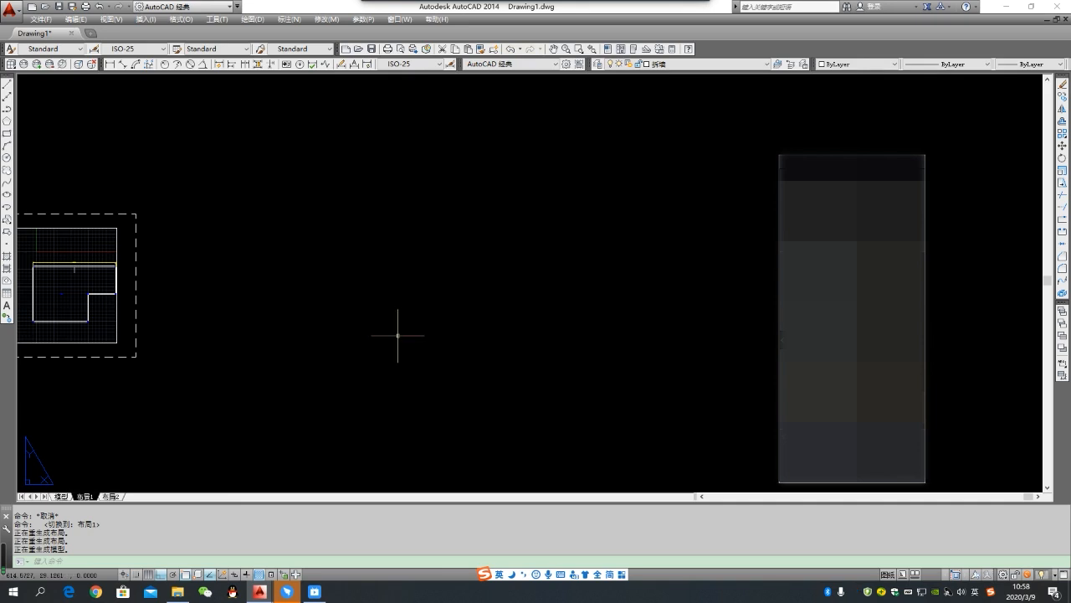
key(ctrl+v)
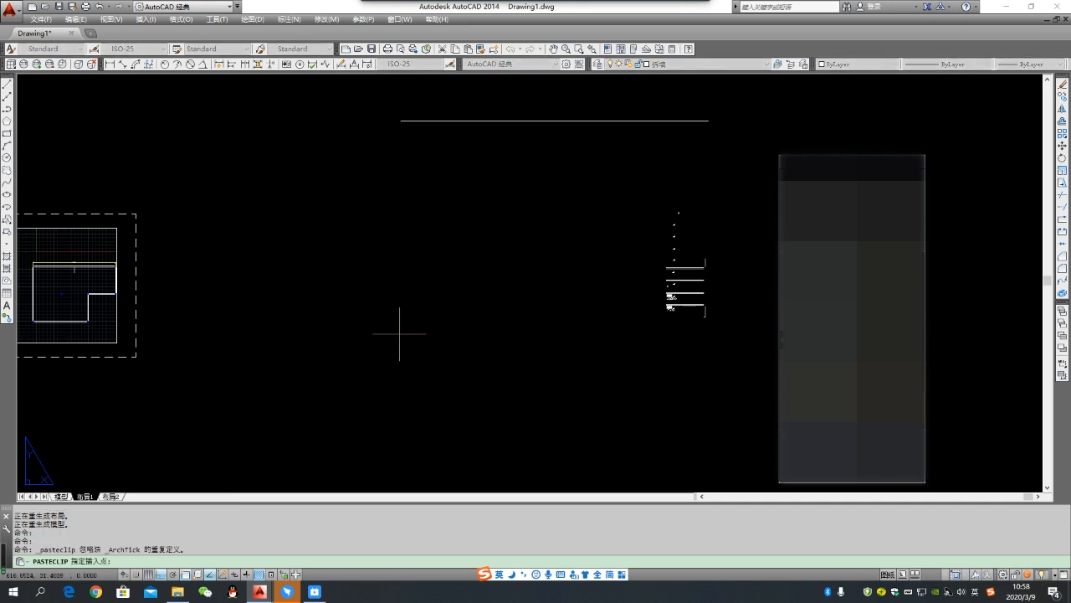
click(399, 334)
- Measure the width of the pasted A3 frame along its upper outer edge
middle_drag(401, 389, 389, 445)
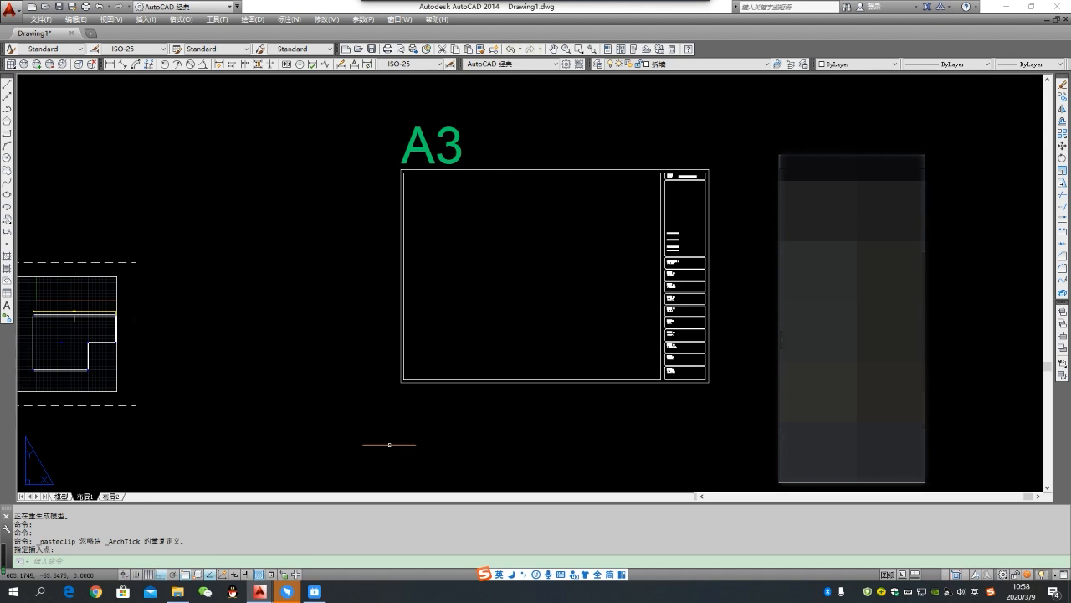
middle_drag(491, 251, 435, 318)
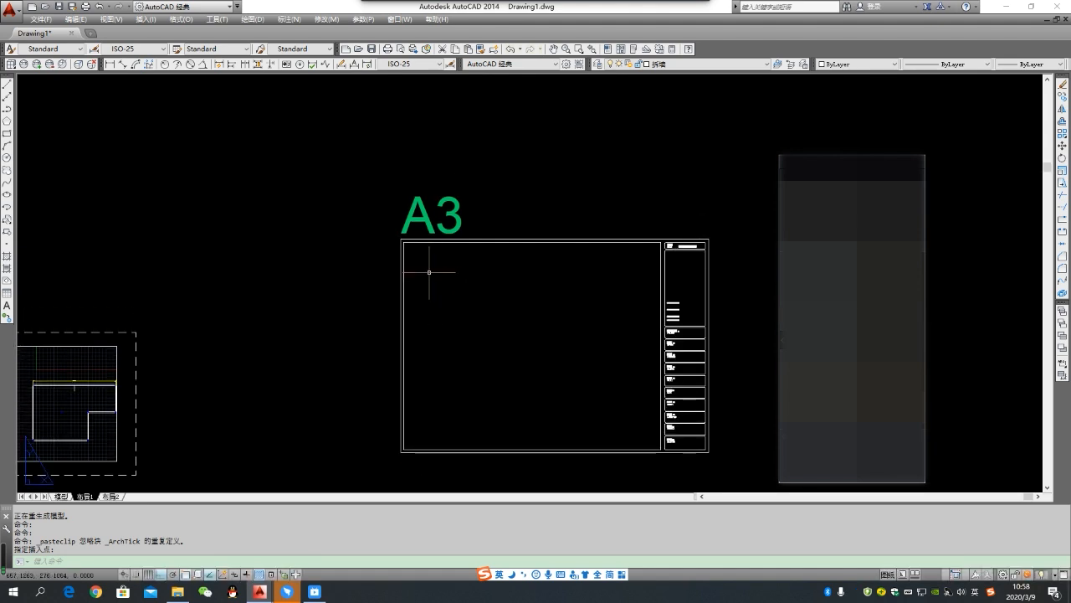
text(di)
key(Return)
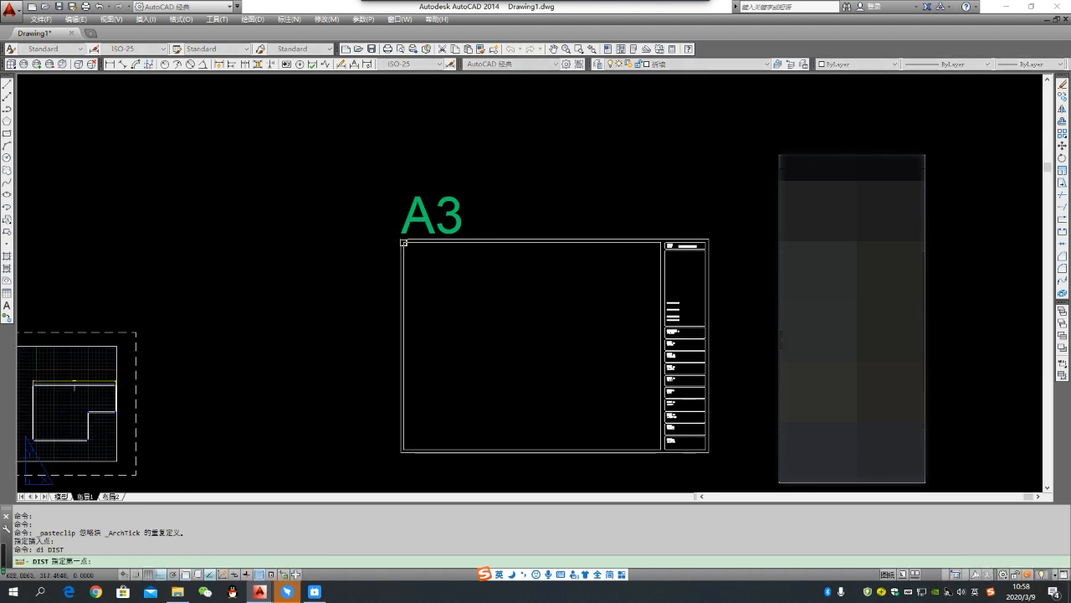
click(401, 239)
click(709, 239)
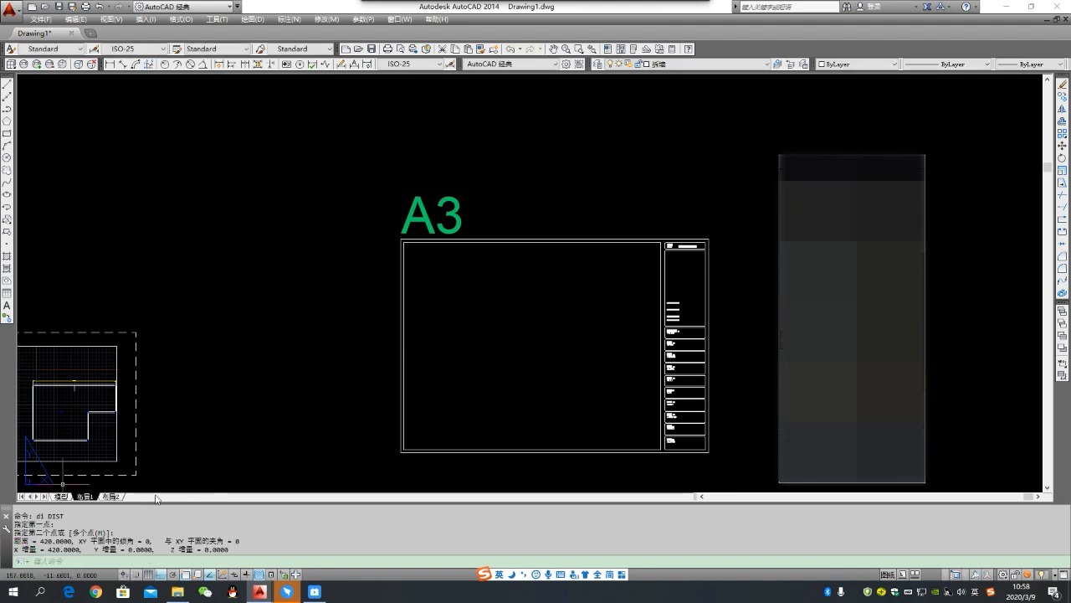
key(Escape)
- Create a rectangular viewport filling the inner drawing area of the A3 frame, from its upper-left corner to the corner beside the title block
text(z)
key(Return)
text(a)
key(Return)
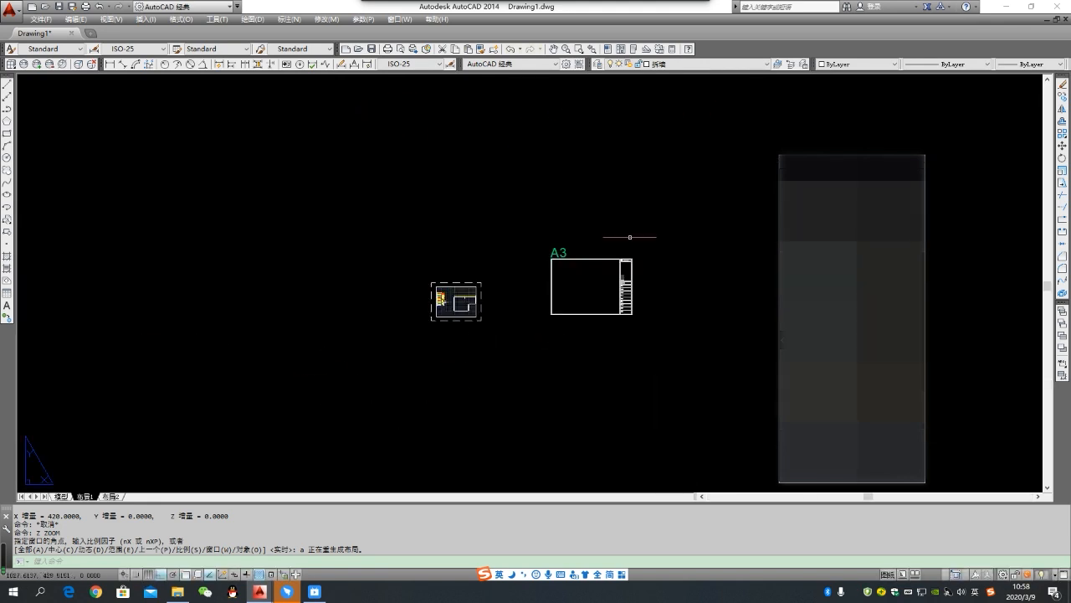
scroll(627, 239, up, 4)
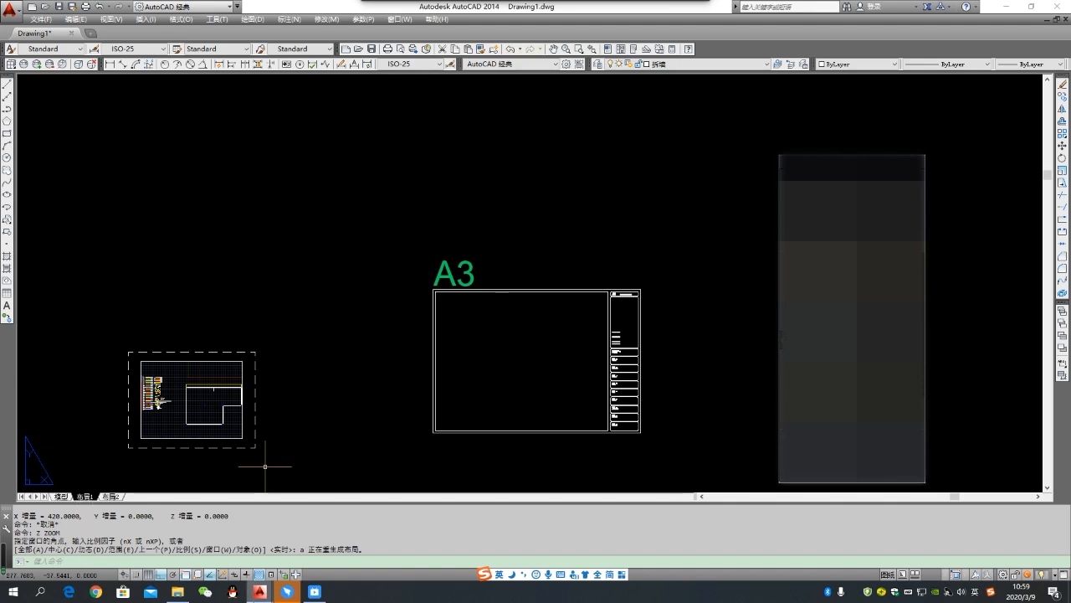
mouse_move(261, 591)
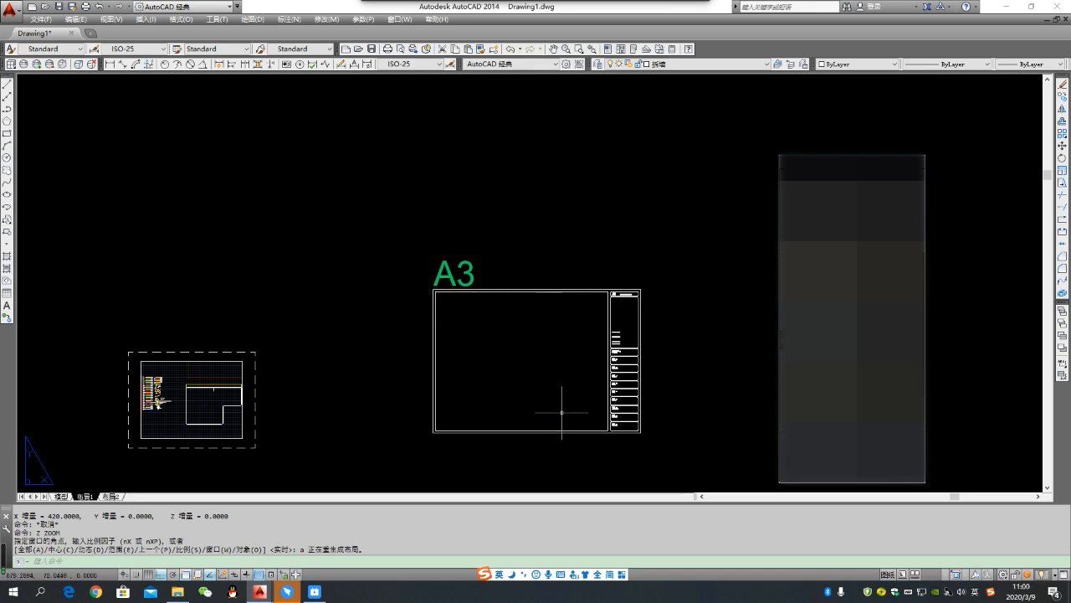
text(mv)
key(Return)
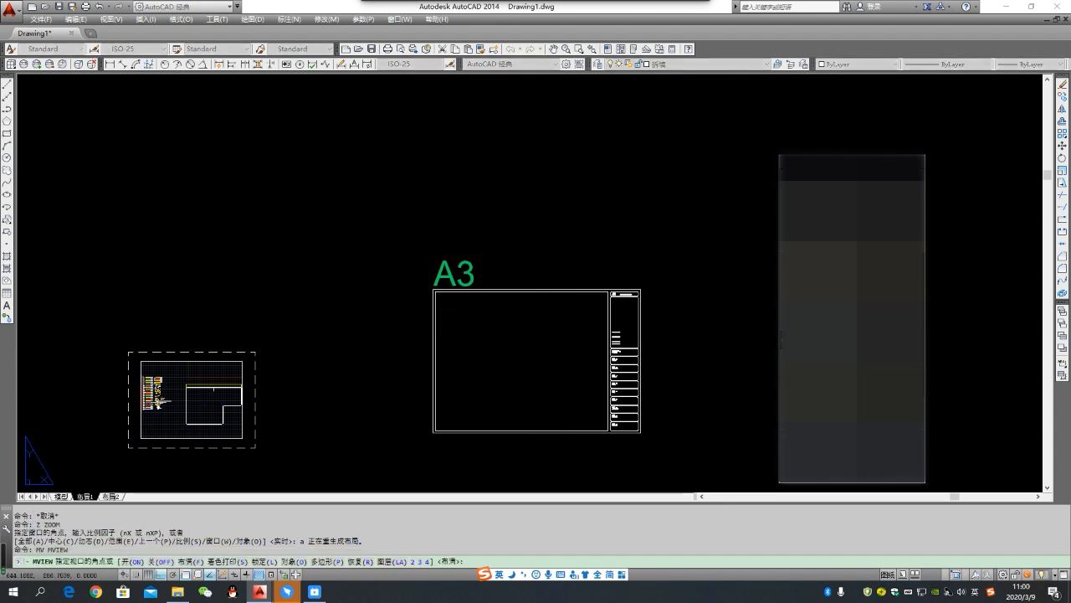
click(434, 292)
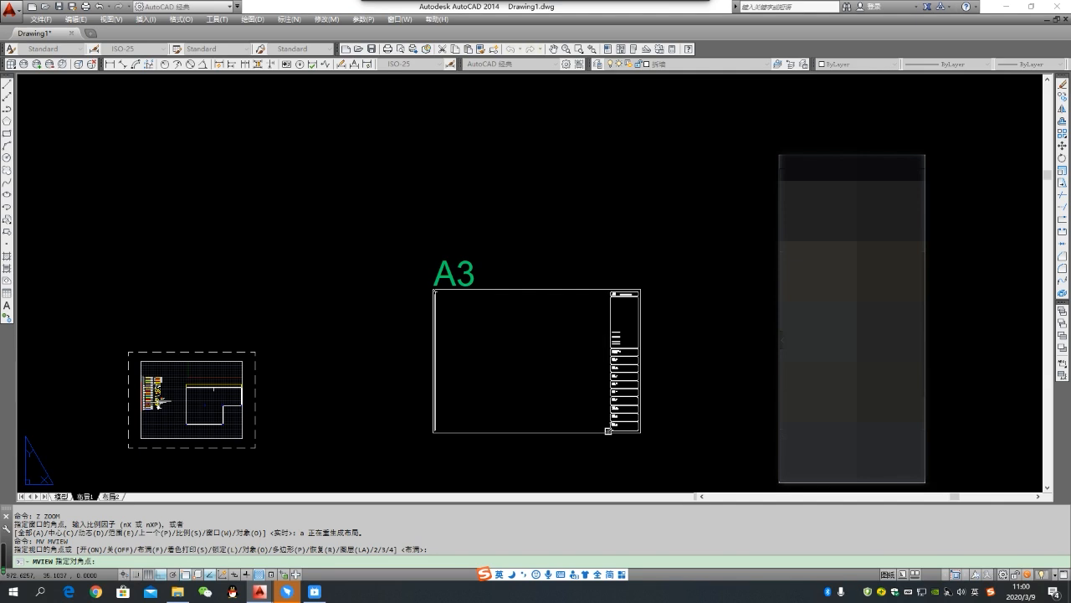
click(607, 431)
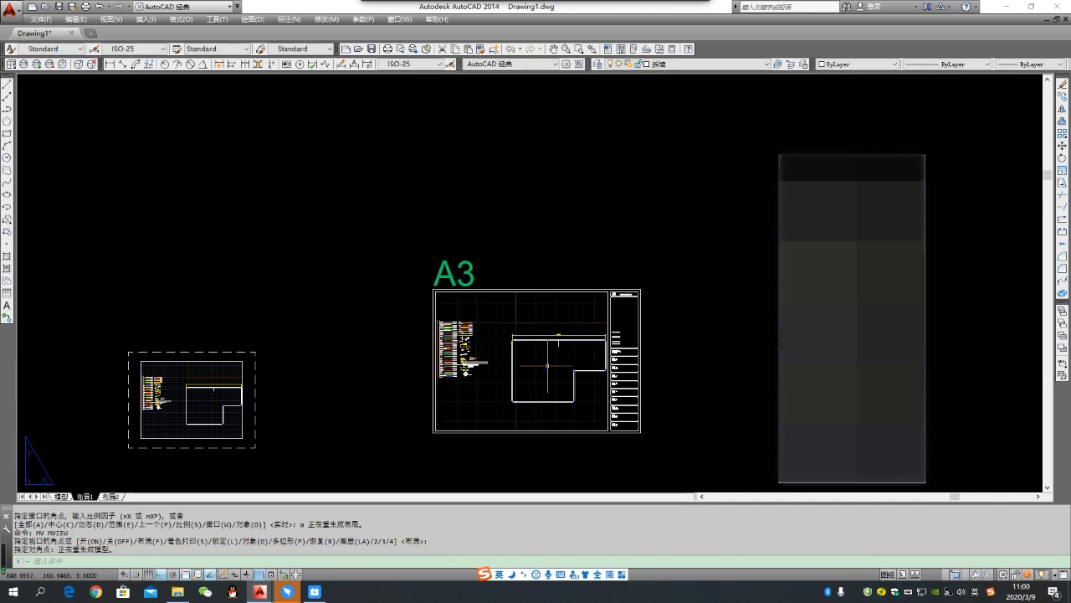
scroll(566, 356, up, 2)
middle_drag(567, 356, 531, 353)
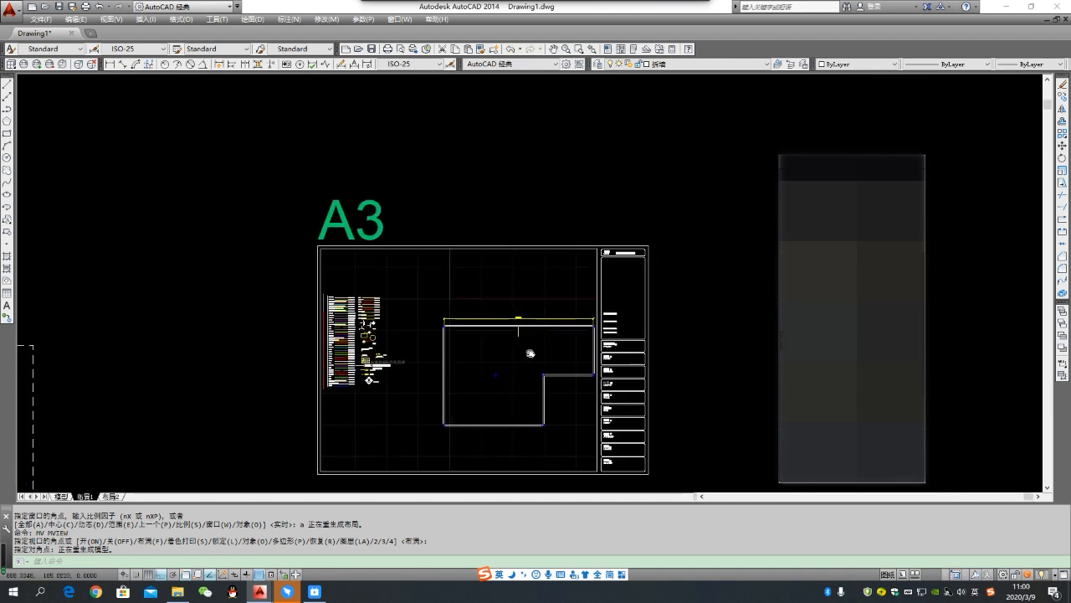
scroll(531, 353, down, 2)
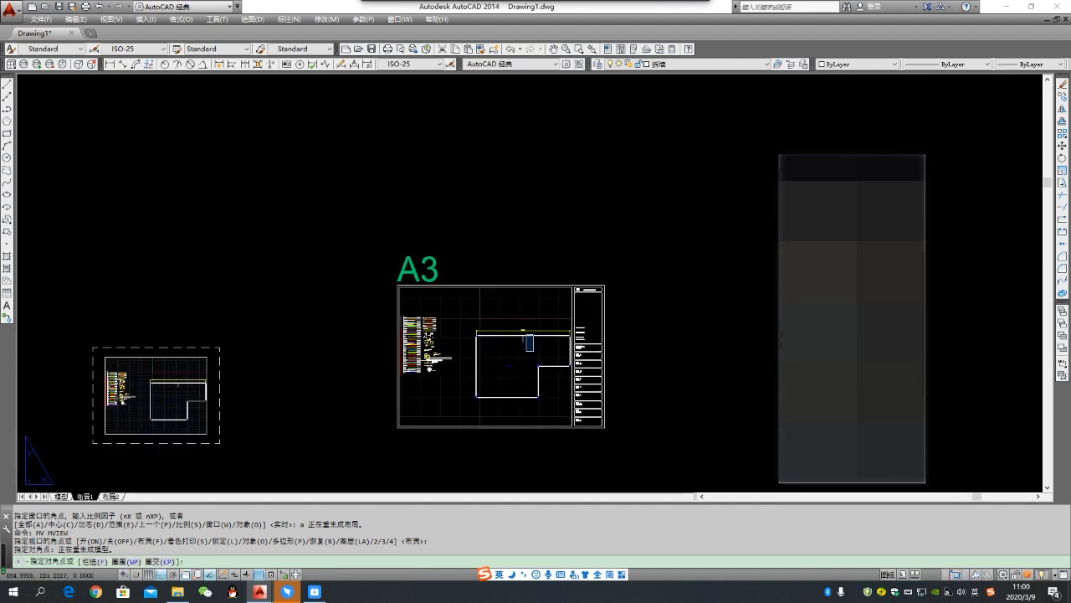
- Activate the viewport in the A3 frame, shift and shrink the plan inside it, and return to paper space
click(529, 338)
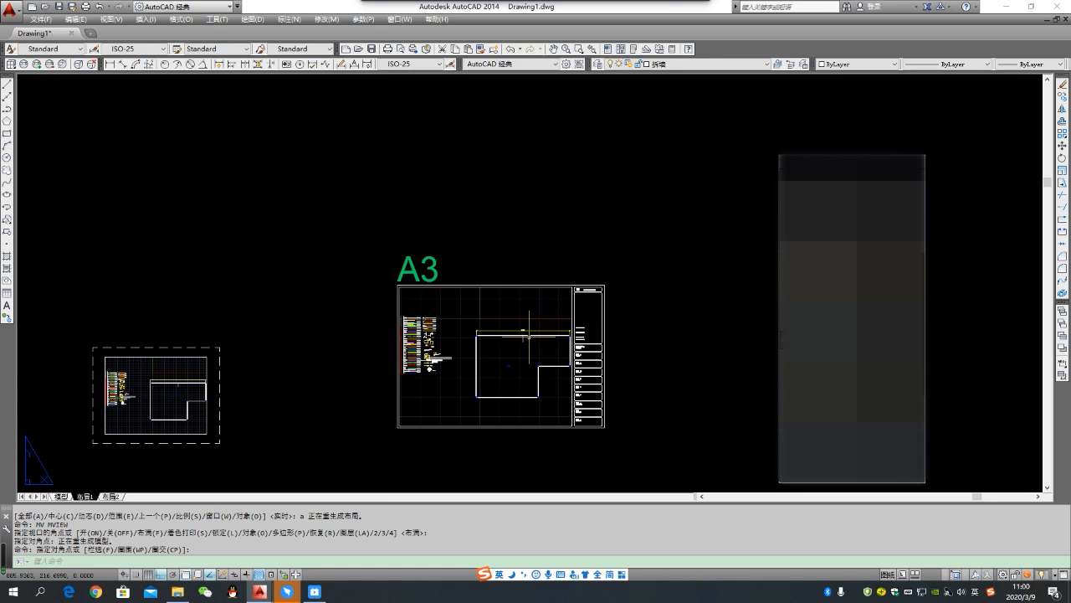
scroll(476, 337, up, 2)
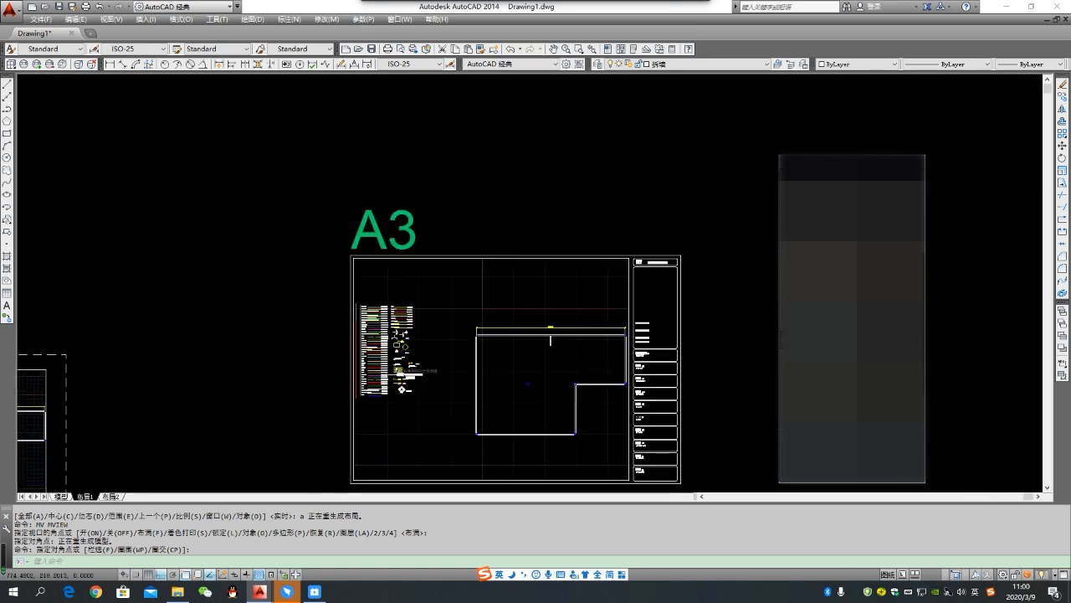
scroll(494, 336, up, 2)
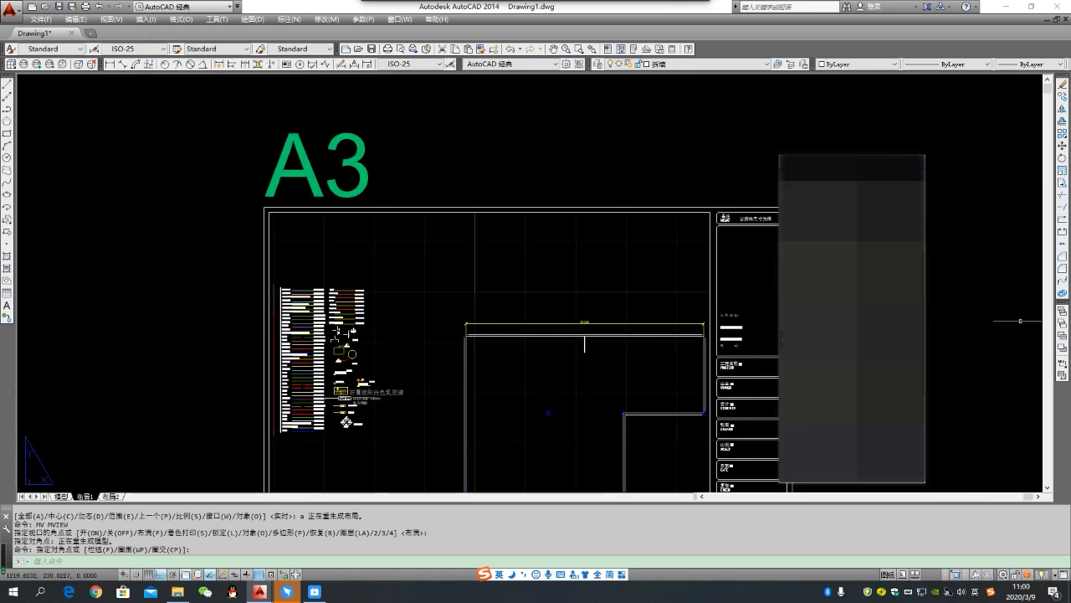
double_click(525, 311)
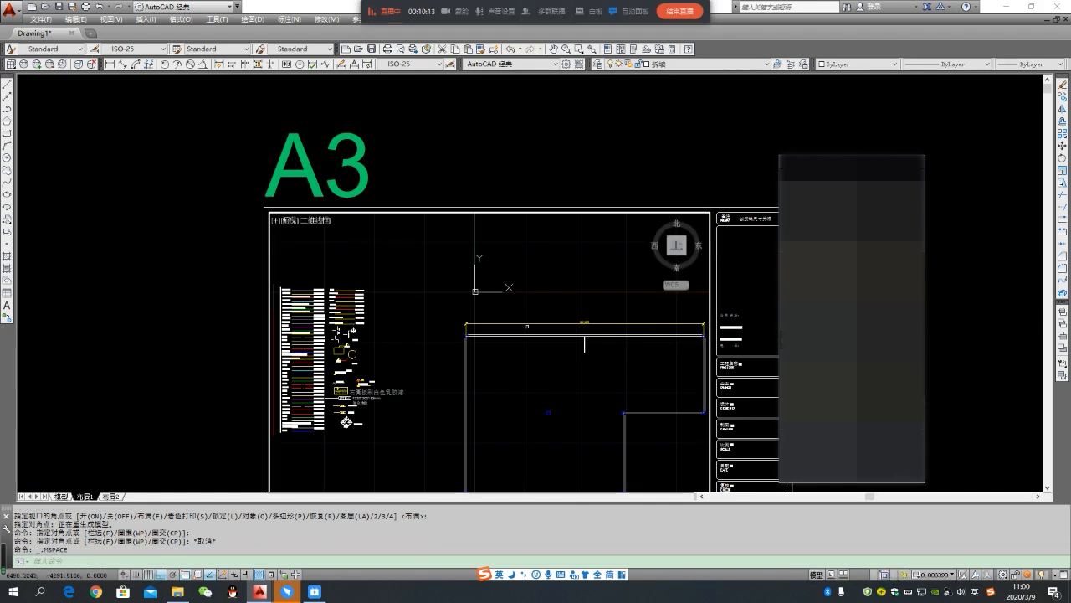
middle_drag(555, 376, 485, 362)
scroll(528, 164, down, 3)
double_click(533, 172)
- Reactivate the viewport, enlarge the plan inside it, and switch back to paper space
middle_drag(545, 159, 533, 73)
scroll(483, 155, down, 2)
scroll(495, 213, up, 2)
mouse_move(495, 228)
middle_down()
mouse_move(478, 275)
mouse_move(480, 235)
middle_up()
scroll(479, 232, down, 2)
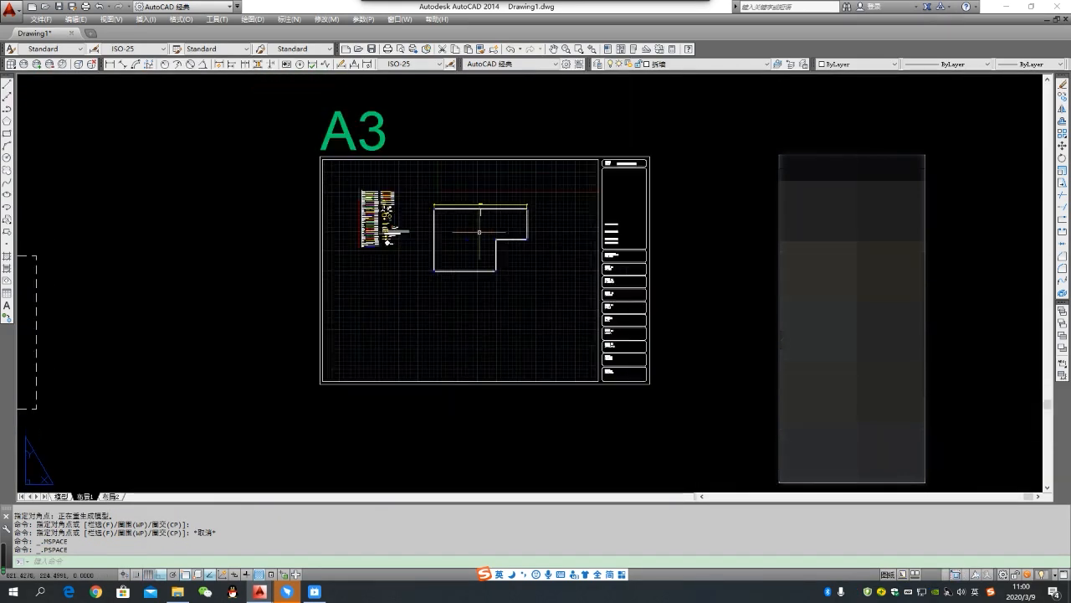
double_click(479, 232)
scroll(478, 234, up, 2)
double_click(526, 117)
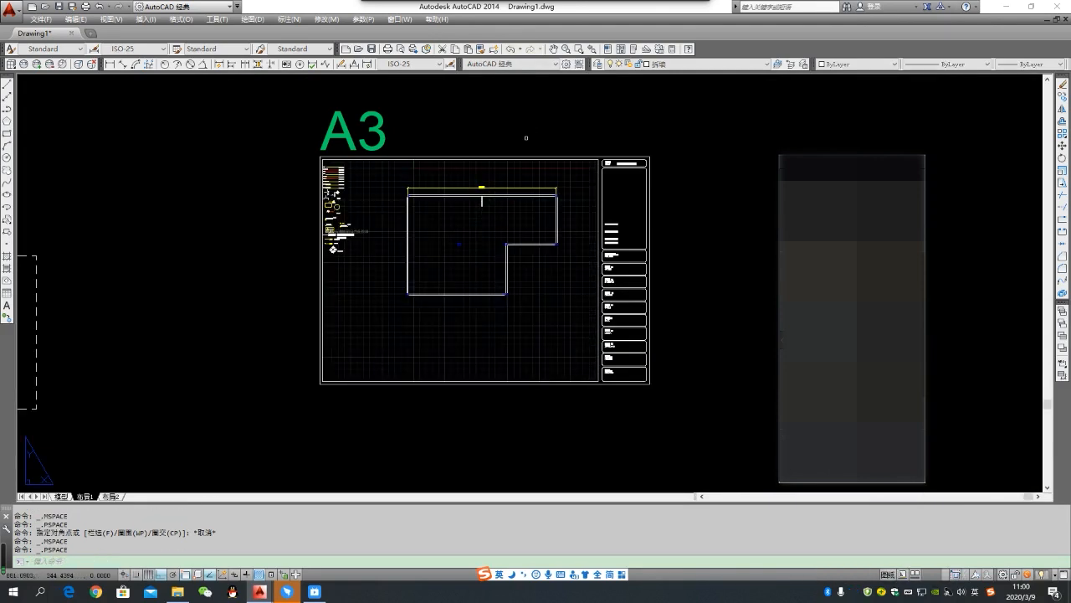
- Activate the viewport, scale its view to 1:100 with the zoom factor 1/100xp, and center the floor plan within it
scroll(520, 171, up, 2)
middle_drag(522, 188, 534, 142)
click(469, 205)
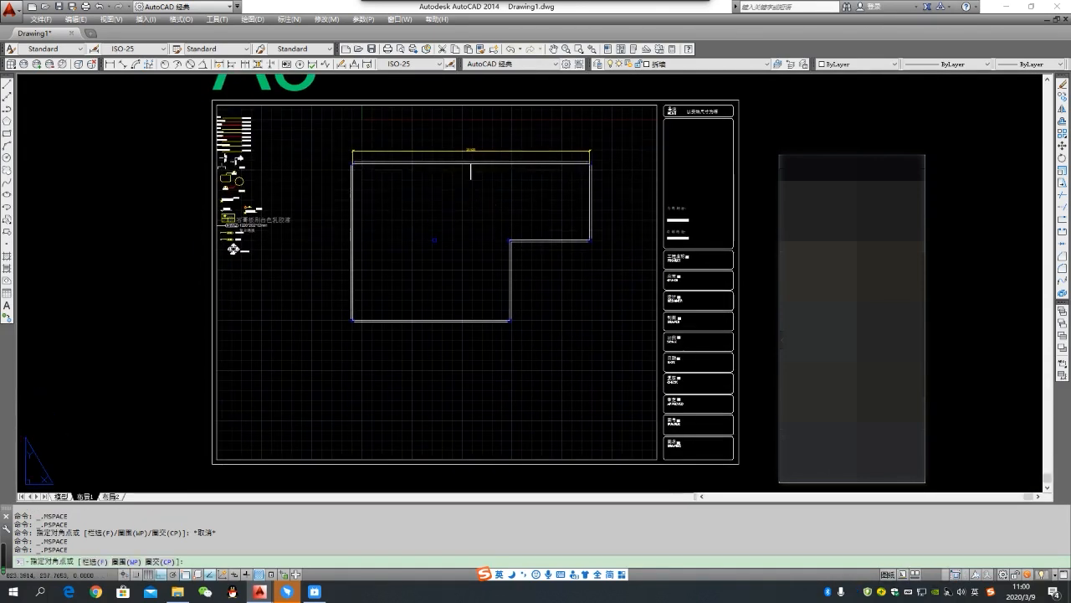
double_click(462, 209)
scroll(454, 237, up, 1)
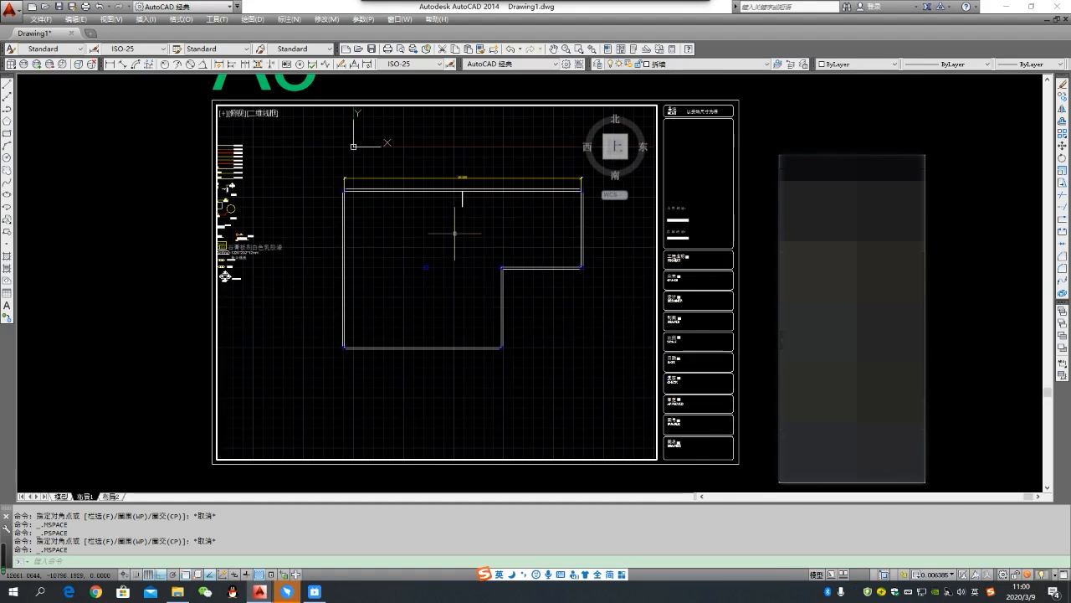
scroll(443, 221, up, 2)
scroll(414, 251, down, 2)
mouse_move(486, 259)
middle_down()
mouse_move(469, 258)
mouse_move(476, 268)
middle_up()
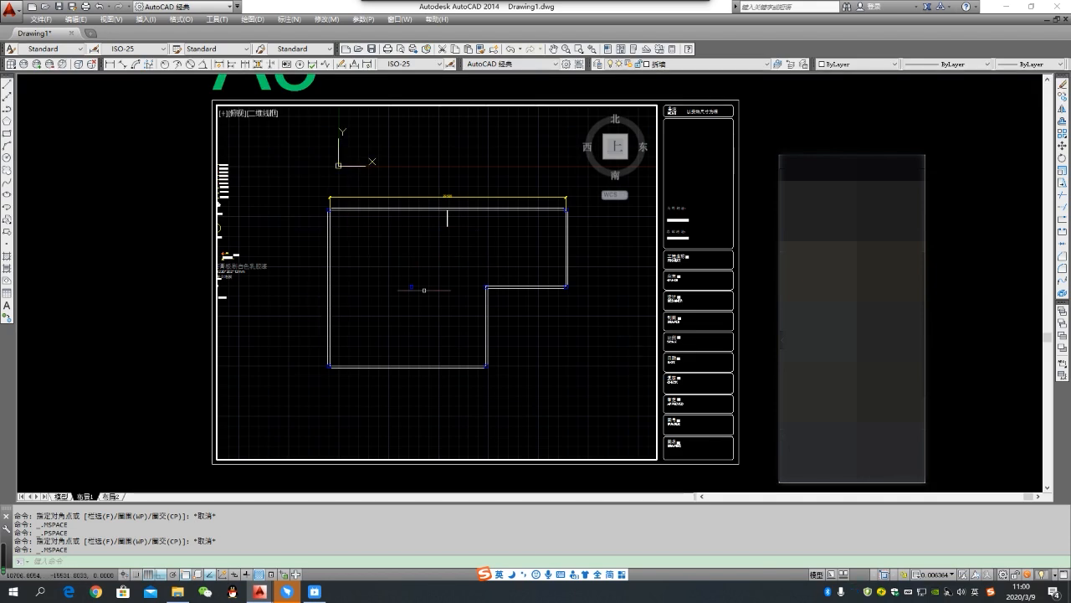
scroll(449, 286, down, 2)
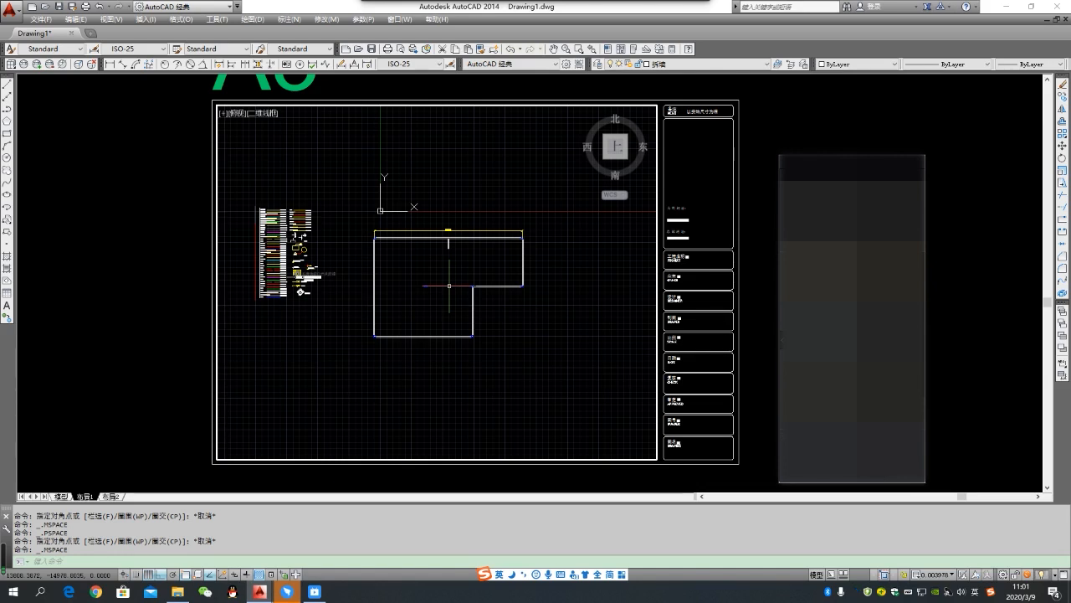
key(Return)
text(s)
key(Return)
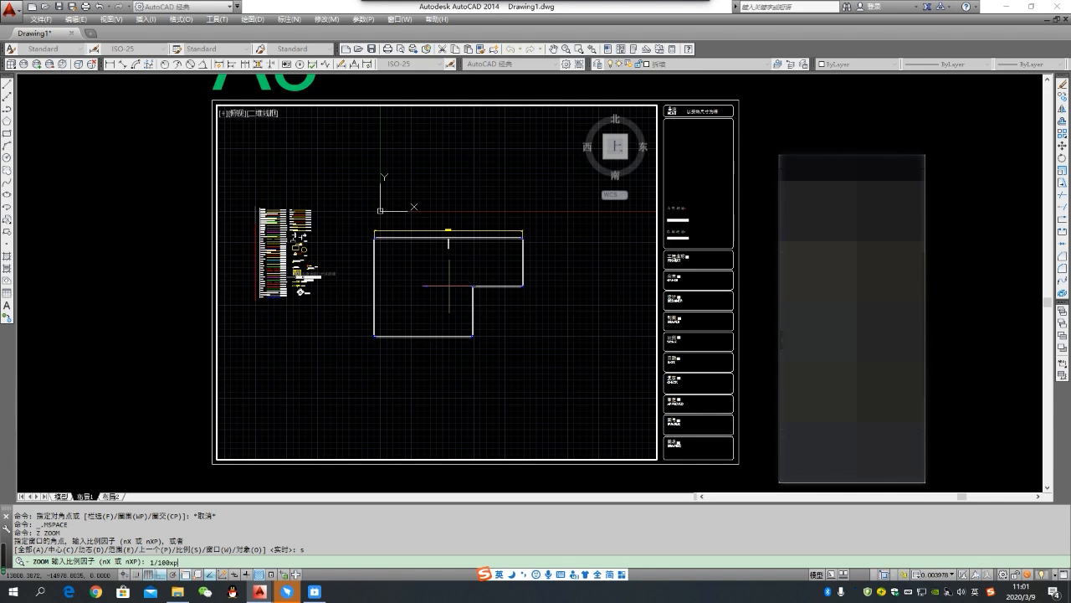
key(Return)
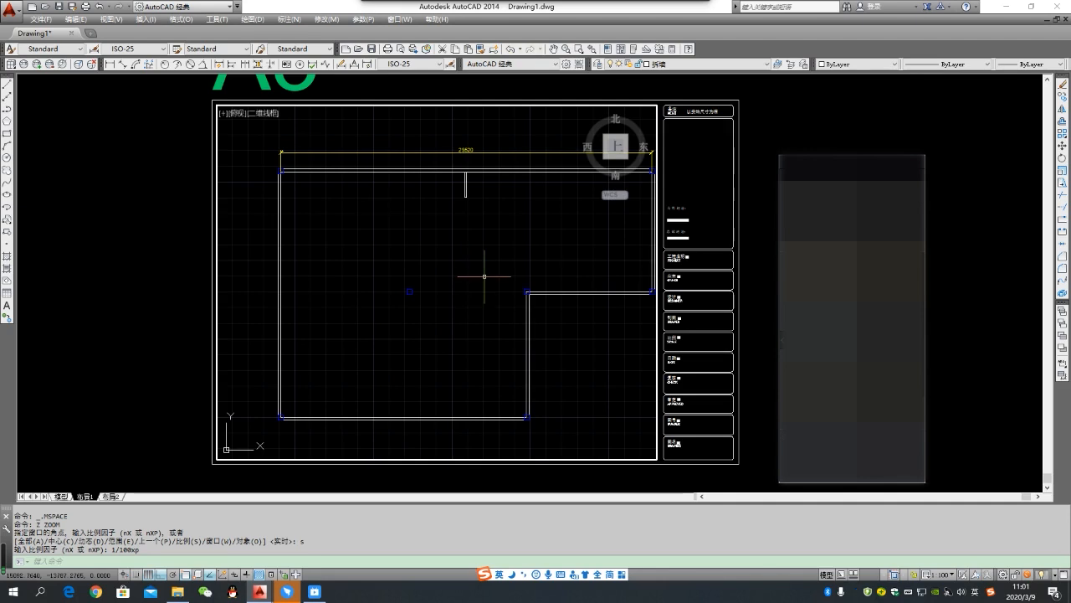
middle_drag(484, 275, 464, 277)
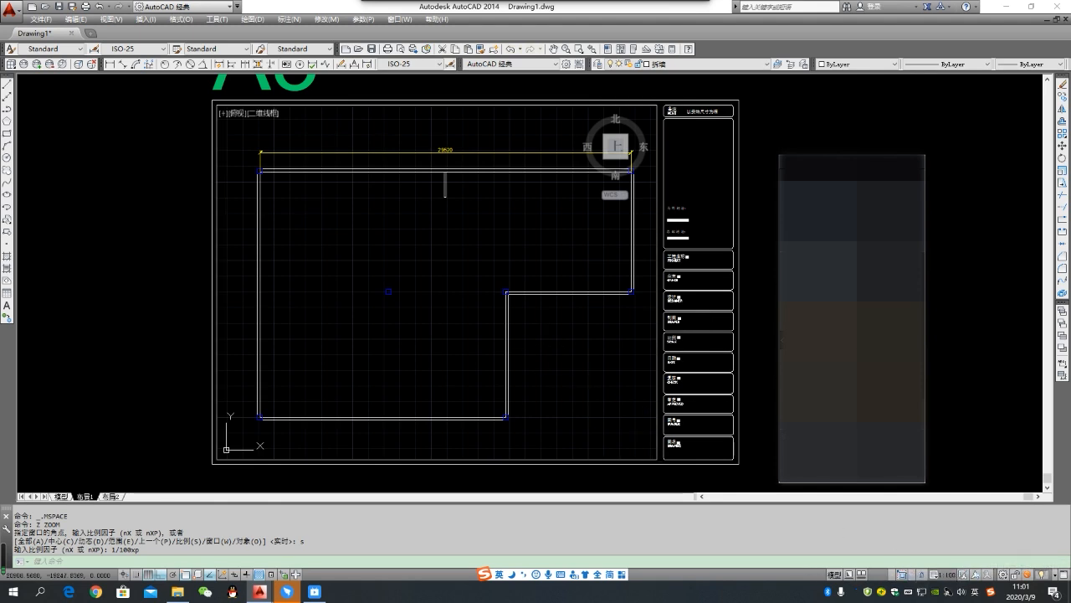
- Select the wall lines around the plan's inner corner through the viewport and clear the selection
click(536, 338)
click(466, 315)
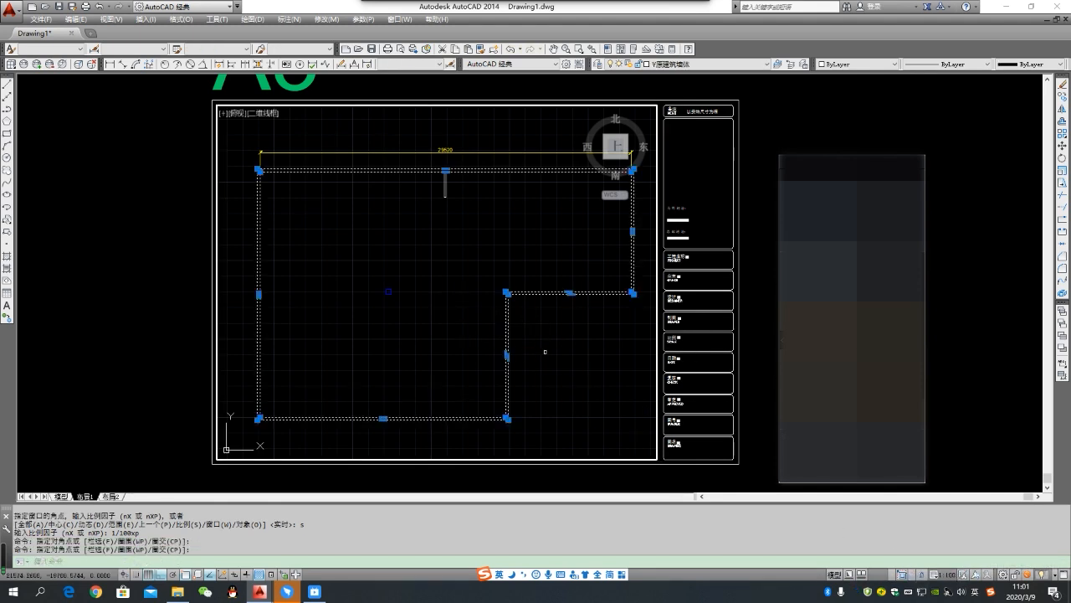
key(Escape)
click(568, 335)
click(516, 250)
key(Escape)
- Erase the small column in the middle of the plan through the viewport and undo the erasure
click(419, 311)
click(354, 251)
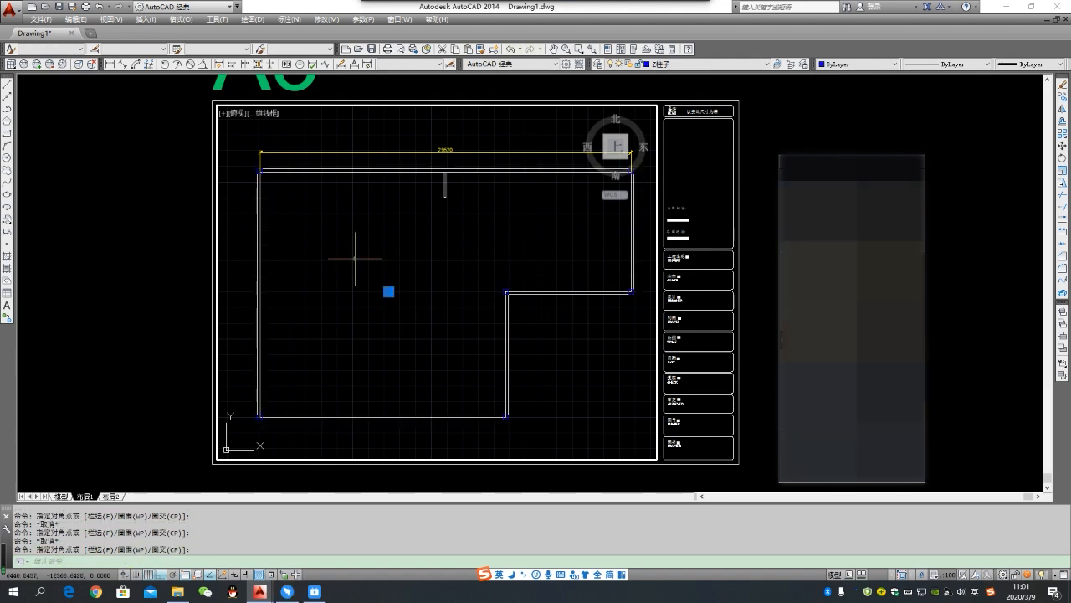
text(e)
key(Return)
key(ctrl+z)
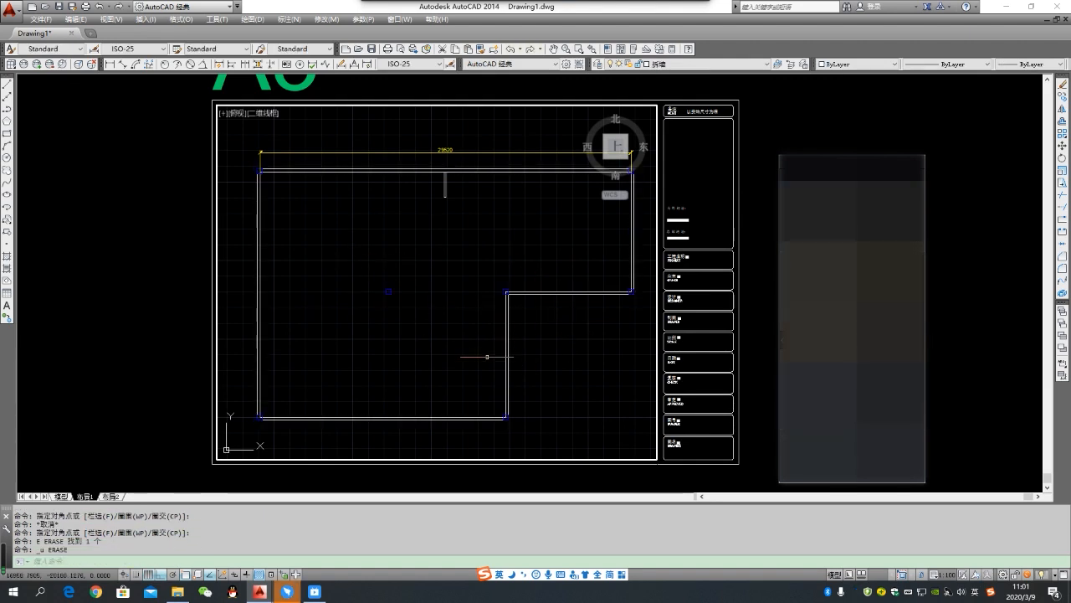
key(Escape)
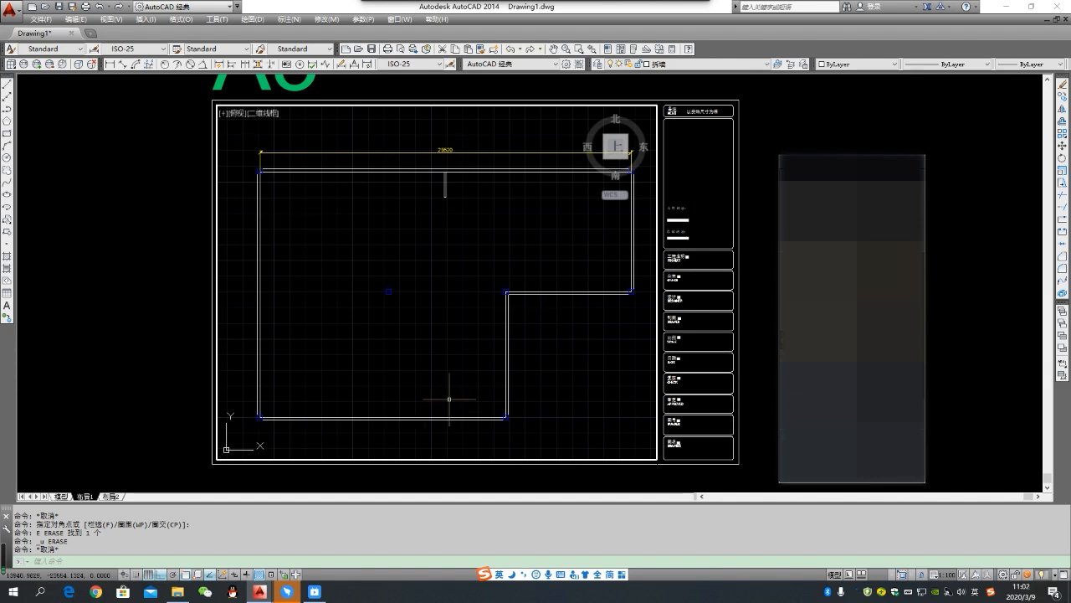
- Return to paper space, select parts of the A3 frame and title block, and clear the selection
scroll(375, 275, down, 2)
scroll(443, 266, down, 1)
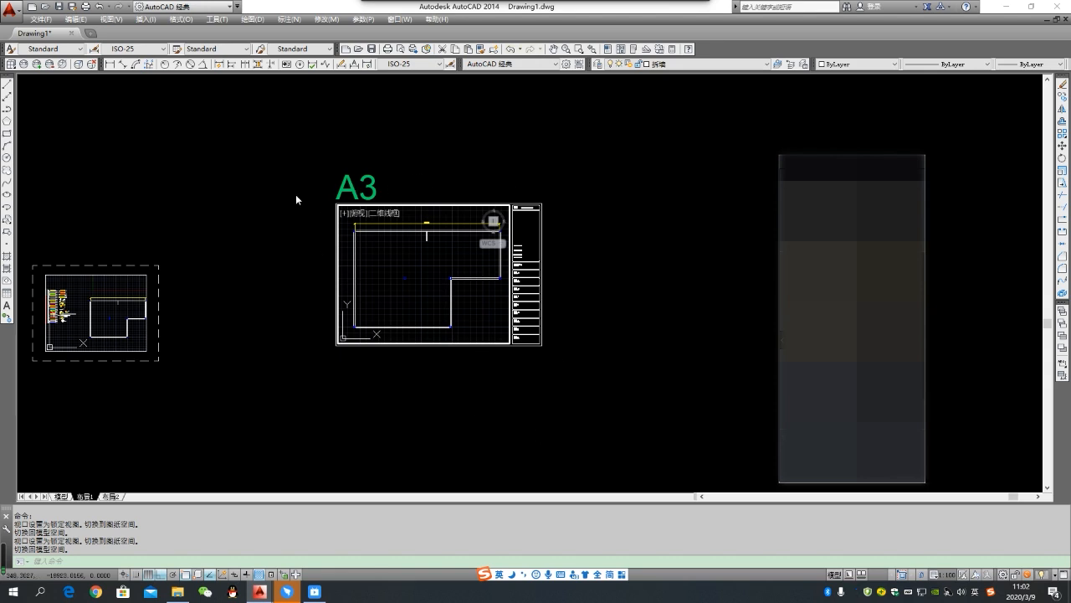
double_click(535, 153)
scroll(347, 355, down, 2)
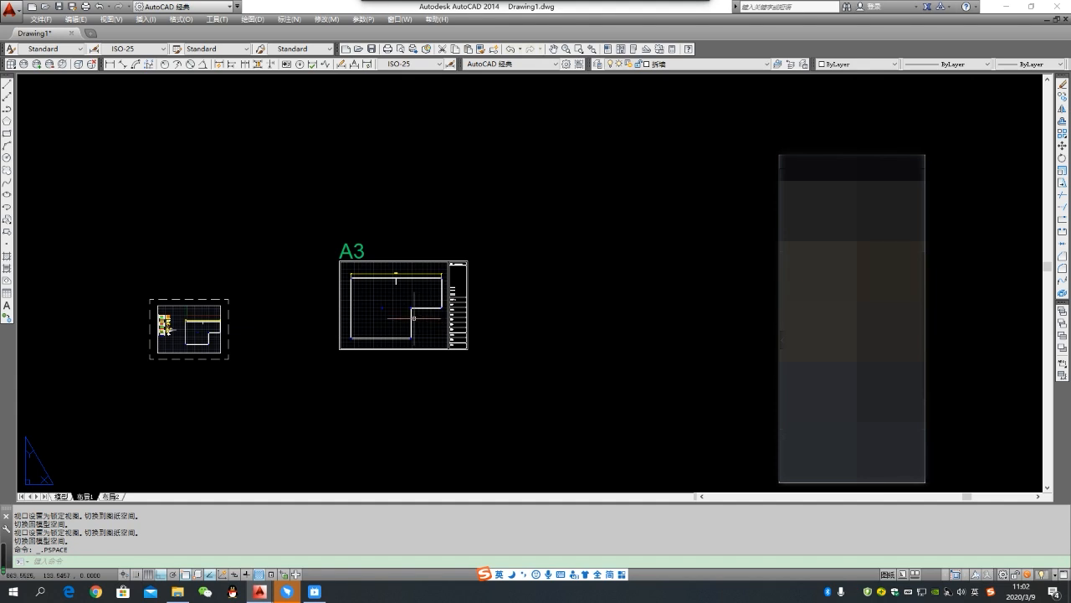
scroll(478, 333, up, 2)
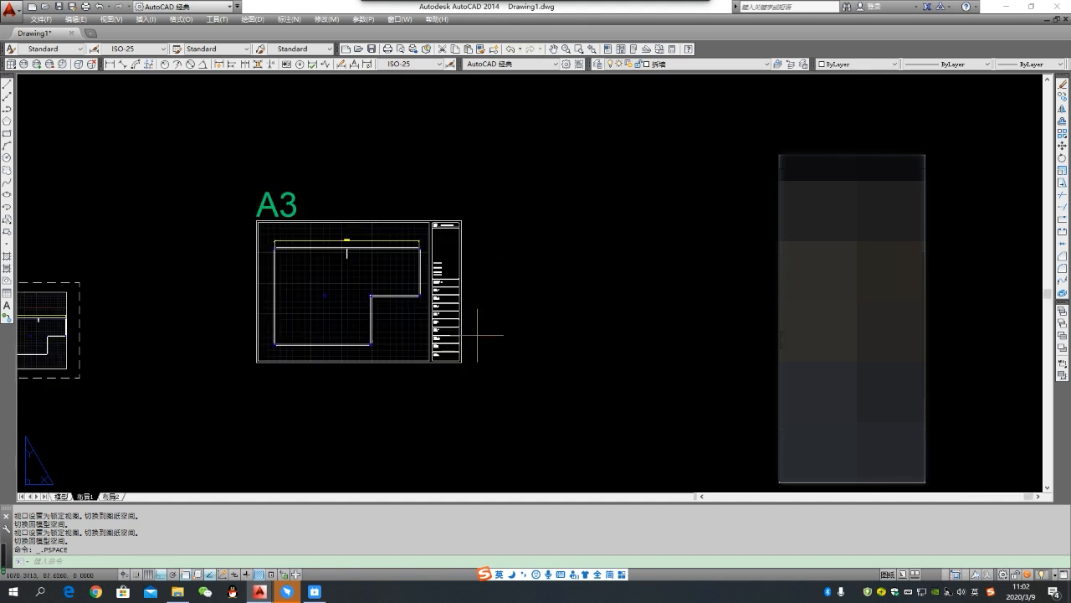
click(470, 390)
click(461, 293)
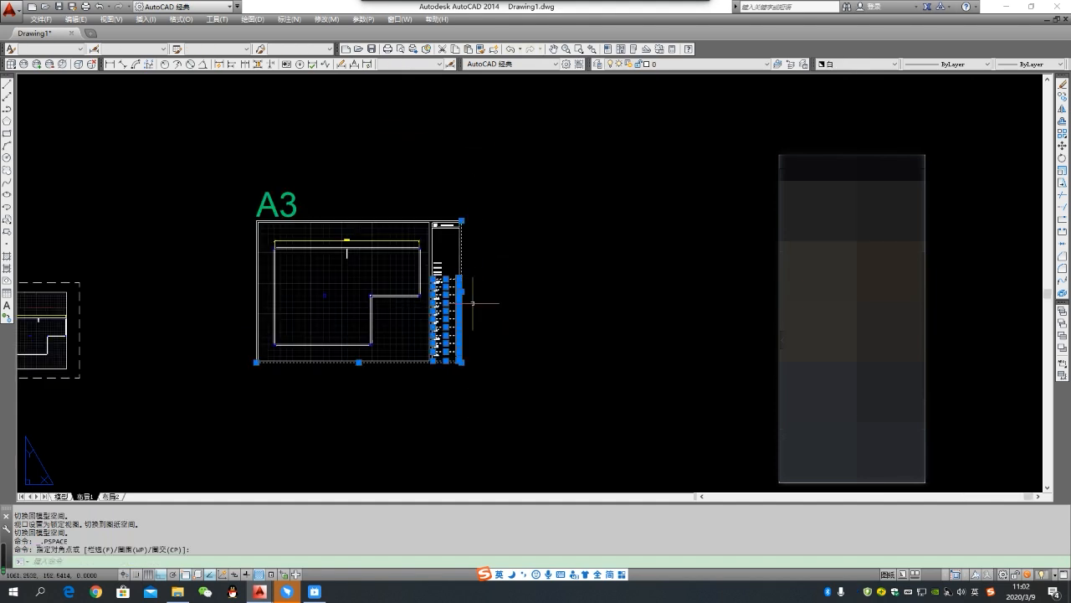
key(Escape)
click(494, 367)
click(445, 218)
key(Escape)
- Try selecting the plan's walls from paper space, check the frame's selection again, and clear it
click(423, 330)
click(372, 243)
double_click(400, 310)
key(Escape)
click(487, 376)
click(435, 163)
key(Escape)
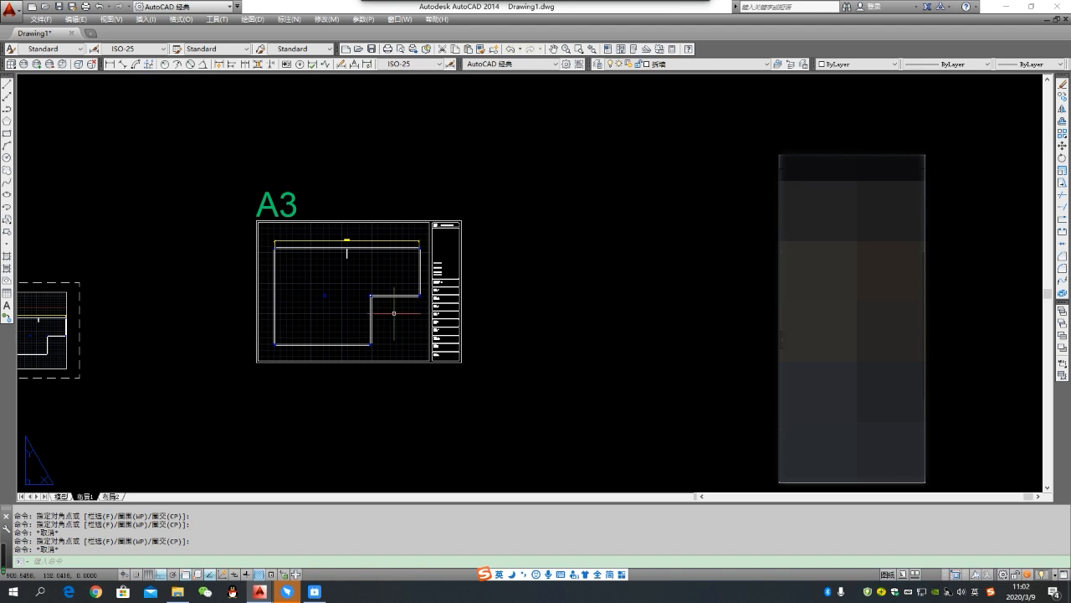
- Activate the viewport, check that the plan's walls can be selected, clear the selection, and return to paper space
double_click(394, 313)
click(400, 331)
click(357, 283)
key(Escape)
click(398, 326)
click(353, 271)
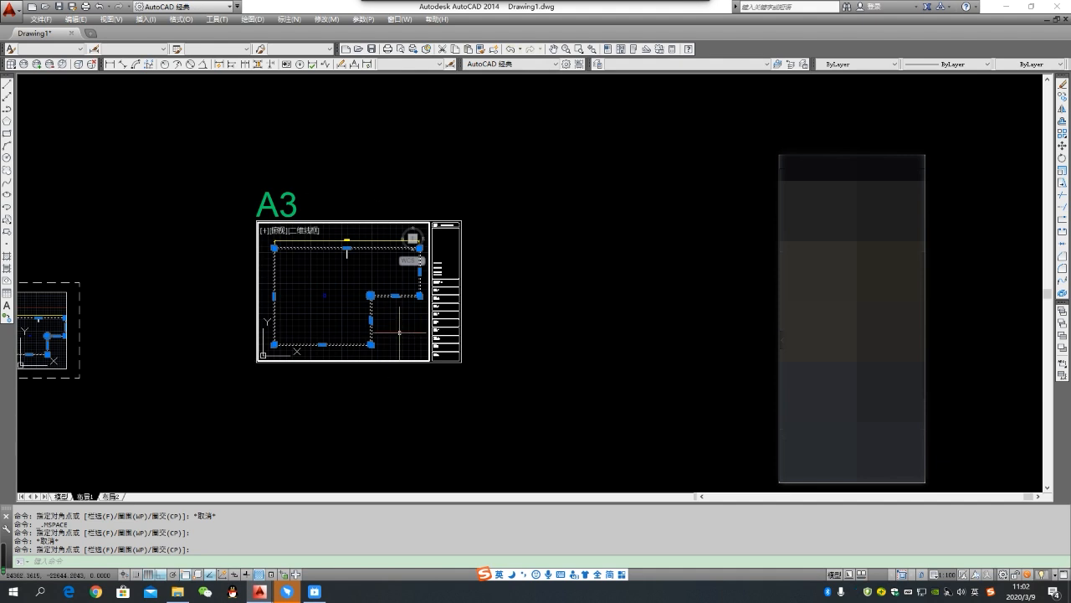
key(Escape)
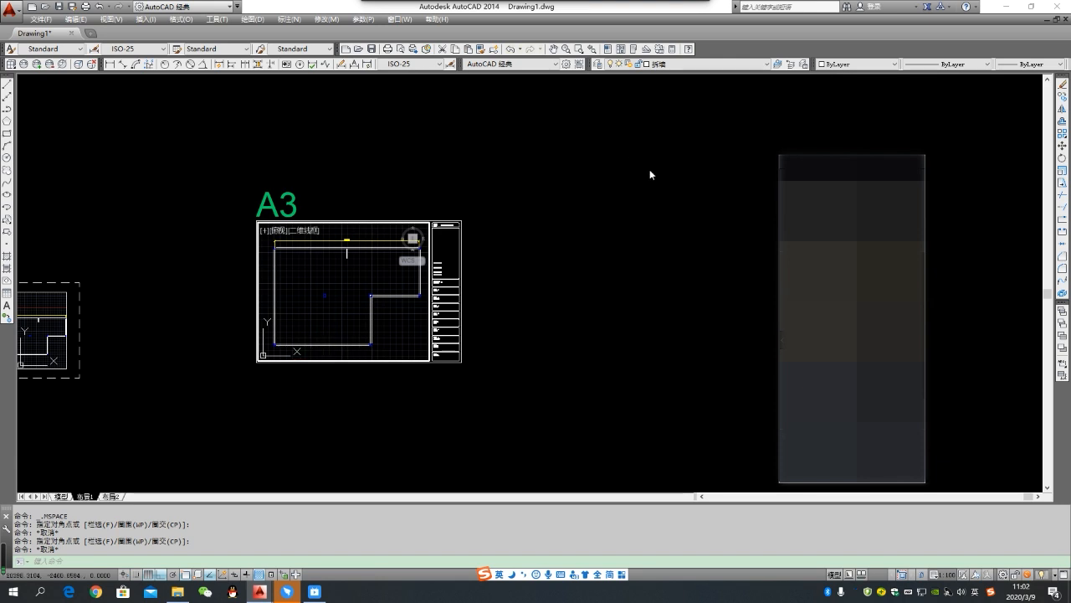
double_click(543, 211)
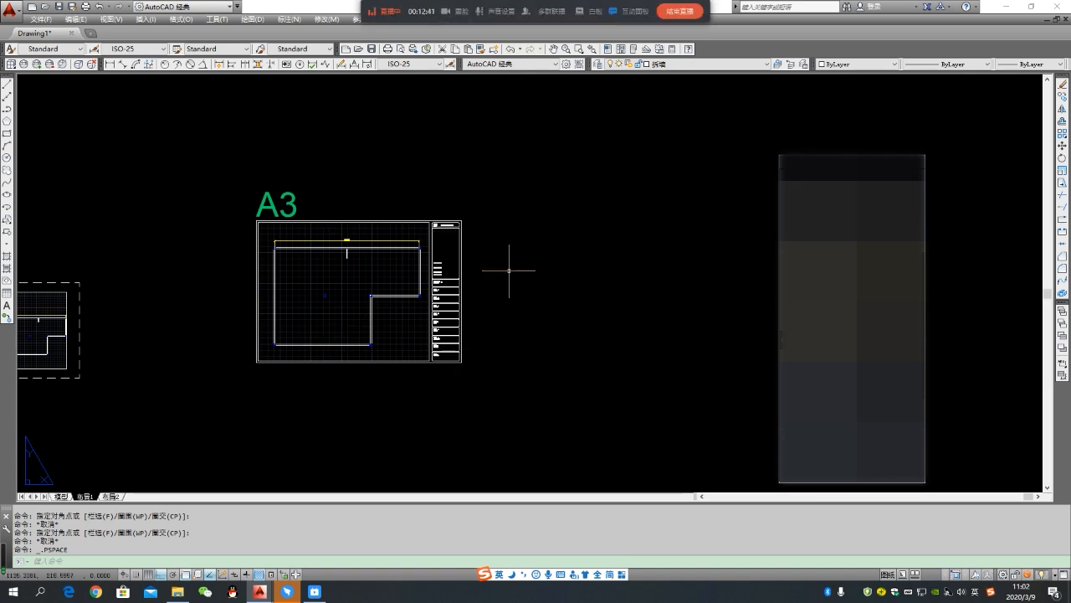
- Copy the A3 frame with its label, title block and viewport from its upper-left corner to the right of the original
middle_drag(512, 269, 490, 268)
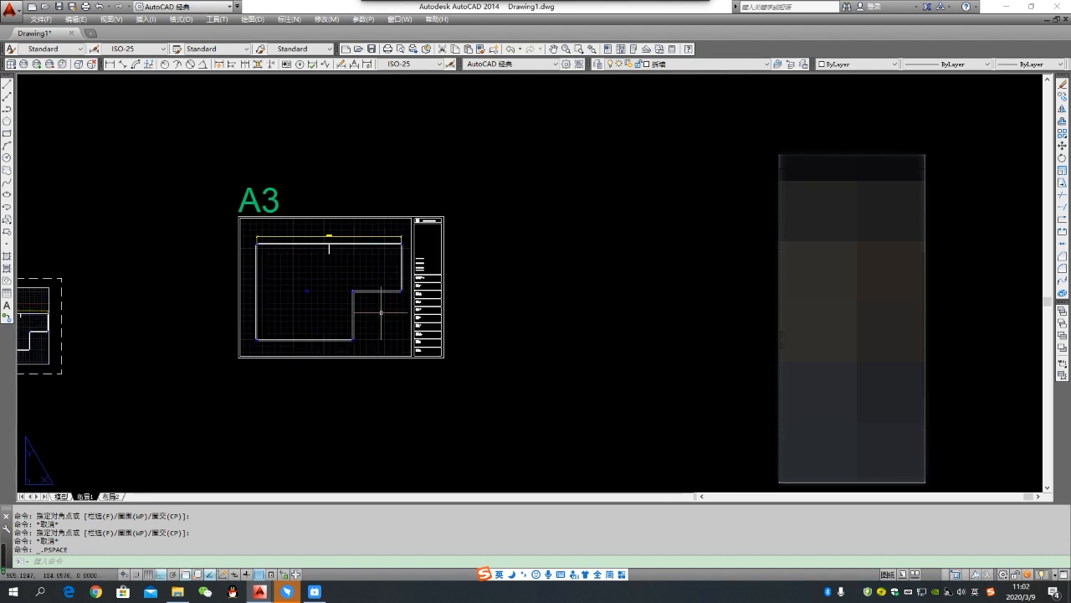
scroll(347, 324, down, 2)
click(258, 220)
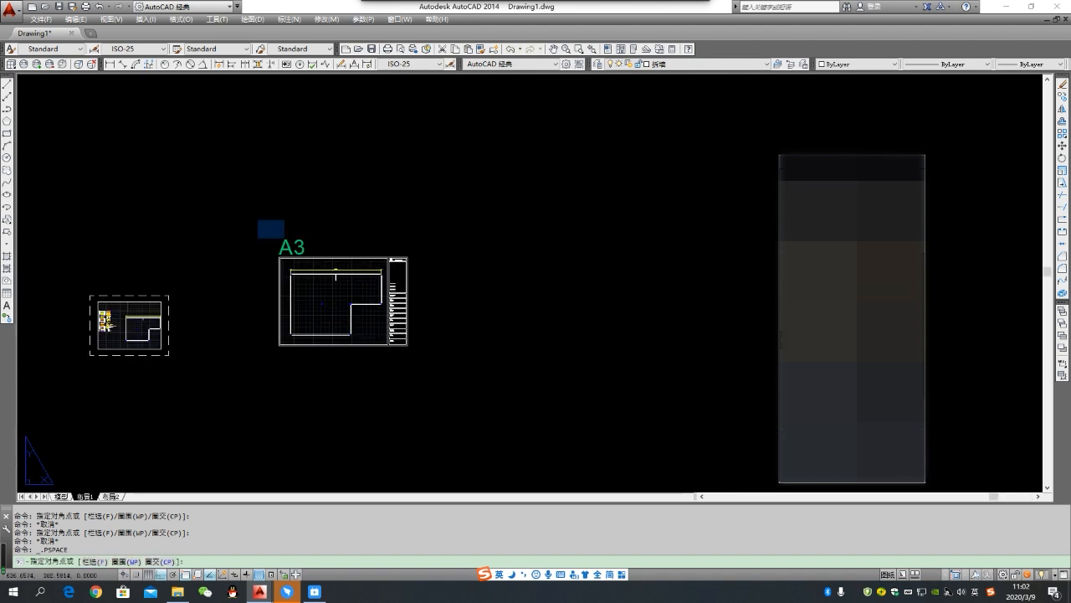
click(482, 402)
click(266, 217)
click(453, 409)
click(268, 231)
click(448, 395)
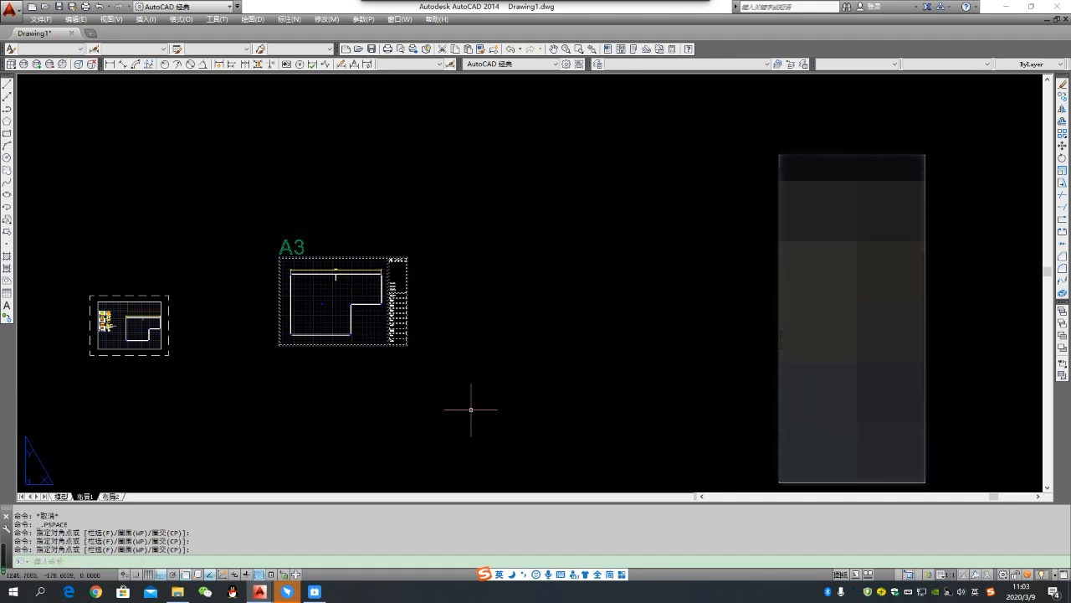
text(co)
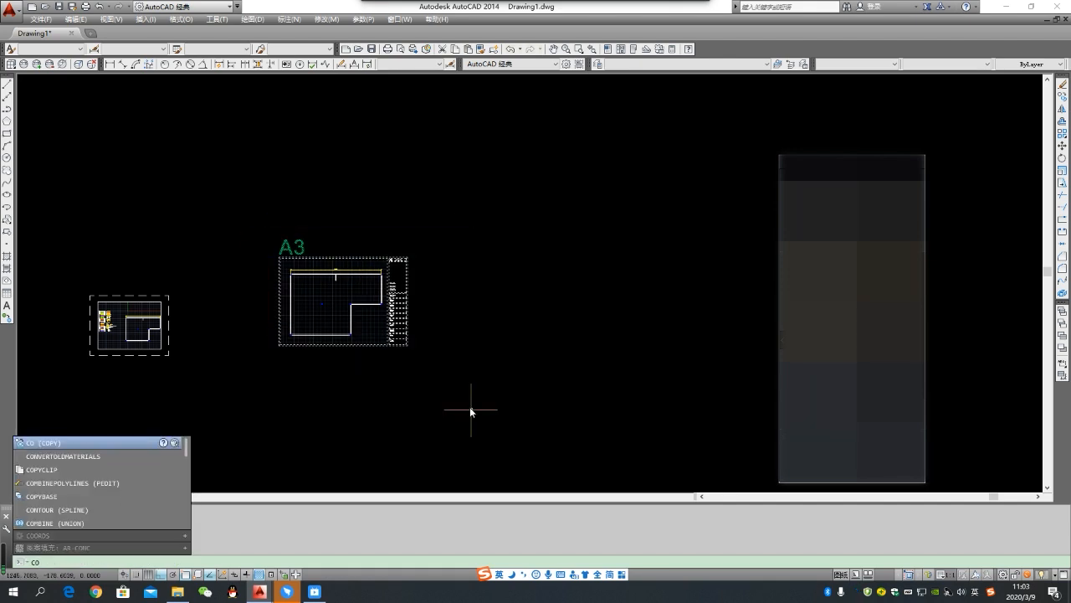
key(Return)
scroll(282, 256, up, 4)
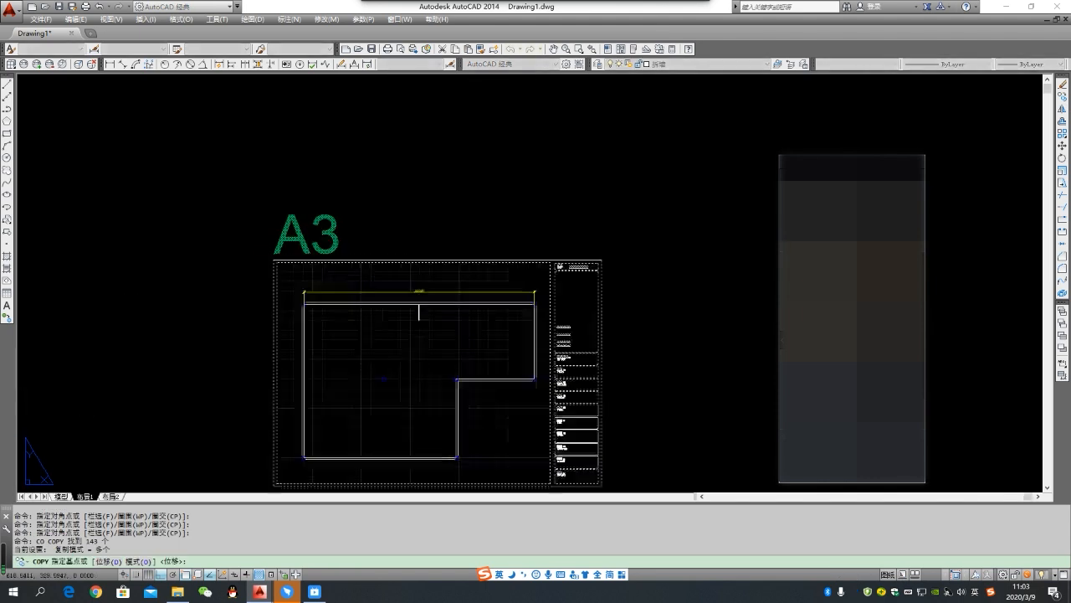
click(274, 259)
click(633, 261)
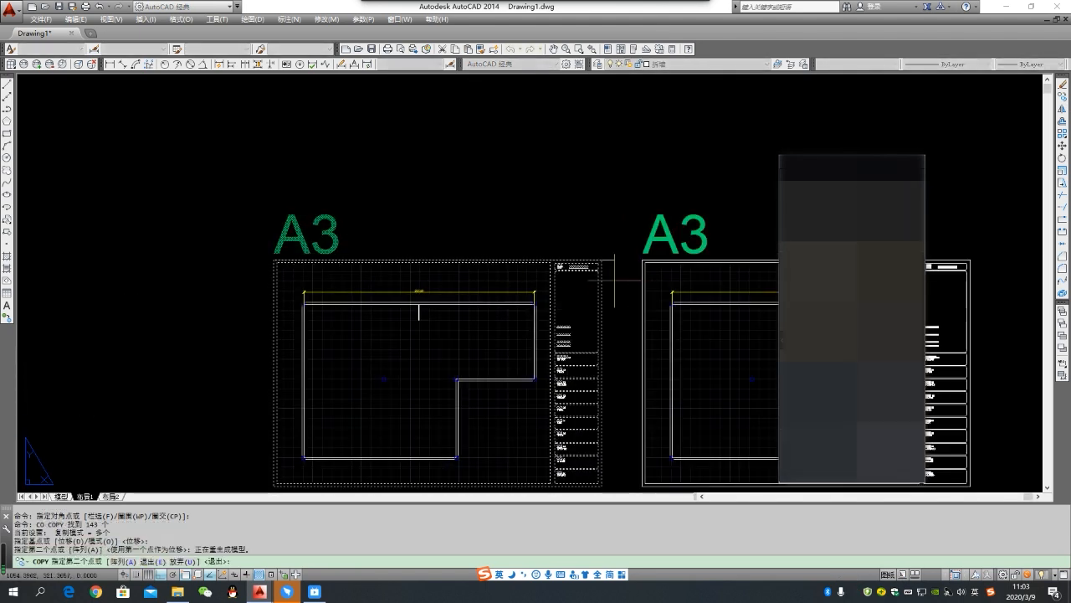
scroll(632, 281, down, 4)
key(Escape)
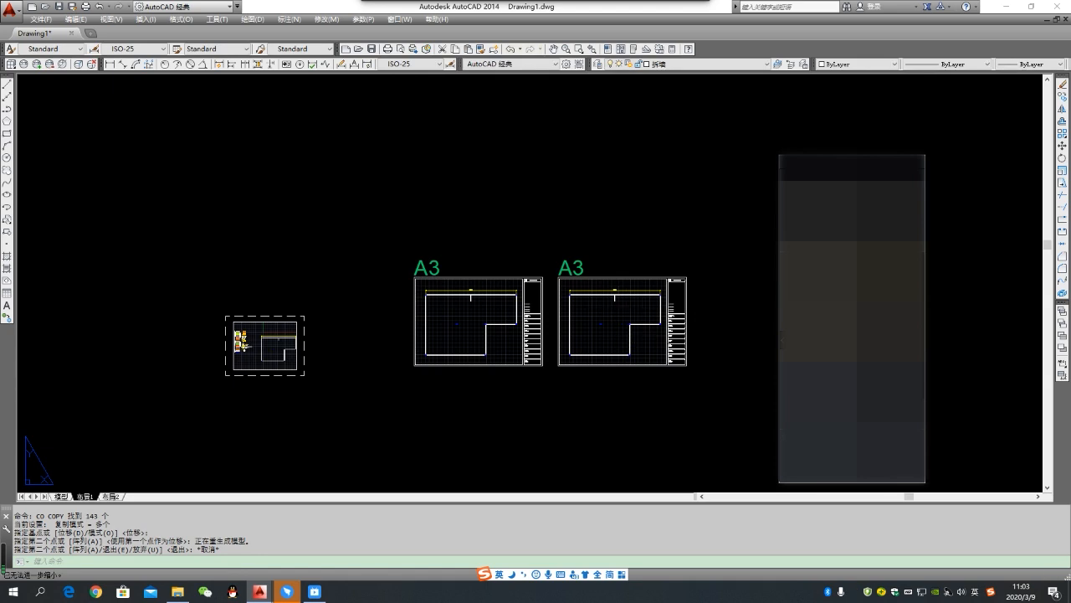
- Activate the viewport inside the copied A3 frame
middle_drag(632, 319, 580, 311)
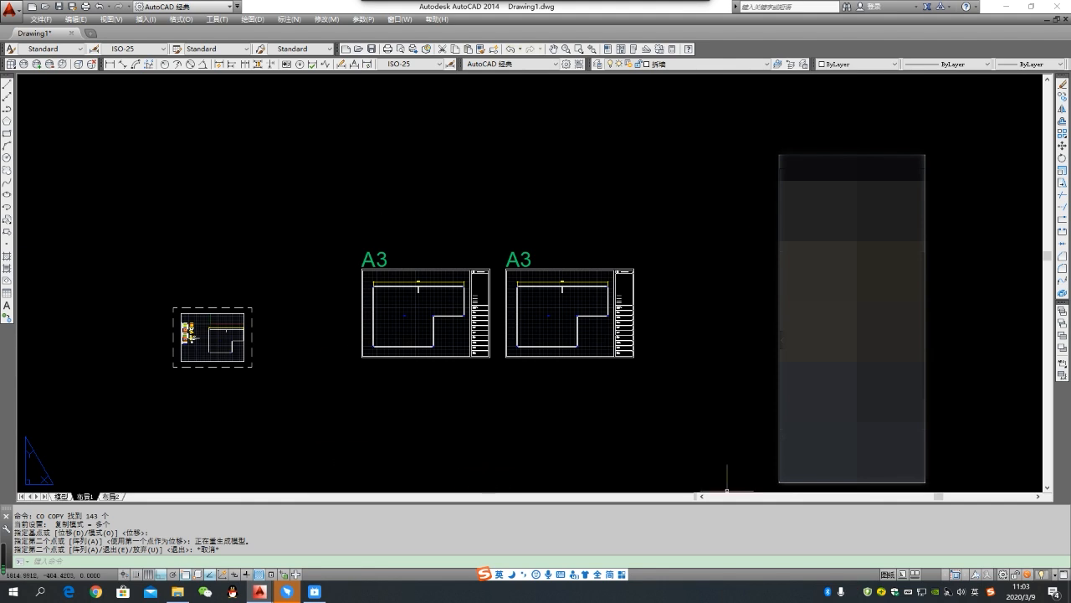
middle_drag(695, 371, 579, 371)
scroll(501, 285, up, 2)
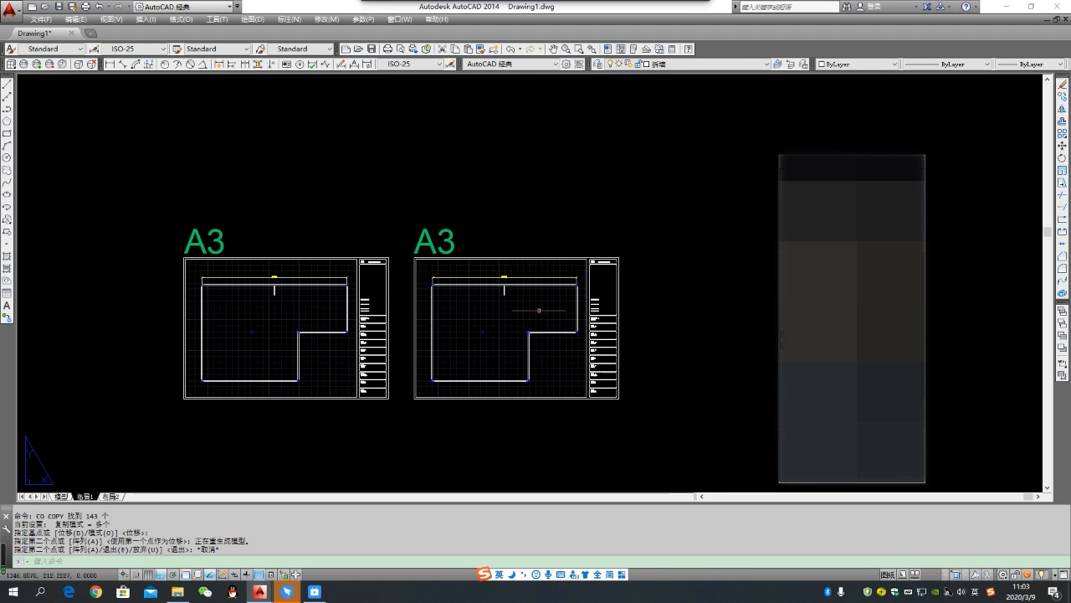
scroll(516, 297, up, 2)
scroll(516, 297, down, 3)
scroll(500, 287, up, 3)
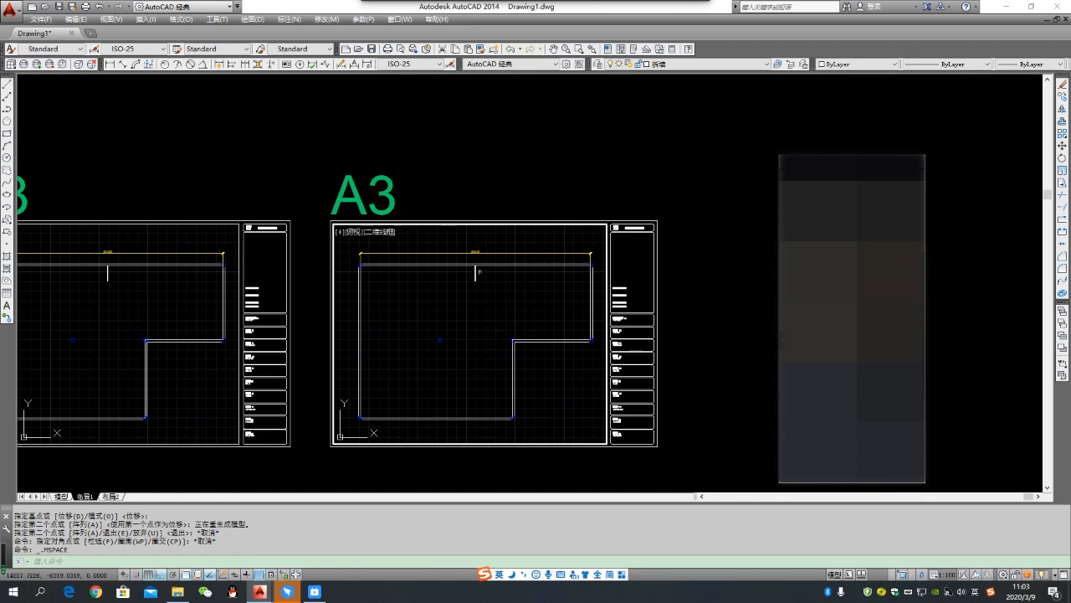
- Select the short wall below the upper wall in the copied A3 viewport and freeze its layer 拆墙 in that viewport only
scroll(484, 278, up, 2)
scroll(484, 277, down, 2)
click(491, 280)
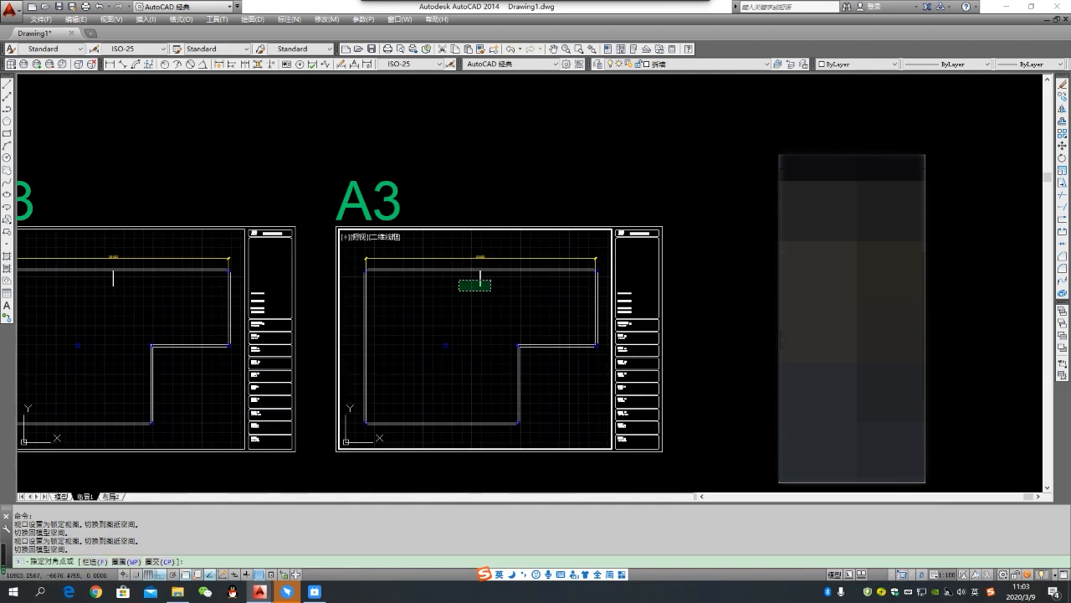
scroll(487, 285, up, 3)
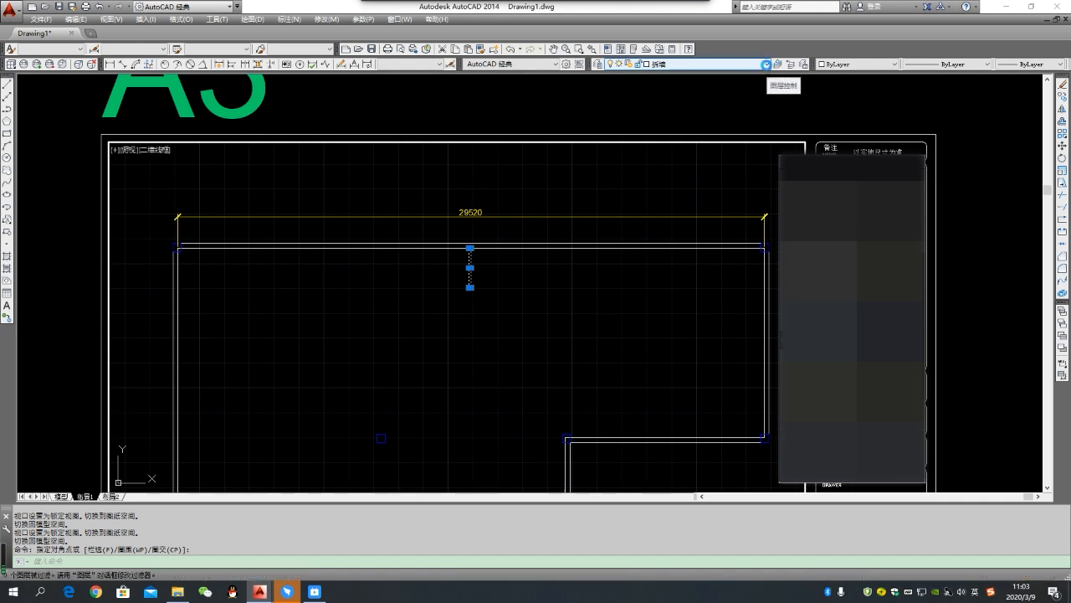
click(768, 67)
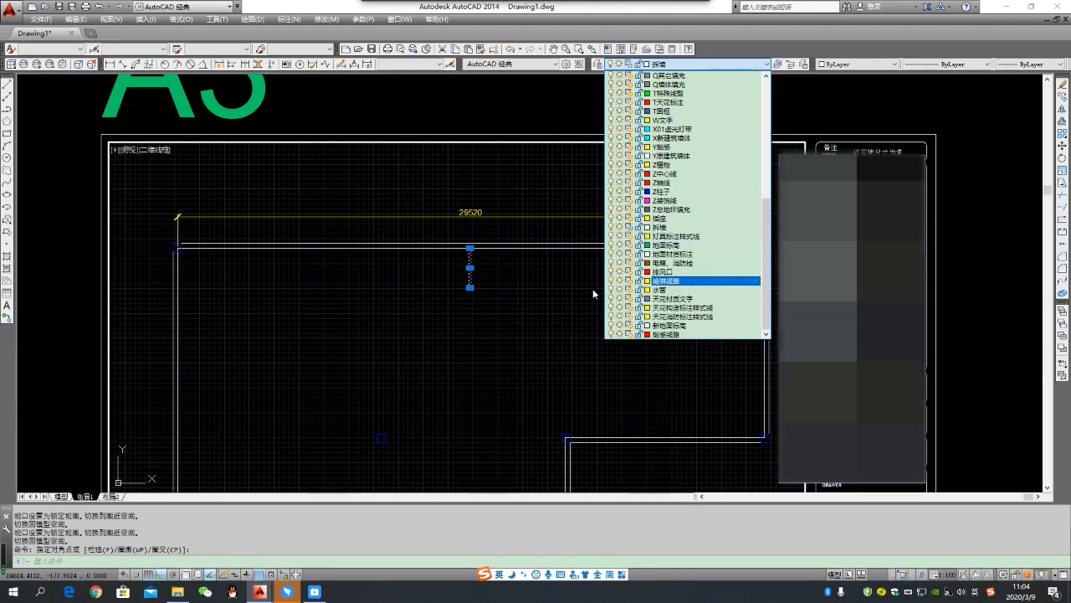
click(526, 295)
scroll(525, 294, down, 6)
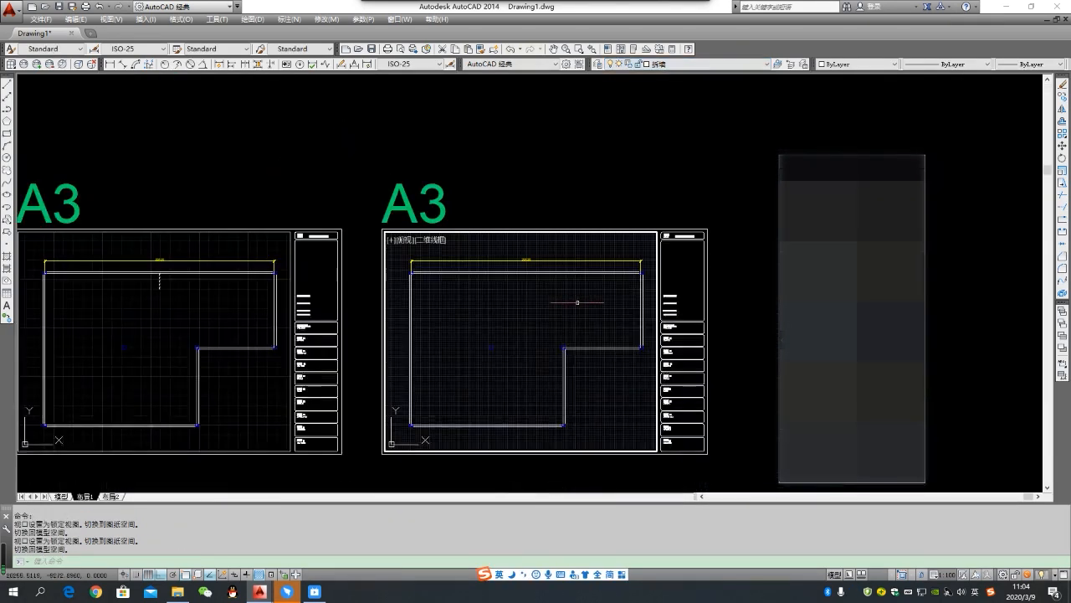
- Compare the original and copied A3 viewports, checking the short wall below the plan's upper wall in each
scroll(546, 253, up, 2)
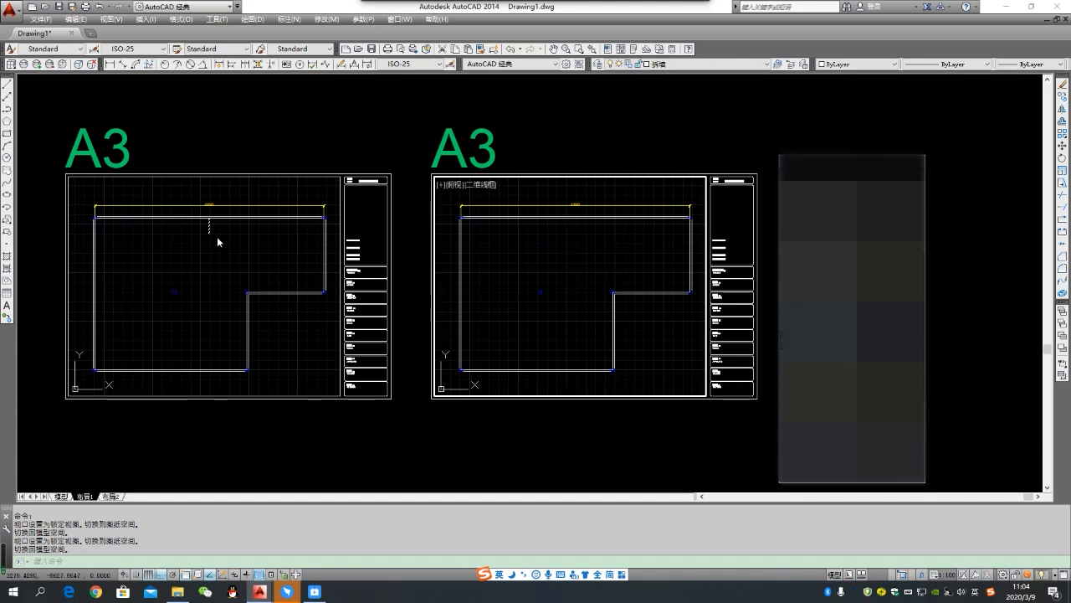
click(523, 245)
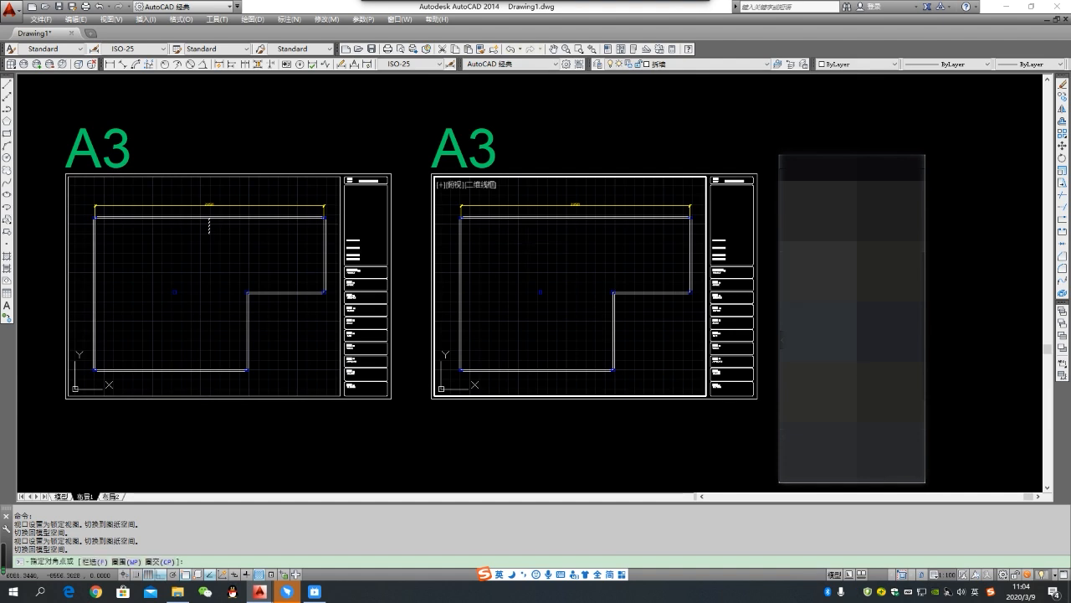
click(557, 237)
scroll(578, 230, up, 2)
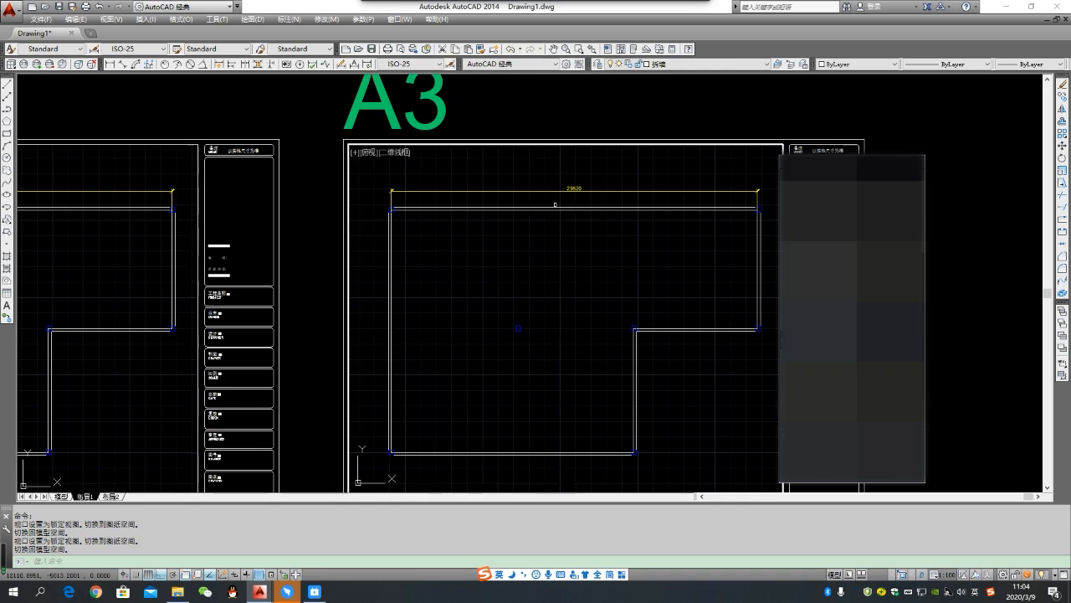
scroll(497, 254, down, 1)
scroll(490, 253, down, 2)
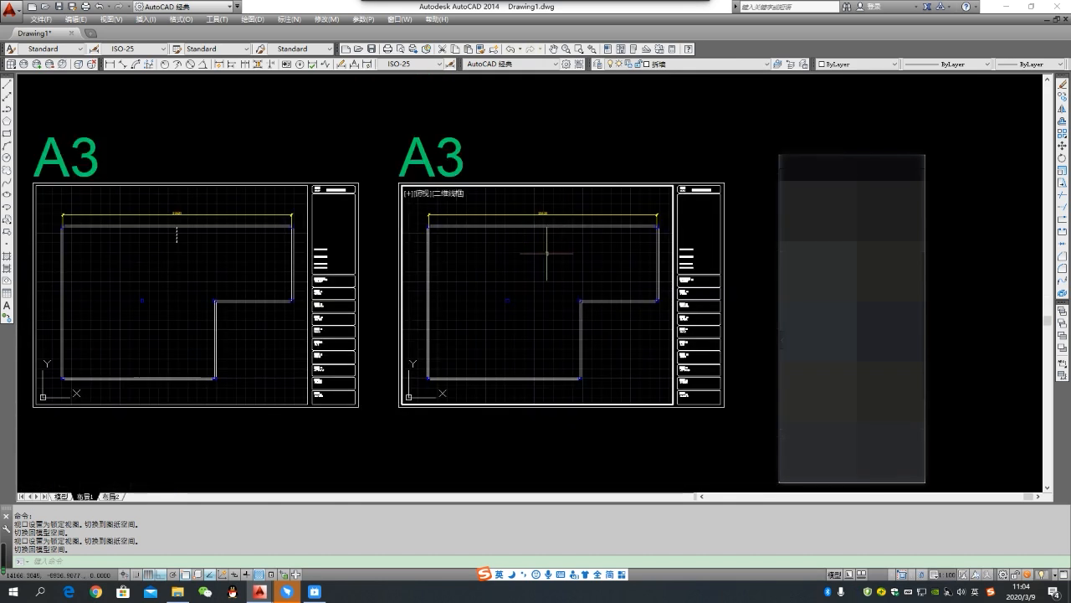
scroll(531, 231, up, 2)
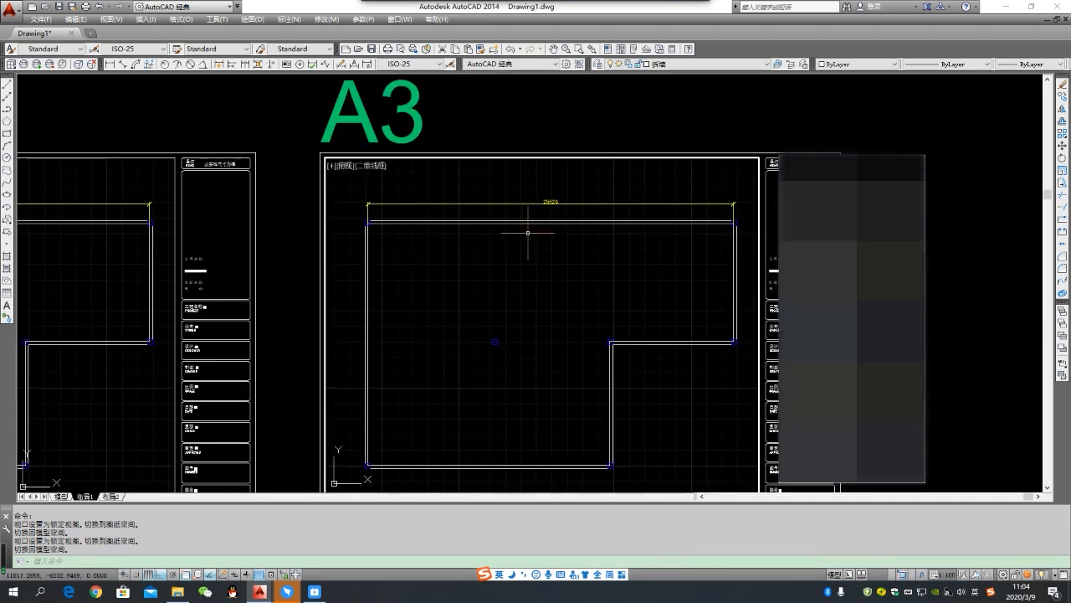
scroll(531, 231, down, 2)
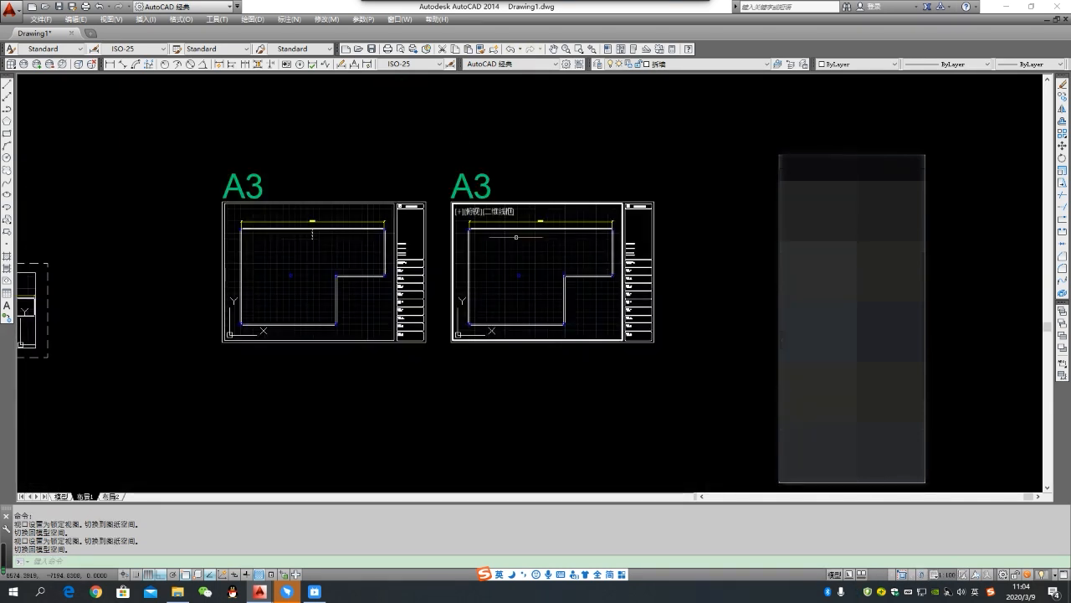
- Switch to model space and make the layer of the legend's item 4 line, X新建筑墙体, current
mouse_move(65, 500)
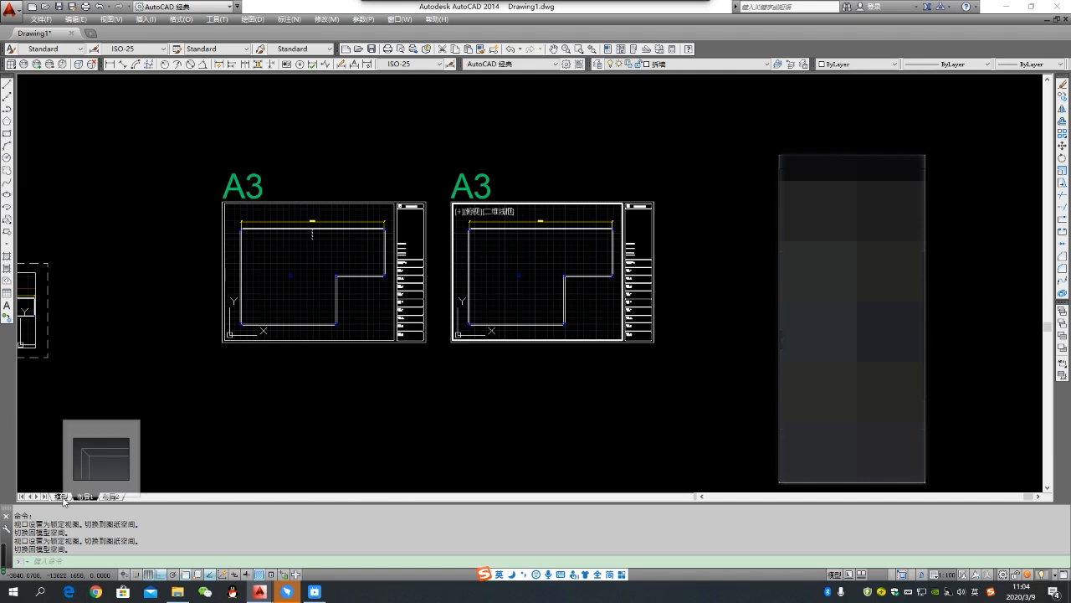
click(64, 500)
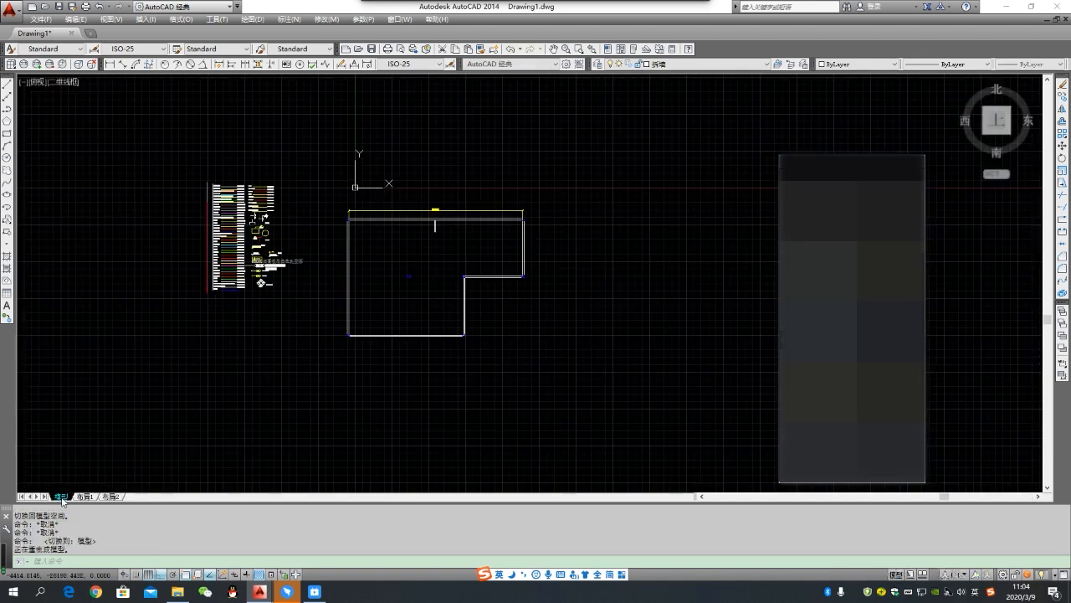
scroll(222, 251, up, 4)
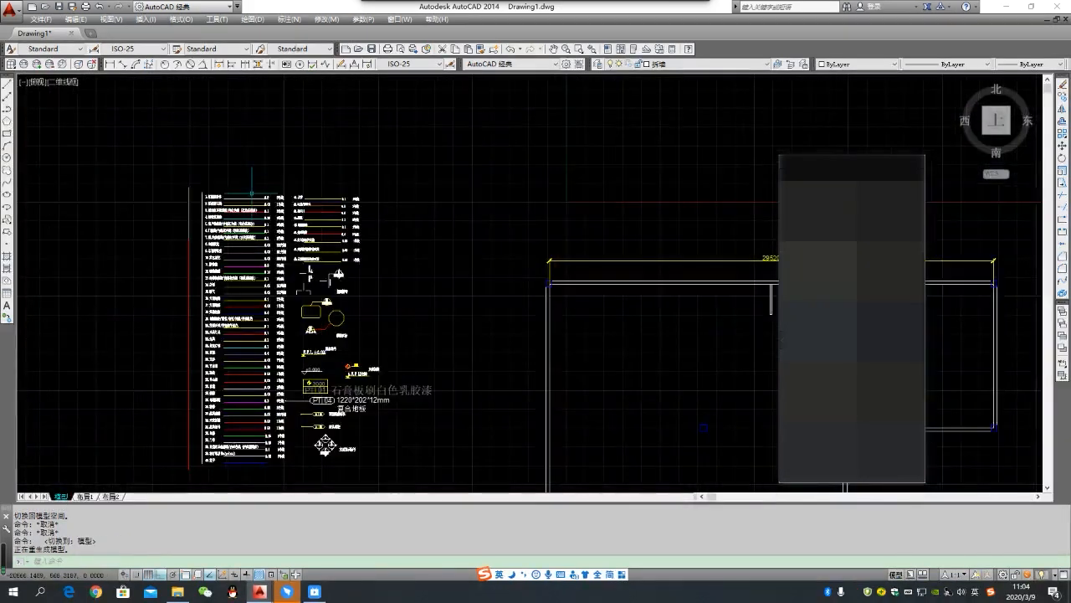
scroll(251, 194, up, 4)
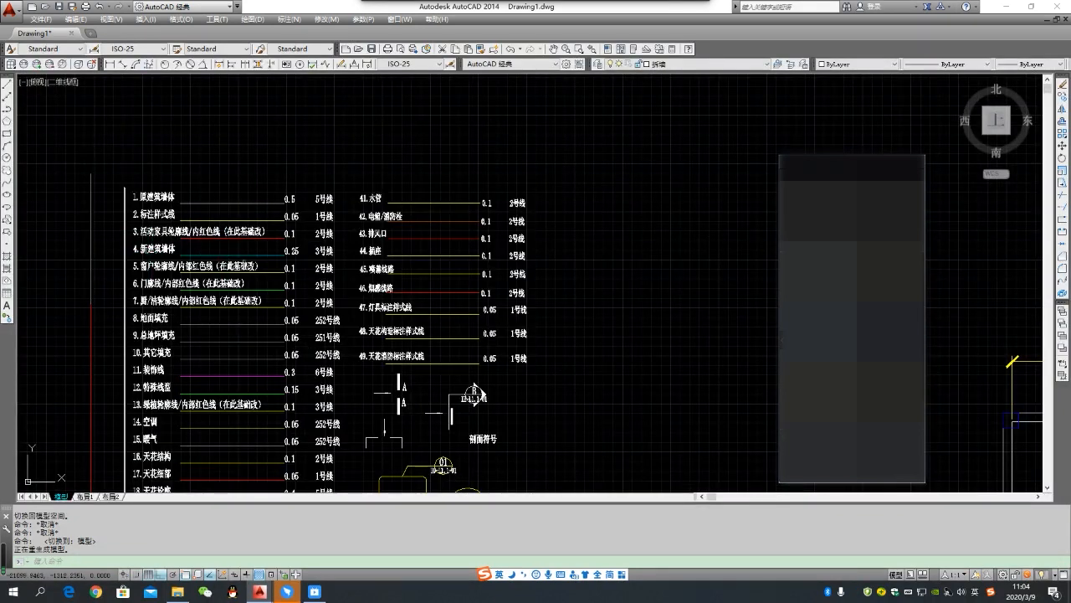
scroll(269, 261, up, 2)
click(274, 253)
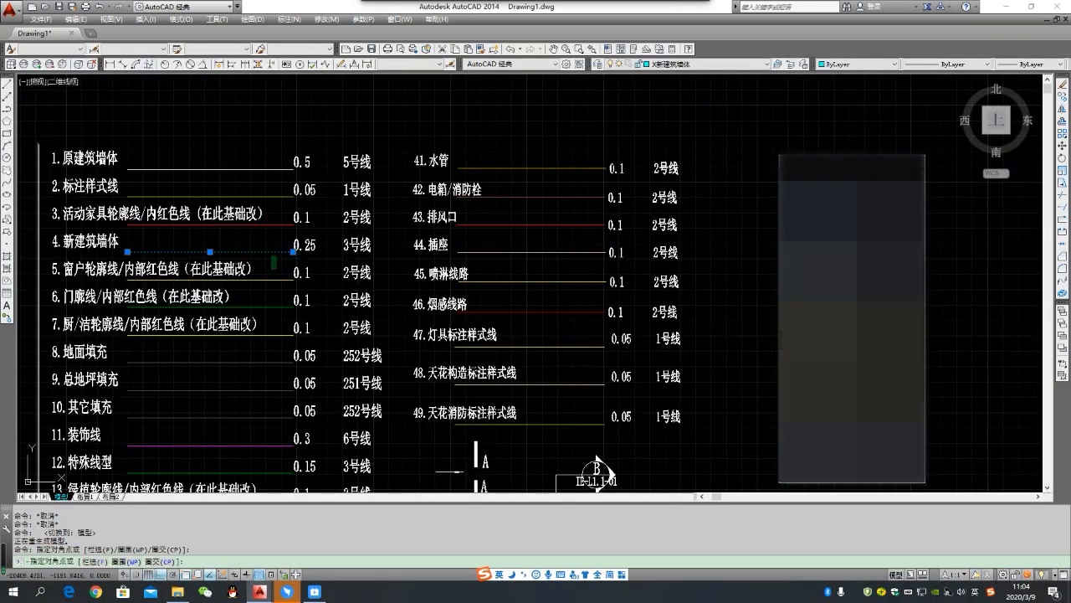
double_click(780, 67)
click(780, 67)
scroll(423, 193, down, 4)
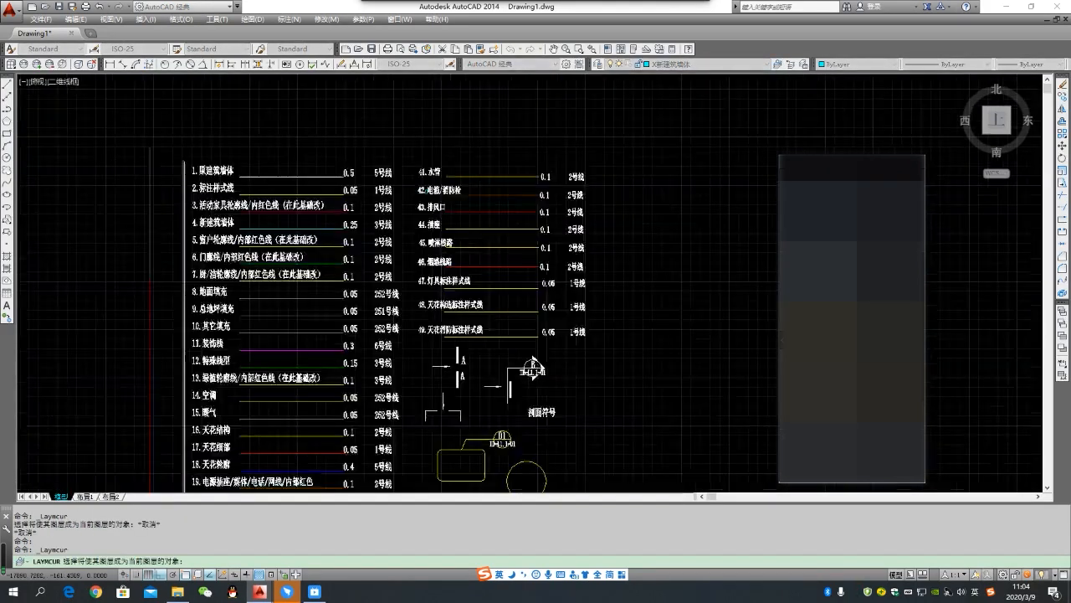
key(Escape)
- Draw a new wall as a polyline from the plan's inner corner, going 3000 up, 150 across and back down to the existing wall
middle_drag(595, 206, 352, 192)
scroll(391, 220, down, 2)
scroll(544, 251, down, 2)
middle_drag(599, 263, 464, 246)
scroll(550, 257, up, 2)
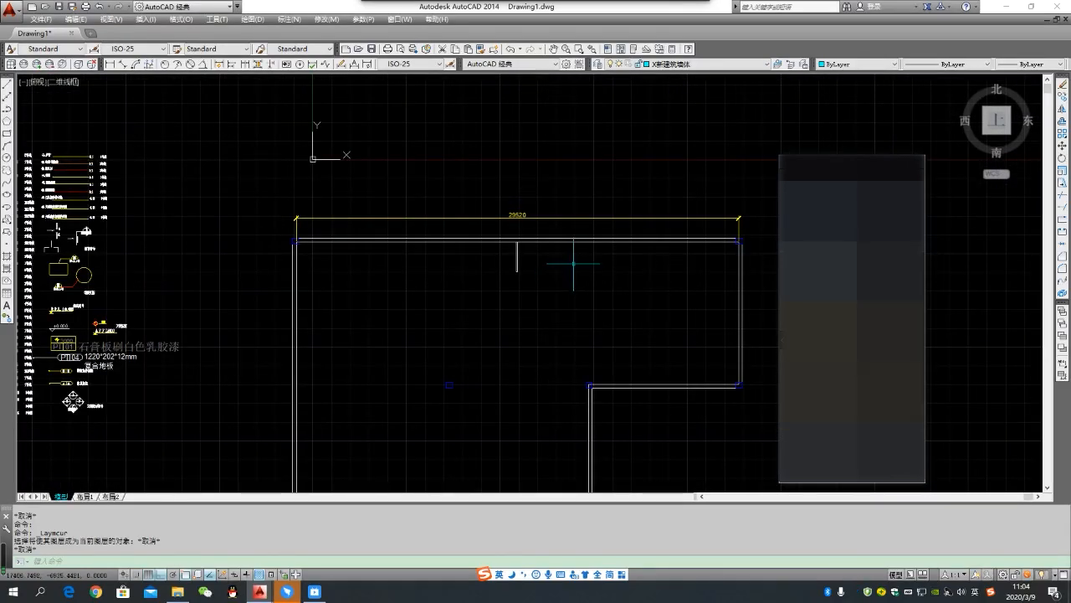
key(Return)
scroll(586, 381, up, 4)
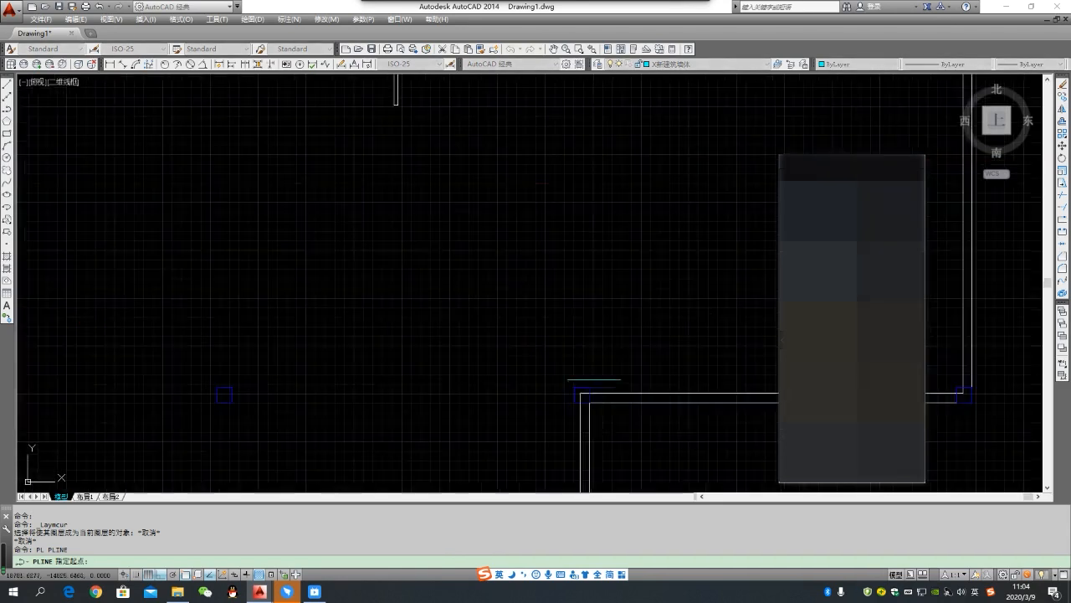
click(580, 393)
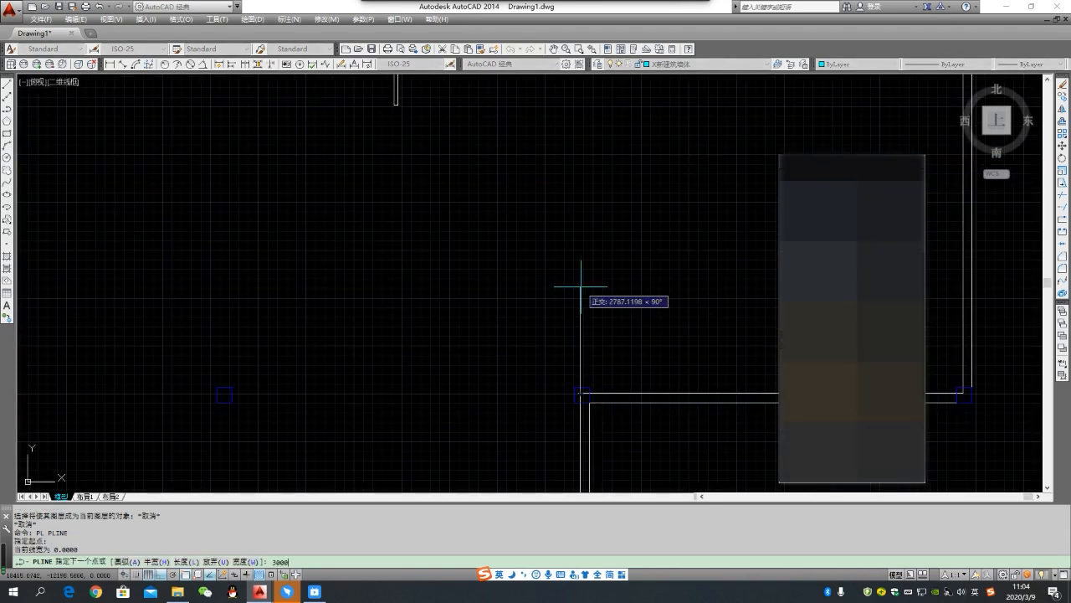
key(Return)
text(150)
key(Return)
scroll(590, 397, up, 2)
key(Return)
scroll(567, 307, down, 8)
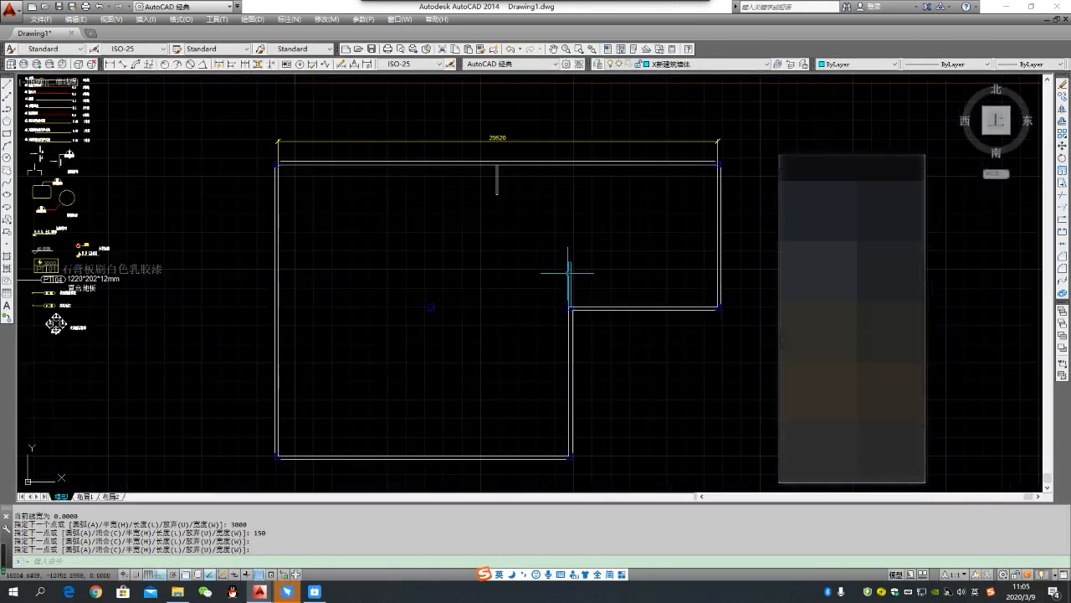
- Return to 布局1, check the new wall in both A3 frames, and activate the original frame's viewport
click(89, 497)
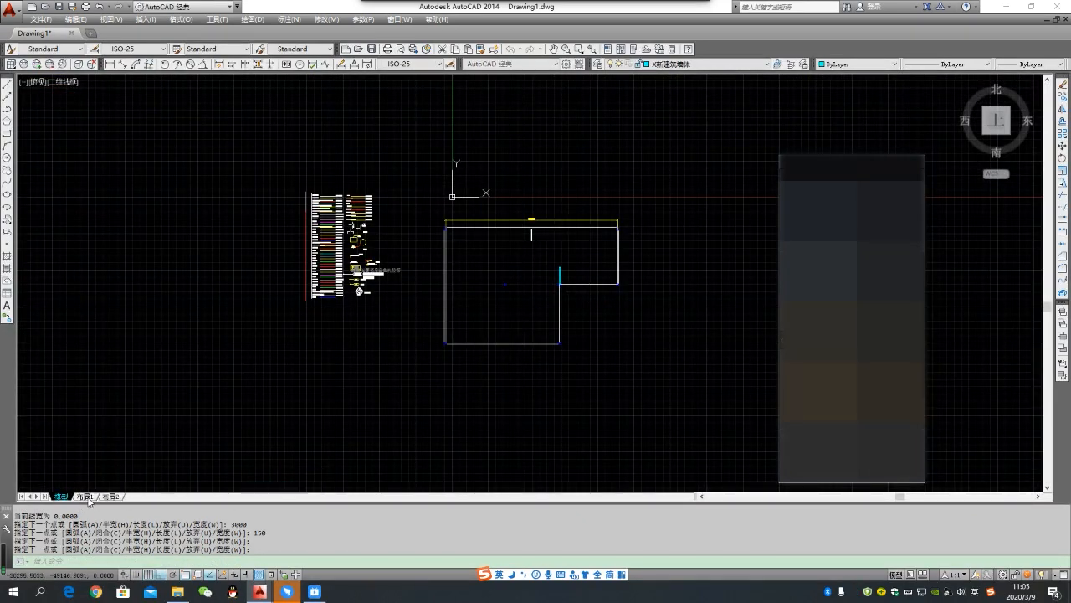
scroll(296, 263, up, 1)
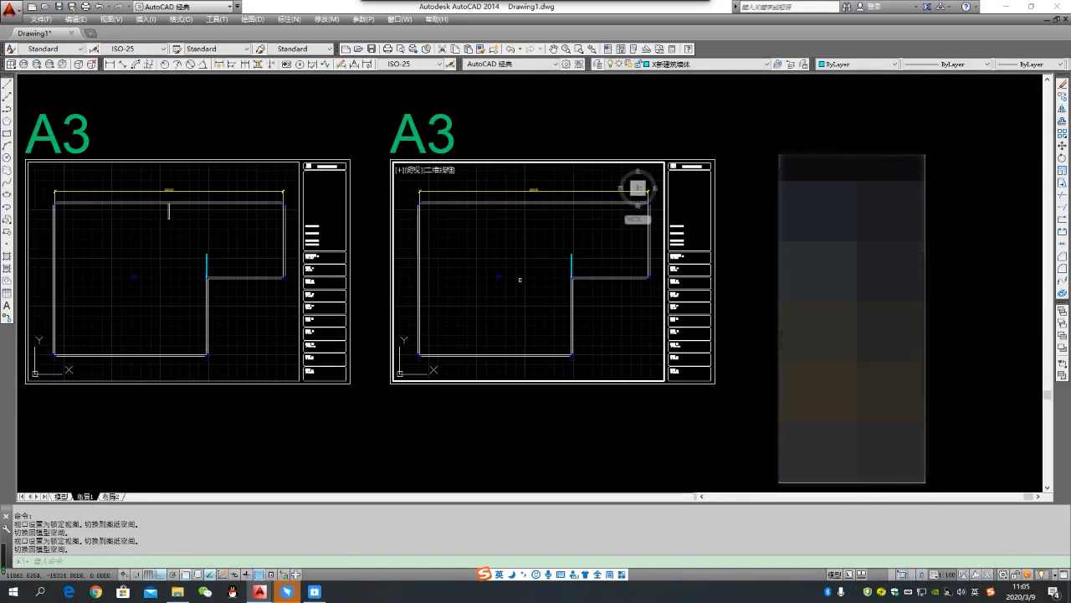
scroll(296, 262, down, 1)
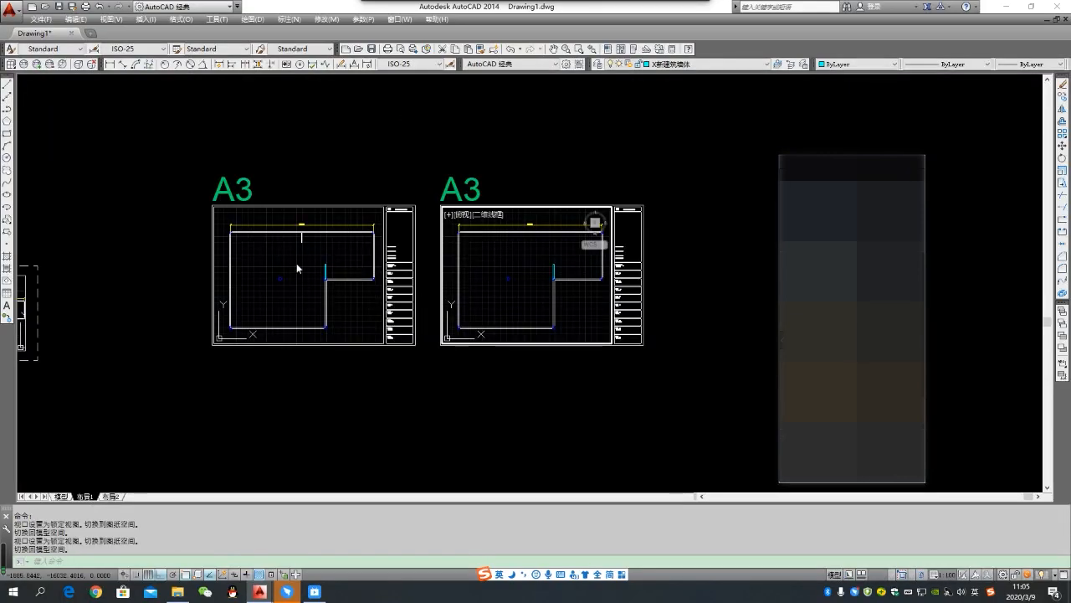
scroll(311, 266, up, 2)
click(347, 288)
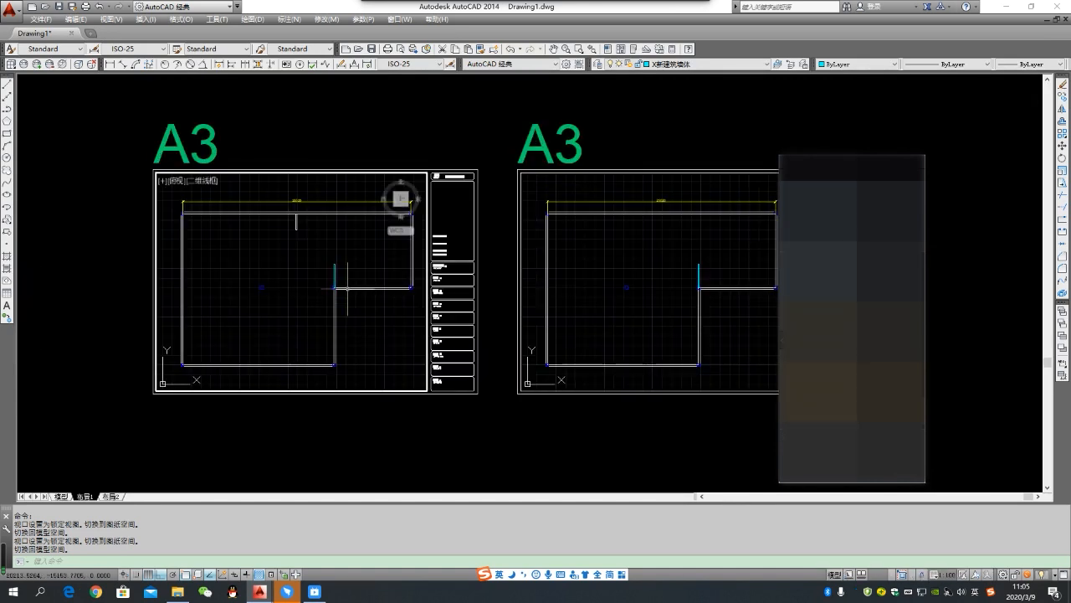
- Try freezing the new wall's layer X新建筑墙体 in the original A3 viewport, and undo the freeze
scroll(345, 277, up, 2)
click(345, 279)
click(309, 242)
click(378, 280)
click(296, 240)
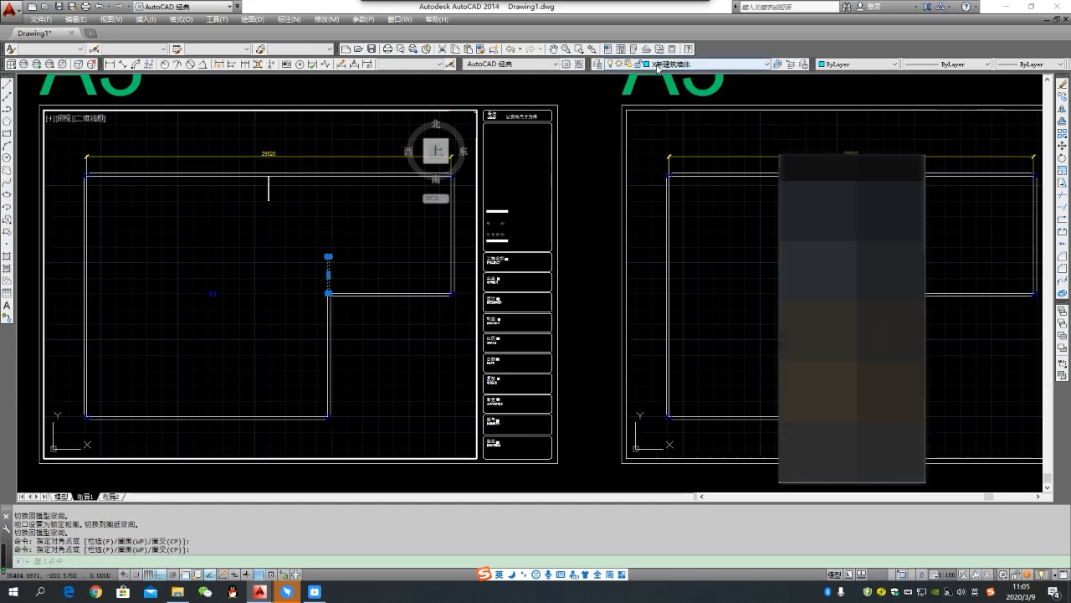
click(629, 64)
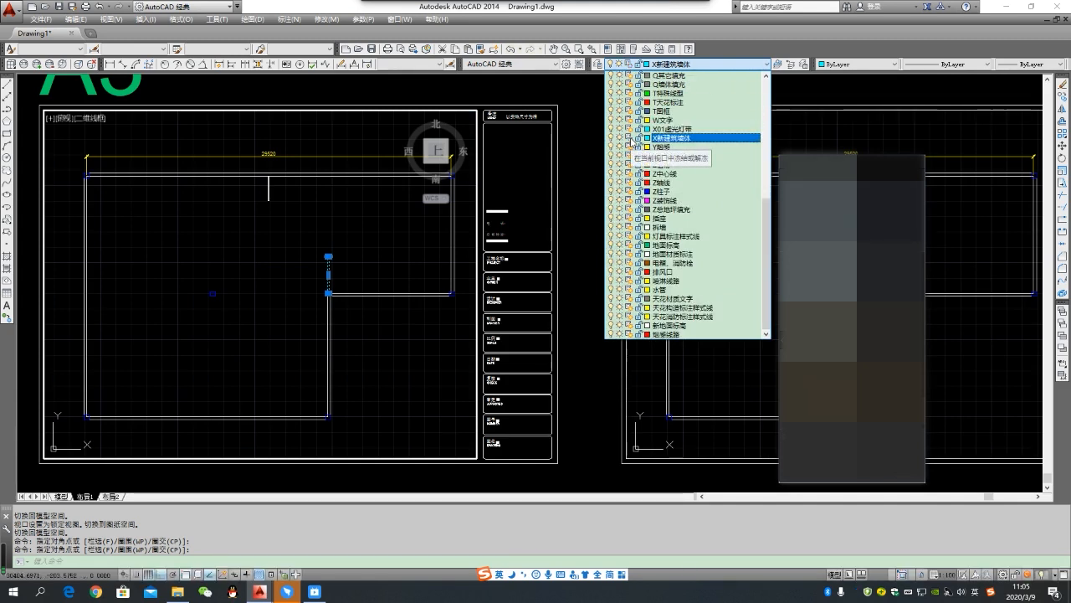
click(572, 137)
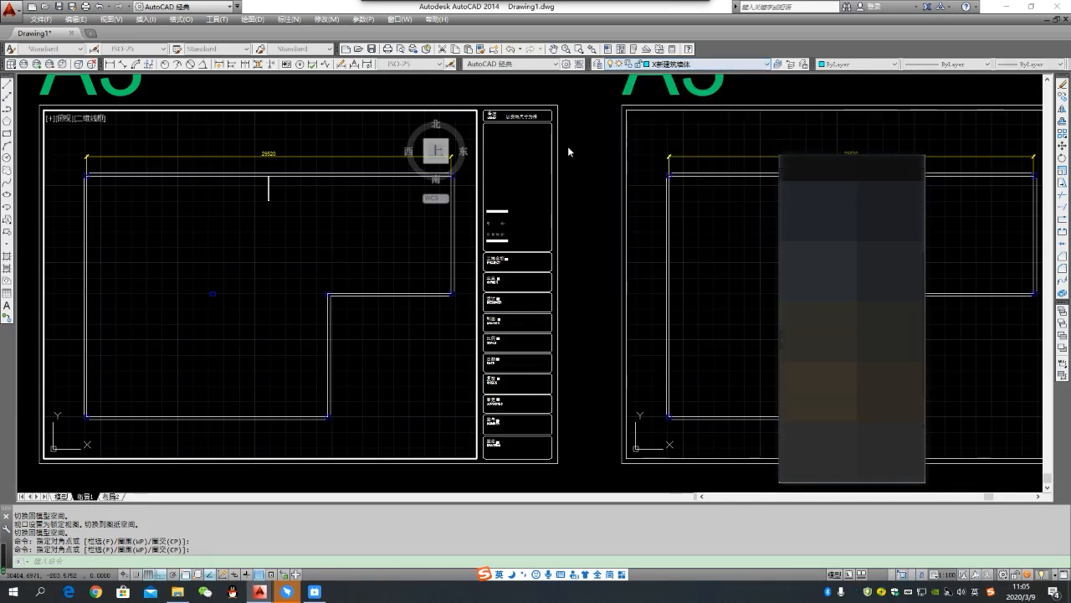
key(ctrl+z)
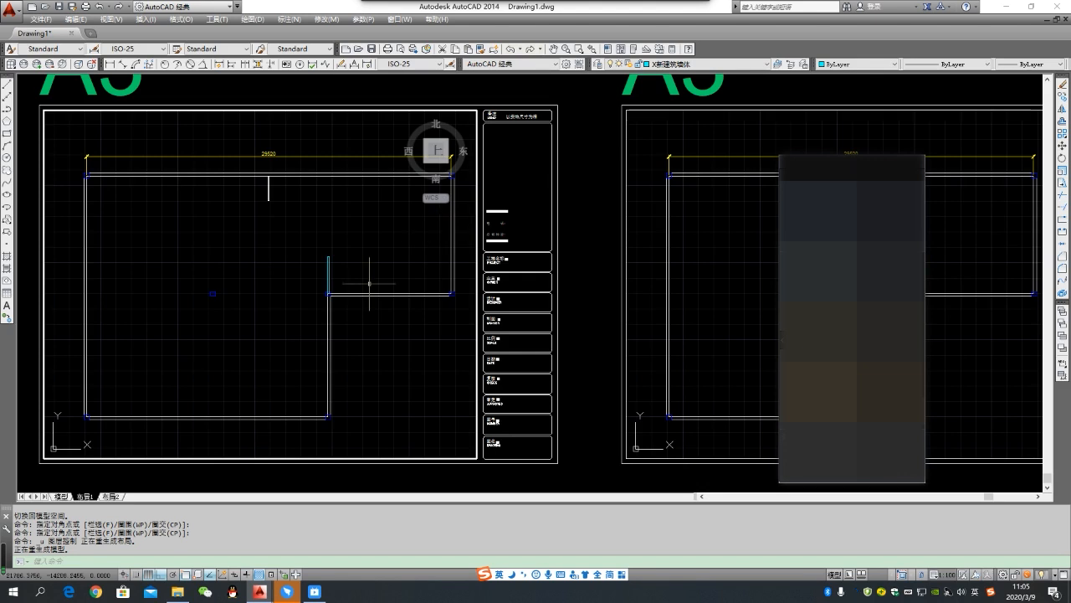
- Turn off the grid in the original A3 viewport and freeze the new wall's layer X新建筑墙体 in that viewport only
scroll(643, 371, up, 2)
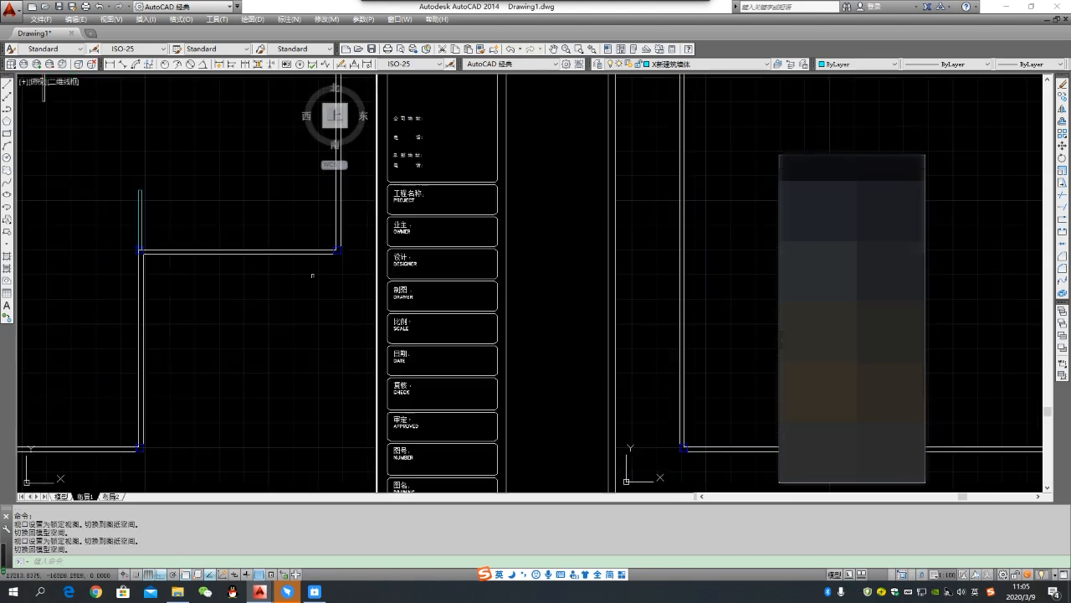
click(313, 275)
click(222, 247)
key(Escape)
click(172, 239)
click(120, 162)
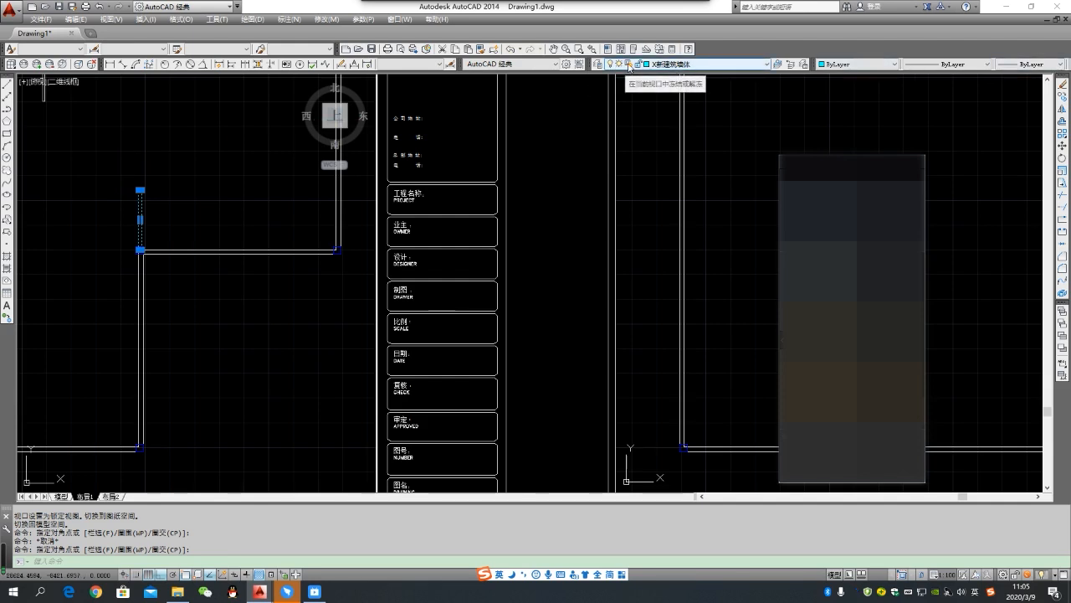
key(F7)
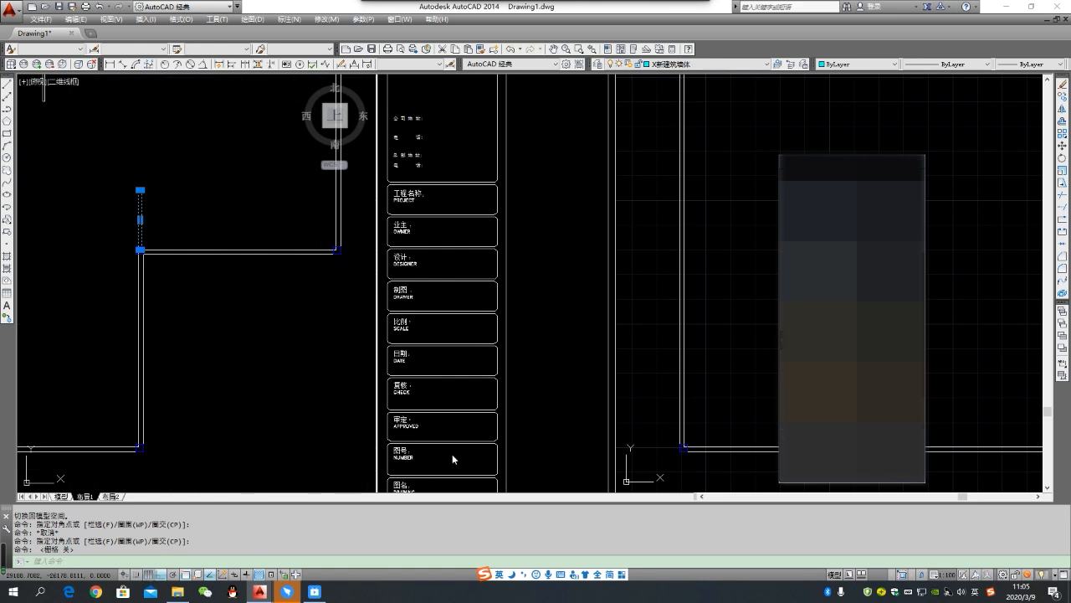
click(634, 67)
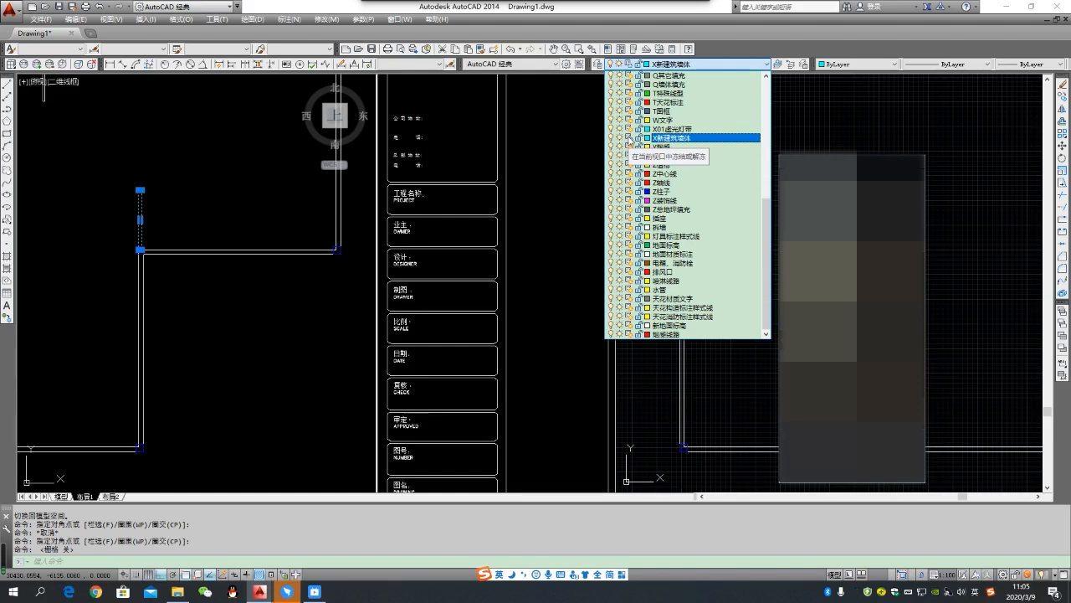
click(327, 308)
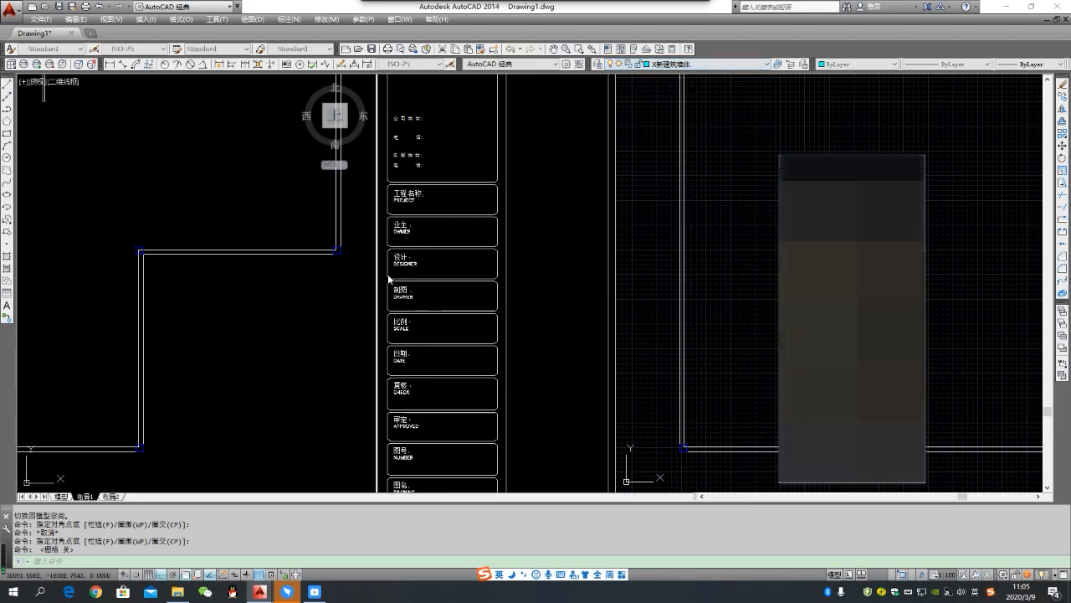
- Compare the new wall in both A3 frames and return from the original viewport to paper space
scroll(327, 309, down, 4)
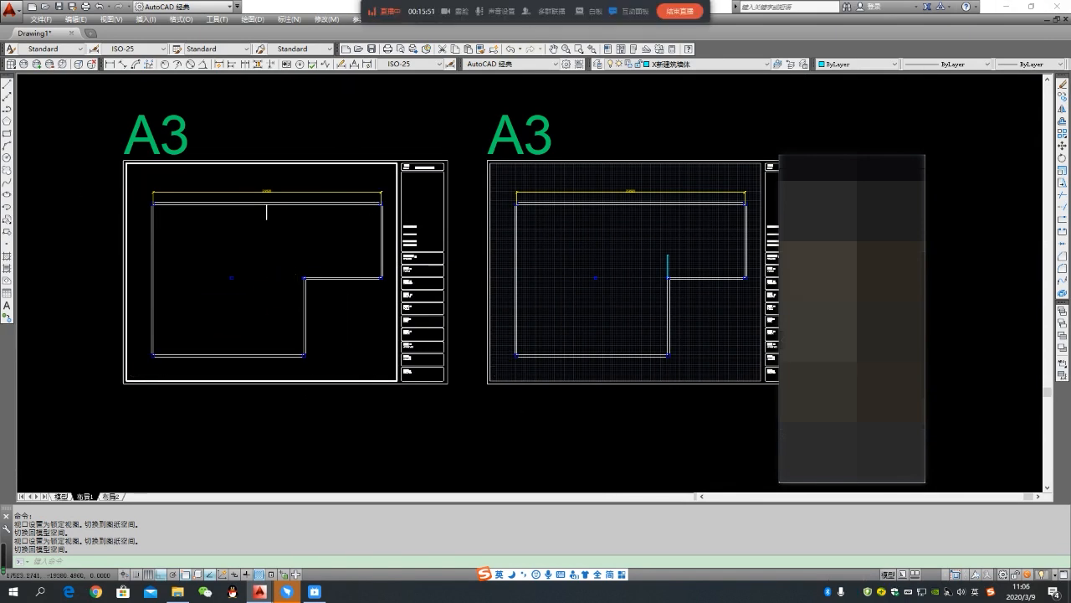
scroll(296, 311, down, 2)
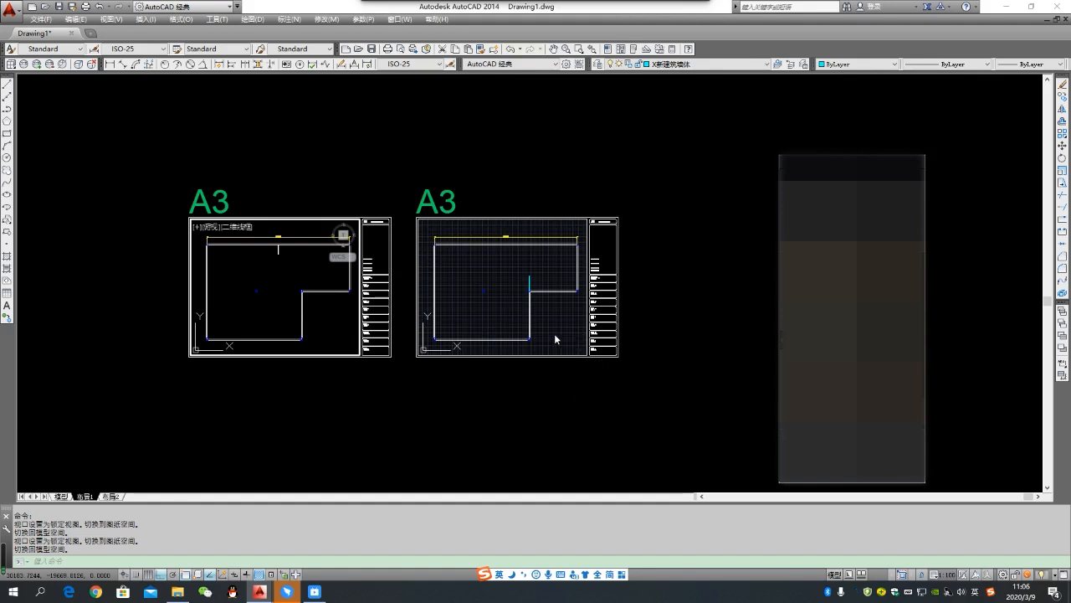
double_click(644, 190)
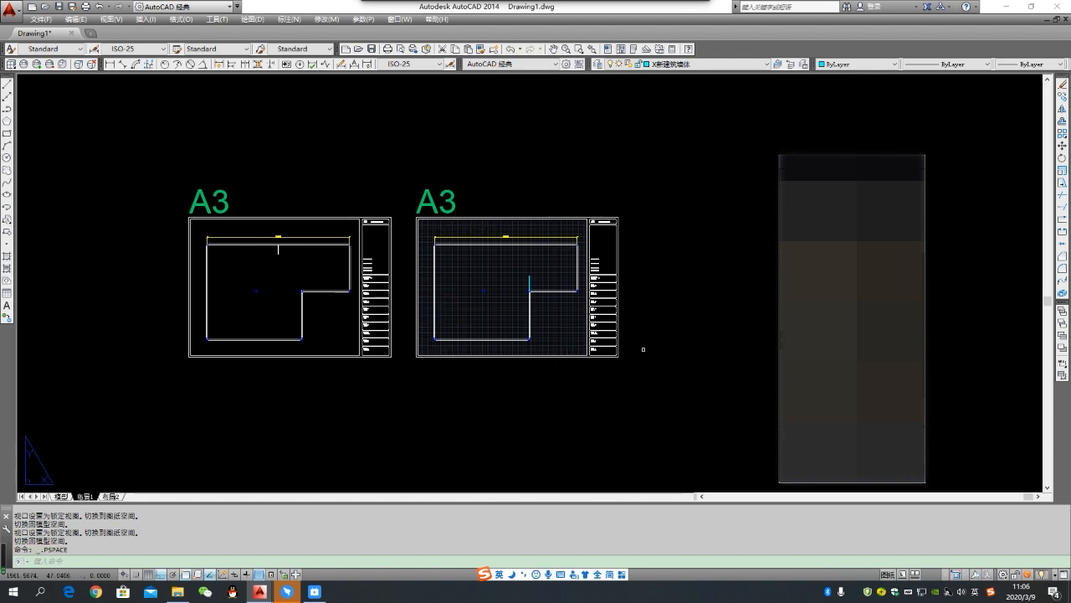
- Copy the second A3 frame, with its title, viewport and title block, horizontally to make a third sheet beside it
middle_drag(670, 323, 576, 327)
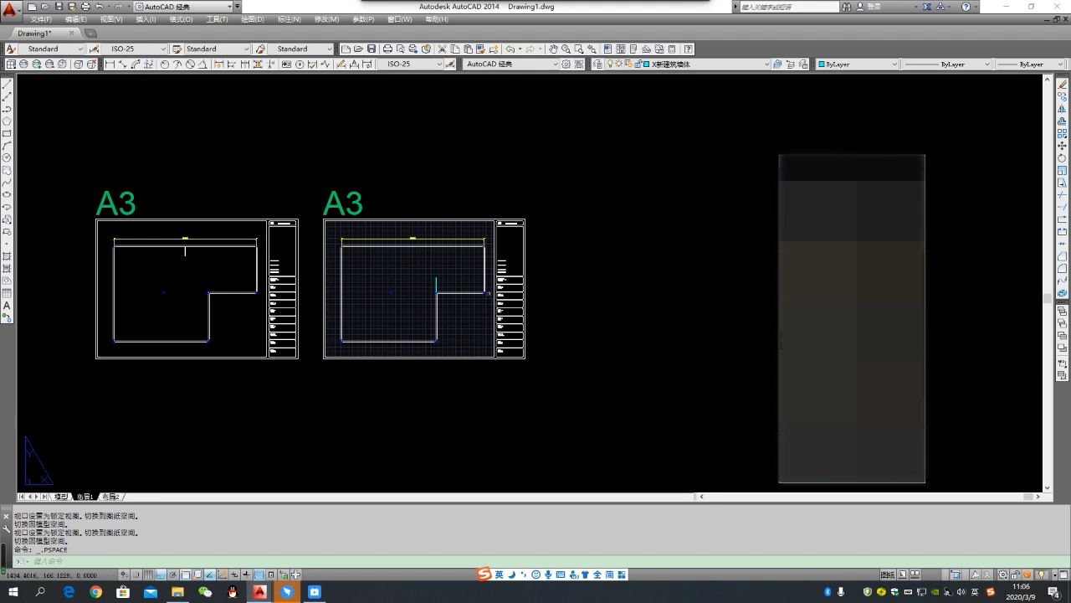
click(318, 175)
click(549, 391)
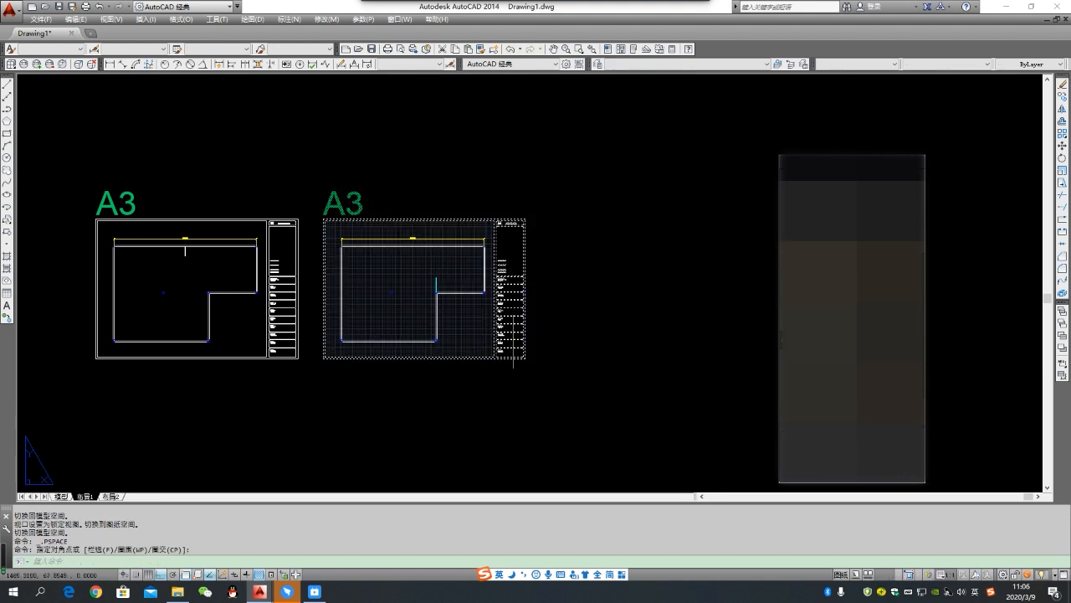
click(317, 176)
click(554, 358)
click(314, 193)
click(548, 327)
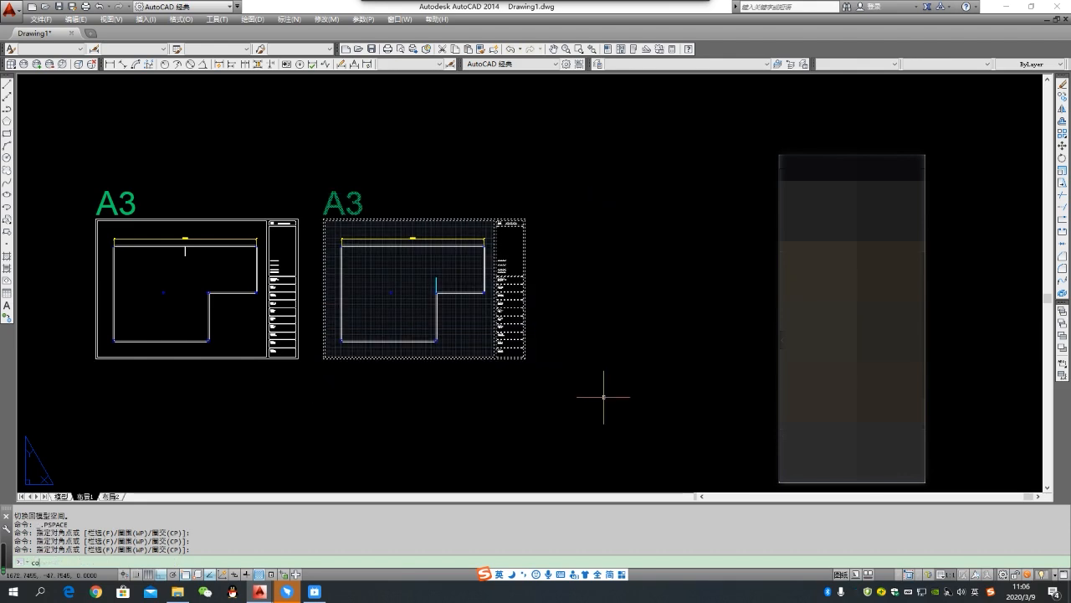
key(Return)
click(324, 358)
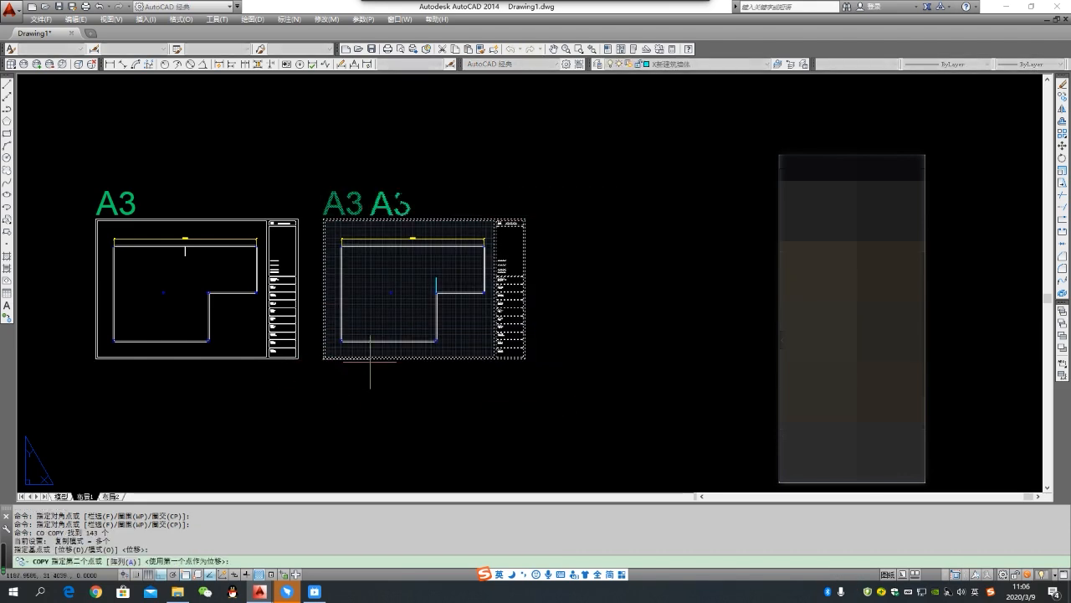
click(575, 359)
scroll(483, 368, down, 3)
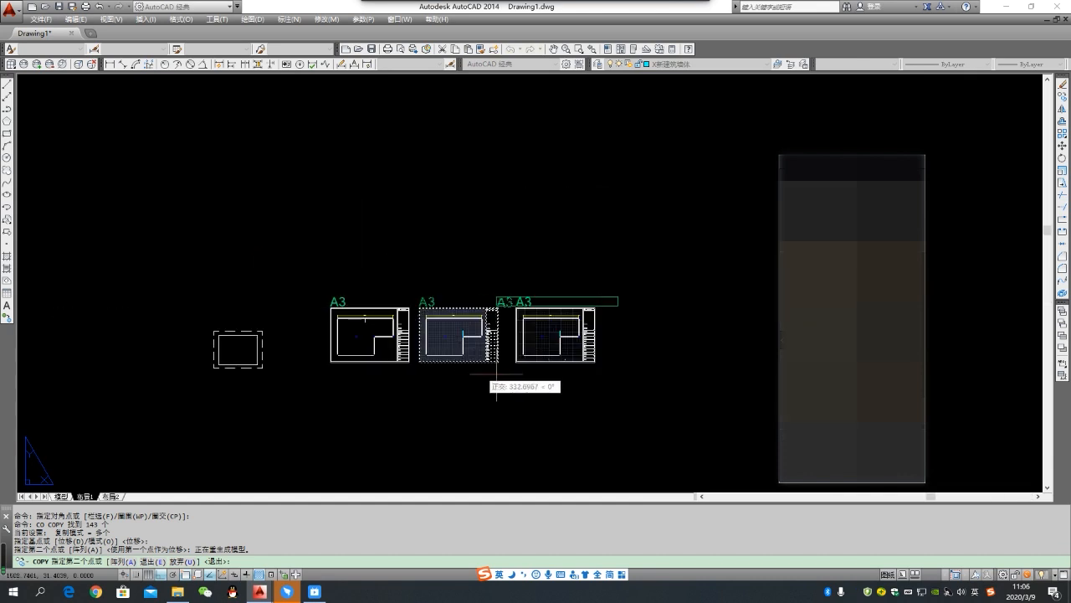
key(Escape)
scroll(528, 331, up, 2)
scroll(648, 324, down, 1)
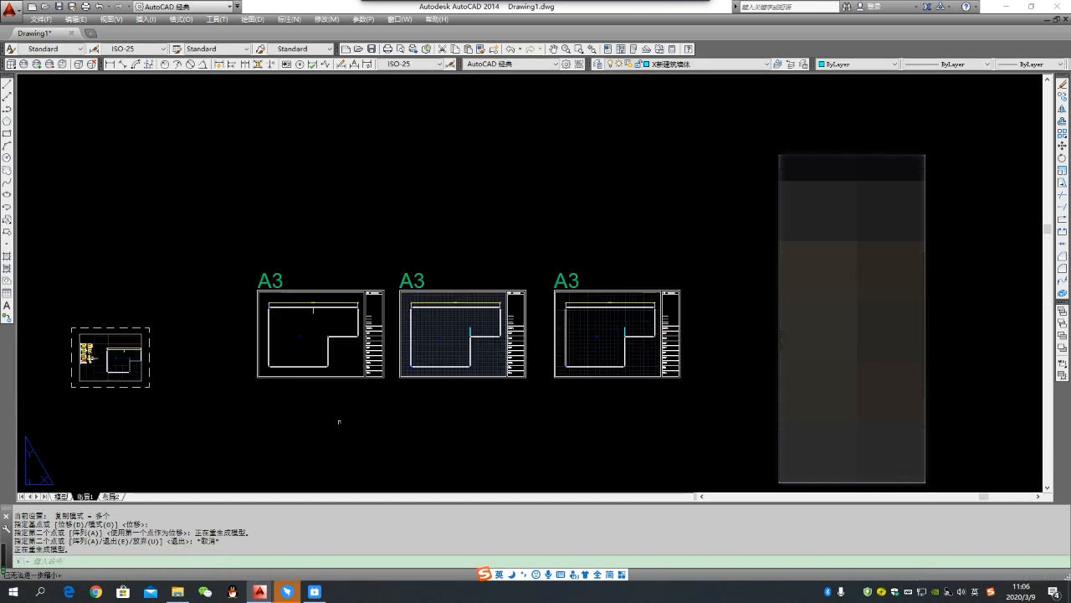
scroll(566, 385, up, 2)
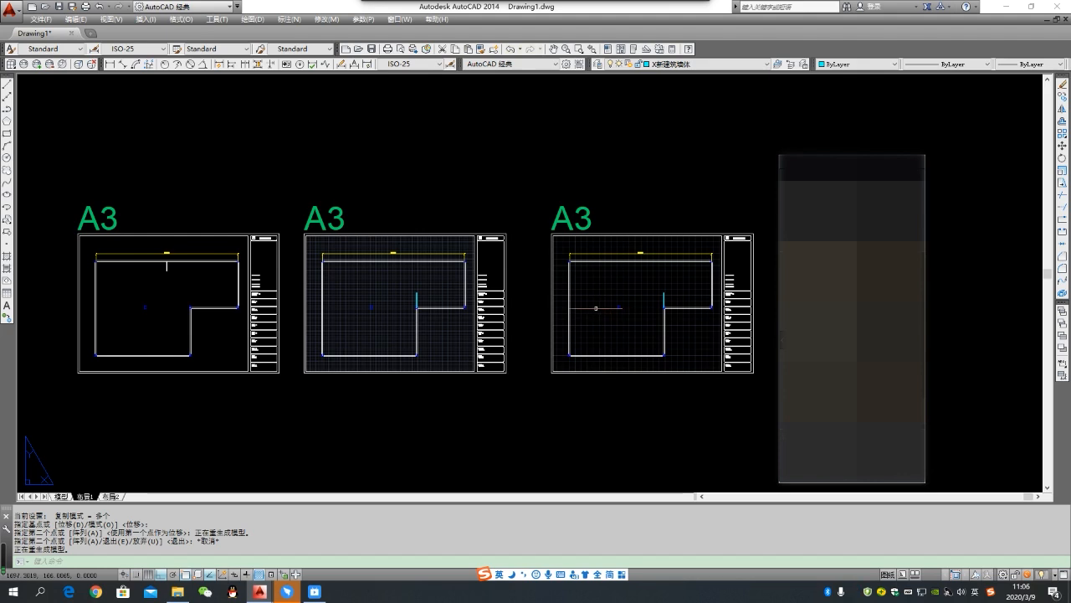
scroll(601, 308, down, 2)
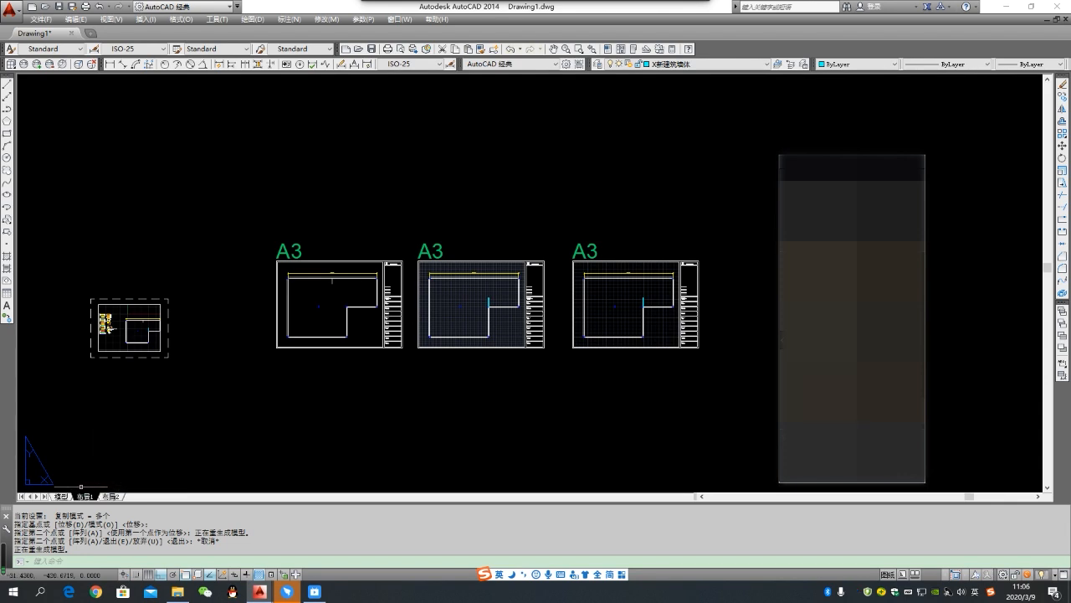
scroll(601, 288, up, 2)
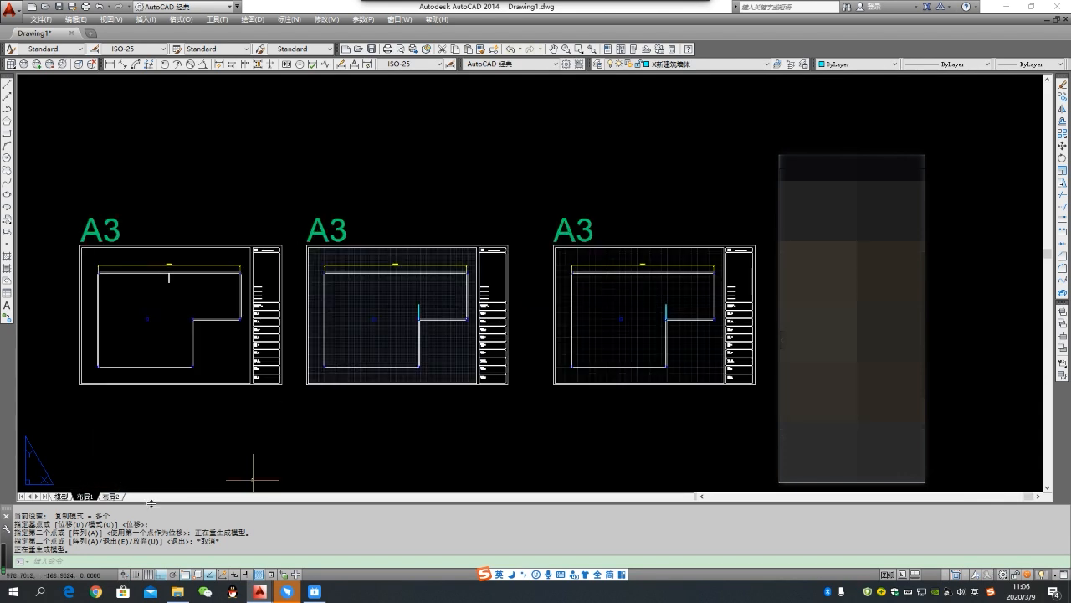
- Switch to model space and make D地面填充 the current layer using the line of legend item 8
click(60, 496)
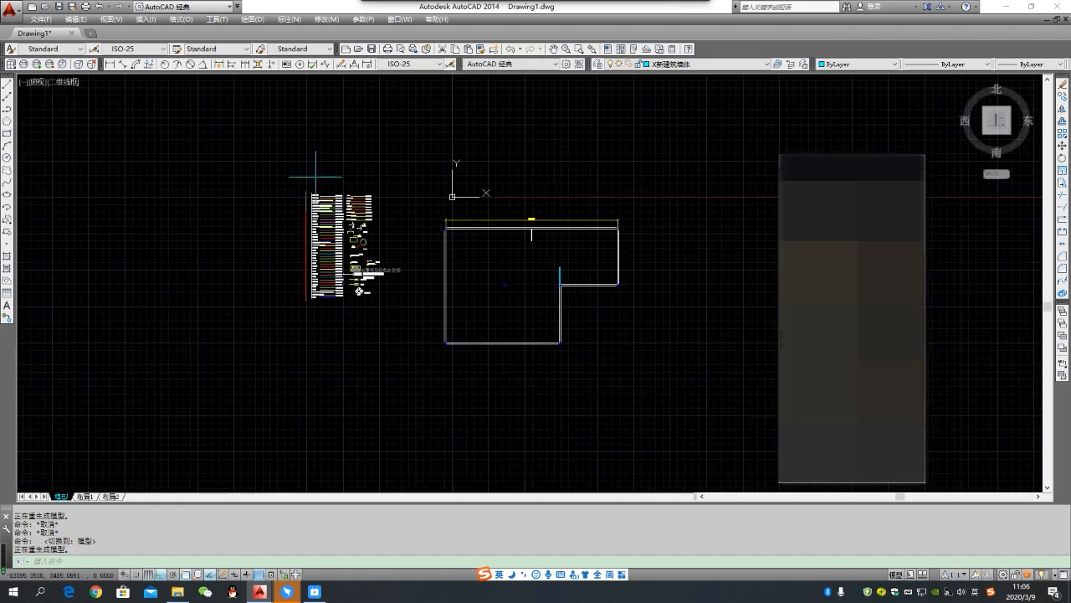
scroll(332, 211, up, 6)
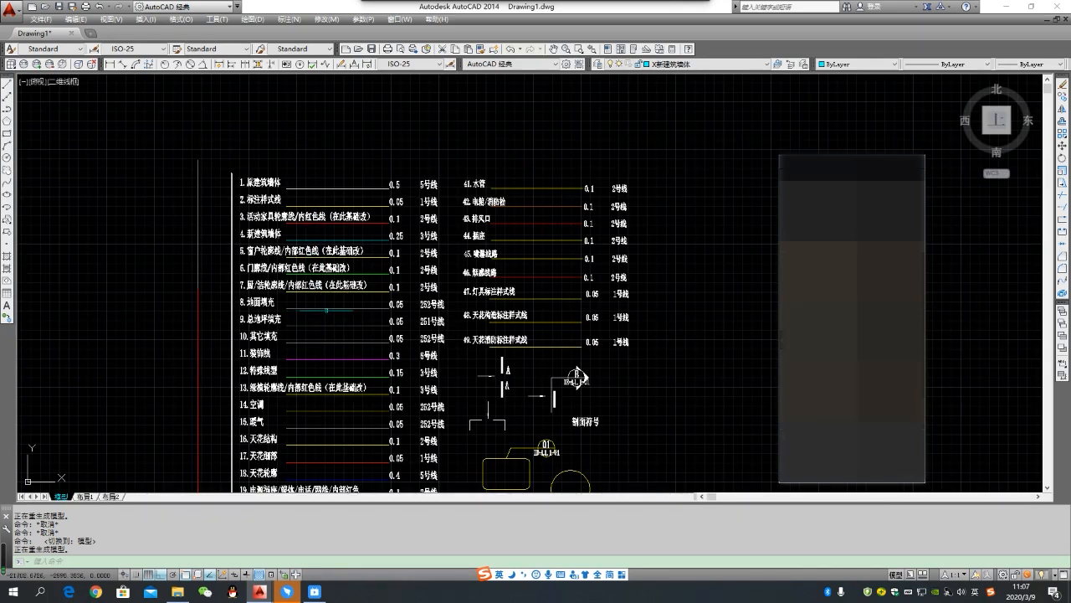
click(343, 313)
click(326, 301)
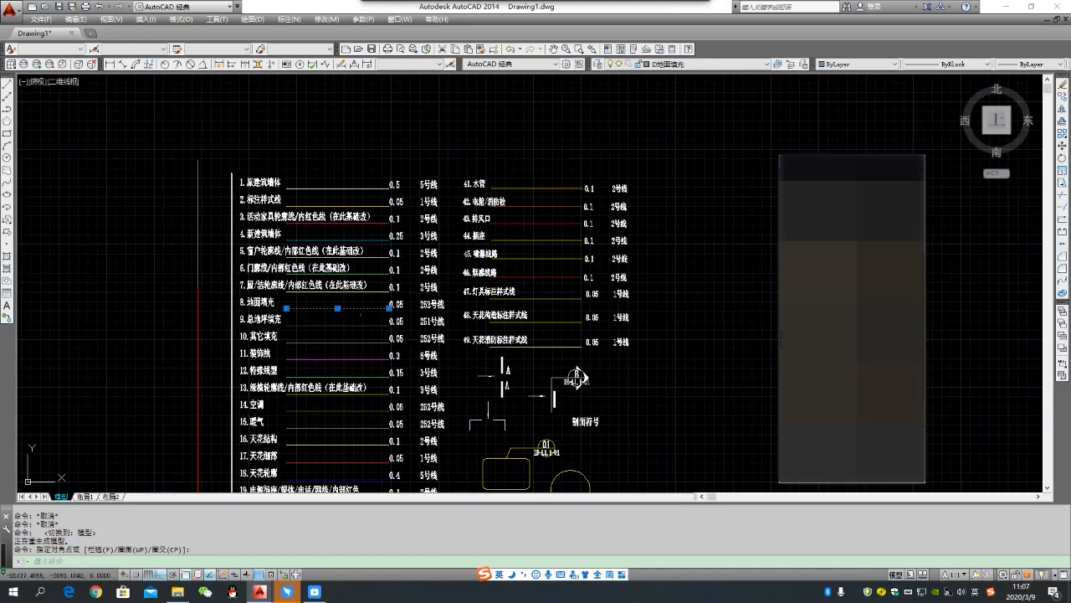
click(353, 315)
click(360, 303)
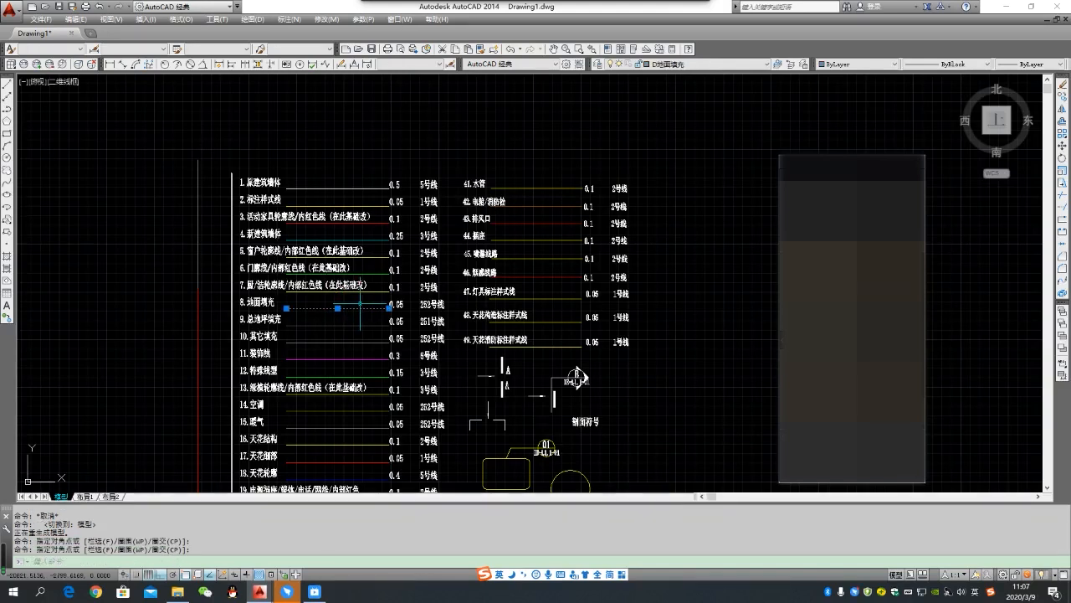
click(781, 64)
click(781, 64)
click(781, 63)
scroll(666, 202, down, 2)
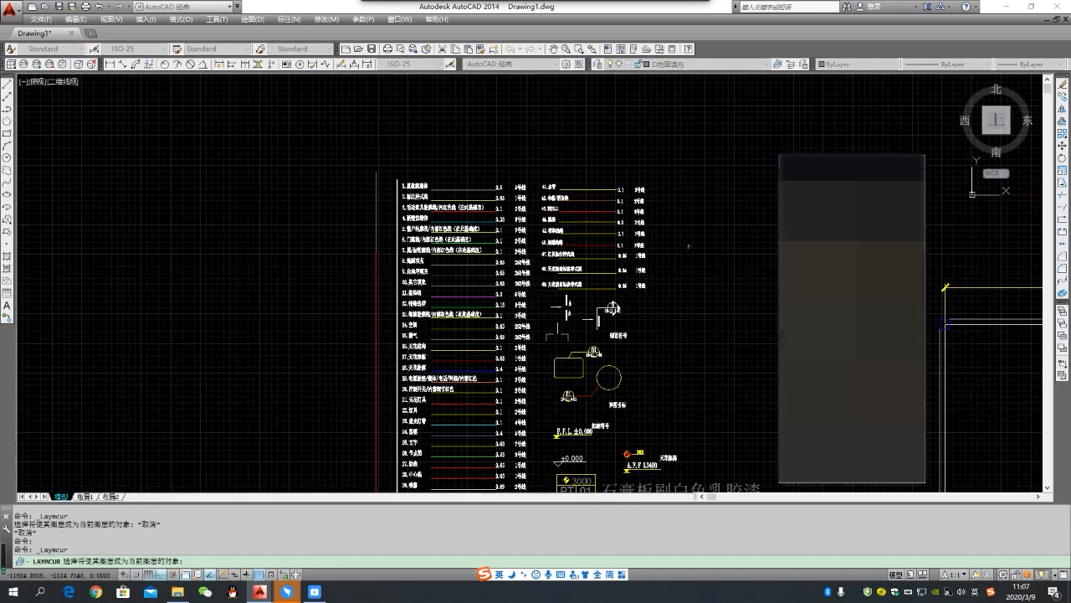
key(Escape)
- Stretch the free end of the cyan new wall up to the inner face of the plan's upper wall
middle_drag(674, 218, 242, 163)
mouse_move(416, 229)
middle_down()
mouse_move(374, 206)
mouse_move(246, 190)
middle_up()
middle_drag(427, 290, 290, 217)
scroll(290, 217, down, 2)
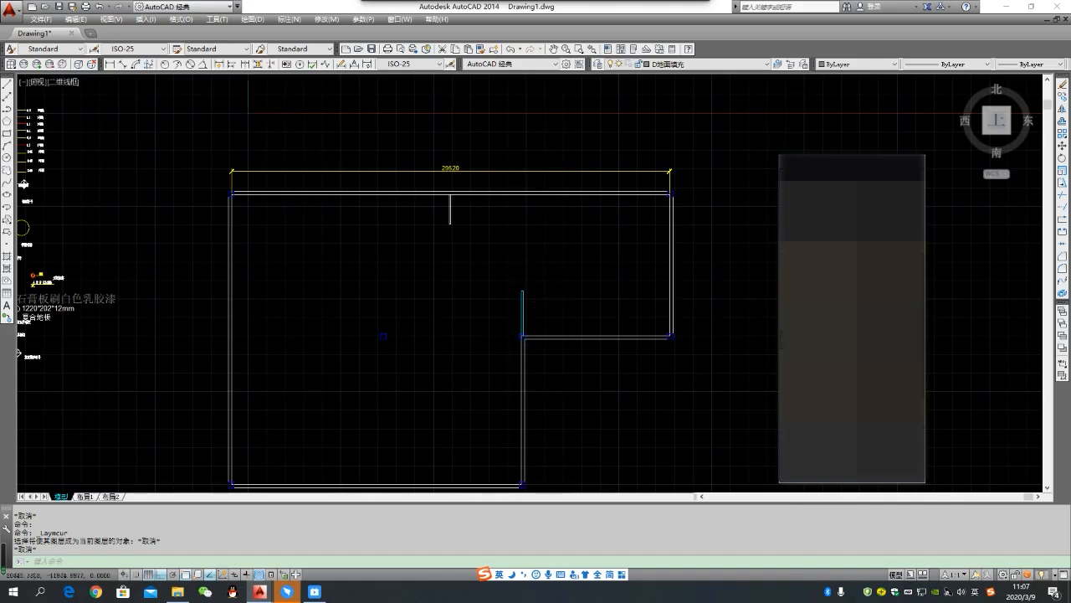
scroll(550, 288, up, 2)
drag(541, 315, 480, 267)
text(s)
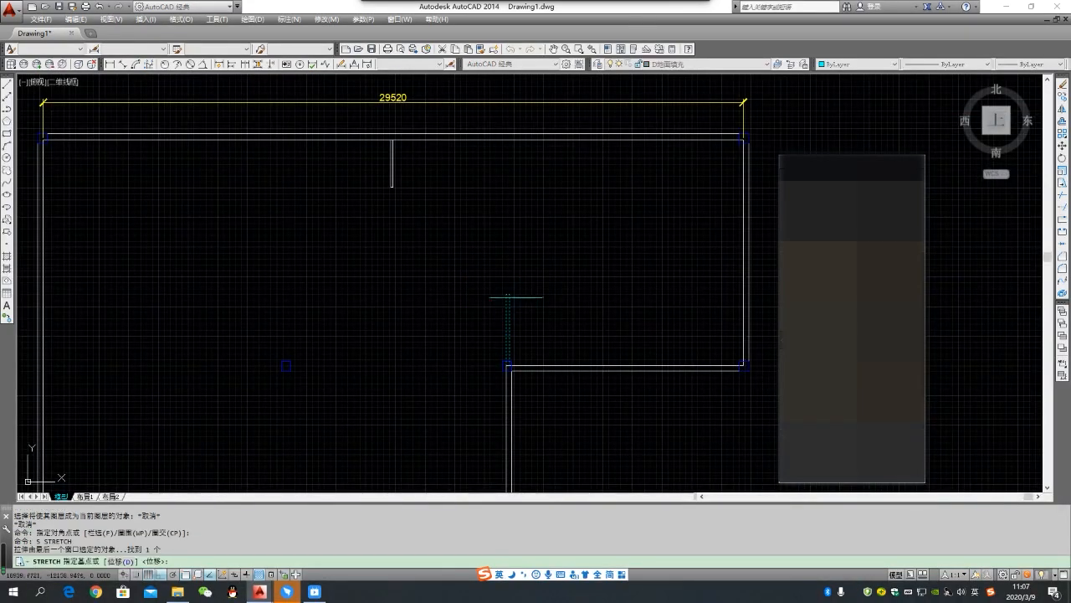
key(Return)
click(507, 294)
click(507, 144)
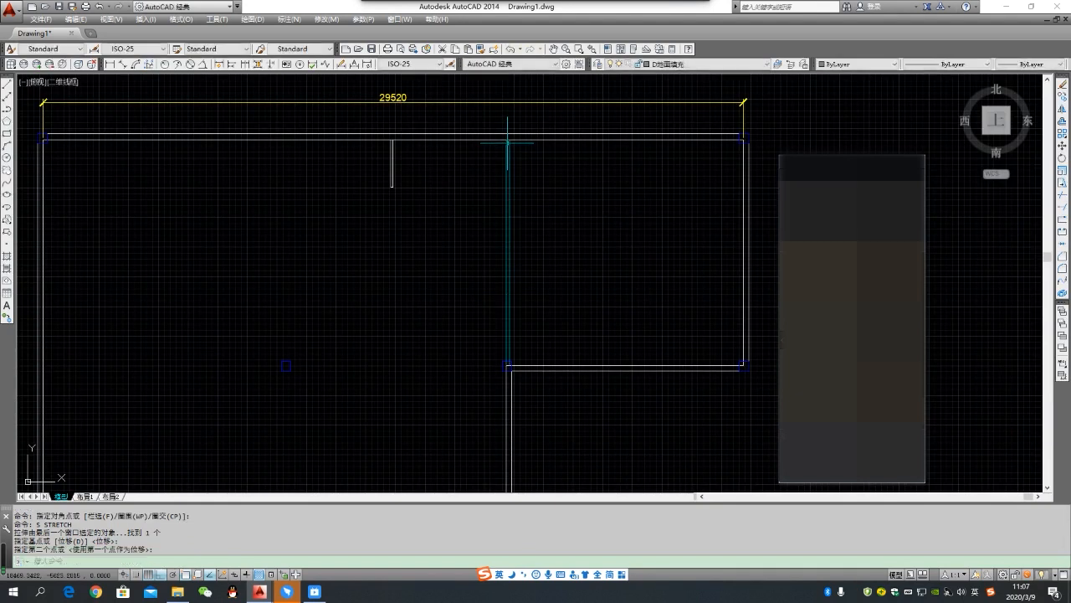
key(Escape)
- Draw four lines around the inner edges of the upper-right room, from the new wall's upper corner back to its start
scroll(553, 239, down, 4)
middle_drag(569, 245, 548, 251)
scroll(548, 251, up, 2)
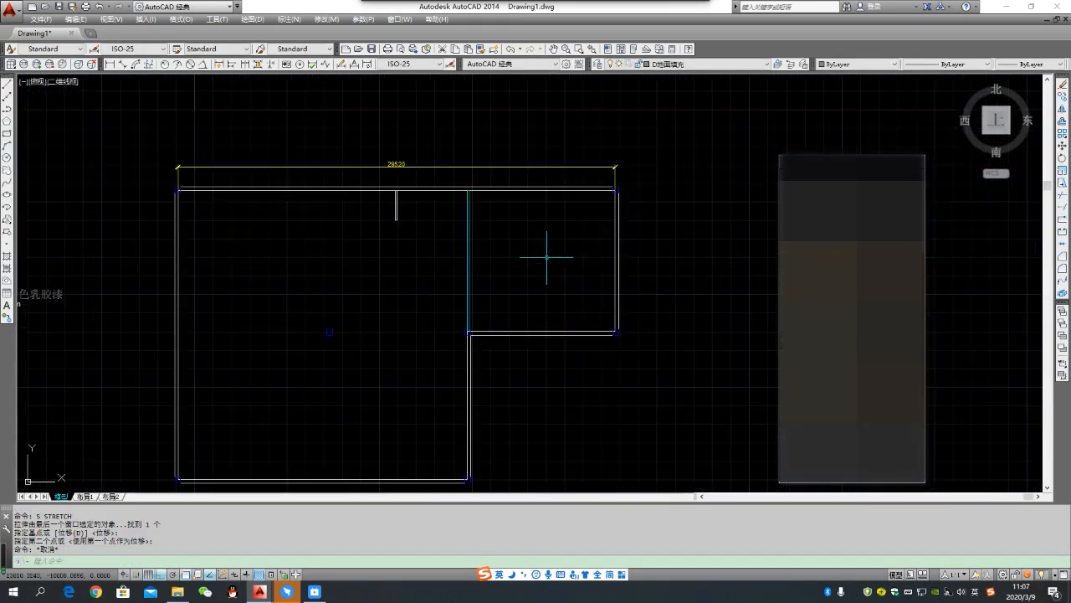
scroll(546, 216, up, 2)
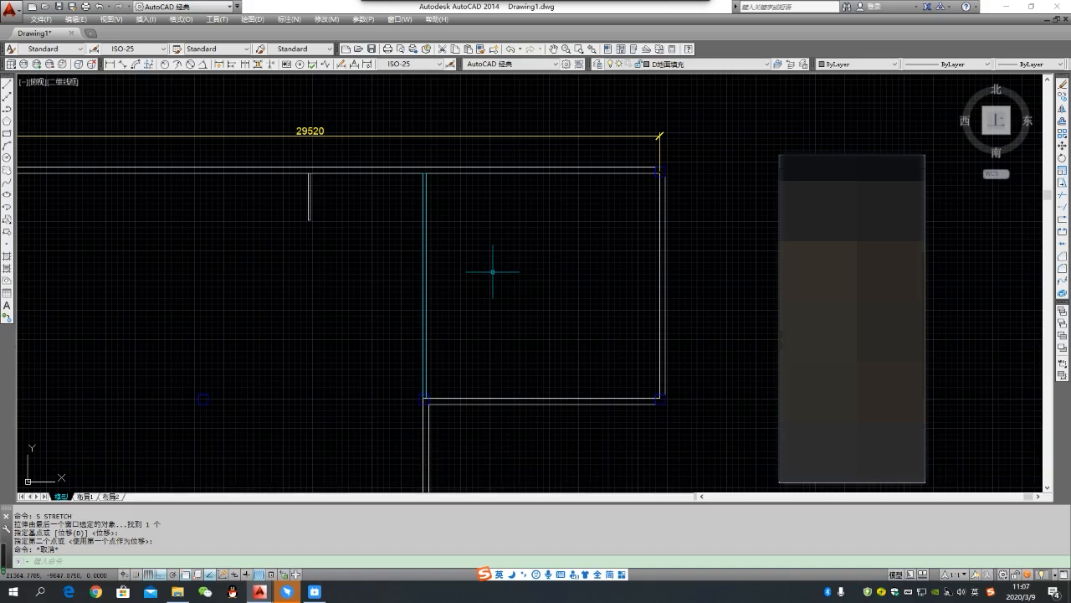
text(l)
key(Return)
click(426, 173)
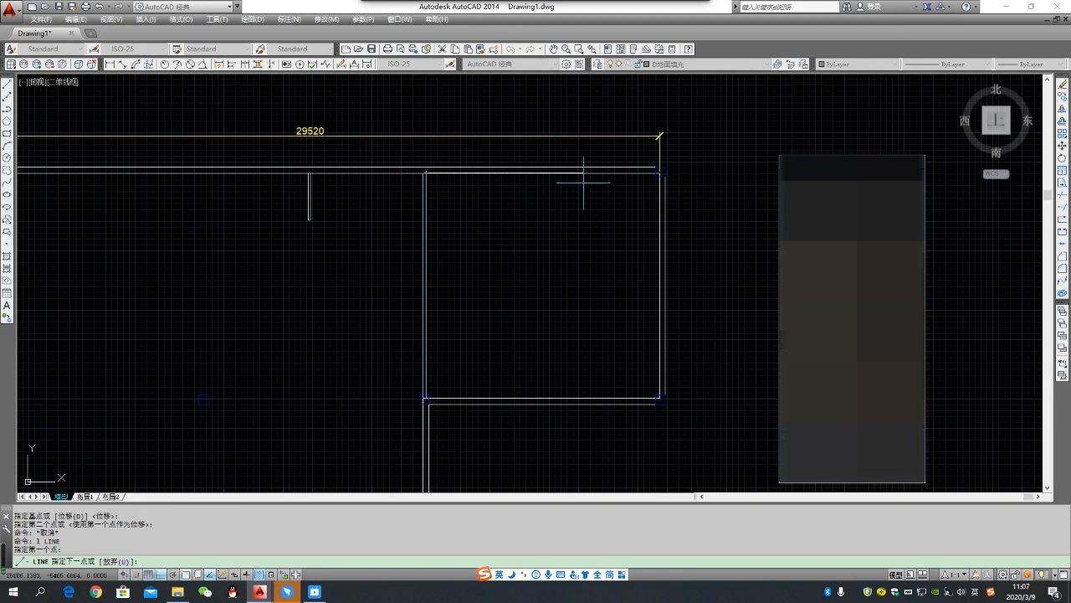
scroll(617, 166, up, 3)
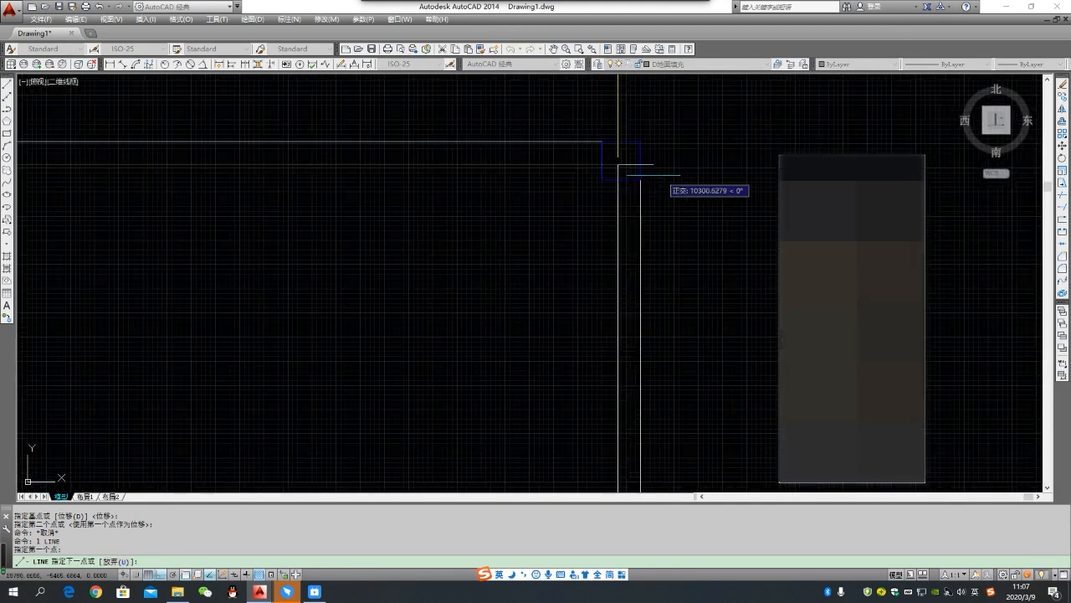
click(618, 164)
scroll(662, 167, down, 5)
scroll(669, 367, up, 4)
scroll(659, 406, down, 2)
scroll(640, 419, up, 4)
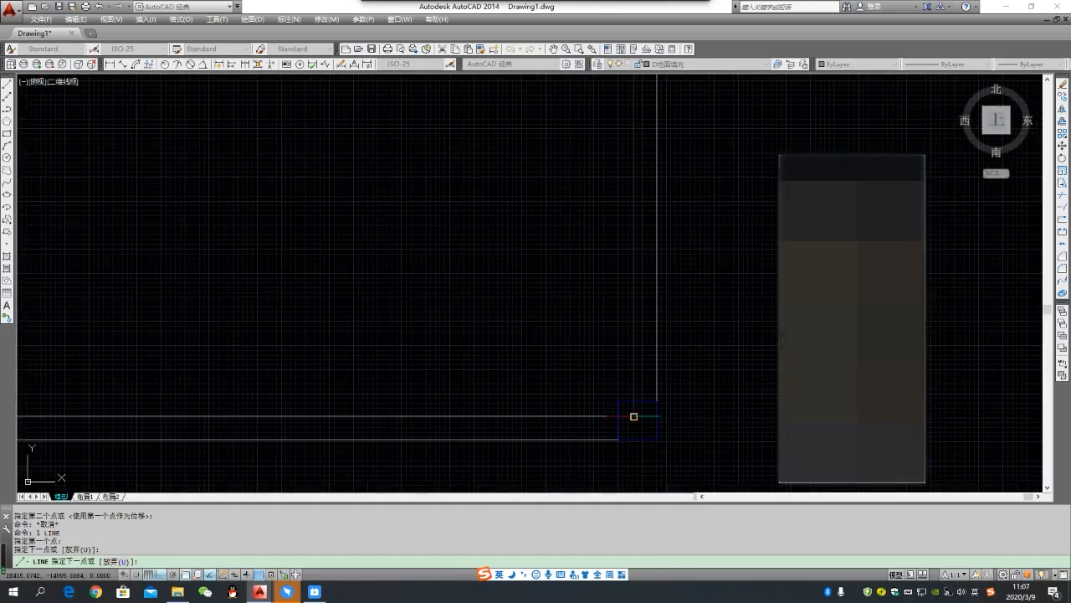
click(633, 416)
scroll(706, 422, down, 6)
scroll(482, 422, up, 4)
click(429, 424)
scroll(452, 384, down, 7)
scroll(452, 384, up, 5)
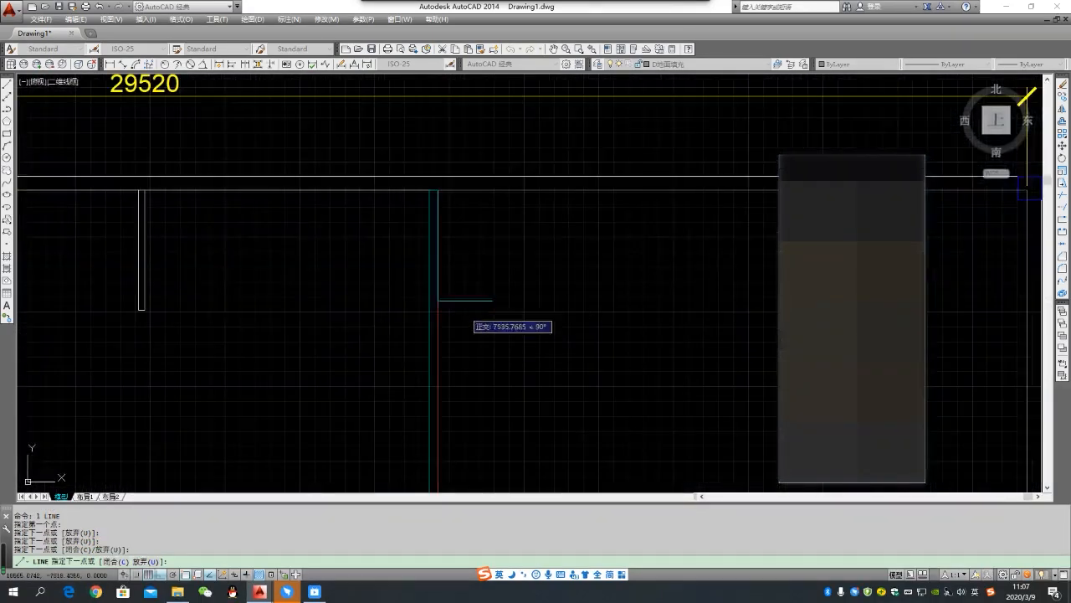
click(437, 190)
key(Escape)
- Start a hatch and choose the predefined DOLMIT pattern for it
scroll(479, 276, down, 4)
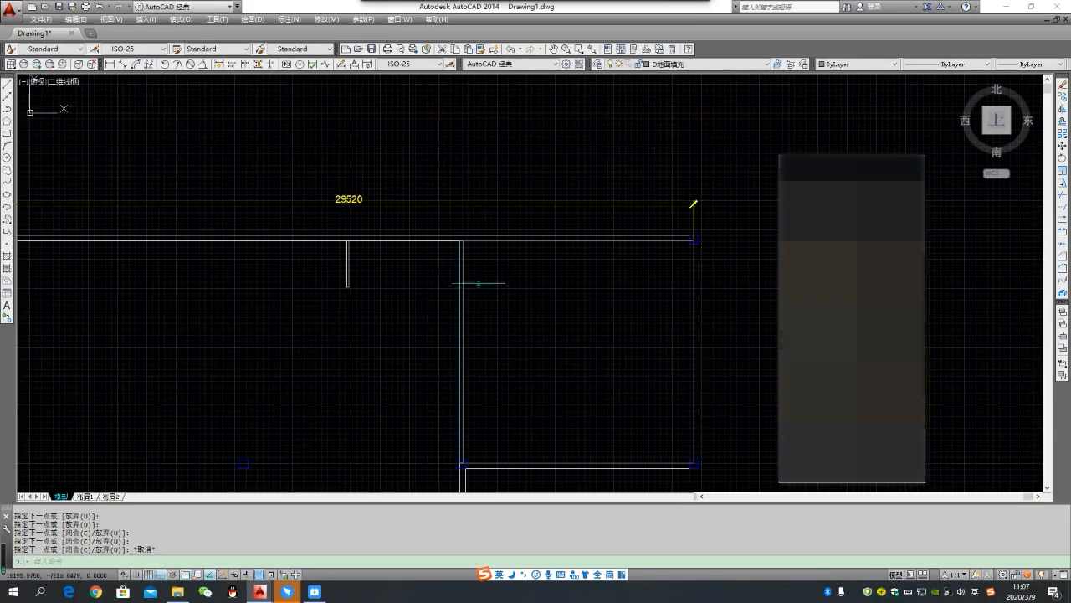
text(h)
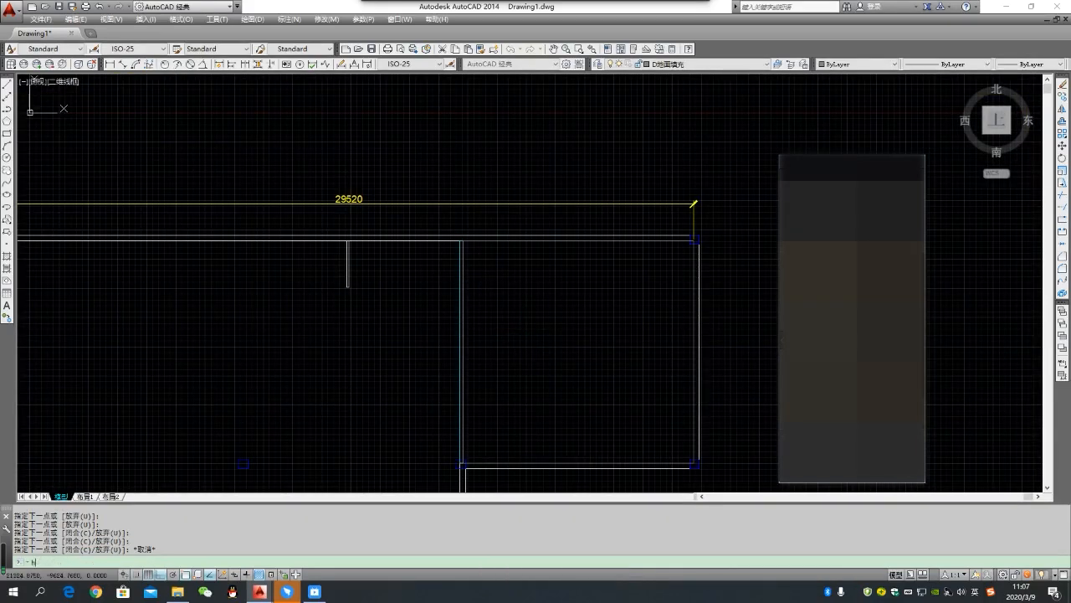
key(Return)
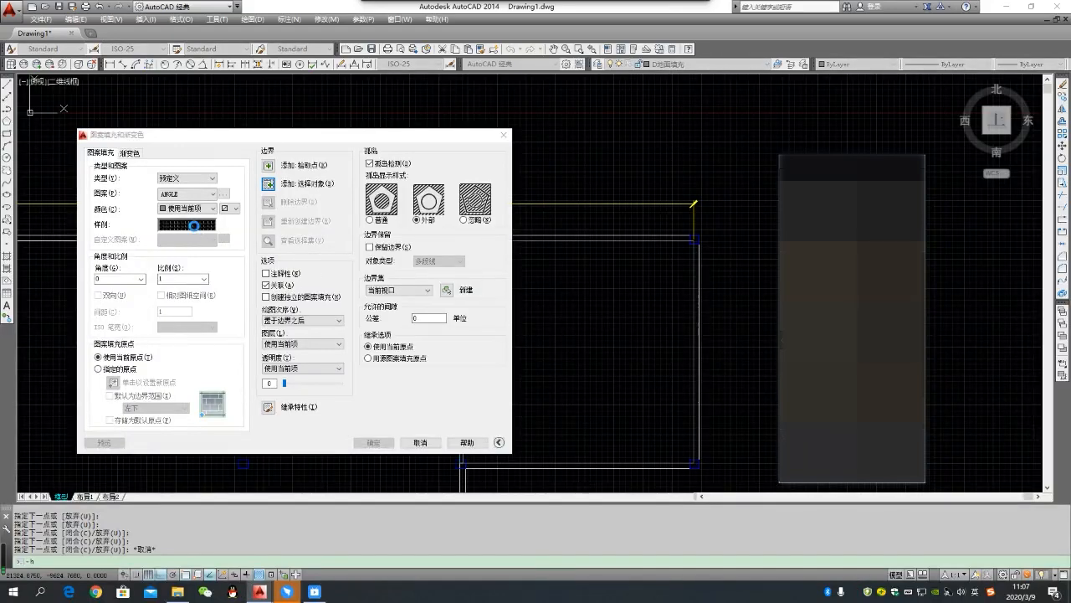
click(196, 225)
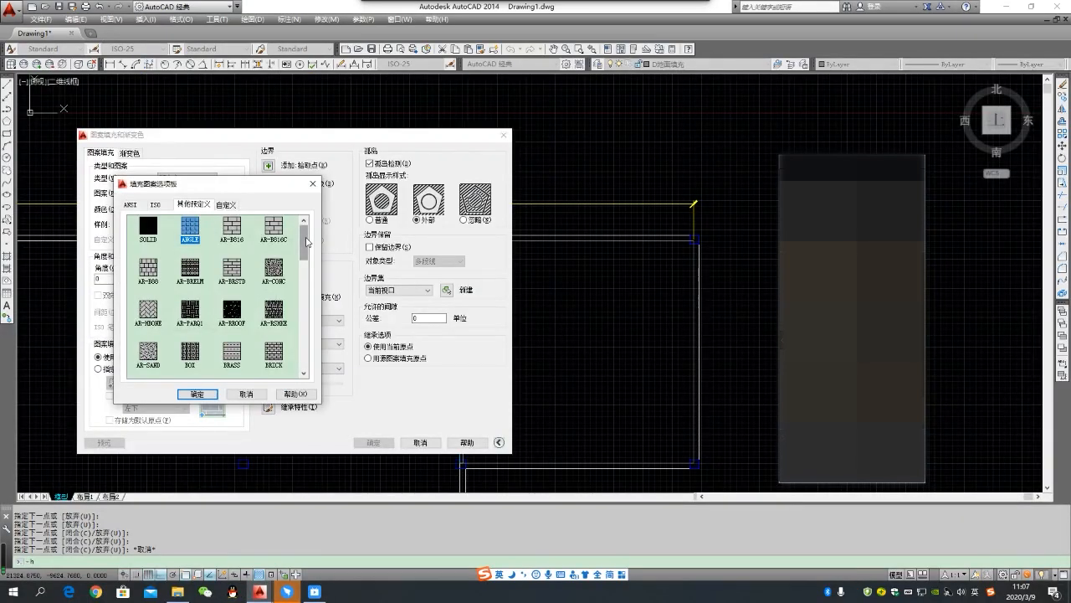
drag(306, 242, 303, 270)
click(195, 315)
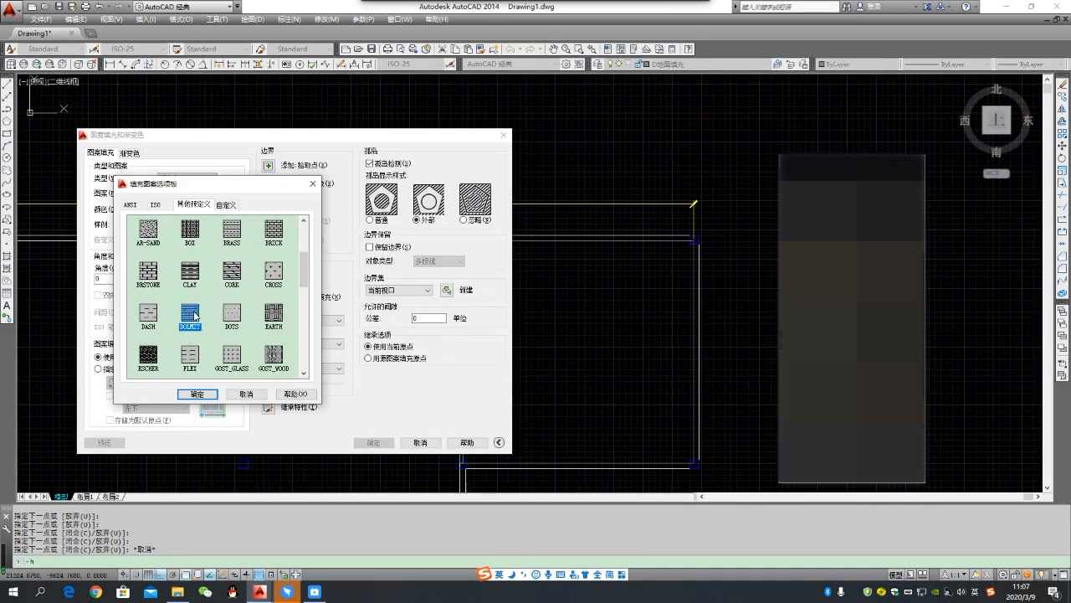
click(199, 394)
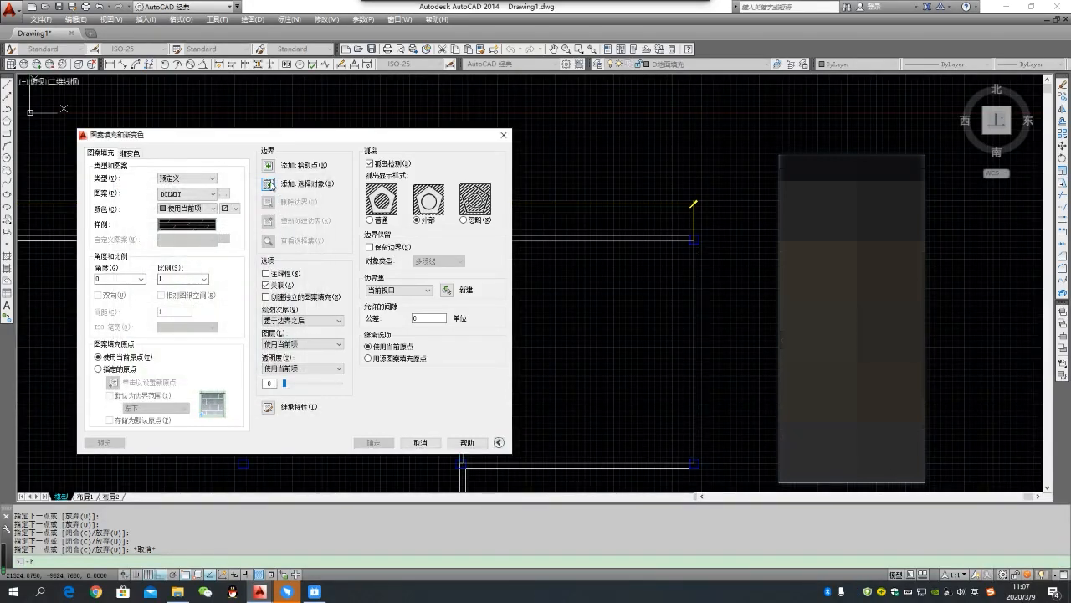
- Select the upper-right room's four outline lines as the boundary and apply the DOLMIT hatch at angle 0 and scale 1
click(268, 183)
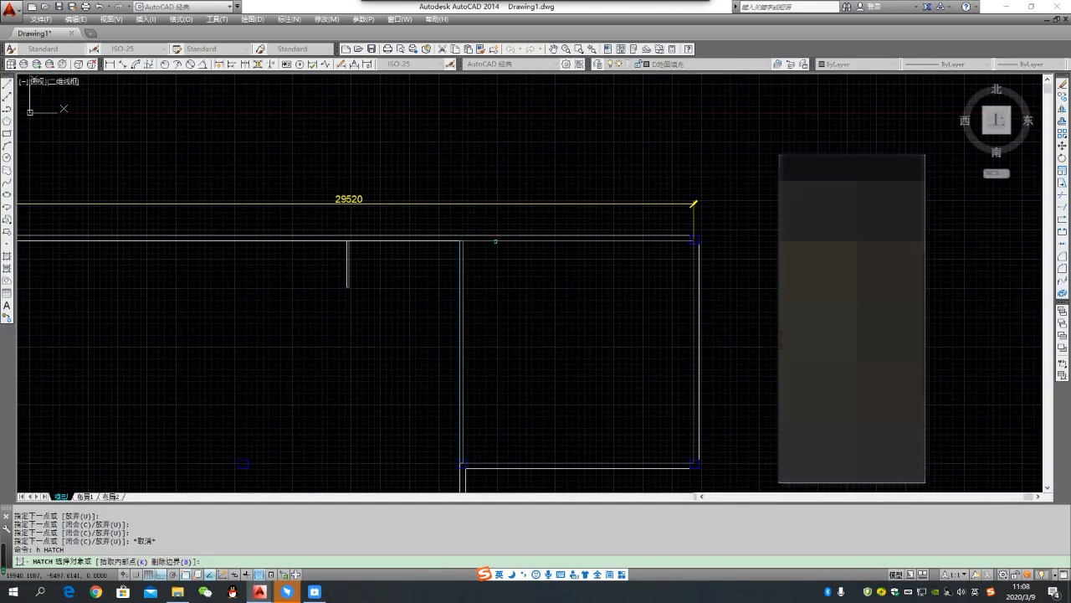
click(495, 241)
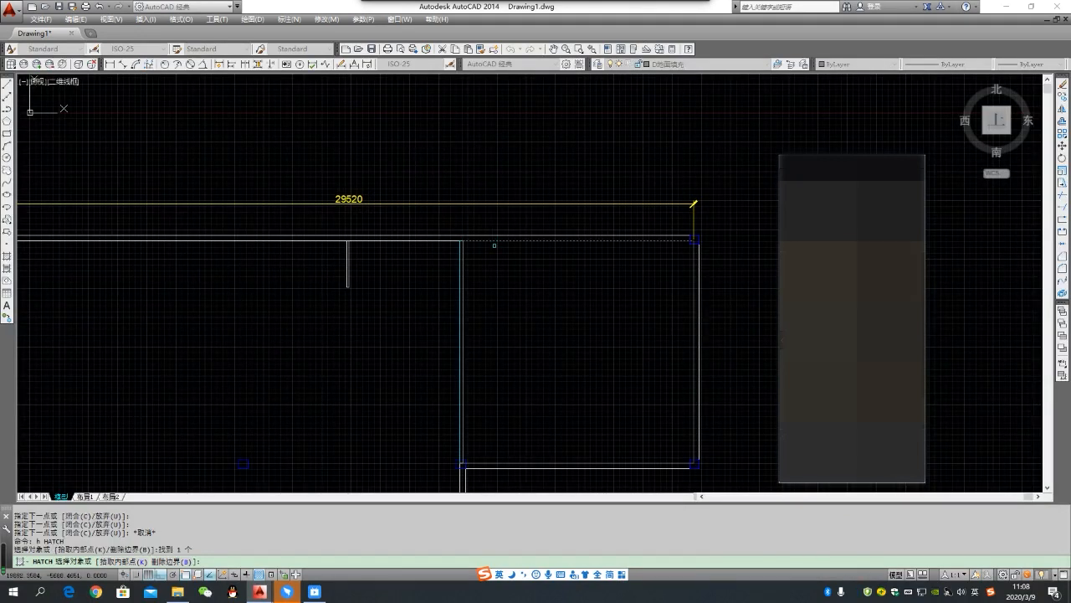
click(693, 370)
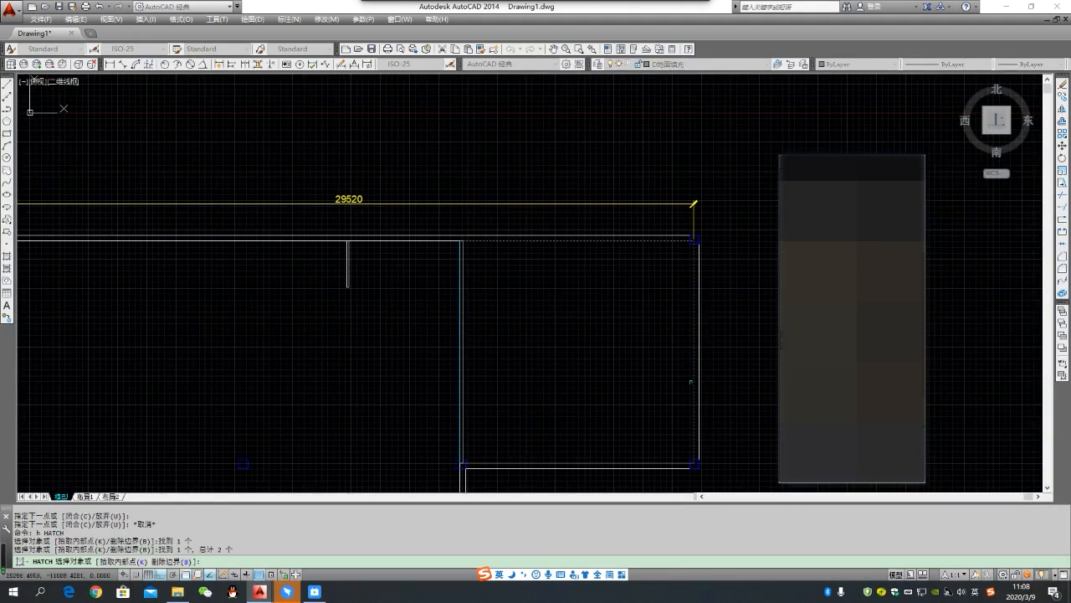
click(623, 463)
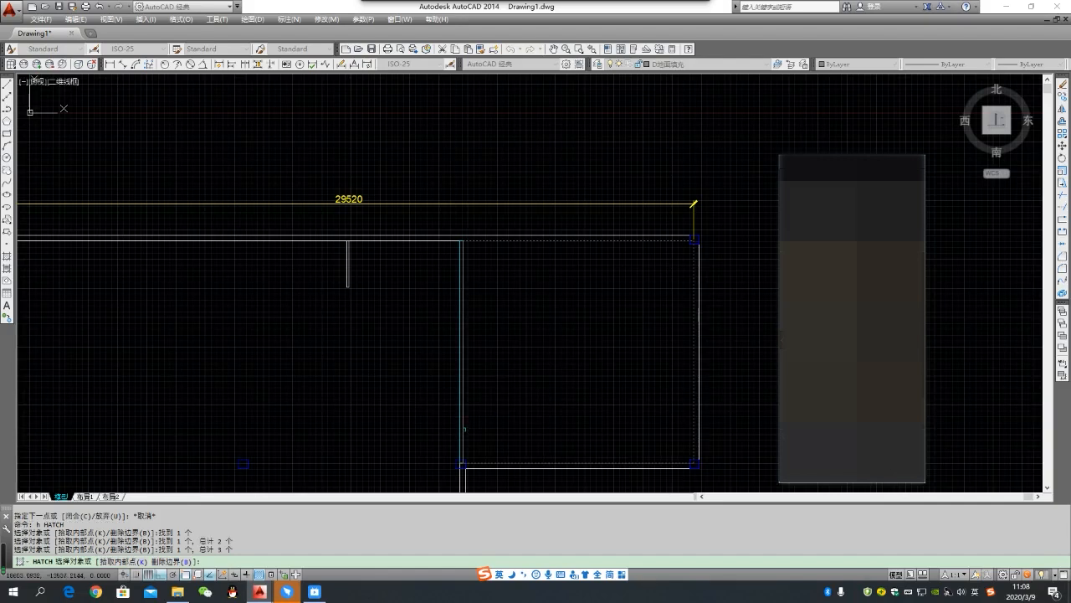
click(463, 427)
key(Return)
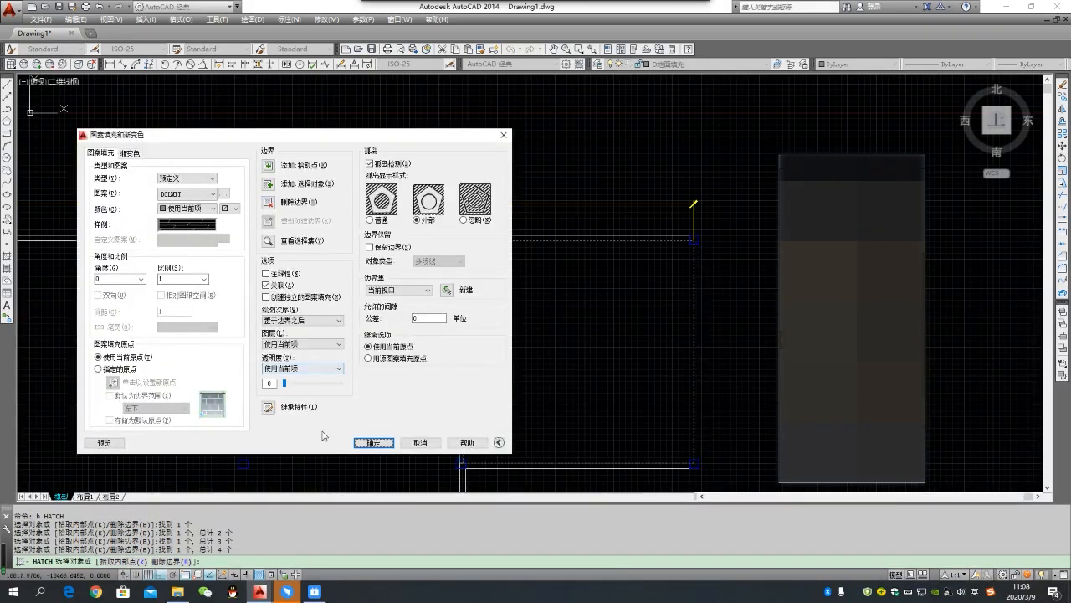
click(376, 441)
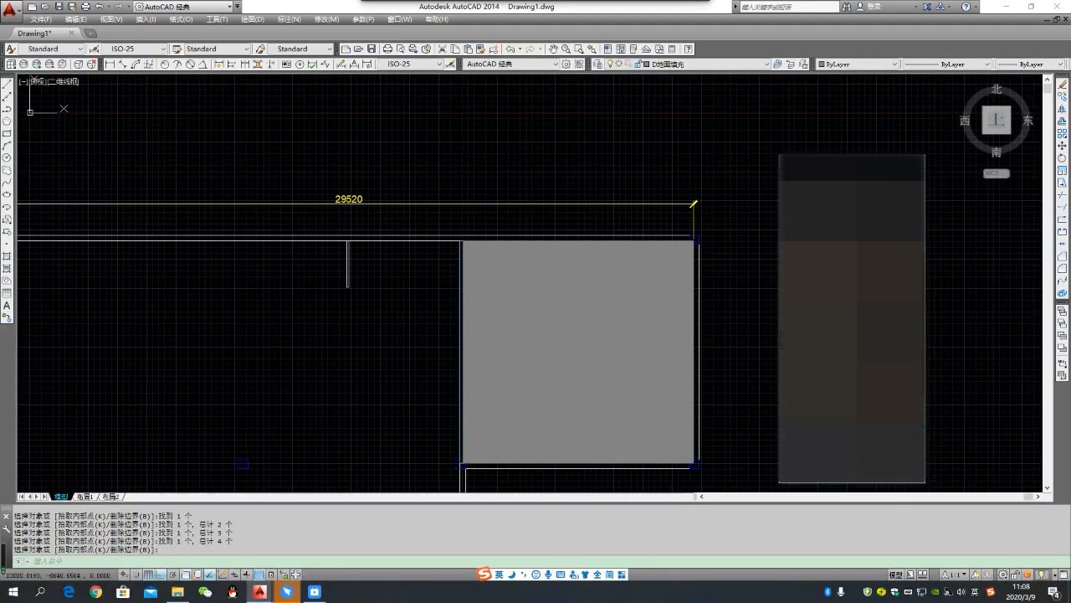
- Set the upper-right room's DOLMIT hatch scale to 50 and deselect the hatch
double_click(567, 315)
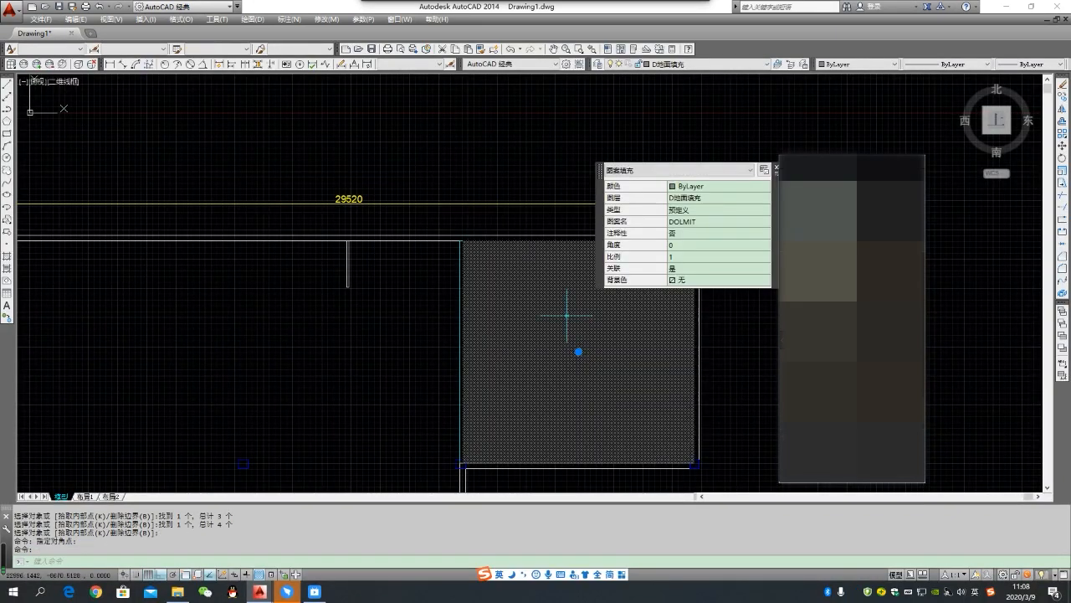
click(689, 258)
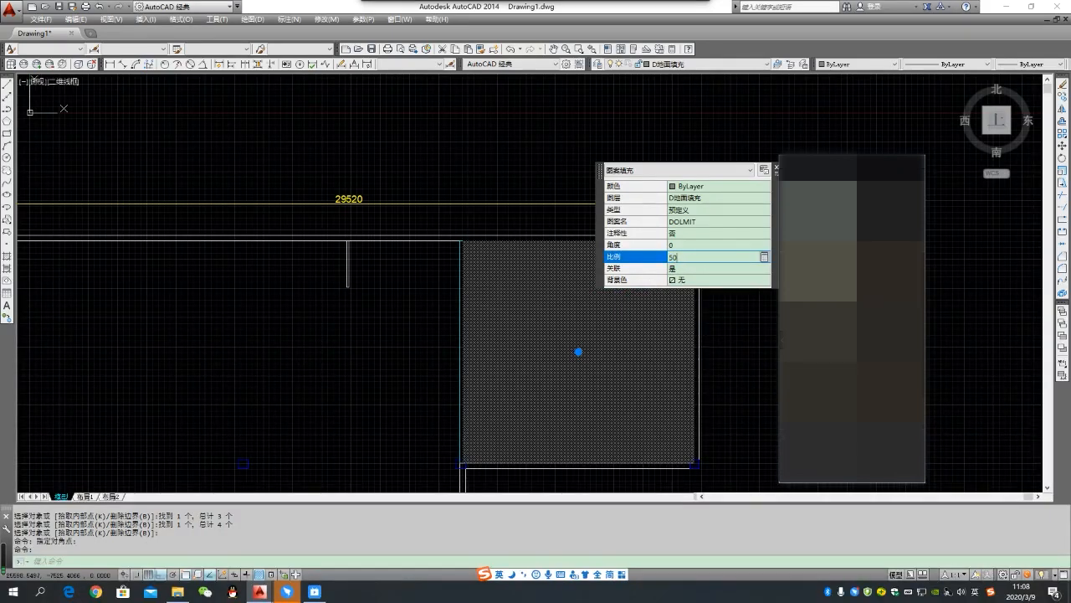
click(689, 263)
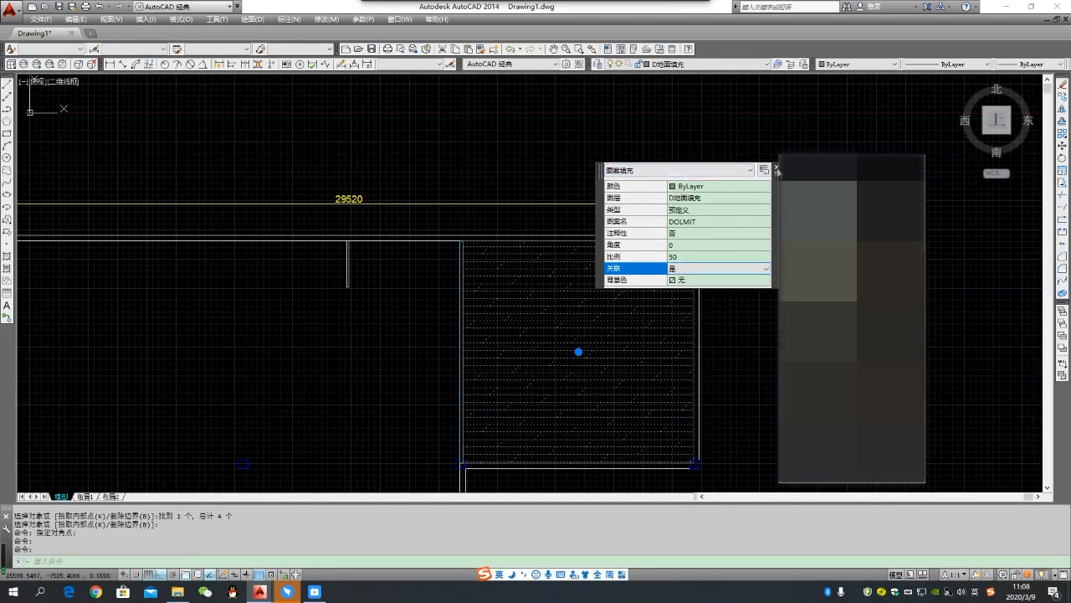
click(777, 169)
key(Escape)
scroll(574, 287, up, 2)
scroll(471, 299, down, 4)
scroll(486, 302, up, 2)
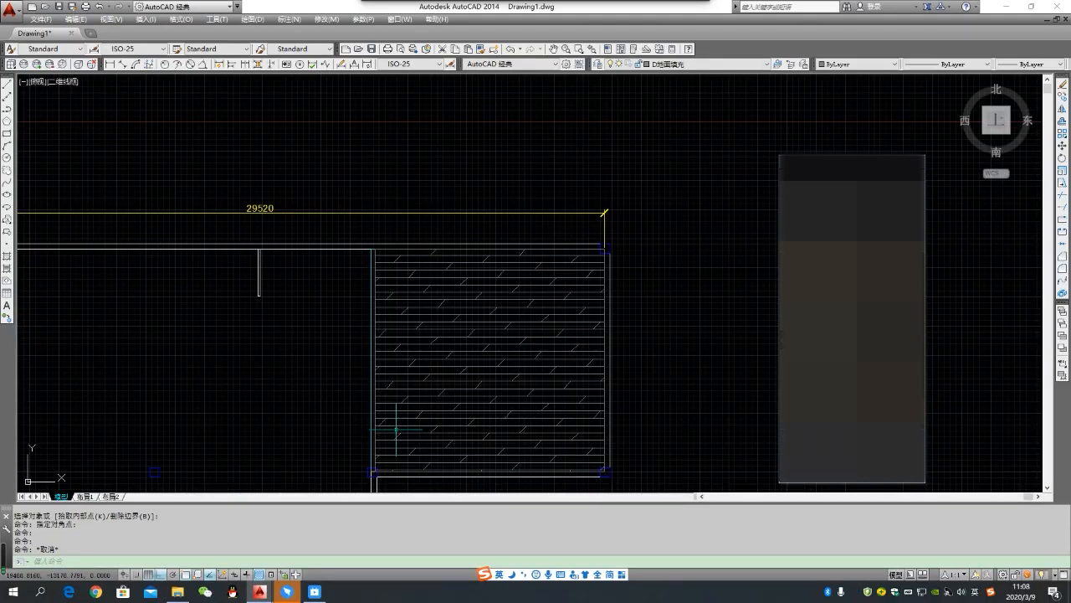
scroll(550, 262, down, 4)
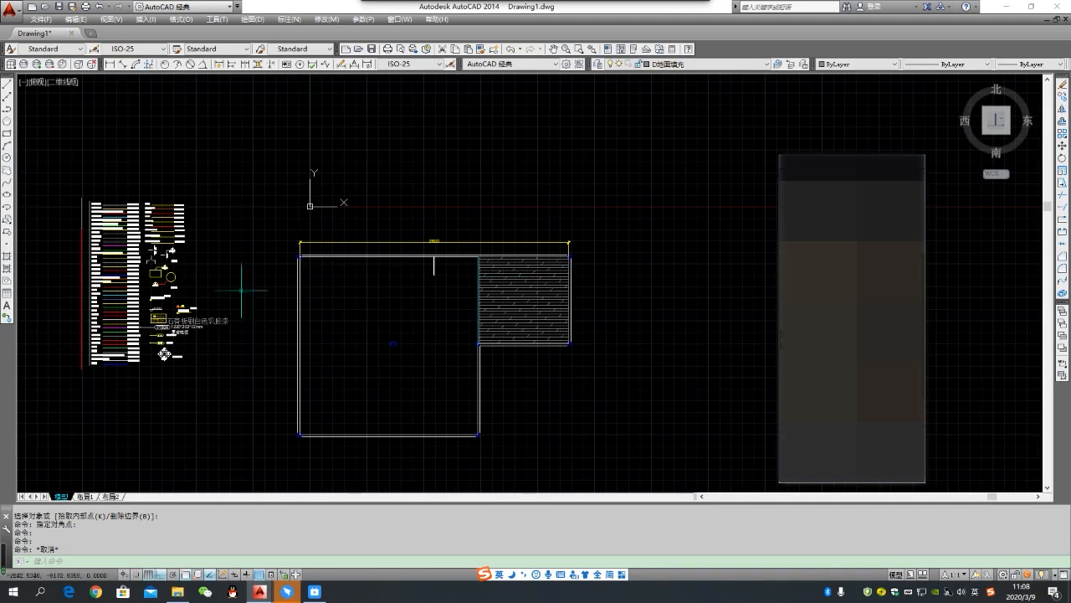
scroll(67, 193, up, 4)
scroll(208, 205, down, 4)
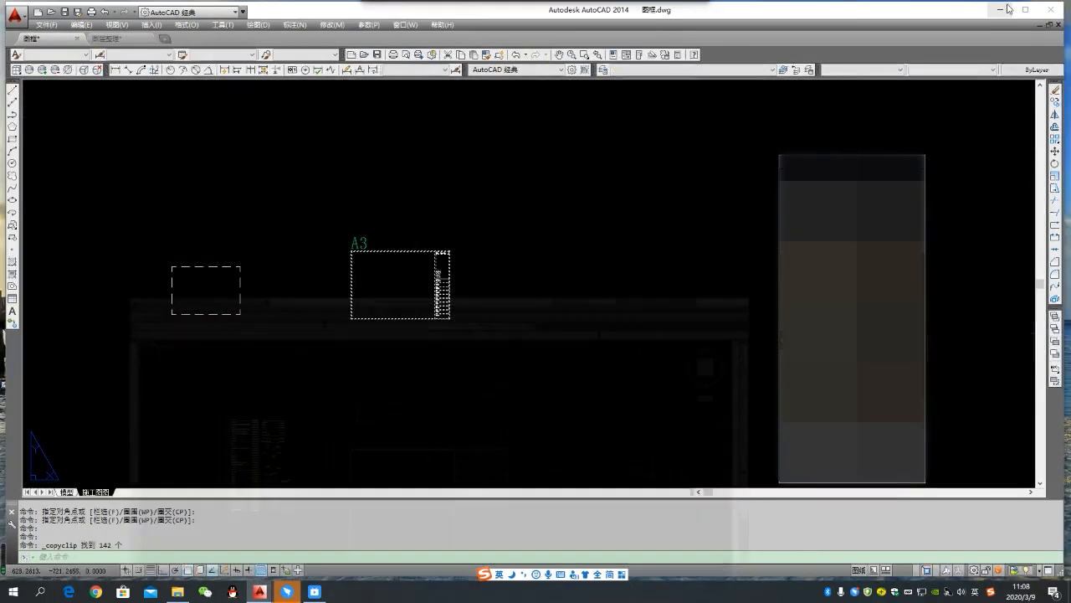
- Minimise the open drawing windows and open CAD常用图库.dwg from the desktop
click(1031, 7)
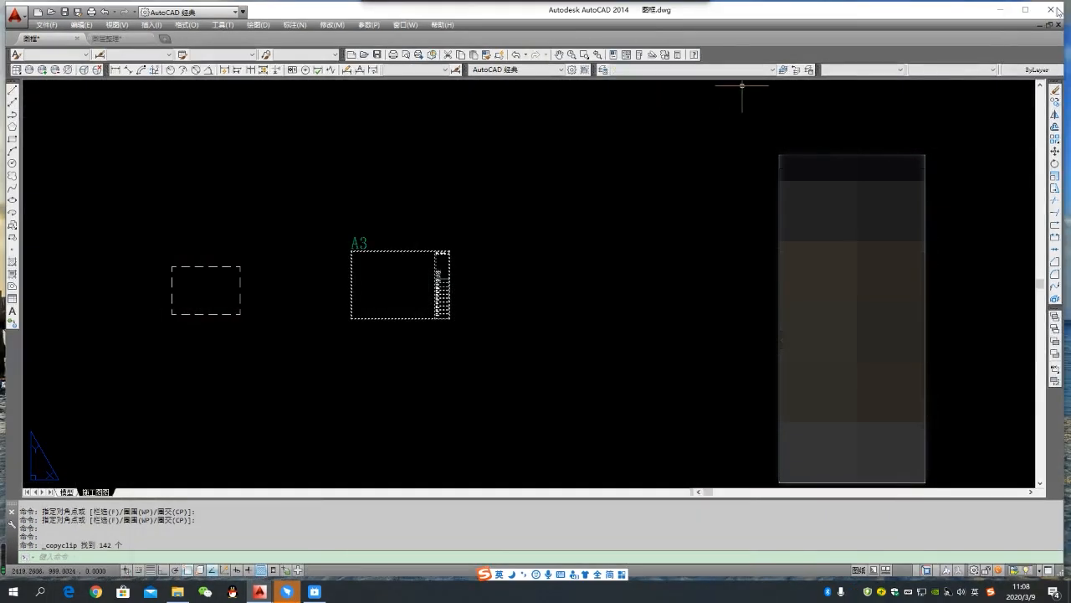
click(1008, 10)
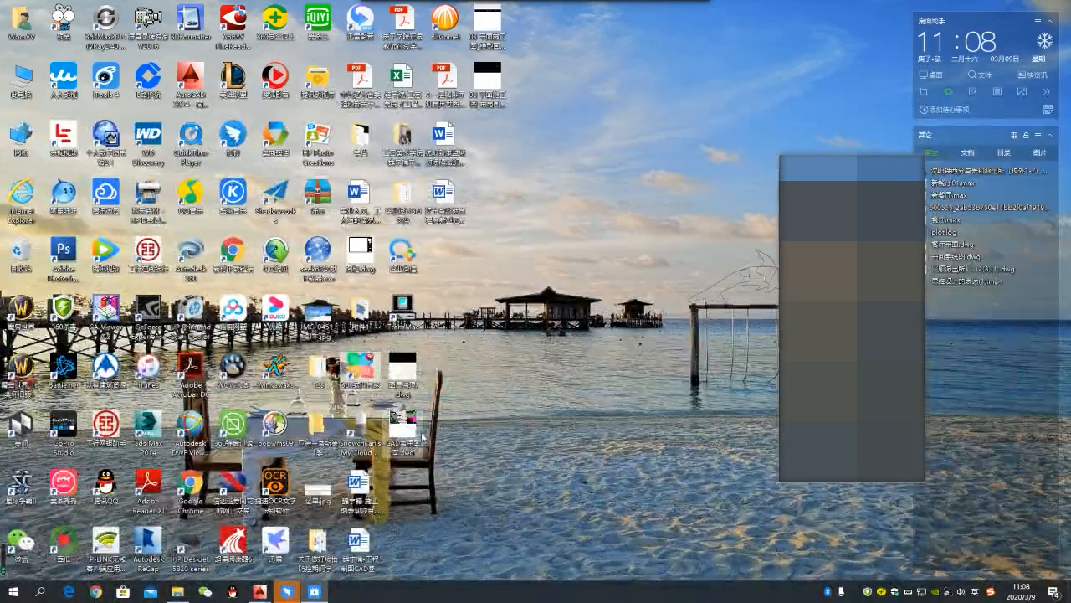
double_click(406, 425)
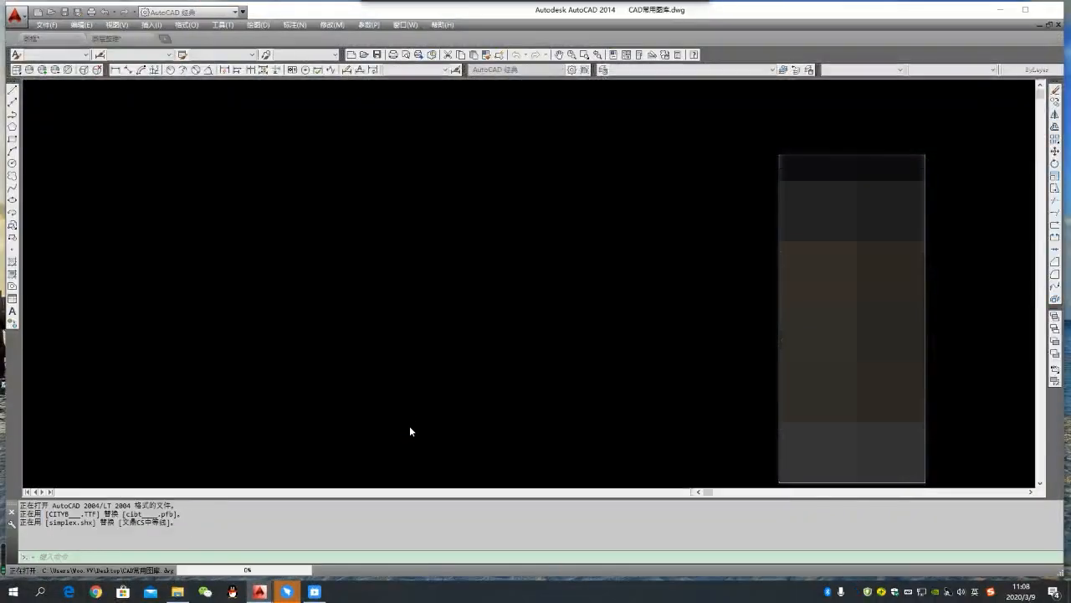
- Substitute the big font gbcbig.shx for the missing fonts of styles FS64F, HTS and HZXY while the library drawing loads
click(480, 287)
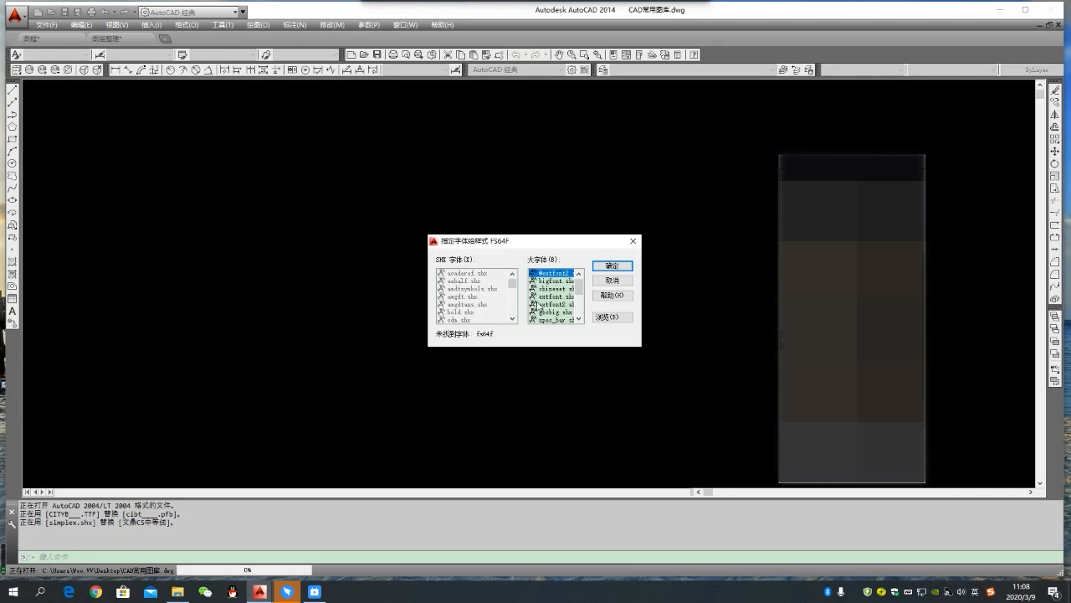
click(543, 312)
key(Return)
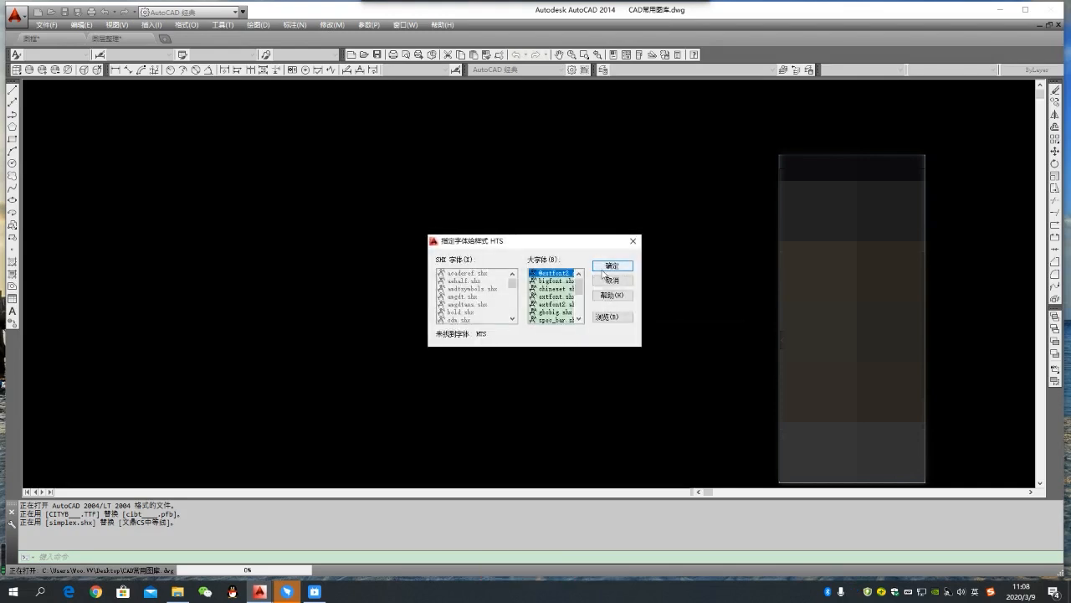
scroll(548, 312, down, 1)
click(549, 313)
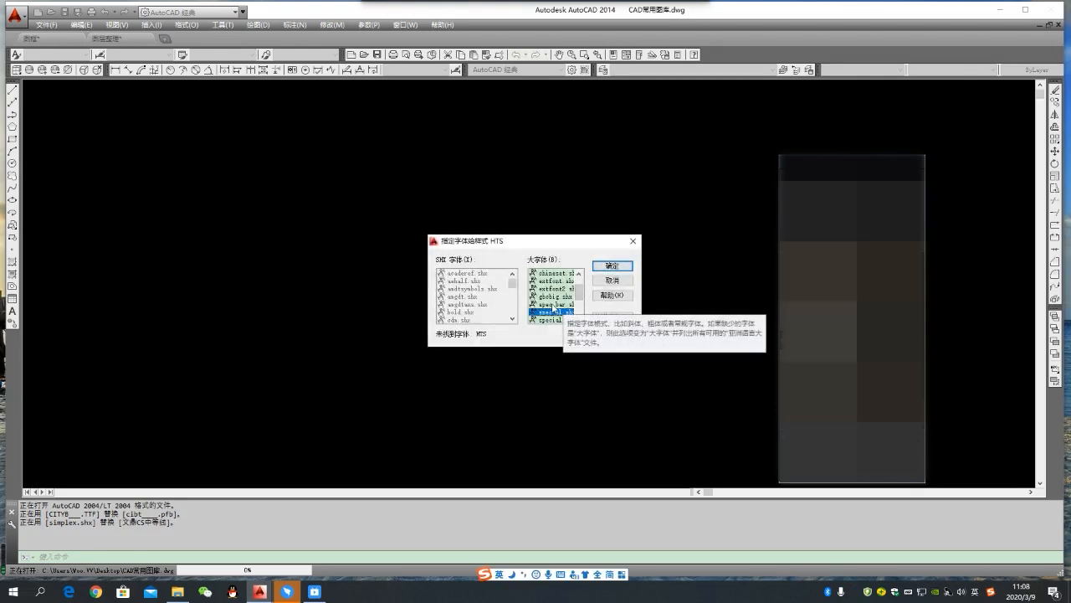
click(564, 297)
click(612, 267)
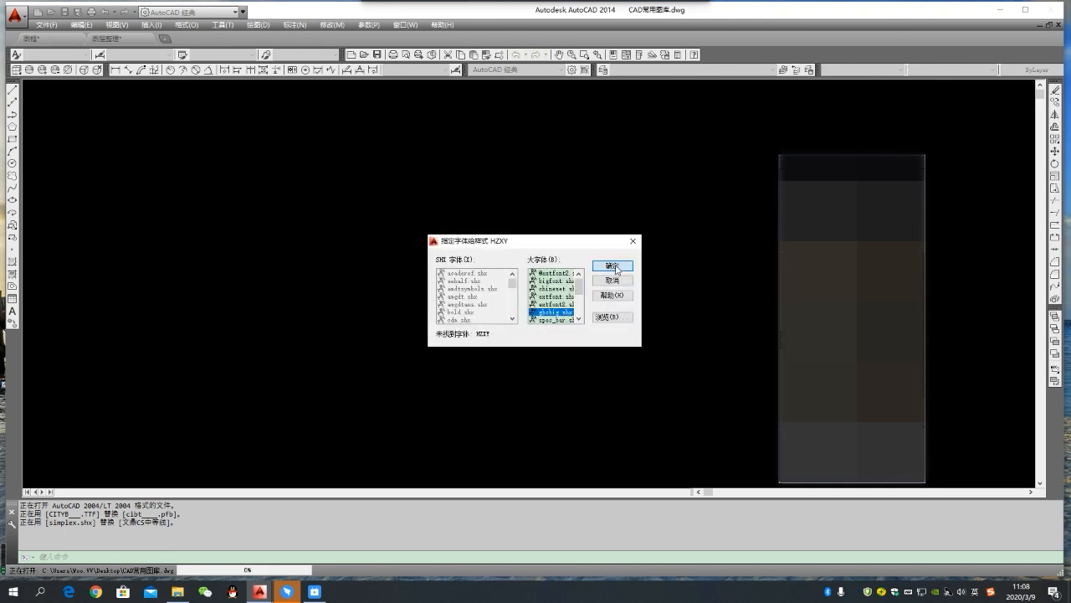
click(613, 278)
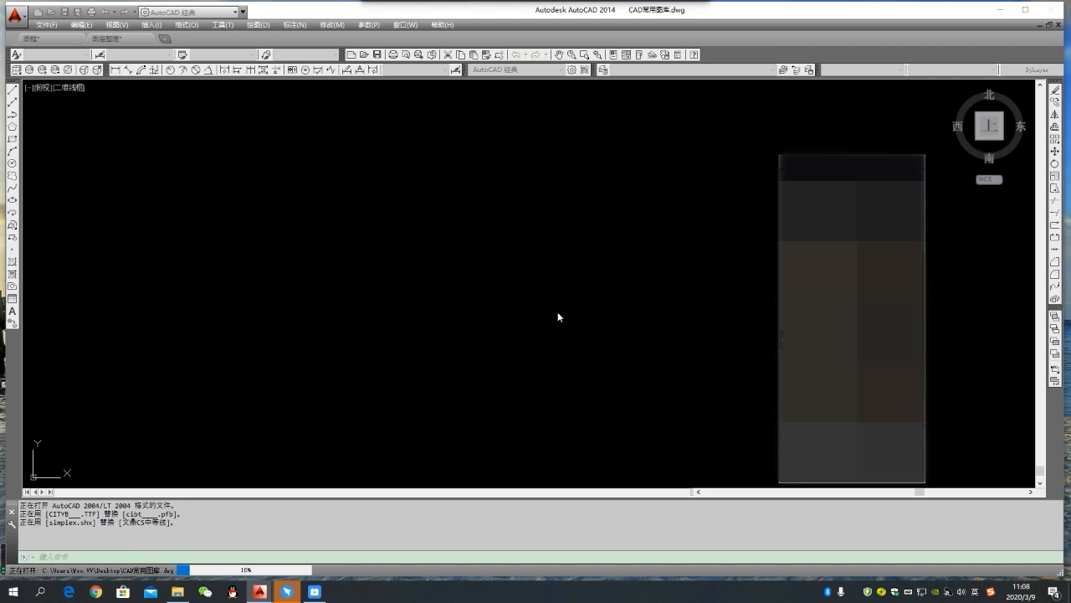
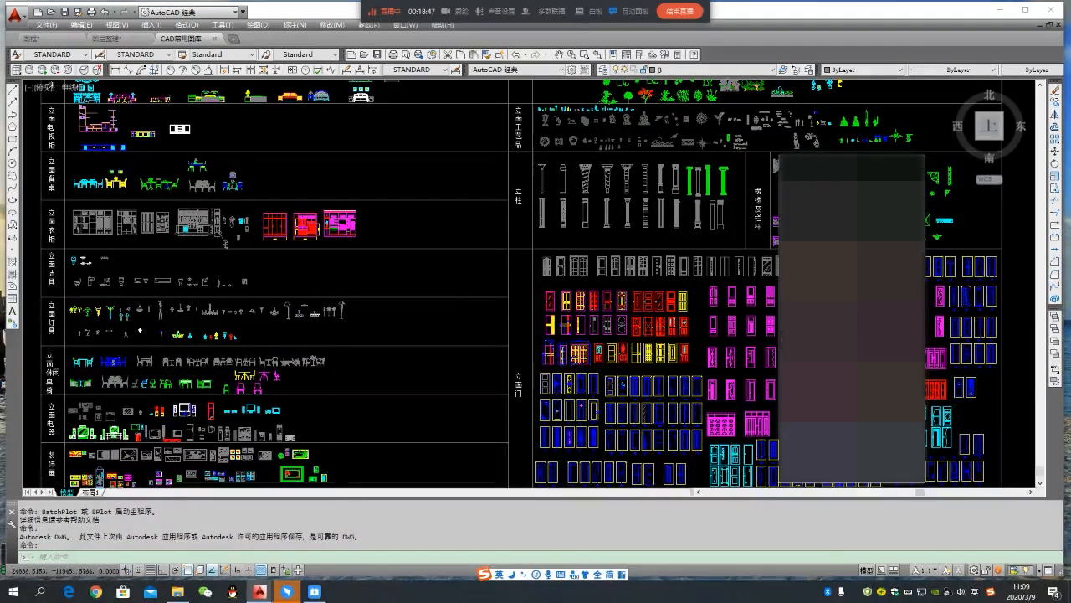
- Copy the plain cyan single bed from the bed row of the 平面图库 section to the clipboard
scroll(323, 321, down, 3)
mouse_move(279, 172)
middle_down()
mouse_move(380, 351)
mouse_move(380, 420)
middle_up()
scroll(387, 278, up, 2)
mouse_move(387, 276)
middle_down()
mouse_move(400, 299)
mouse_move(392, 402)
middle_up()
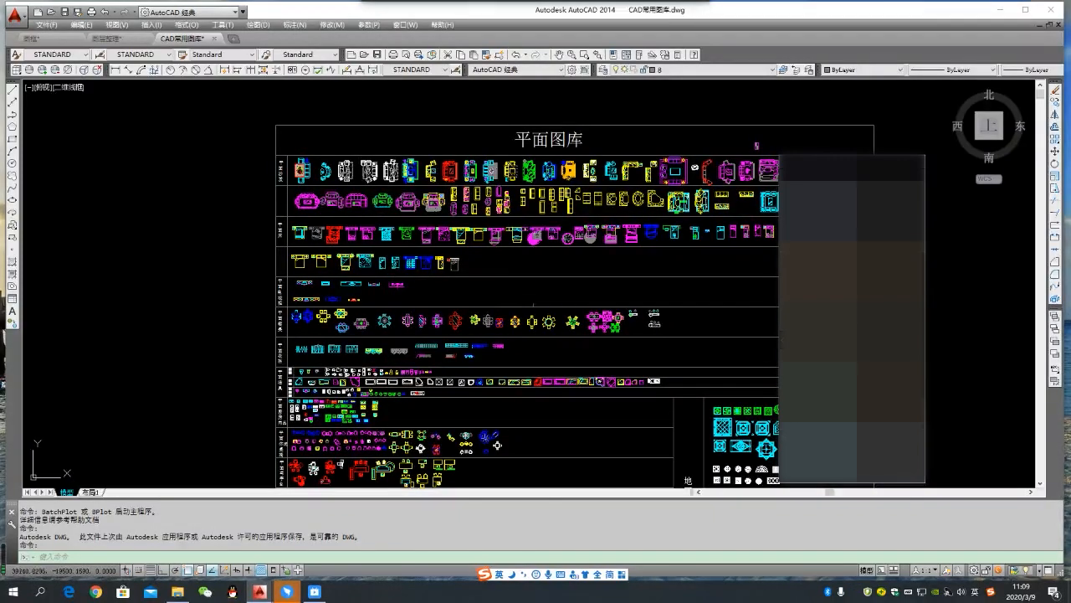
middle_drag(756, 145, 641, 179)
scroll(706, 125, up, 5)
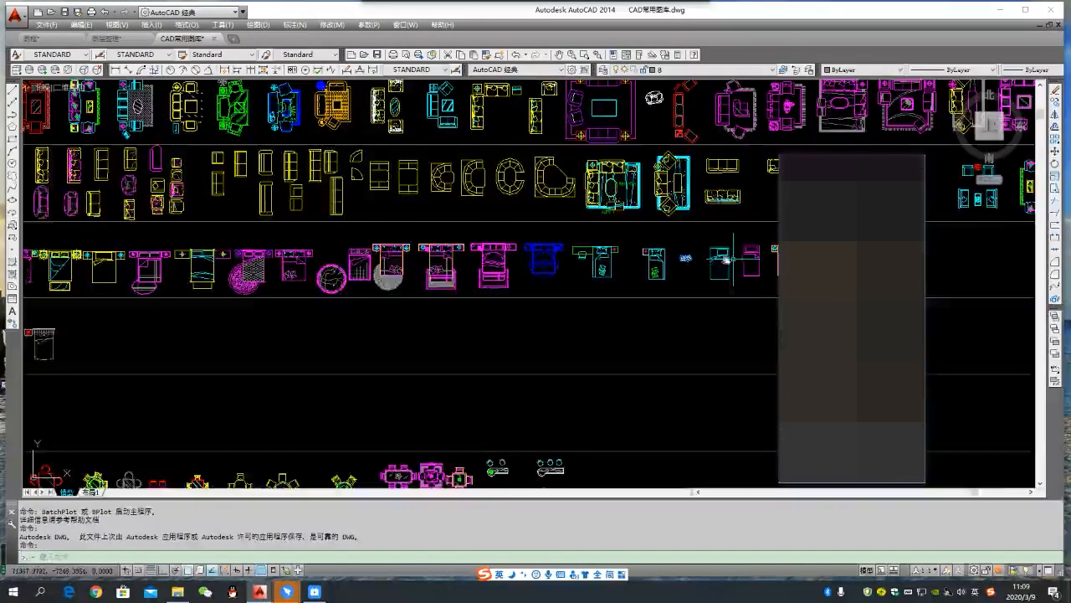
scroll(930, 243, up, 3)
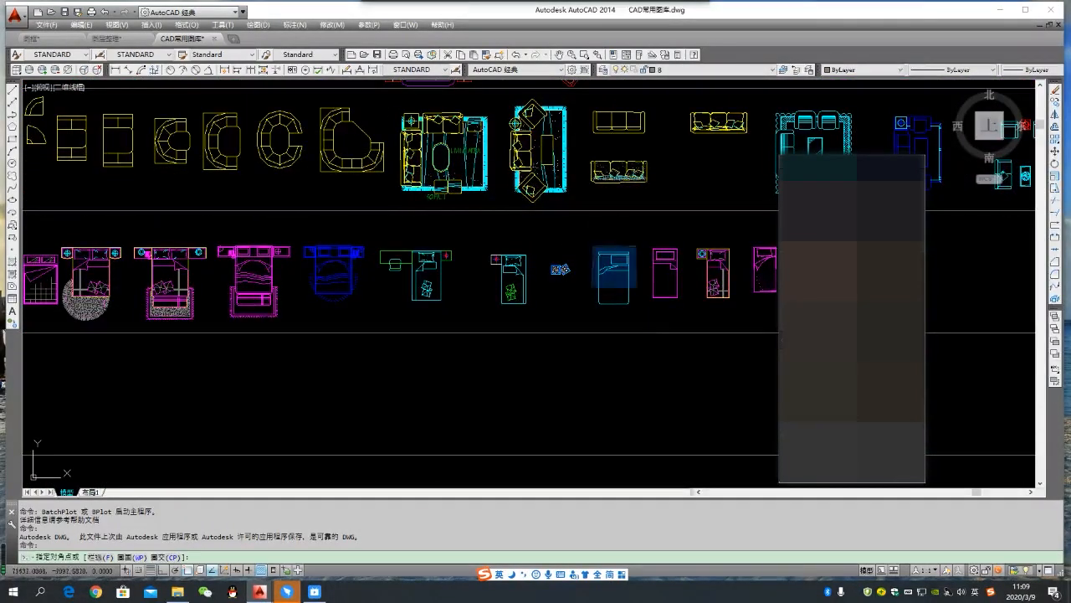
click(629, 292)
click(593, 242)
click(643, 316)
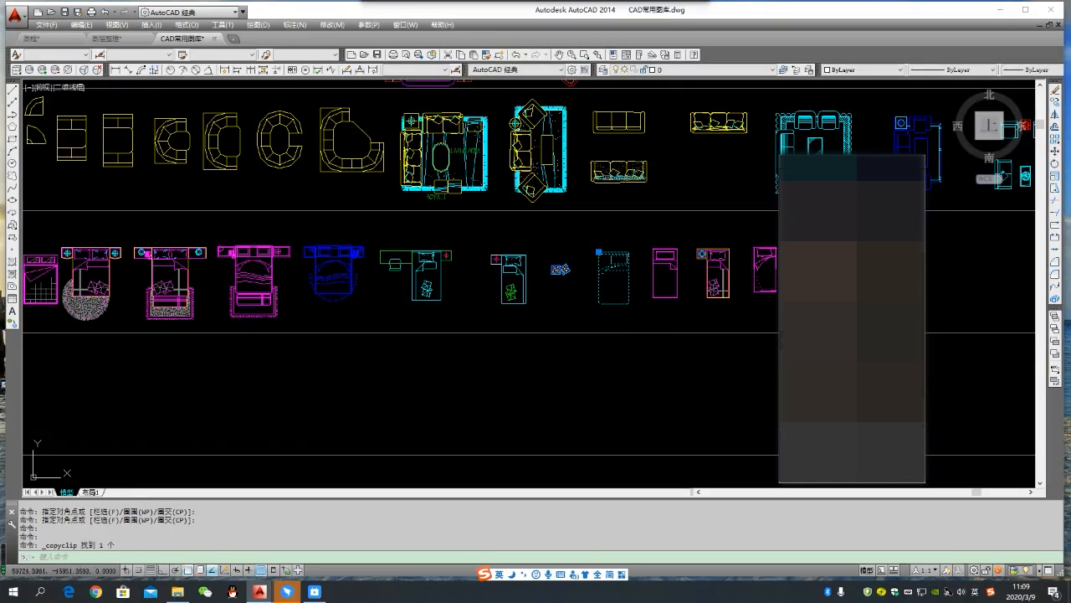
- Switch to Drawing1.dwg and paste the copied single bed inside the hatched upper-right room
mouse_move(257, 592)
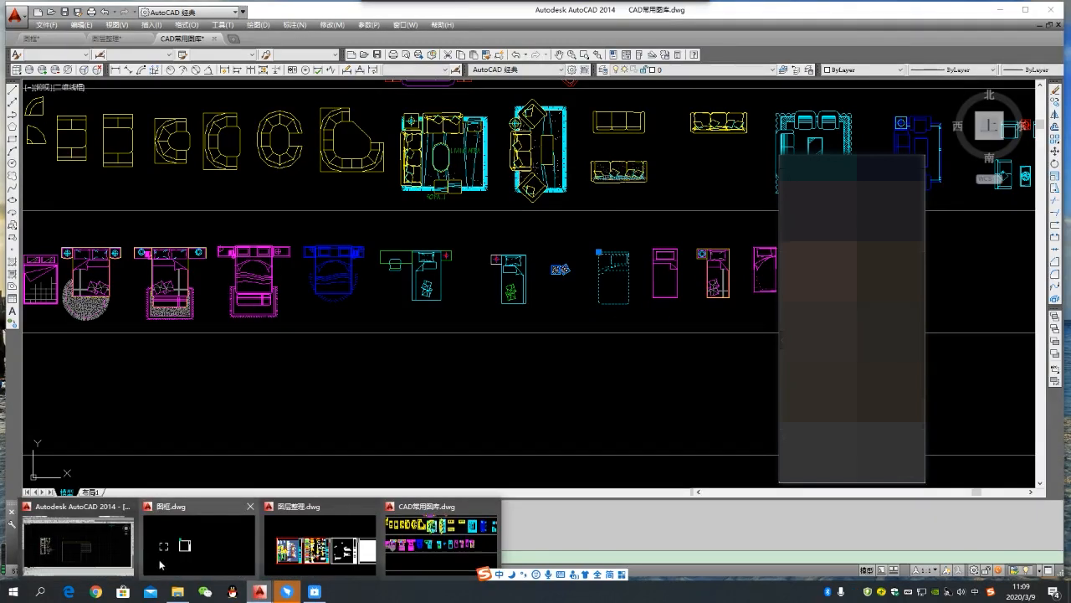
click(78, 544)
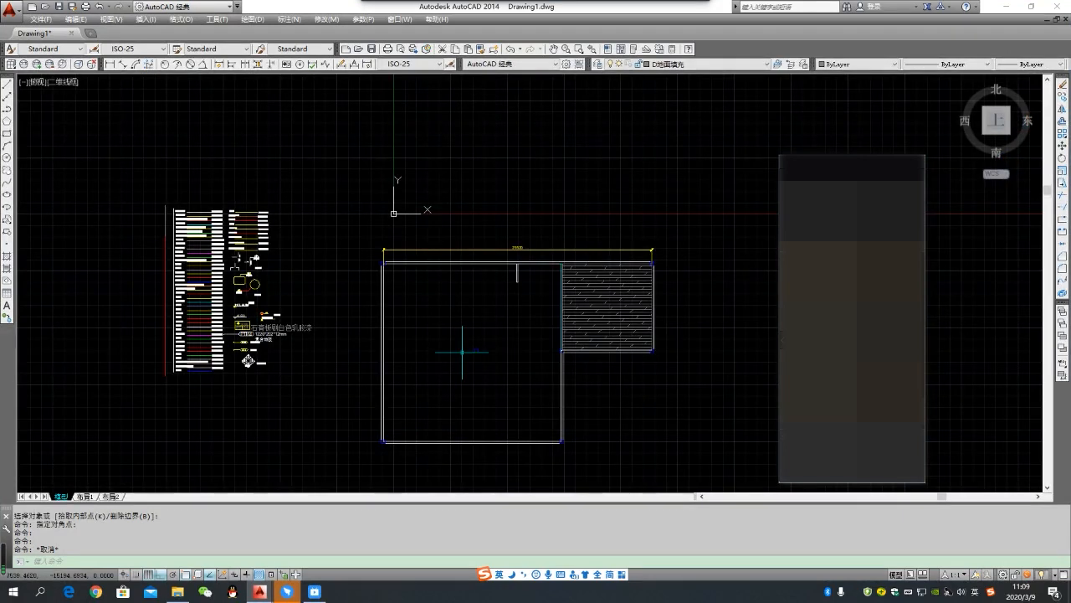
key(ctrl+v)
scroll(478, 335, up, 3)
scroll(490, 341, down, 3)
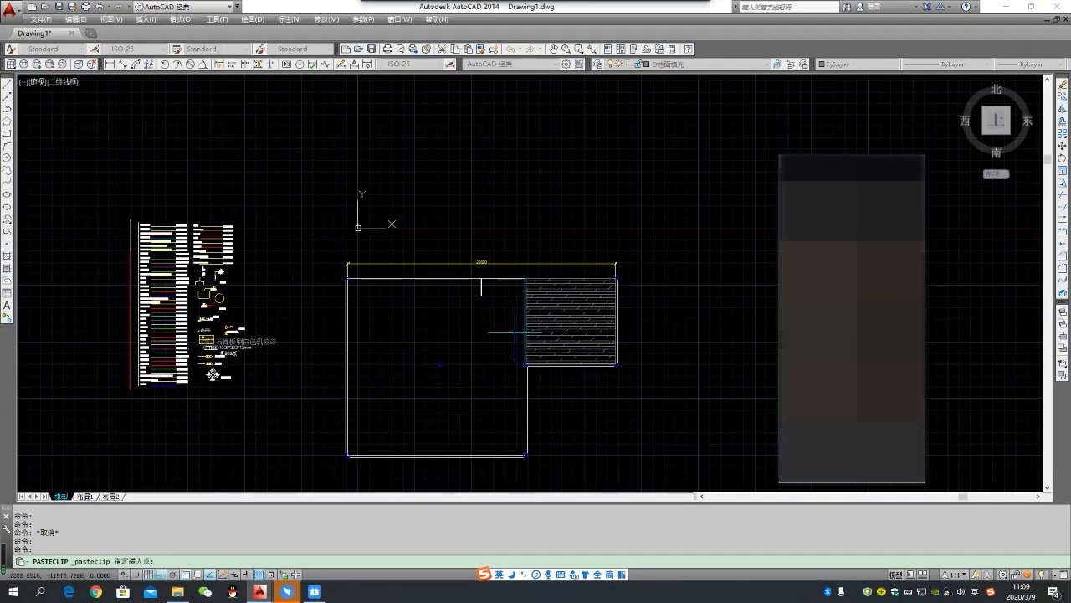
scroll(555, 325, up, 4)
click(549, 281)
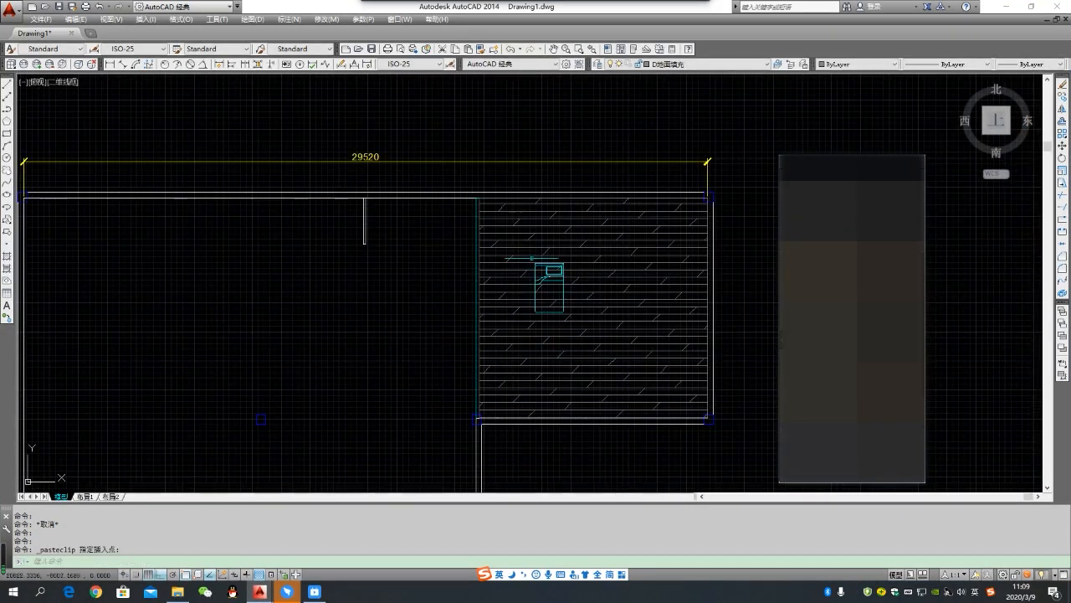
- Try to move the bed together with the floor hatch towards the large room, then undo the move
click(533, 255)
click(593, 327)
key(Escape)
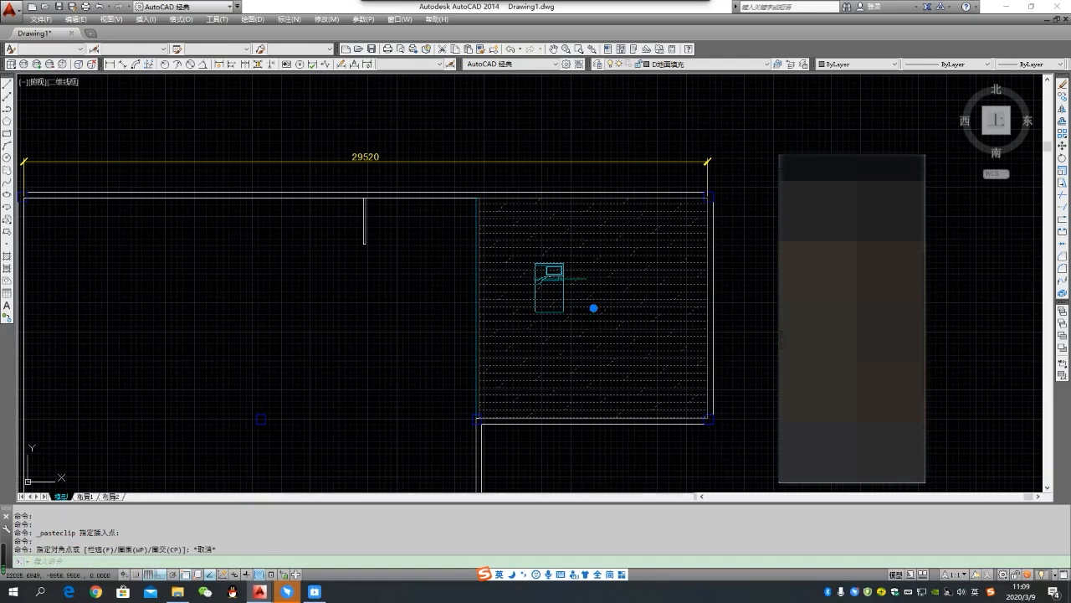
click(547, 266)
text(m)
key(Return)
click(548, 266)
click(418, 266)
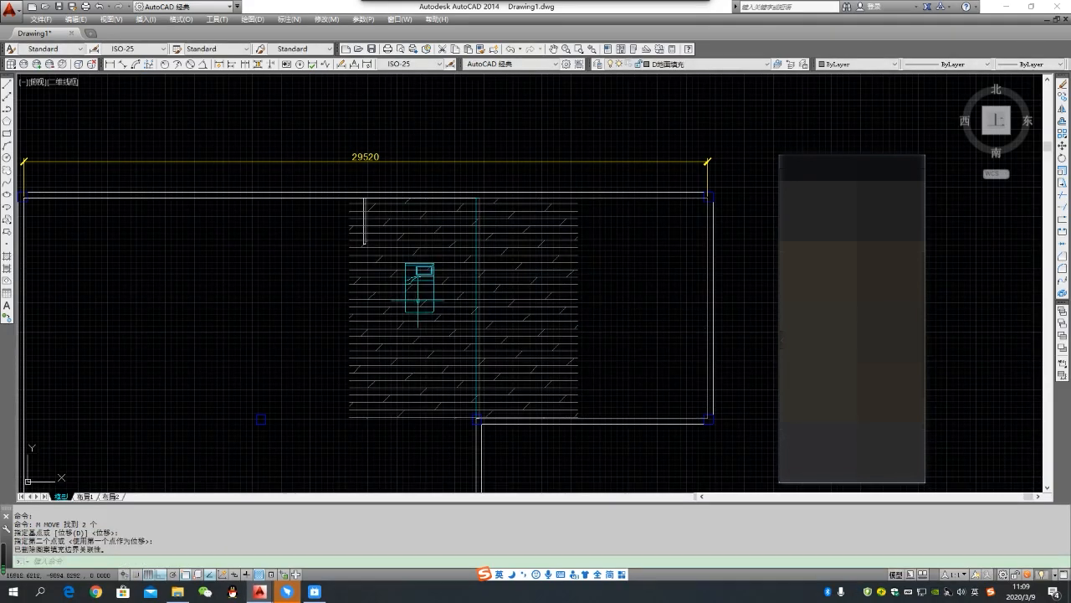
key(ctrl+z)
- Move only the bed out of the hatched room into the large room, near the short wall stub
scroll(545, 287, up, 4)
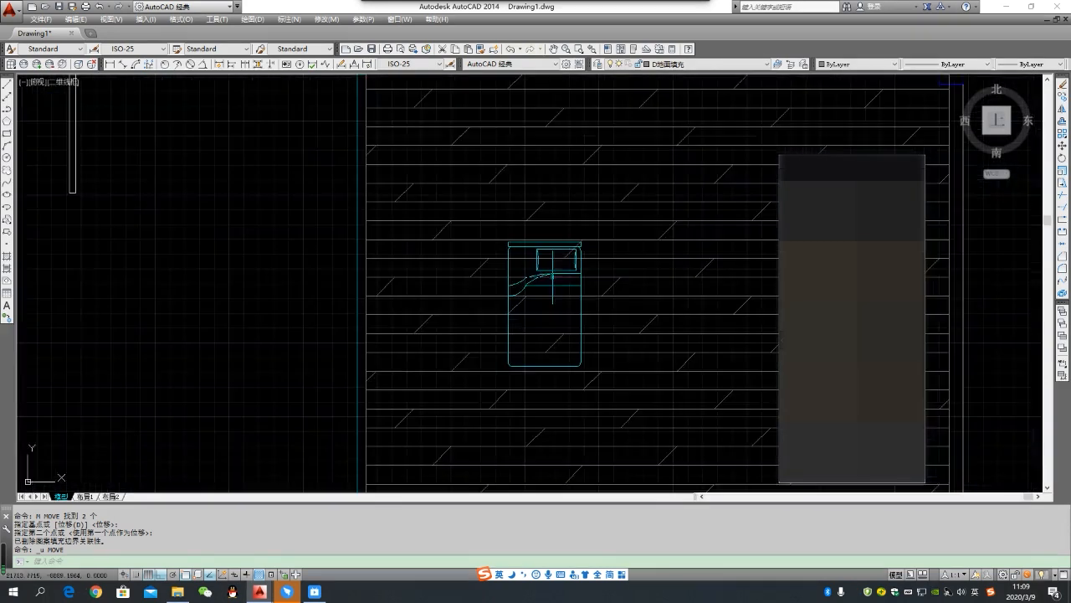
click(549, 273)
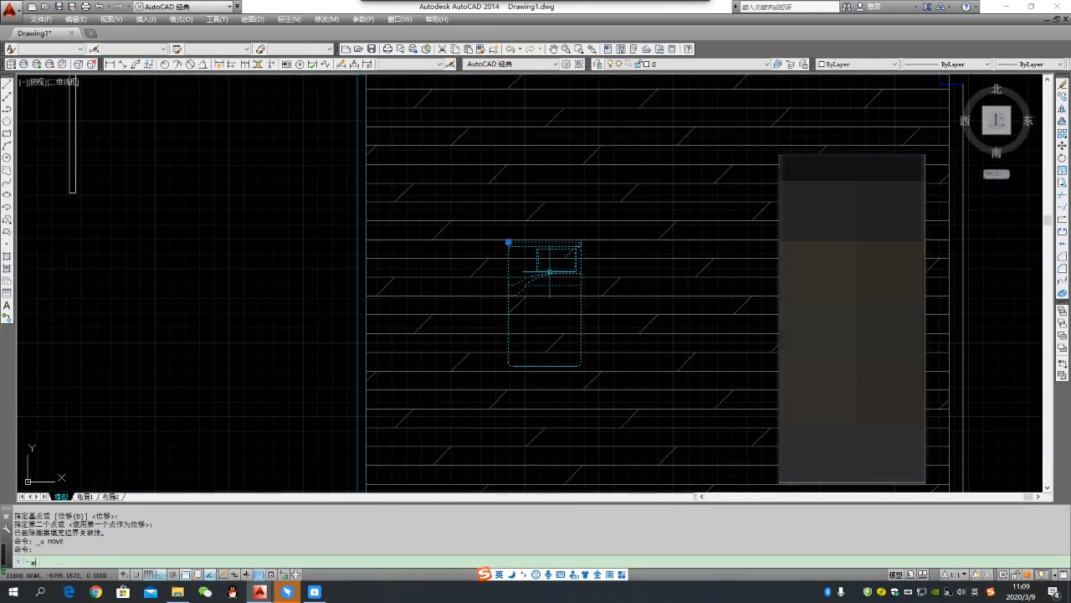
key(Return)
click(549, 272)
click(168, 272)
scroll(370, 293, down, 4)
key(Escape)
scroll(310, 308, up, 4)
scroll(485, 340, down, 4)
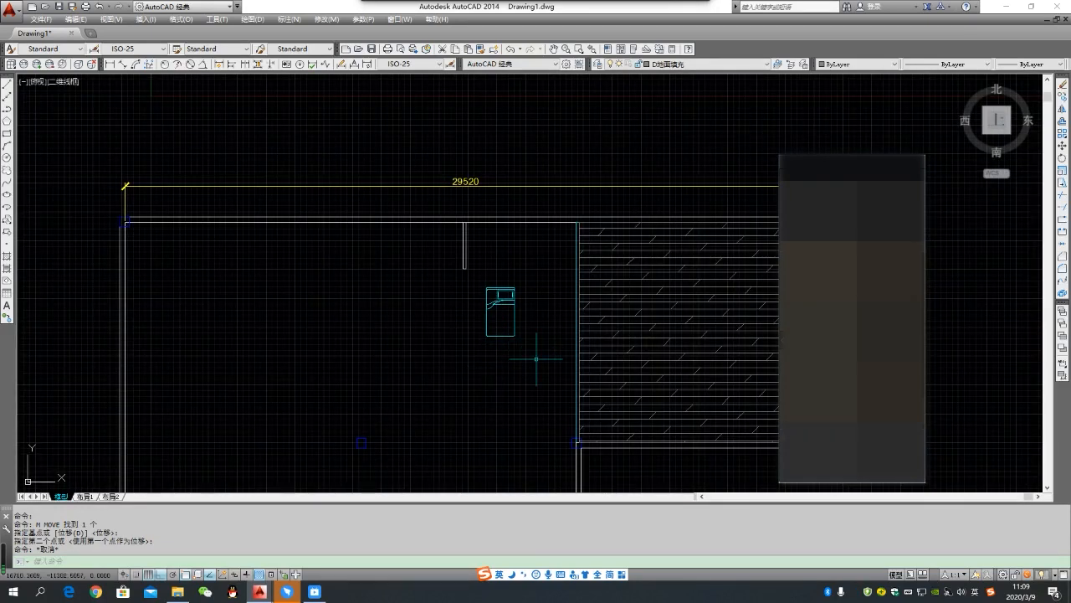
- Explode the pasted bed block in the large room
scroll(561, 355, down, 6)
scroll(345, 284, up, 8)
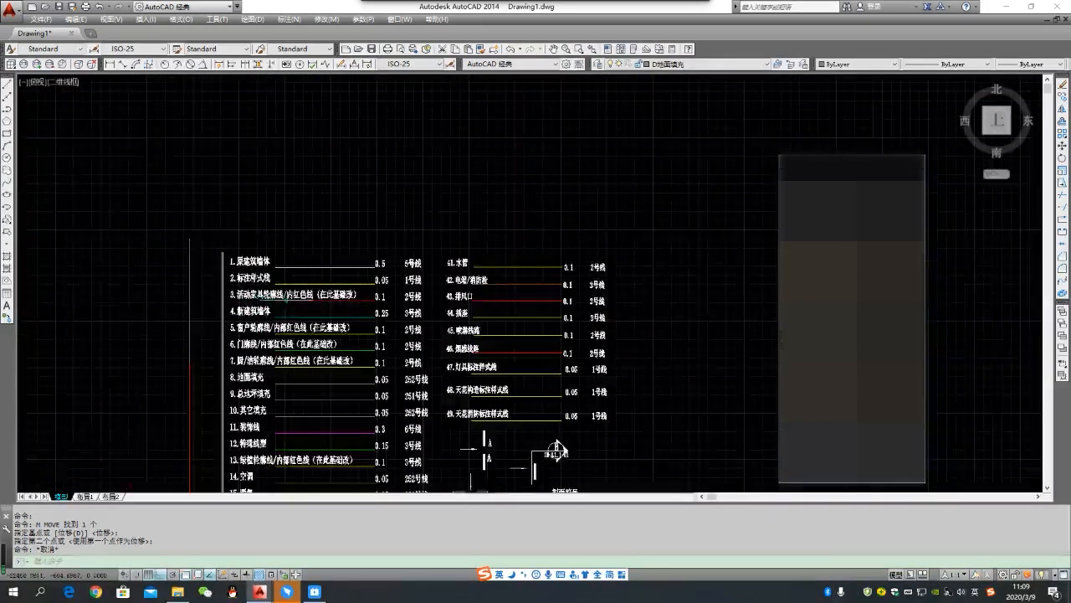
scroll(330, 306, up, 1)
scroll(331, 306, down, 3)
scroll(322, 318, down, 3)
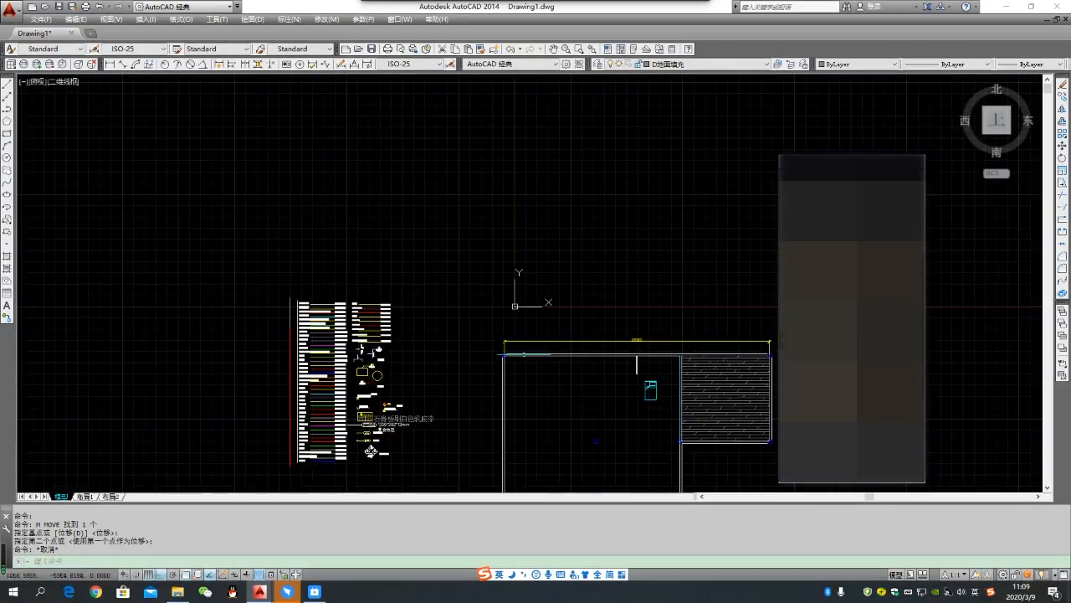
scroll(653, 394, up, 4)
click(650, 405)
click(606, 332)
click(642, 410)
click(598, 333)
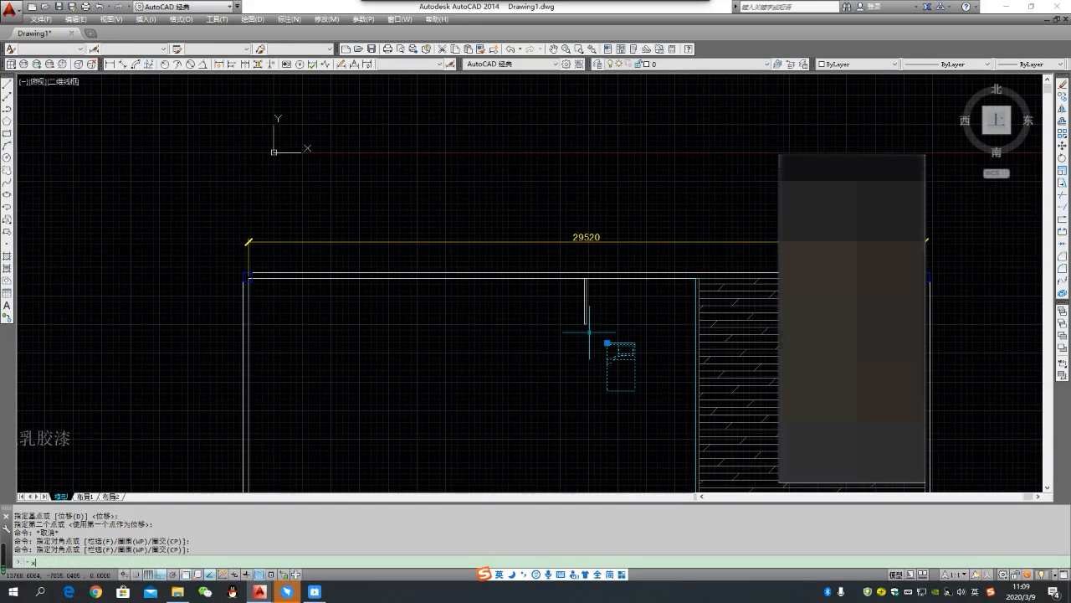
text(x)
key(Return)
- Match the bed's properties to the 活动家具轮廓线 sample line (item 3) in the line legend
scroll(699, 368, down, 4)
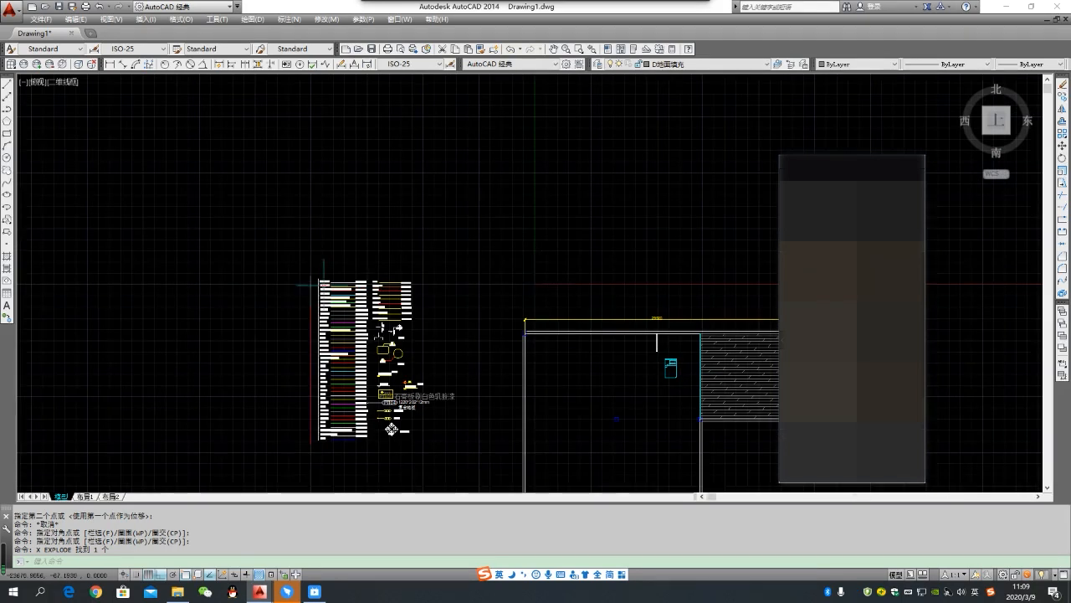
scroll(333, 287, up, 6)
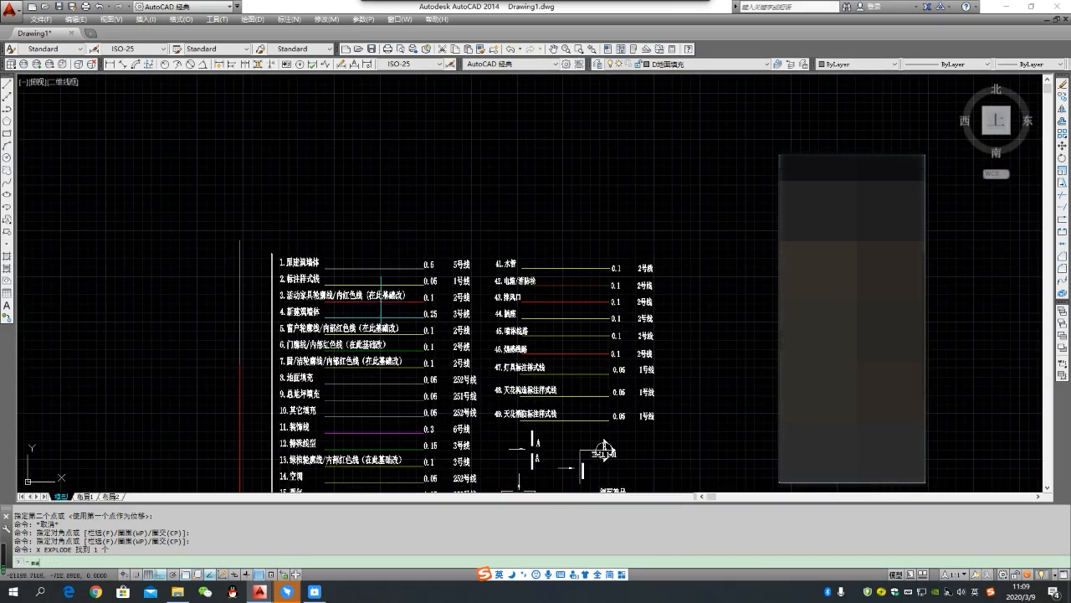
text(ma)
key(Return)
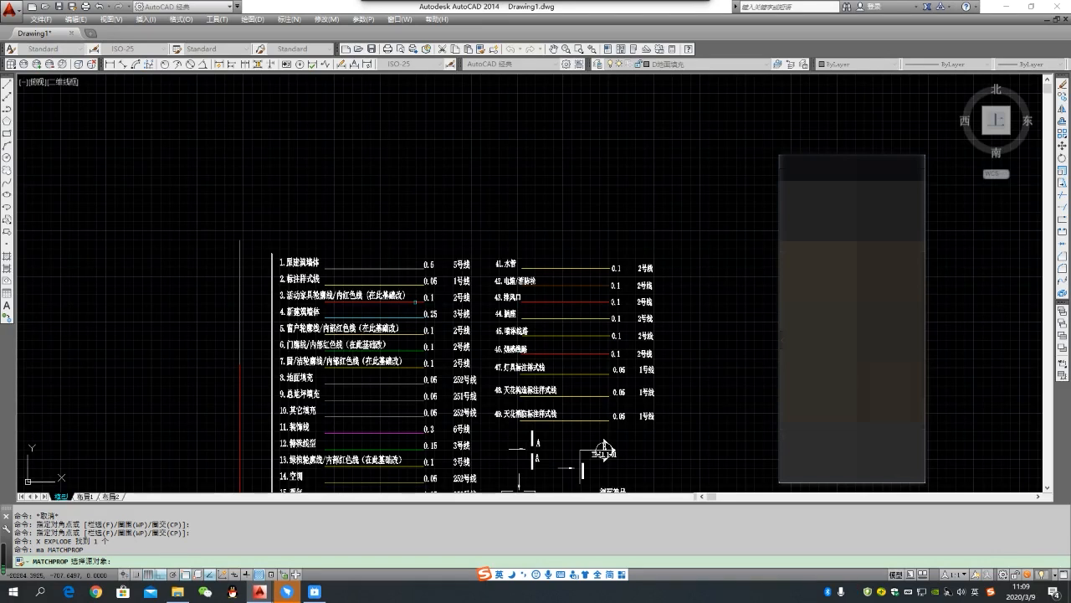
click(419, 314)
scroll(605, 449, down, 5)
middle_drag(514, 363, 443, 352)
scroll(442, 352, up, 7)
click(458, 334)
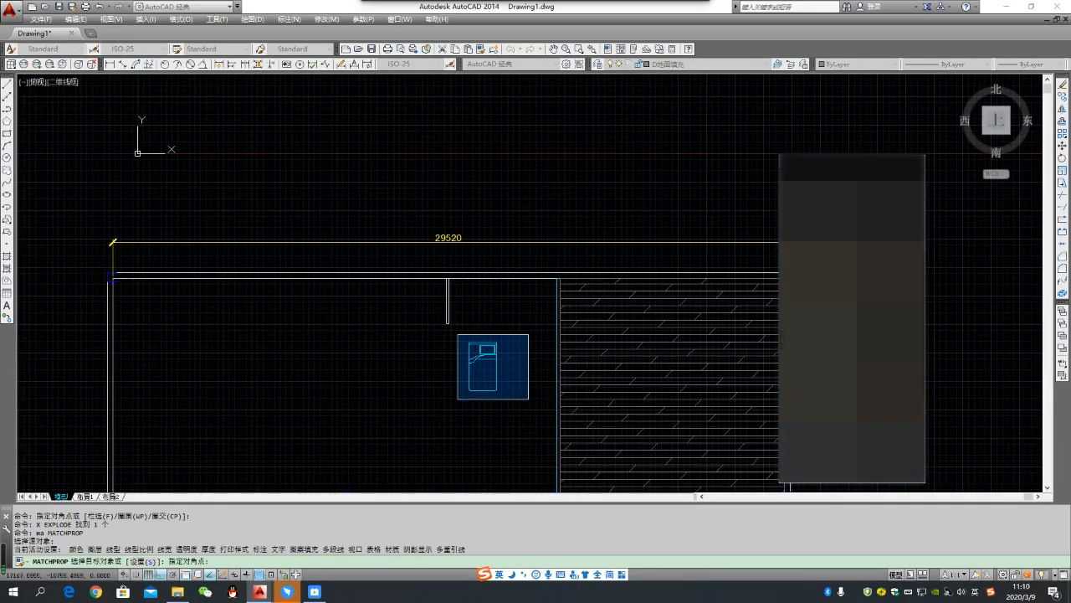
click(533, 398)
click(457, 335)
click(516, 408)
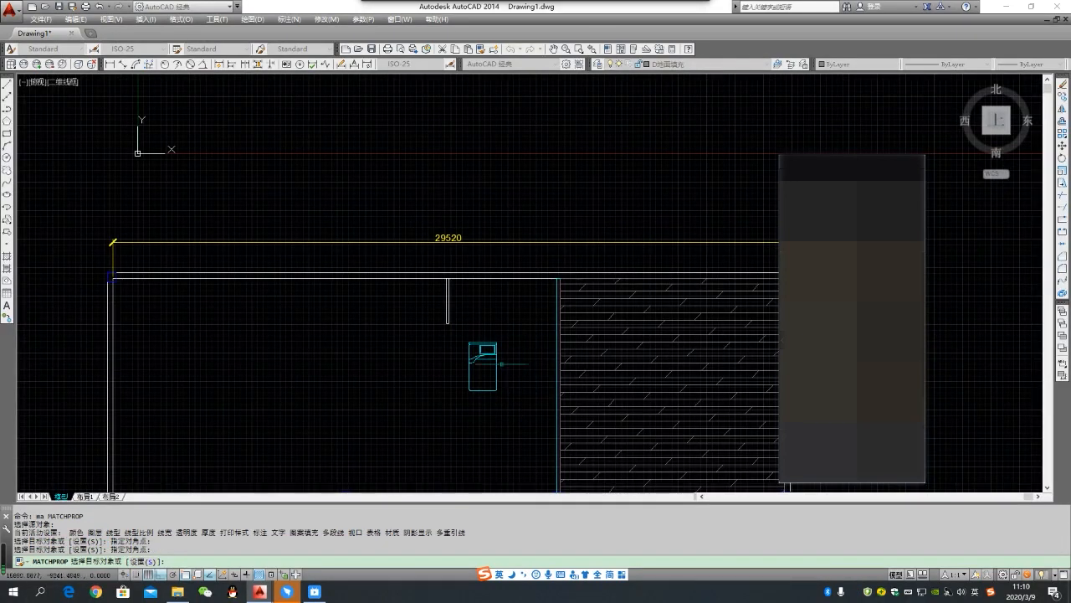
key(Escape)
- Check the bed's layer and define the bed as a new block with base point 0,0,0
click(504, 372)
key(Escape)
click(502, 365)
click(467, 339)
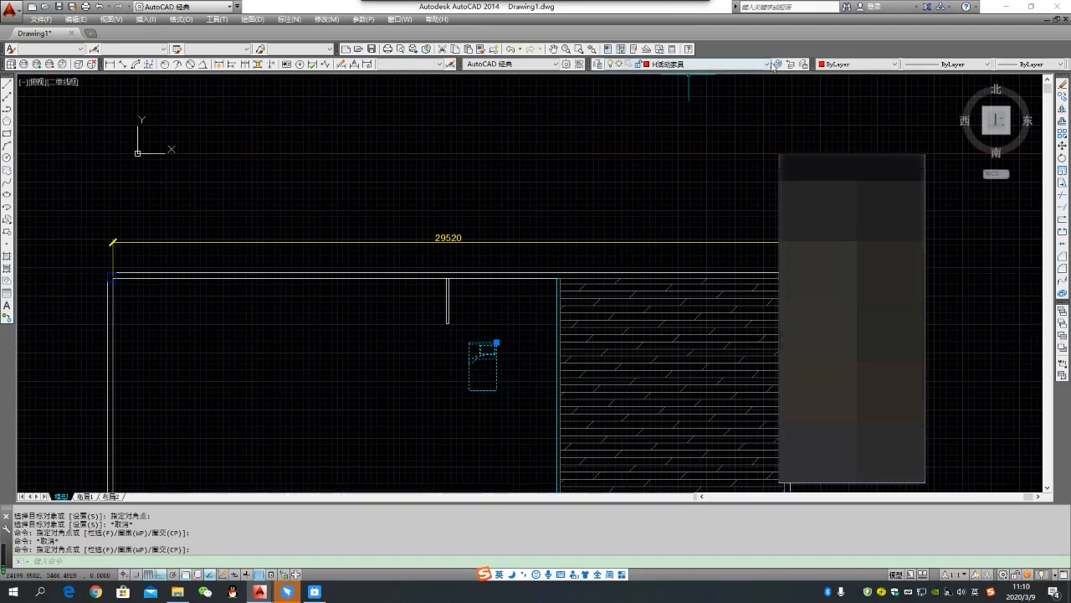
key(Escape)
click(512, 425)
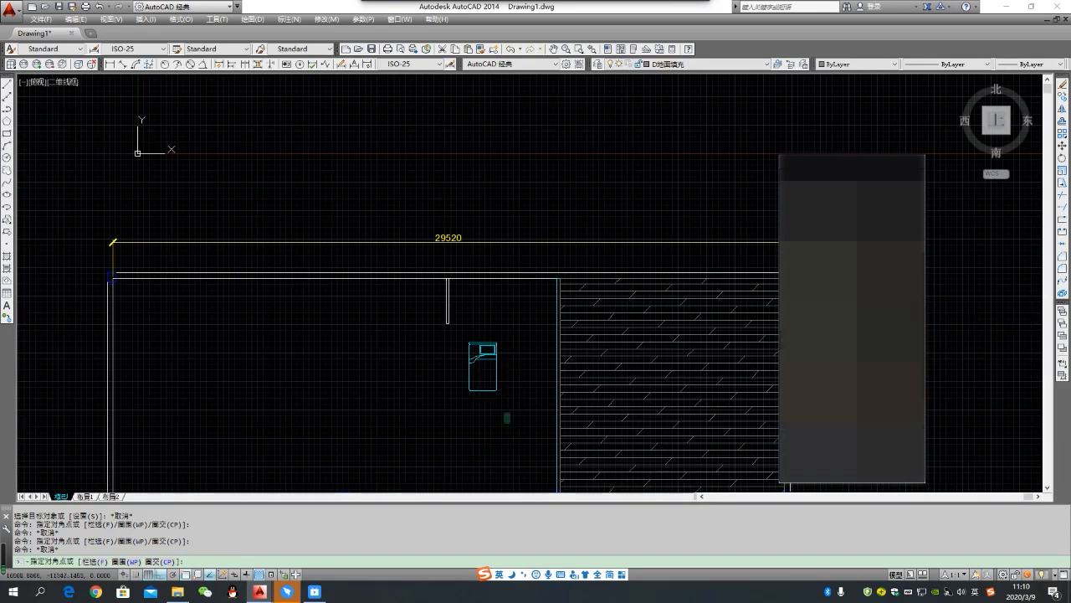
click(464, 337)
key(Escape)
click(464, 338)
click(499, 390)
click(459, 337)
click(520, 393)
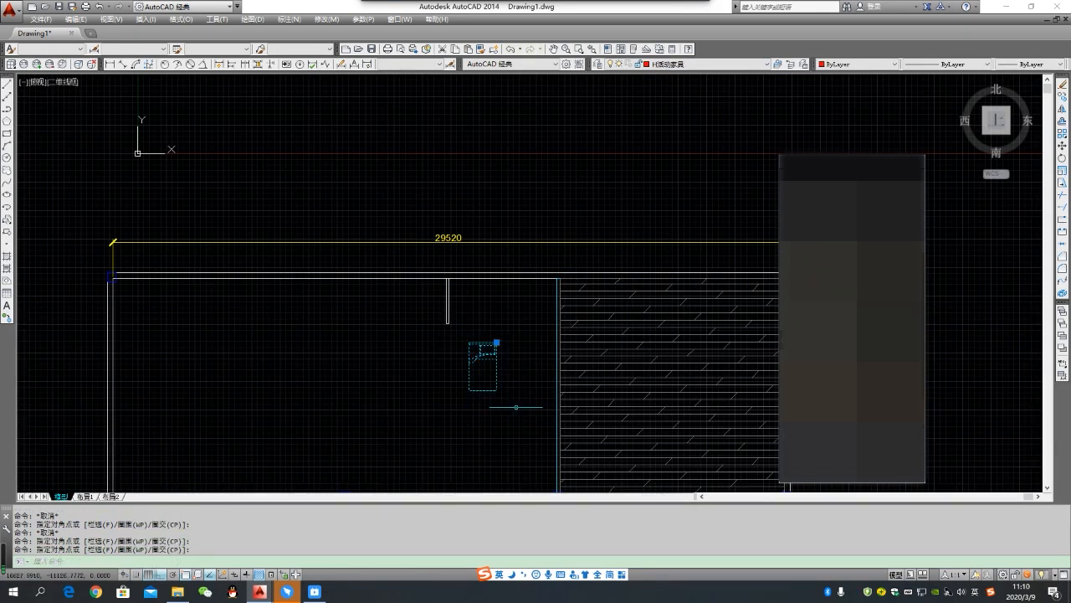
key(Return)
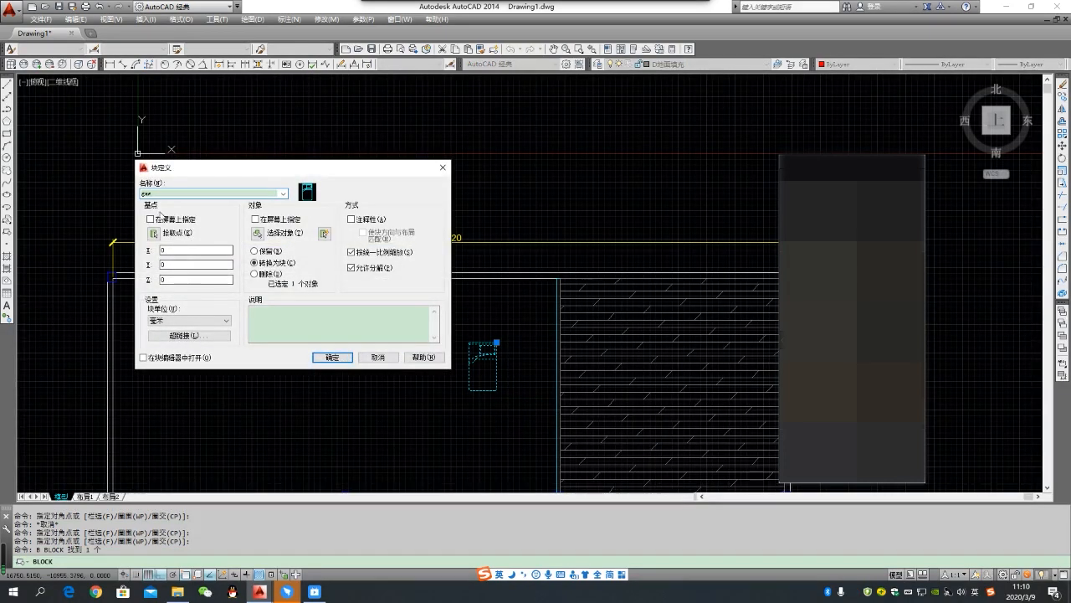
click(332, 358)
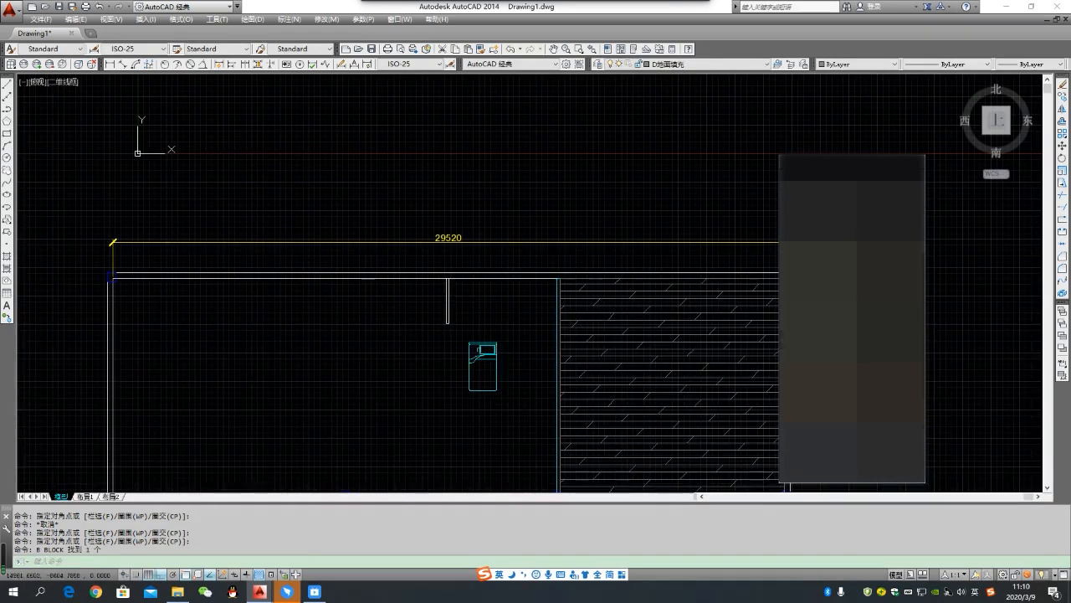
key(Escape)
- Explode the bed repeatedly to break its nested blocks down into individual lines
click(504, 380)
click(477, 336)
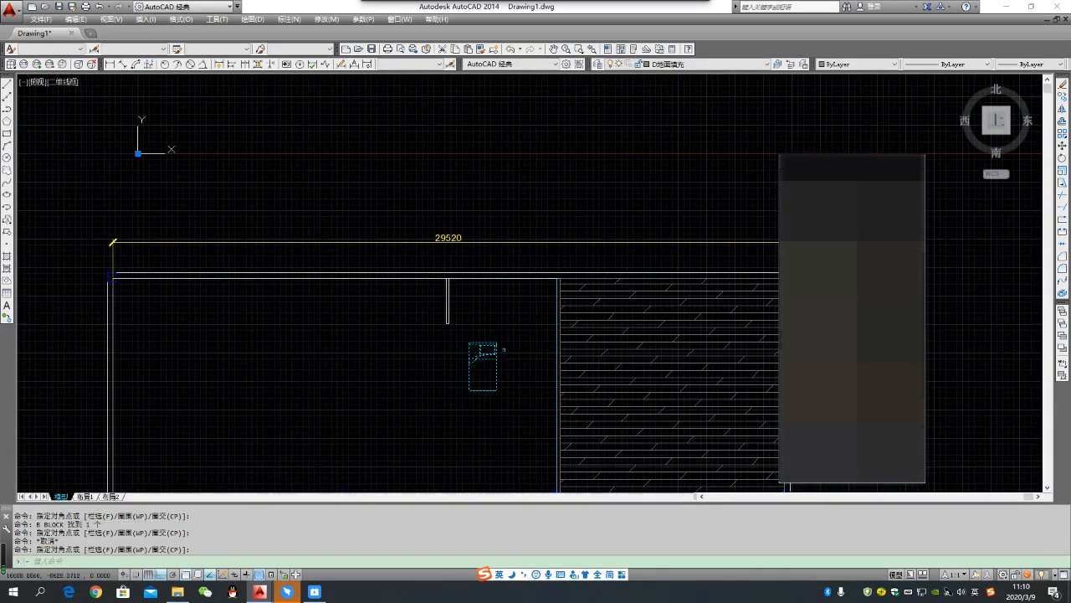
key(Escape)
click(513, 396)
click(480, 328)
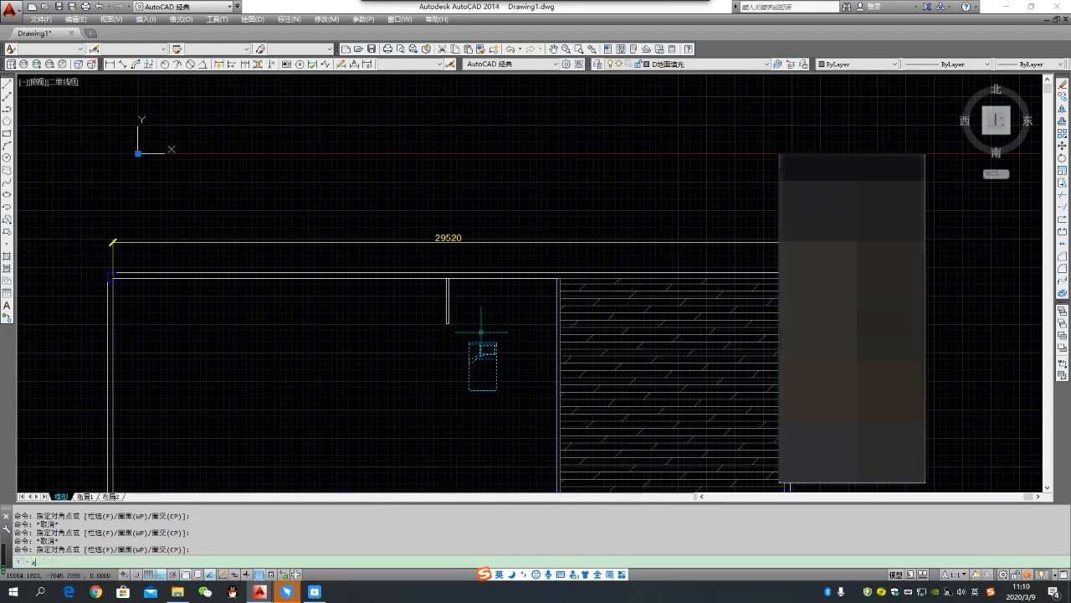
key(space)
click(513, 358)
click(485, 337)
key(space)
click(515, 361)
click(484, 329)
key(Escape)
- Select parts of the exploded bed to check whether they are separate objects
click(509, 394)
click(462, 344)
key(Escape)
scroll(487, 369, up, 2)
click(512, 370)
click(484, 340)
key(Escape)
- Apply the properties of the legend's red 活动家具轮廓线 sample line to all of the exploded bed's linework
scroll(496, 341, down, 4)
scroll(380, 307, up, 2)
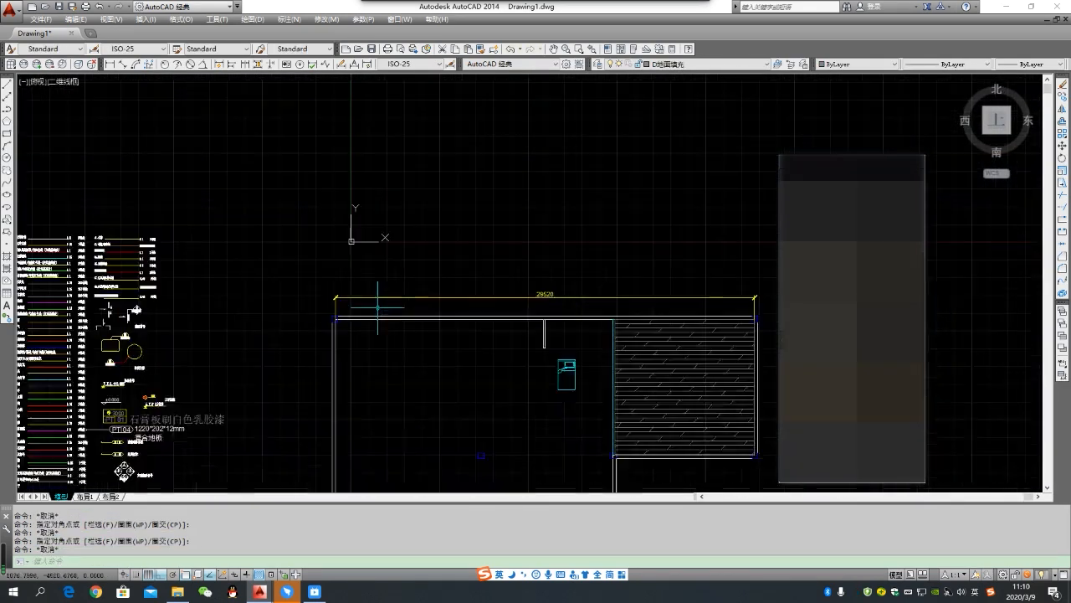
text(ma)
key(space)
scroll(41, 254, up, 4)
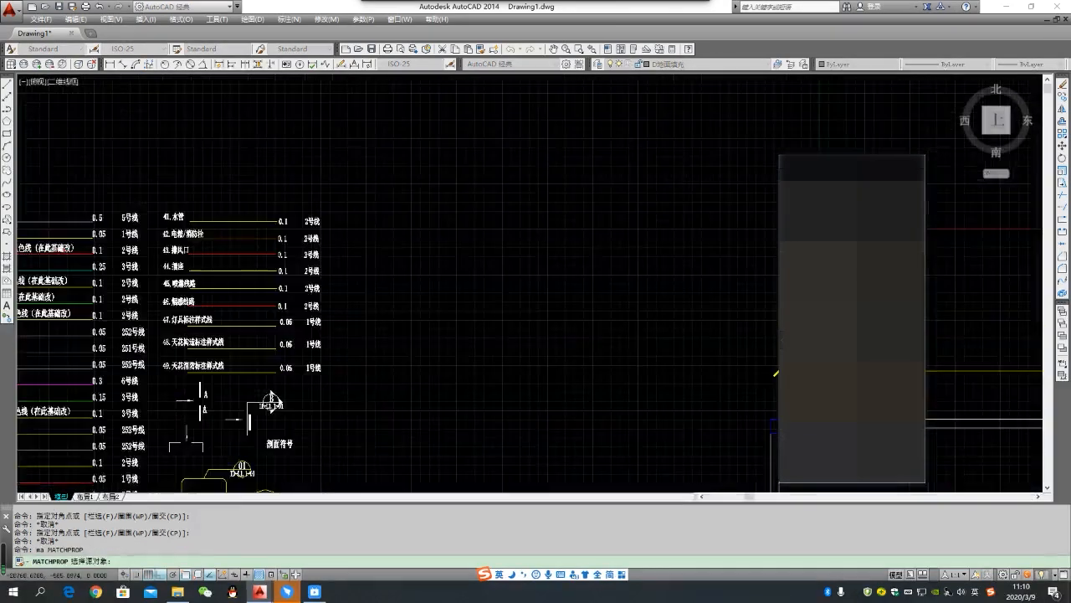
click(84, 252)
scroll(84, 252, down, 4)
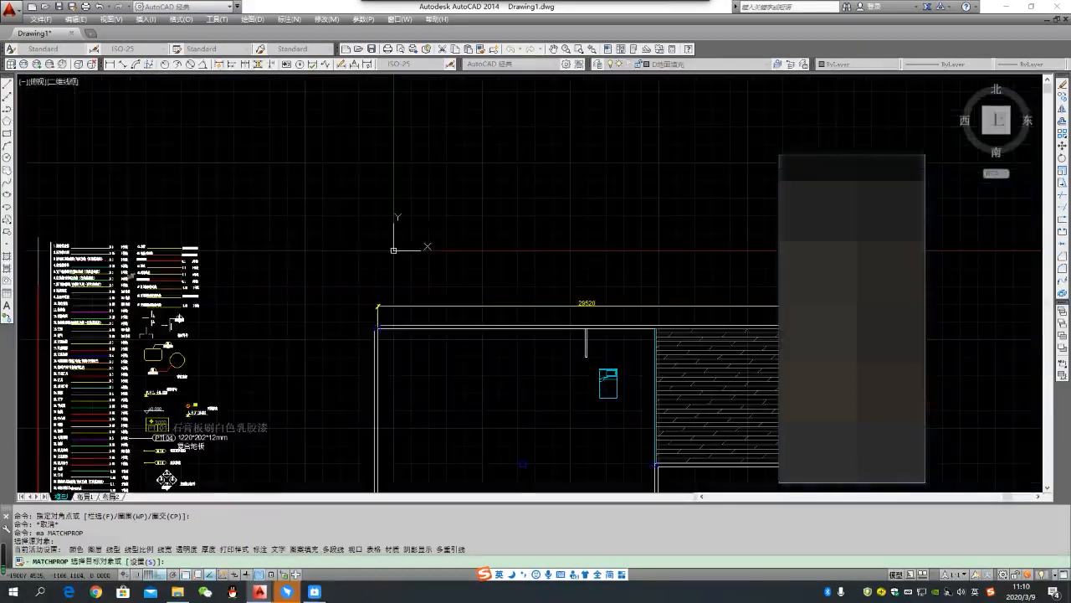
scroll(602, 376, up, 2)
drag(585, 360, 632, 433)
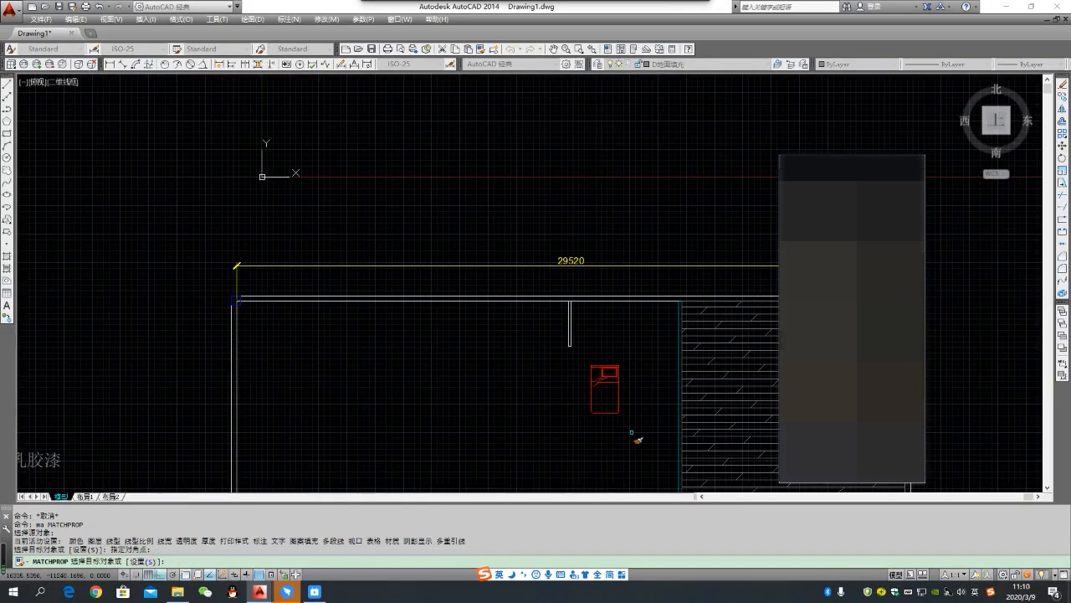
drag(585, 358, 631, 430)
key(Escape)
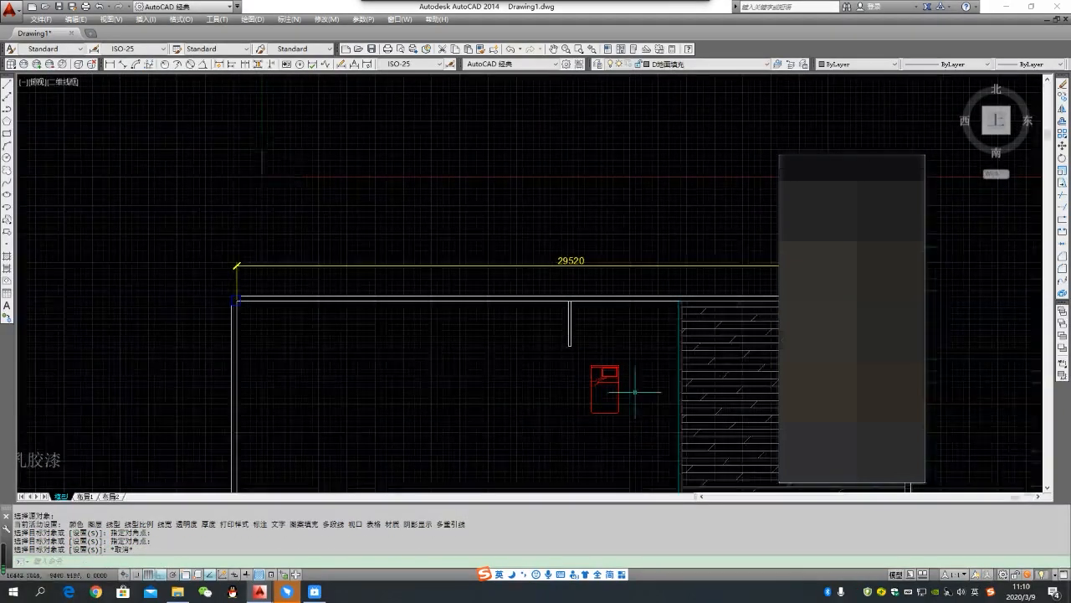
- Select parts of the red bed's linework to check their layer and colour, then clear the selection
scroll(634, 391, up, 4)
drag(634, 391, 580, 323)
scroll(449, 332, down, 4)
key(Escape)
drag(525, 390, 495, 355)
key(Escape)
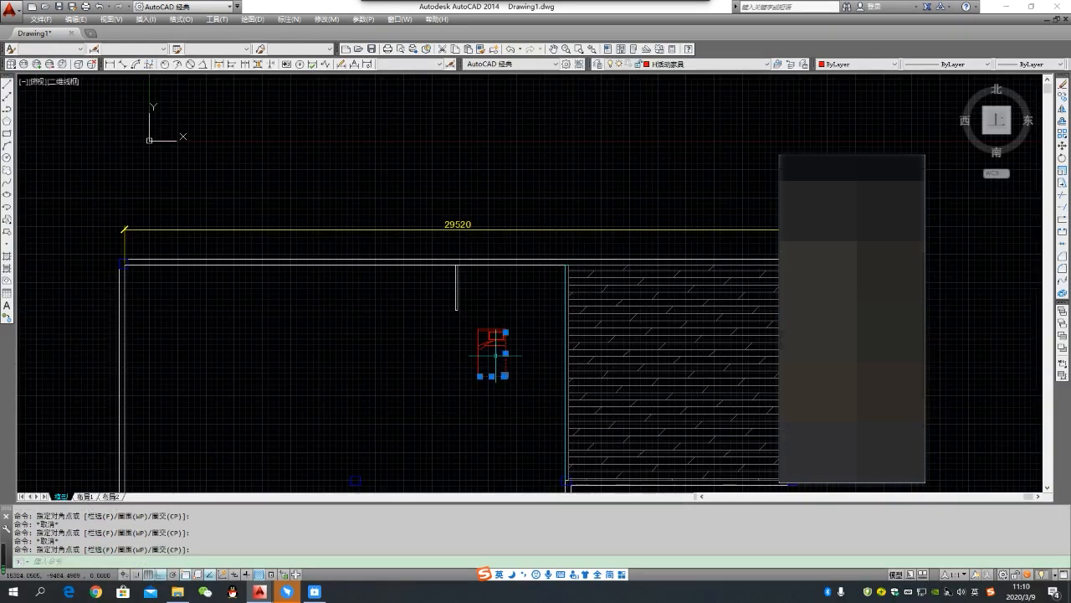
scroll(489, 329, up, 2)
key(Escape)
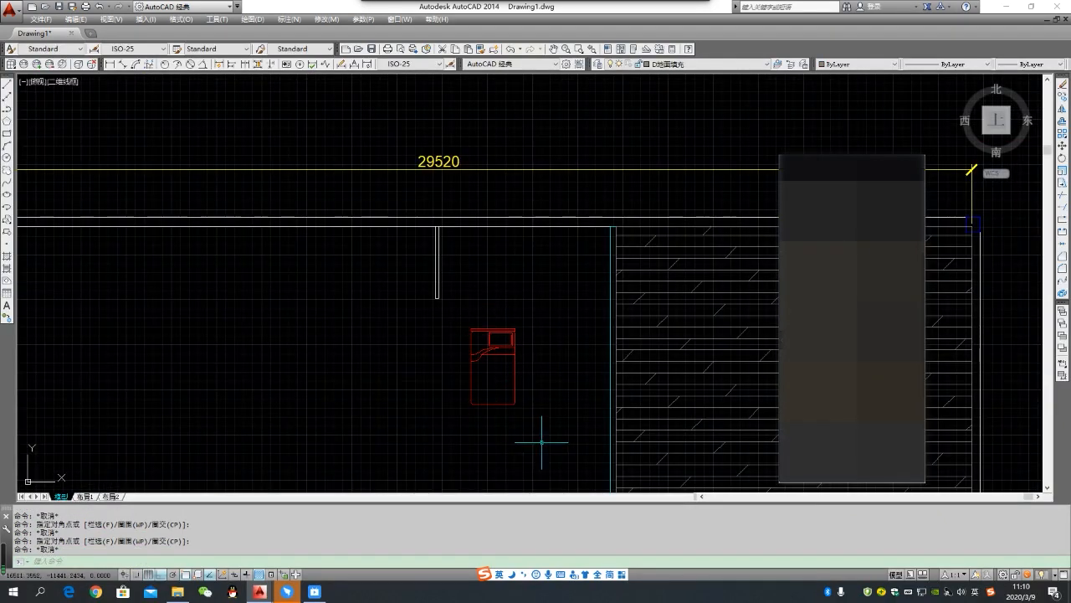
- Select the whole red bed several times to check its layer and colour, then clear the selection
drag(531, 436, 531, 435)
click(462, 318)
click(532, 435)
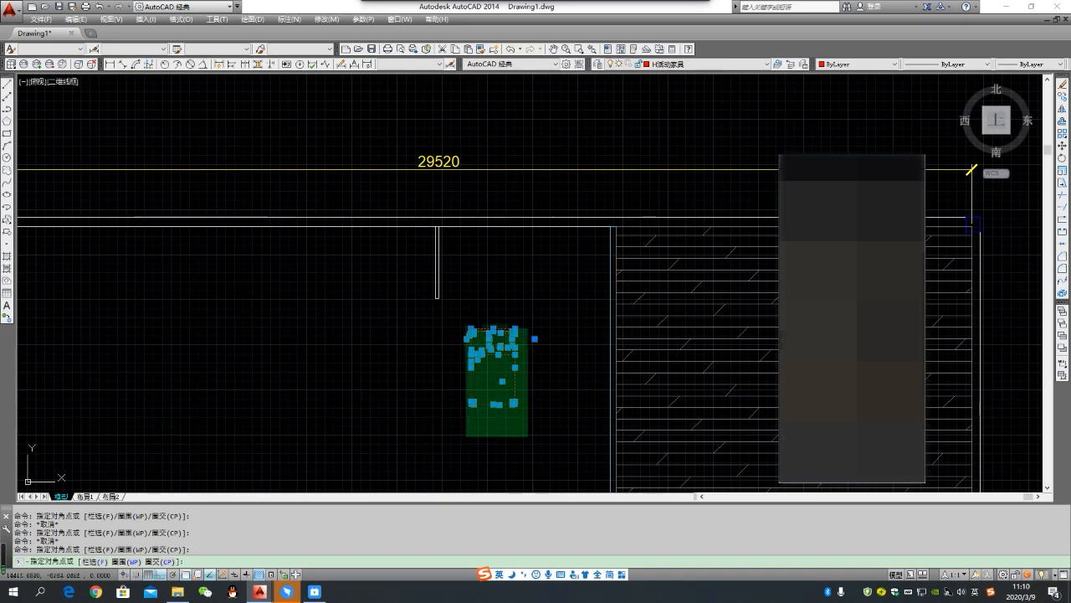
click(460, 318)
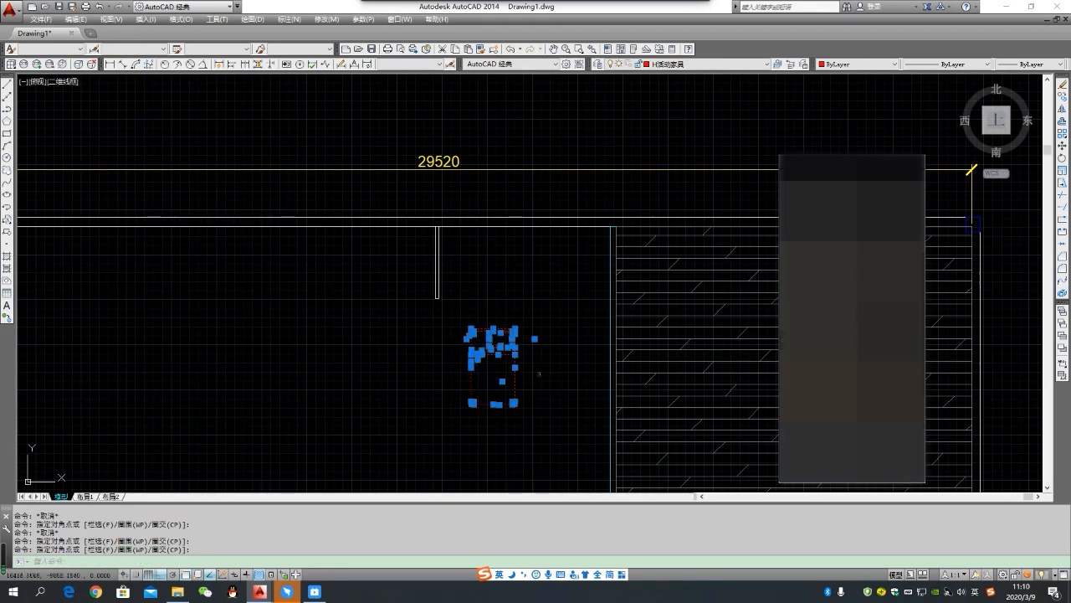
scroll(501, 350, up, 1)
key(Escape)
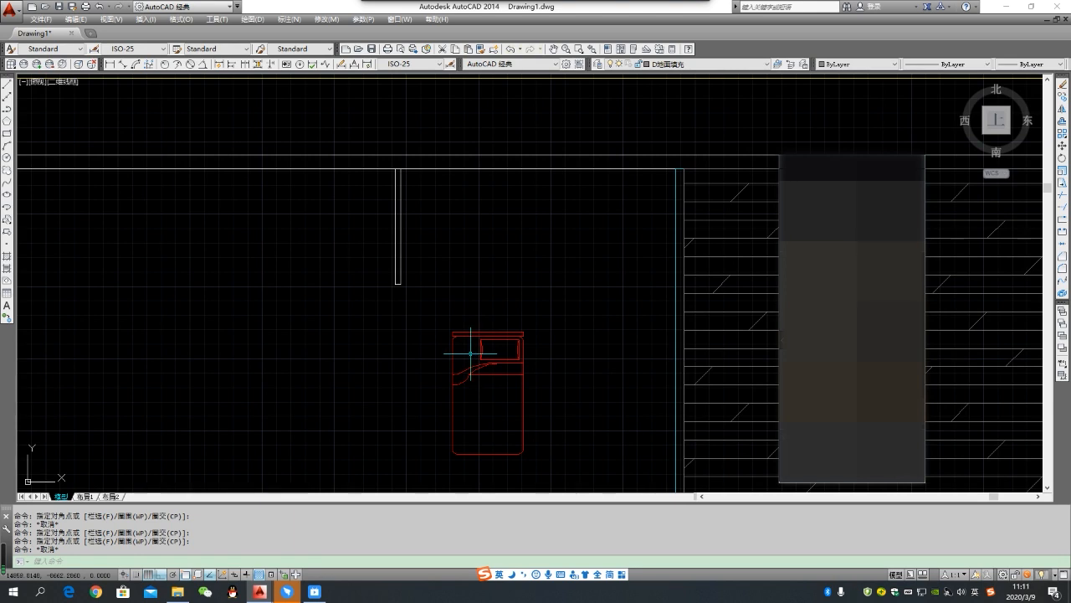
scroll(494, 355, down, 1)
click(516, 455)
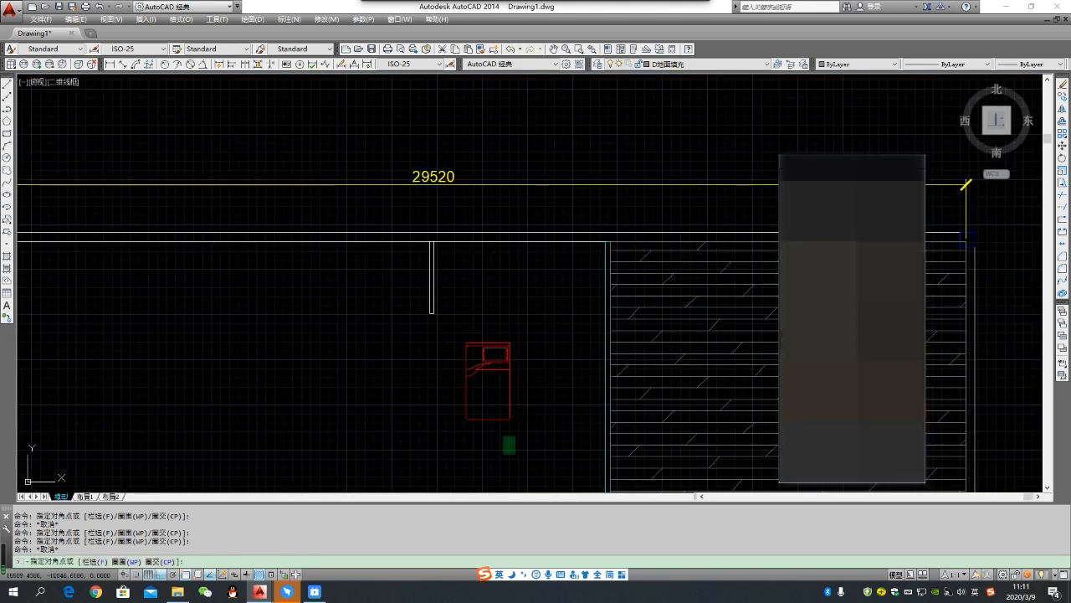
click(459, 325)
click(526, 426)
key(Escape)
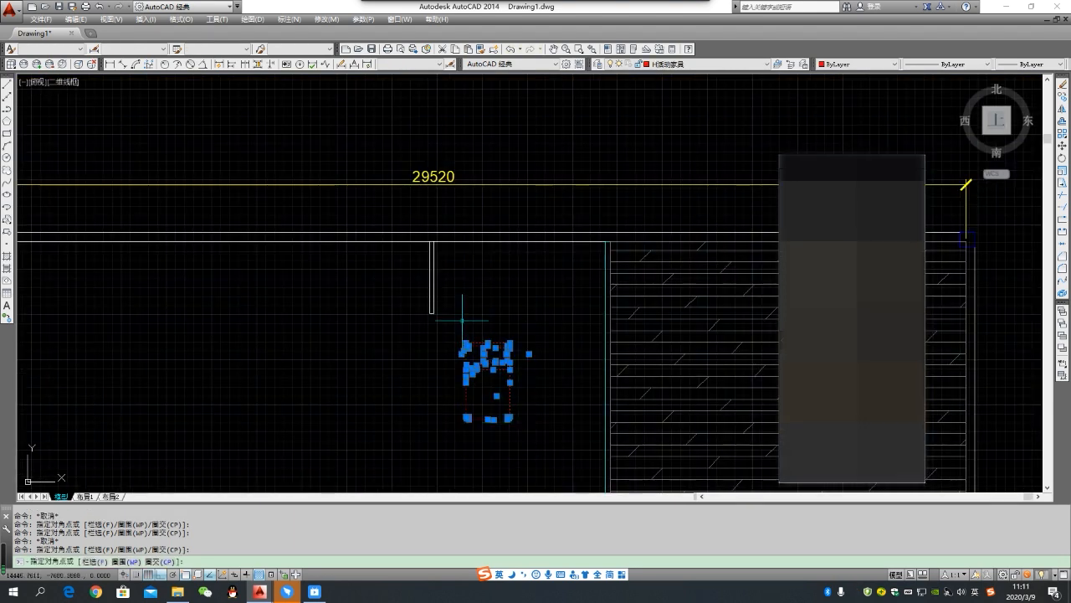
key(Escape)
click(525, 443)
click(469, 330)
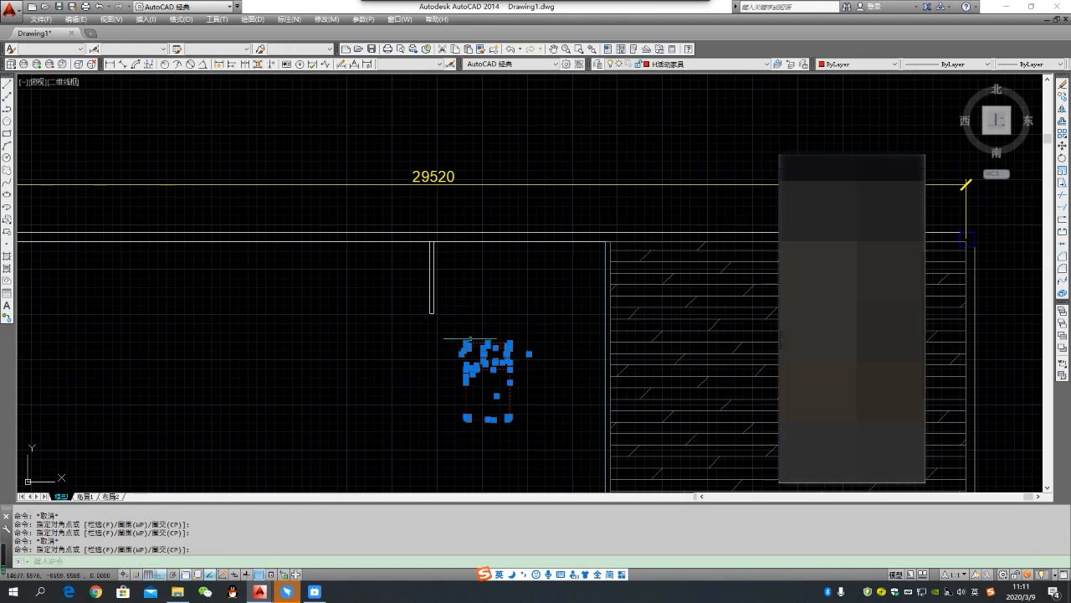
scroll(483, 349, up, 2)
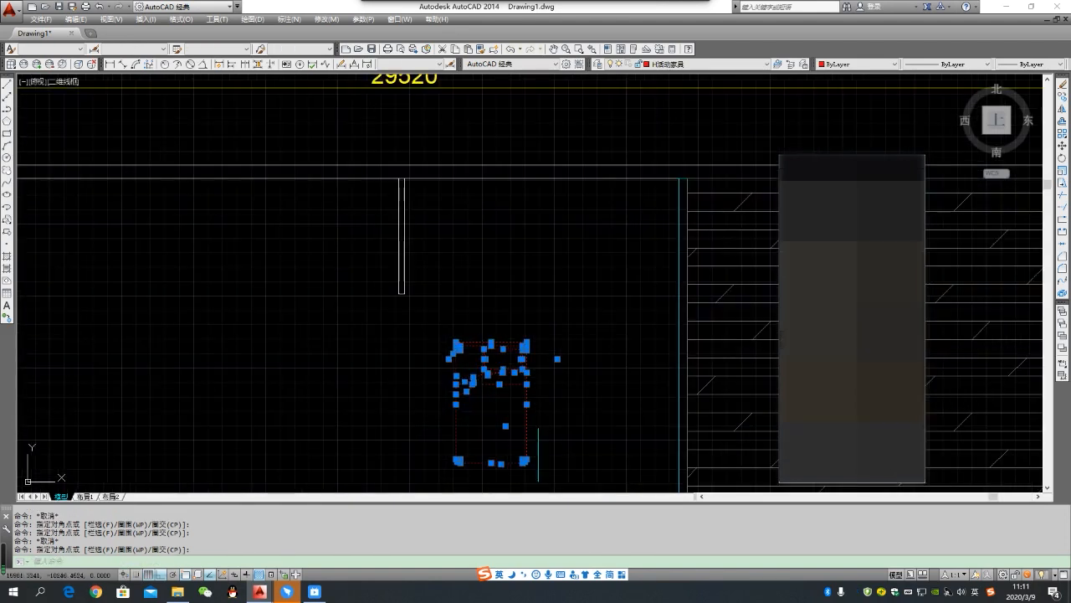
scroll(537, 371, down, 2)
click(565, 460)
key(Escape)
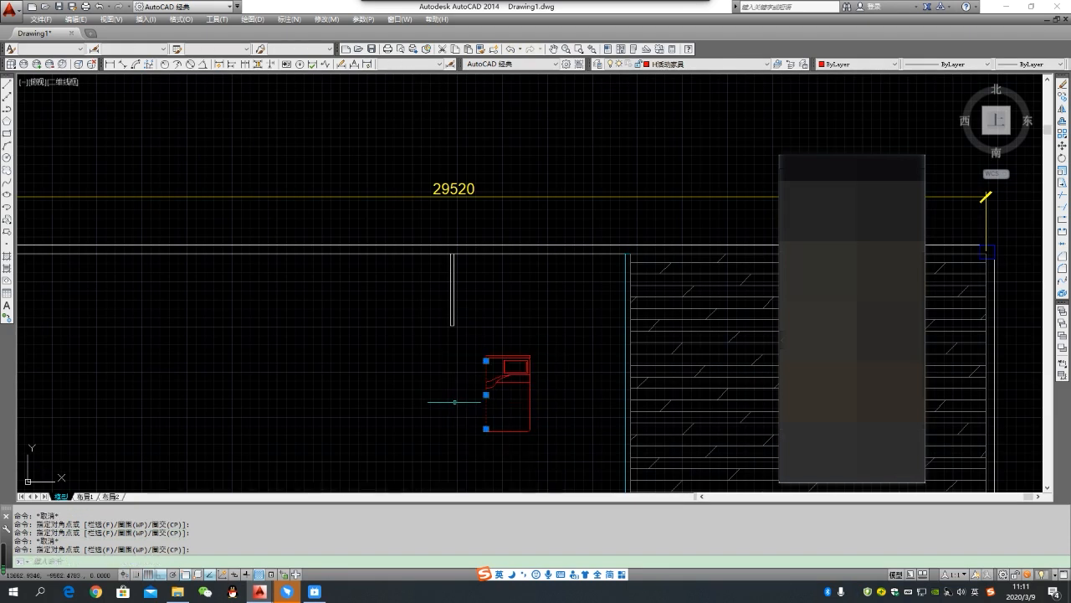
- Select single lines of the red bed to check whether they are separate objects, then clear the selection
click(522, 402)
click(514, 380)
key(Escape)
click(538, 400)
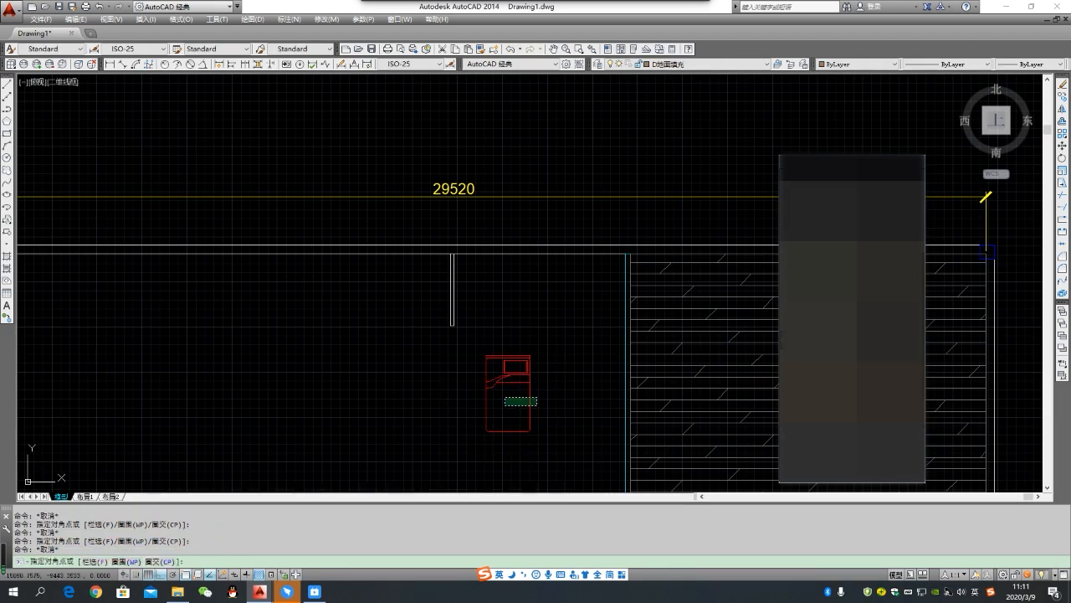
click(505, 407)
key(Escape)
click(505, 411)
click(472, 394)
key(Escape)
- Define all of the red bed's linework as one block, converting the originals and keeping the base point at 0,0,0
click(472, 349)
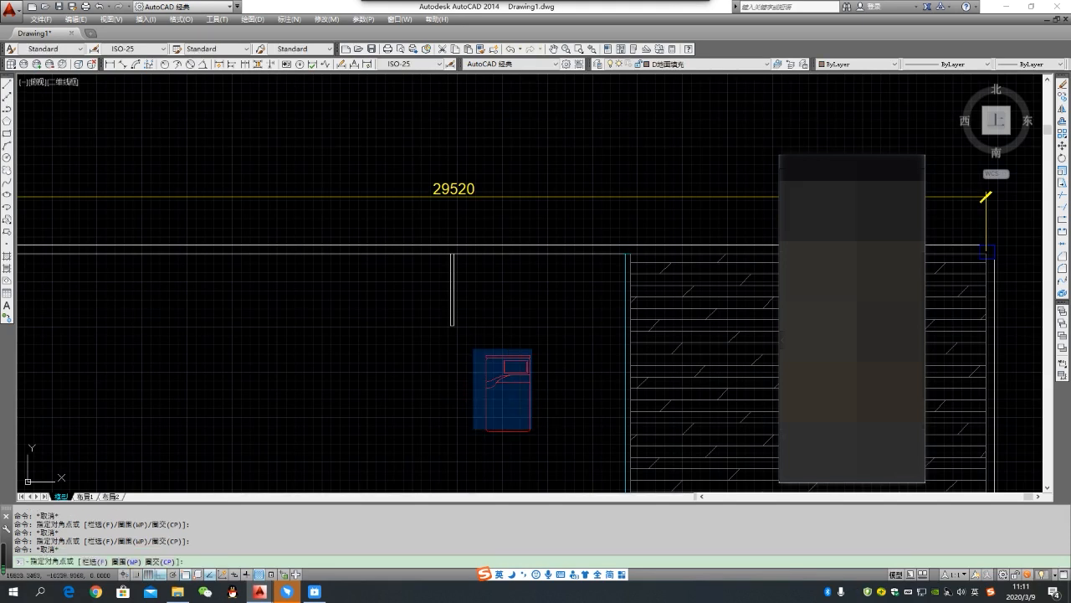
click(552, 455)
click(473, 331)
click(544, 462)
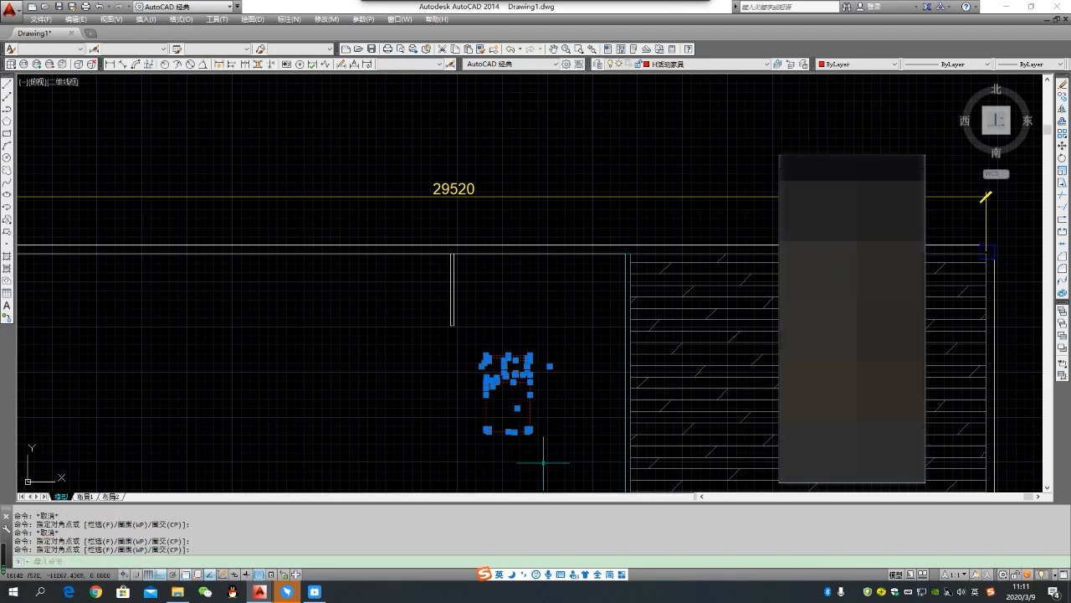
text(b)
key(Return)
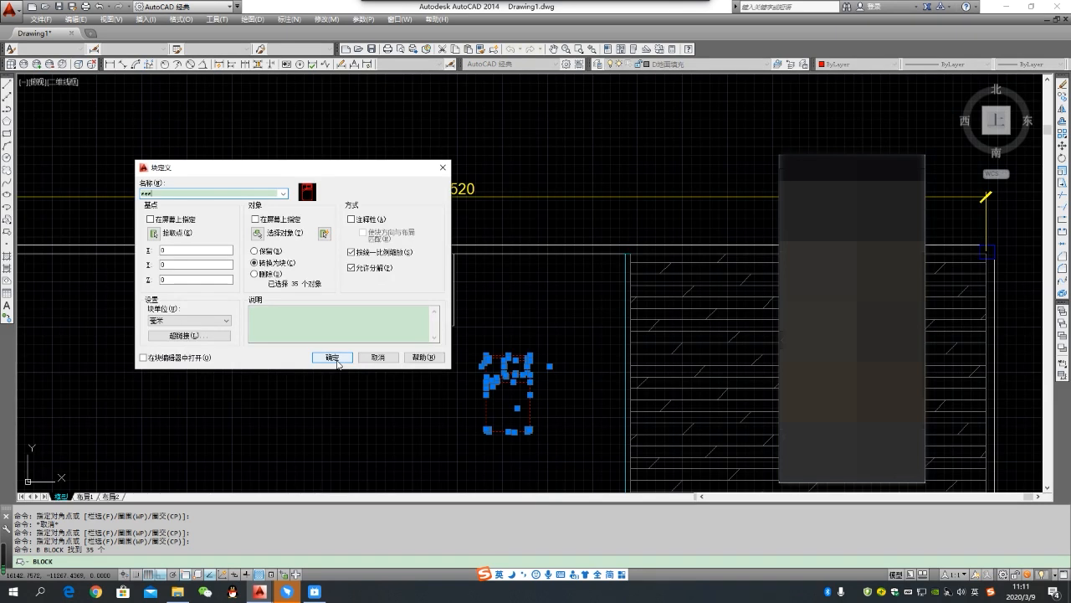
click(335, 358)
click(491, 335)
key(Escape)
- Move the bed block horizontally from the unhatched room into the hatched room
scroll(430, 335, down, 2)
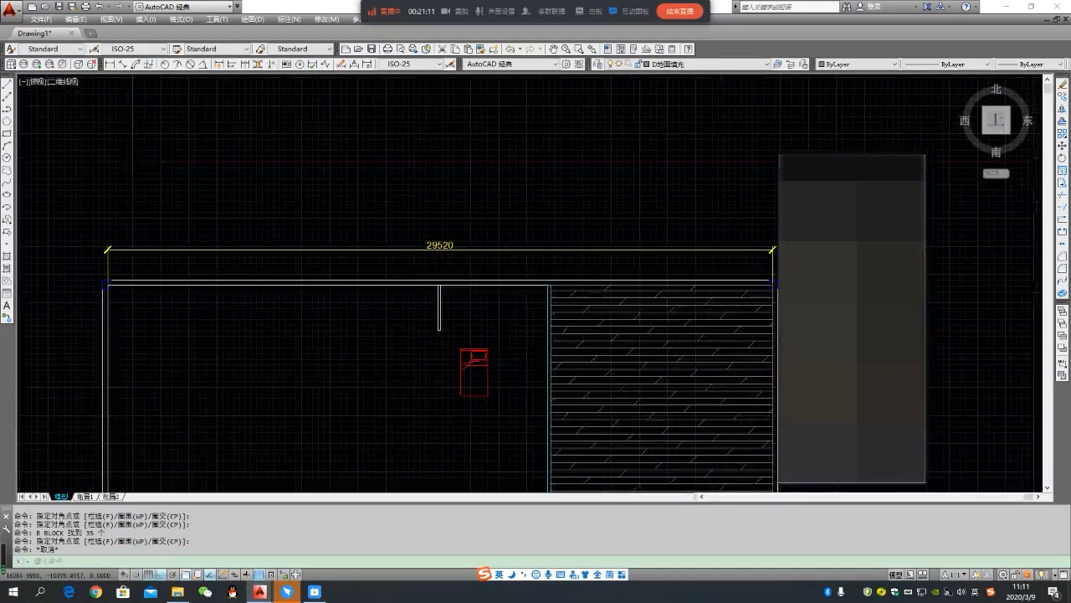
scroll(504, 395, up, 2)
click(504, 395)
click(444, 341)
text(m)
key(Return)
click(479, 321)
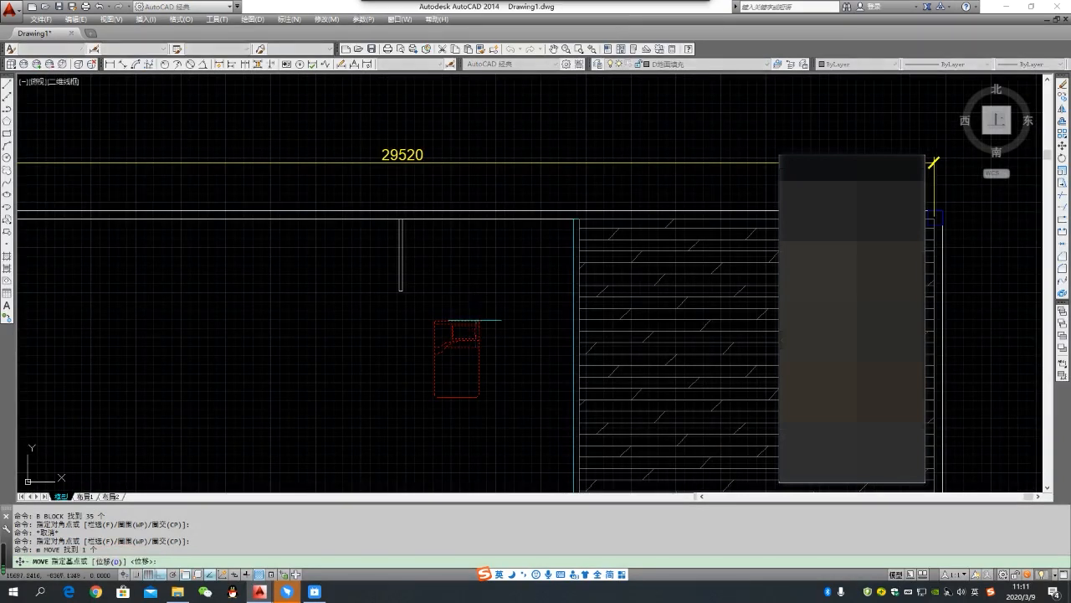
click(680, 320)
key(Escape)
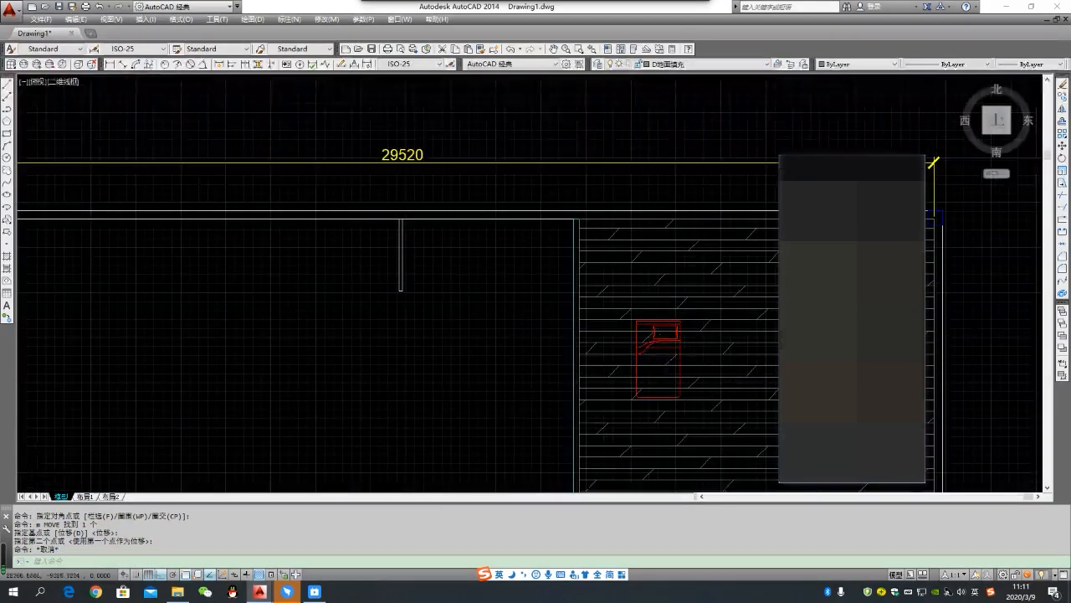
- Move the bed block up close to the upper wall of the hatched room
scroll(715, 360, up, 4)
scroll(430, 349, down, 3)
scroll(483, 355, down, 2)
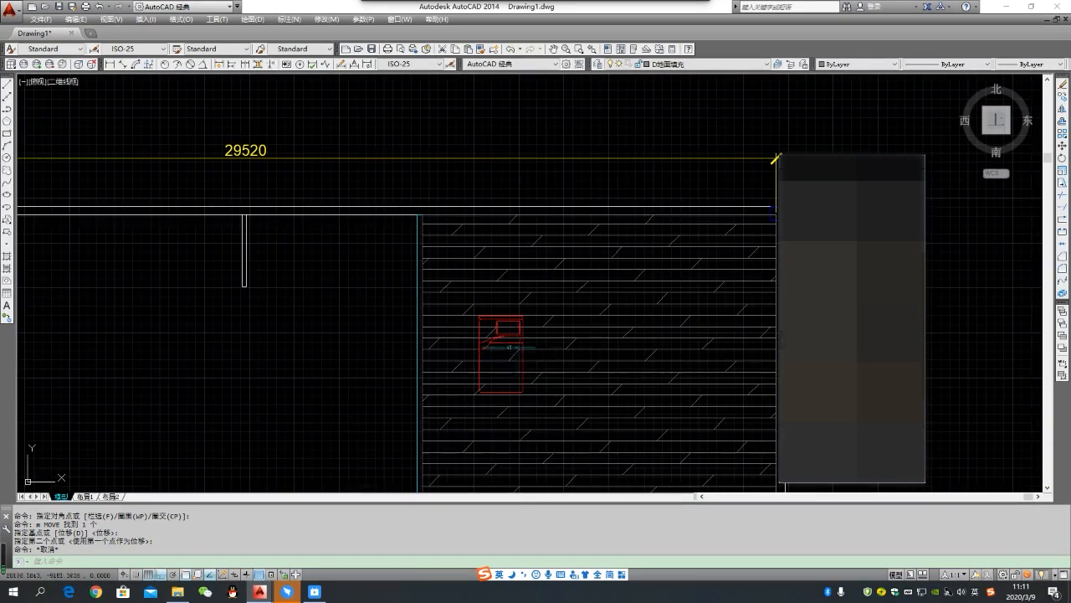
scroll(498, 331, up, 2)
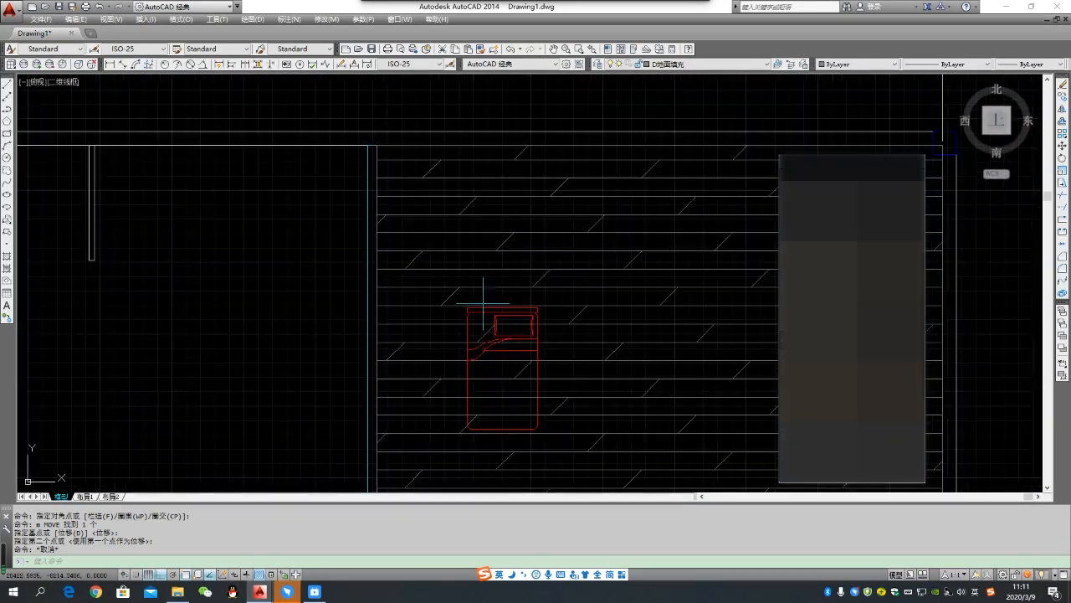
click(519, 335)
key(Return)
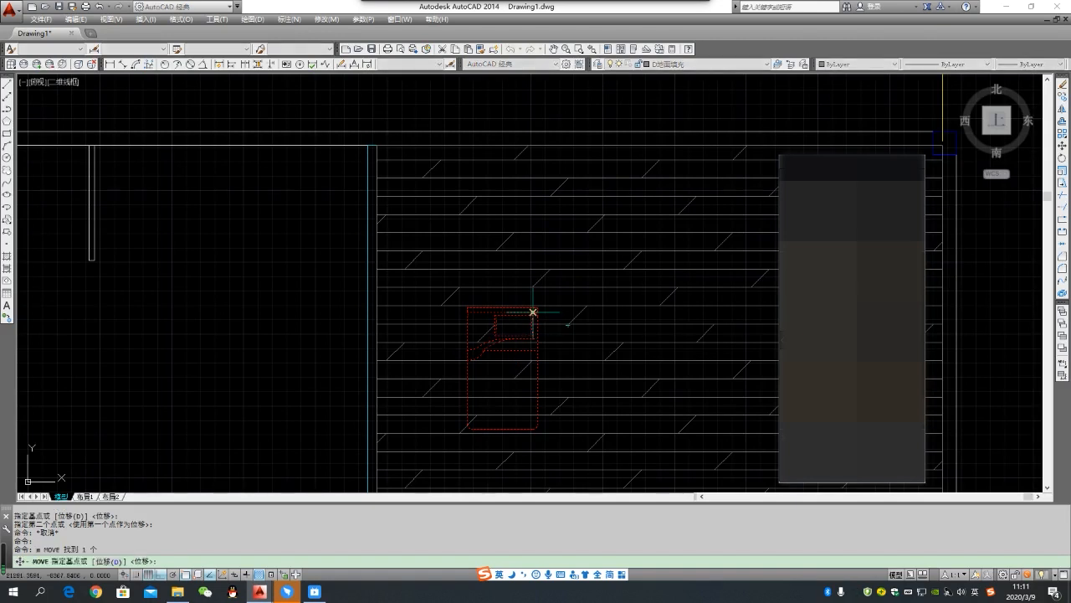
click(533, 313)
click(518, 153)
- Move the bed block by its upper-right corner so its headboard sits flush against the room's upper wall line
scroll(519, 154, up, 2)
scroll(527, 155, up, 2)
scroll(536, 158, down, 2)
scroll(547, 159, up, 2)
click(547, 160)
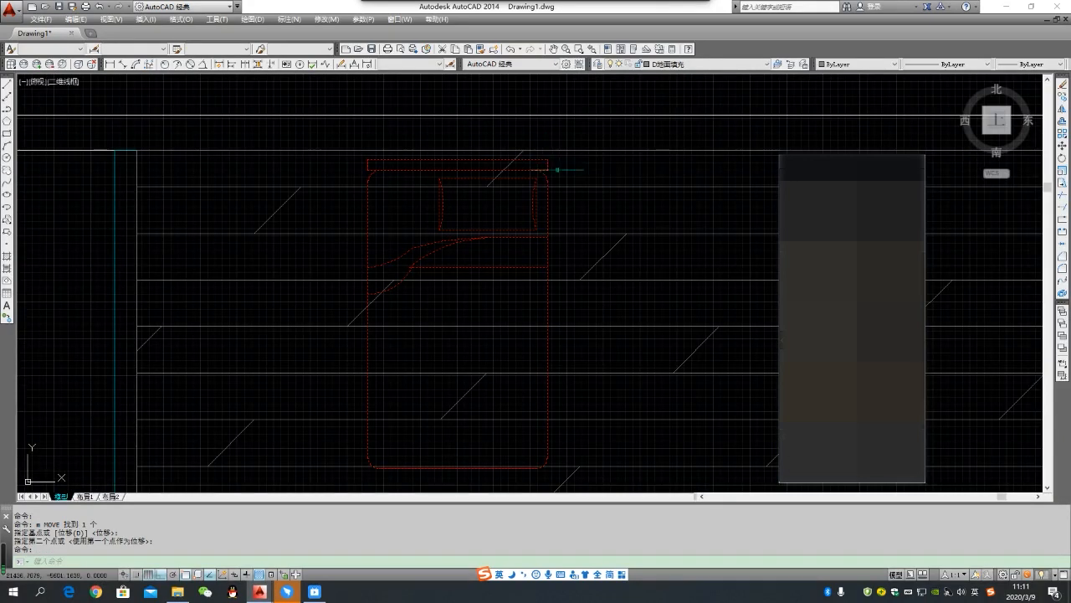
text(m)
key(Return)
click(548, 159)
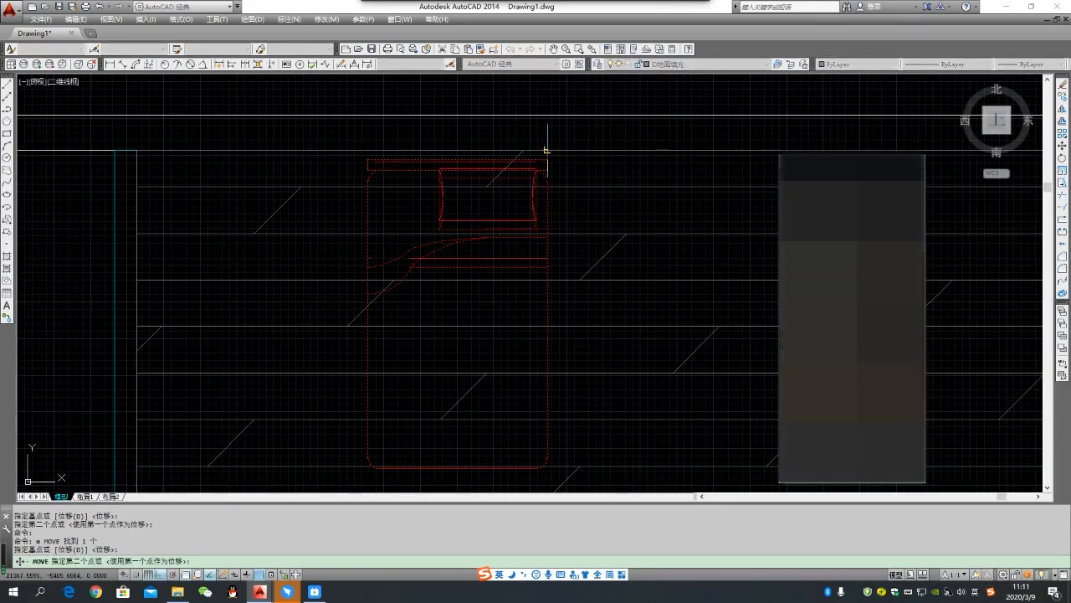
click(550, 152)
scroll(524, 201, down, 2)
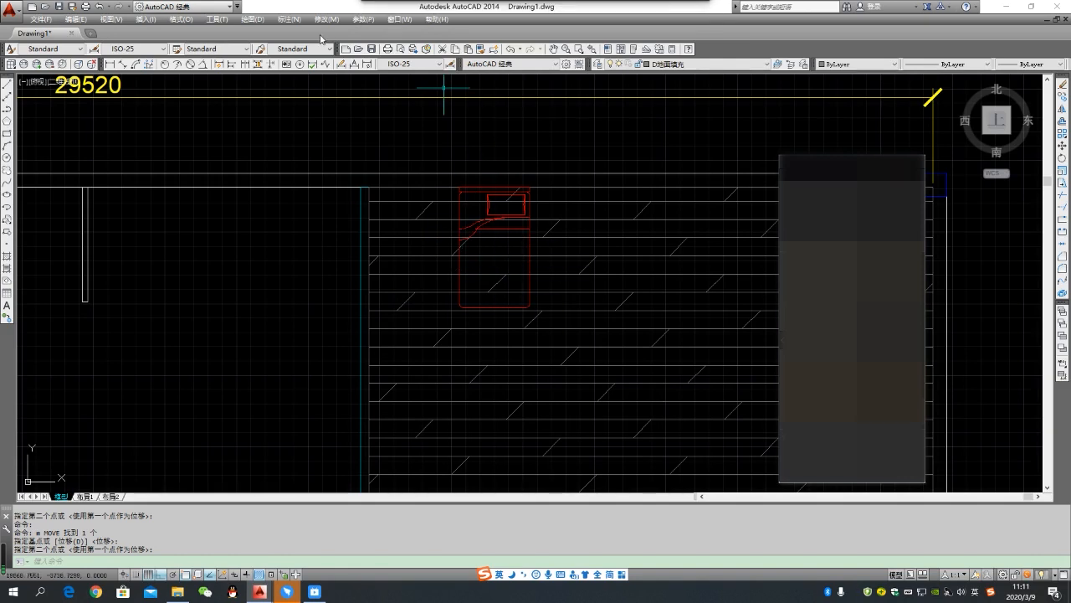
- Create a new layer named 区域覆盖 and make it the current layer
click(600, 65)
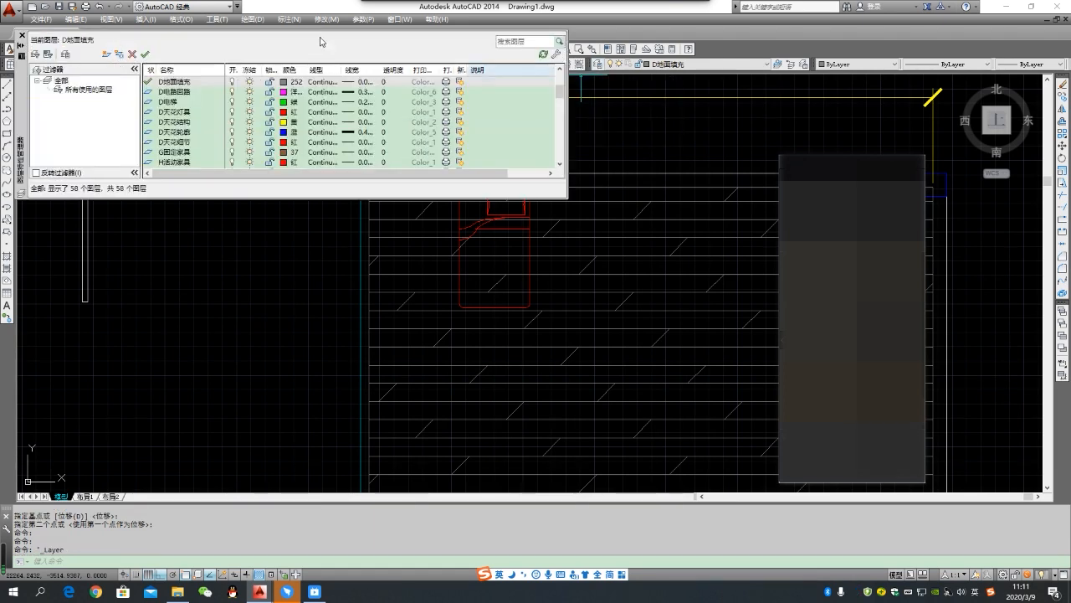
click(107, 53)
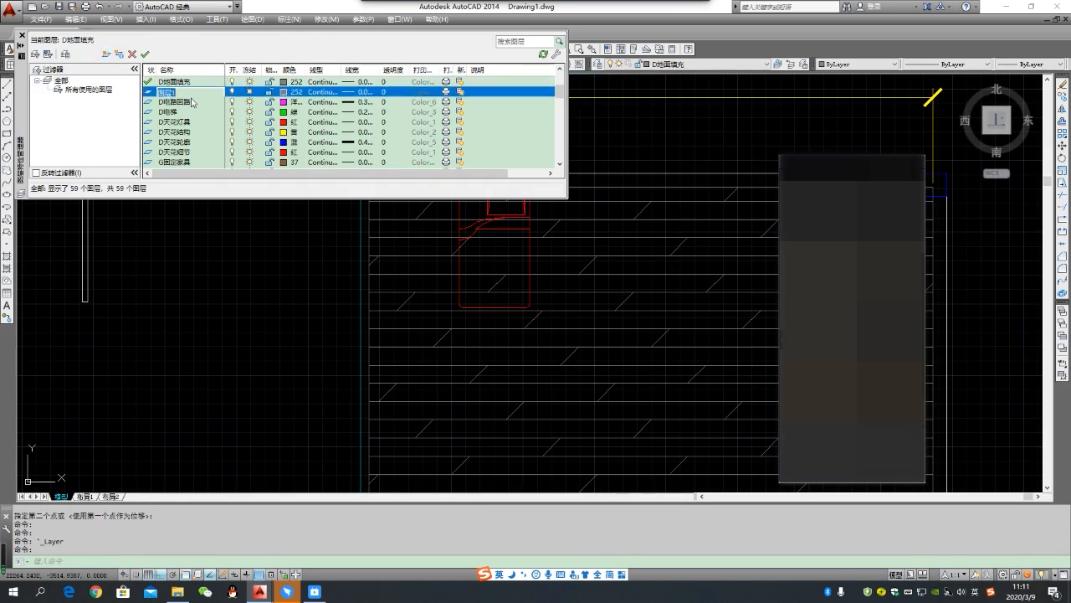
text(quyu)
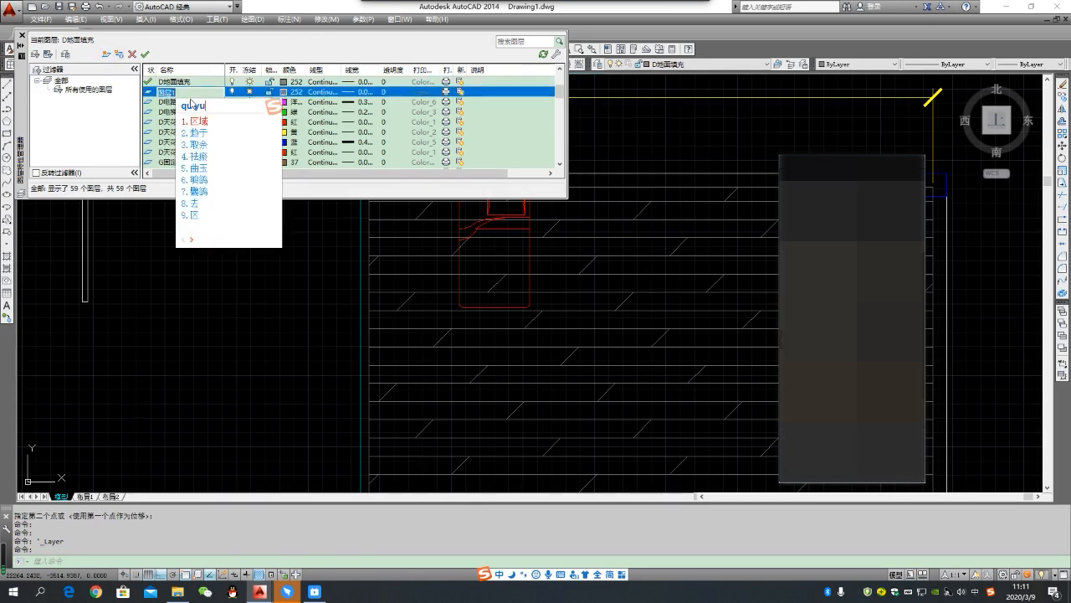
text(fugai)
key(space)
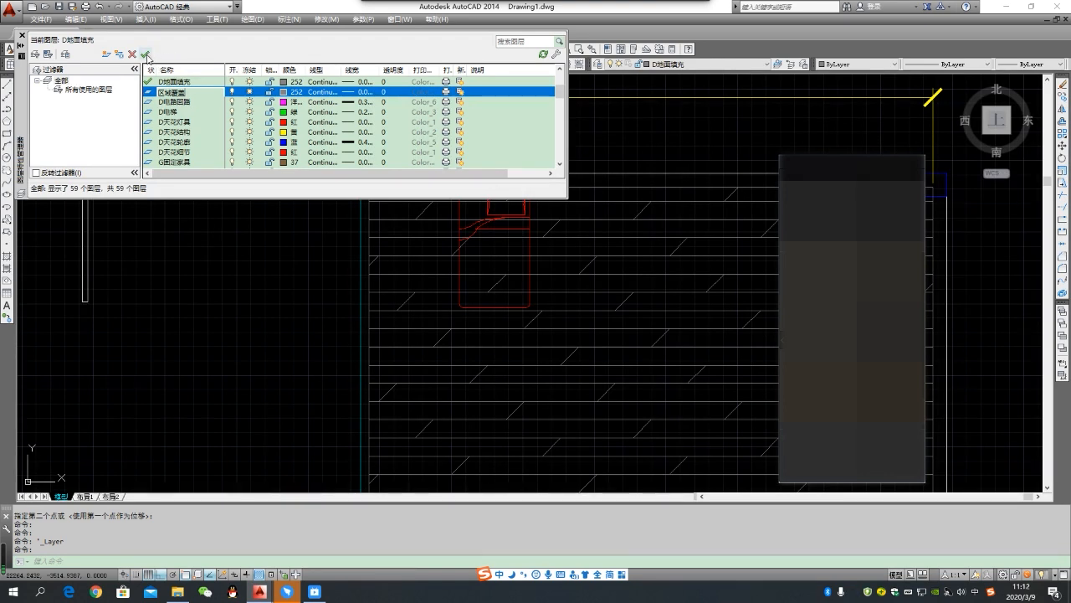
click(144, 55)
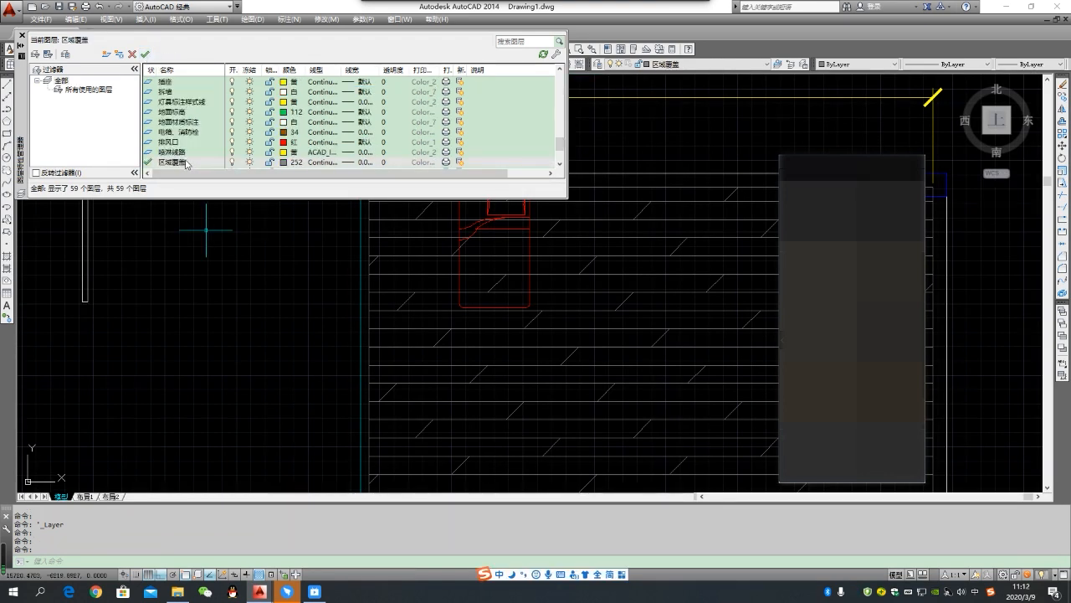
click(23, 36)
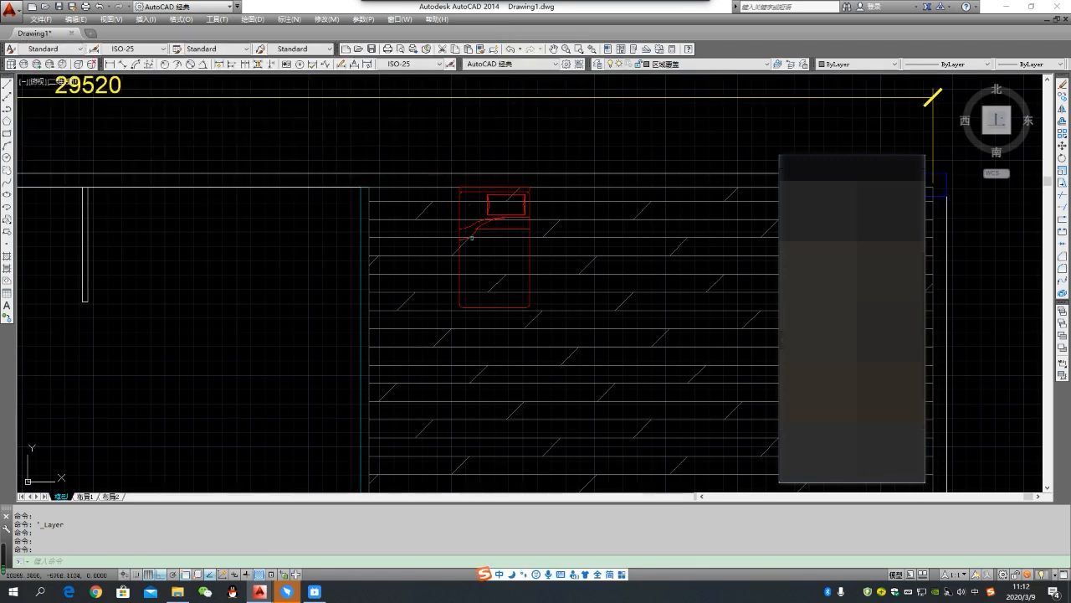
- Start a wipeout at the bed's upper-left corner and trace its head edge and right side down to the lower-right corner
scroll(485, 292, down, 2)
scroll(475, 211, up, 2)
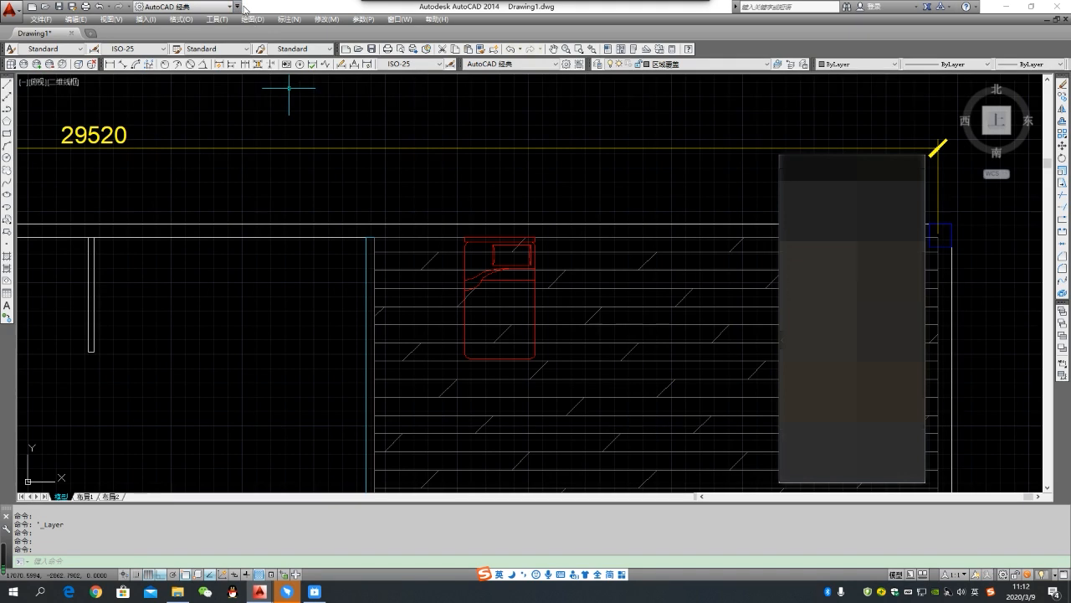
click(252, 19)
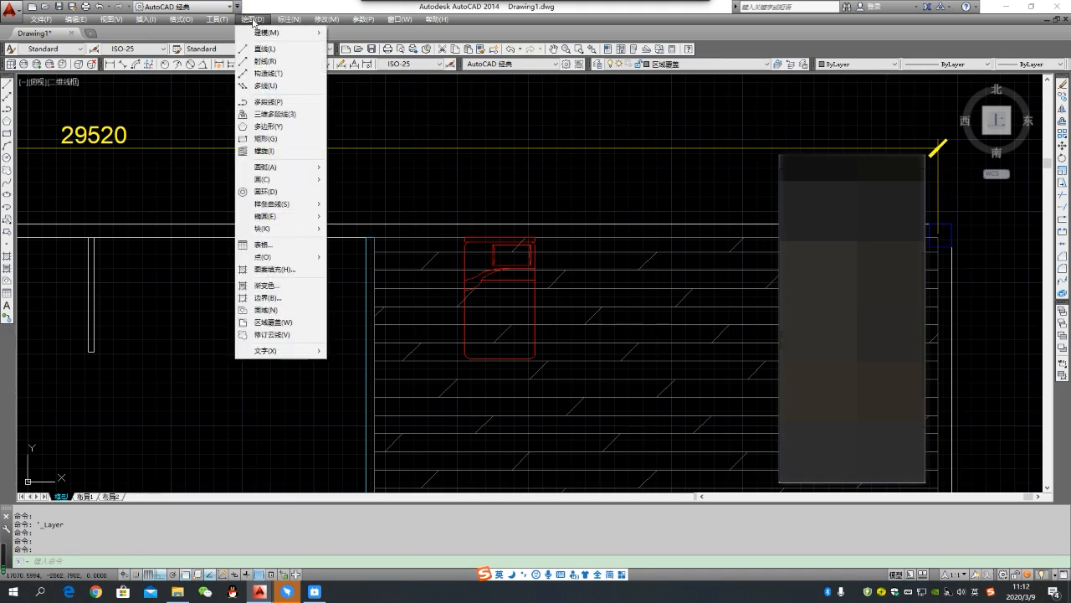
click(285, 323)
scroll(467, 239, up, 4)
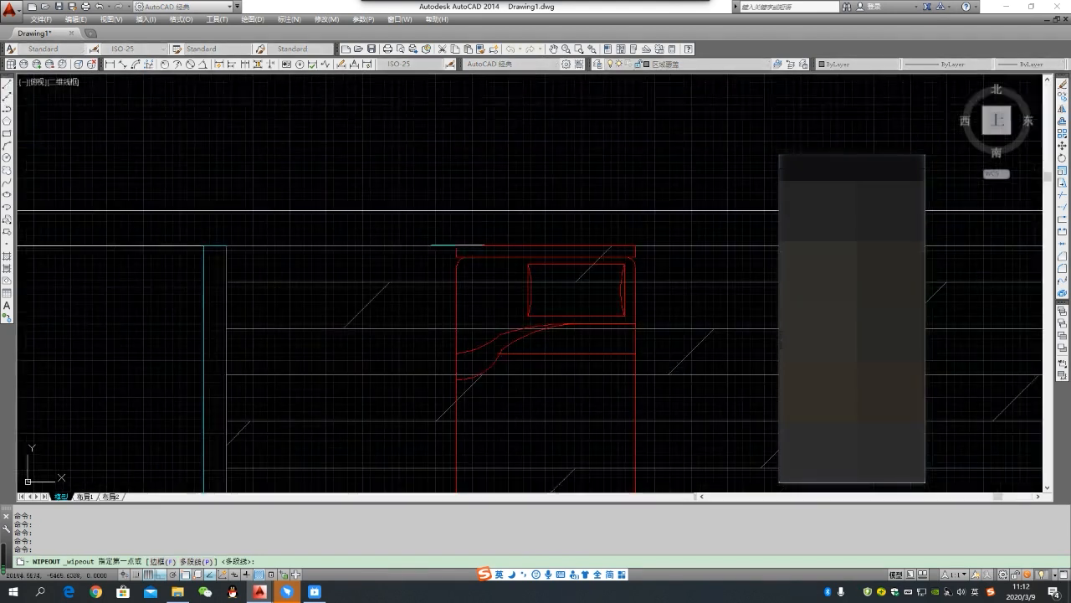
click(457, 245)
scroll(636, 245, down, 2)
scroll(636, 246, up, 6)
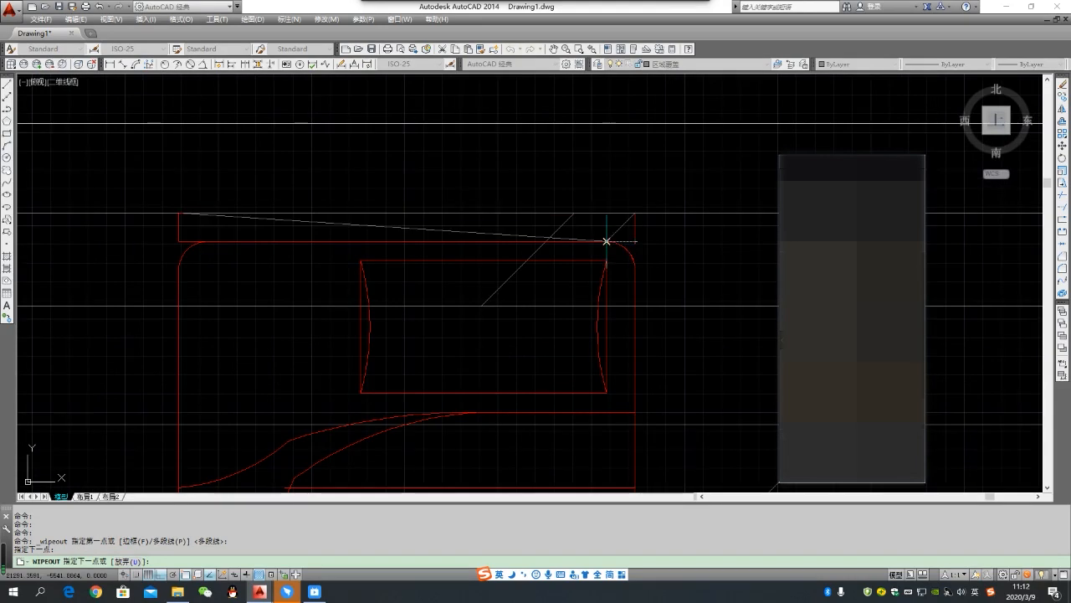
scroll(634, 211, down, 2)
scroll(634, 211, up, 2)
scroll(629, 230, down, 2)
scroll(632, 288, down, 3)
scroll(640, 319, up, 5)
click(618, 355)
- Trace the wipeout boundary around the bed's rounded lower-right corner in short segments
scroll(617, 370, up, 4)
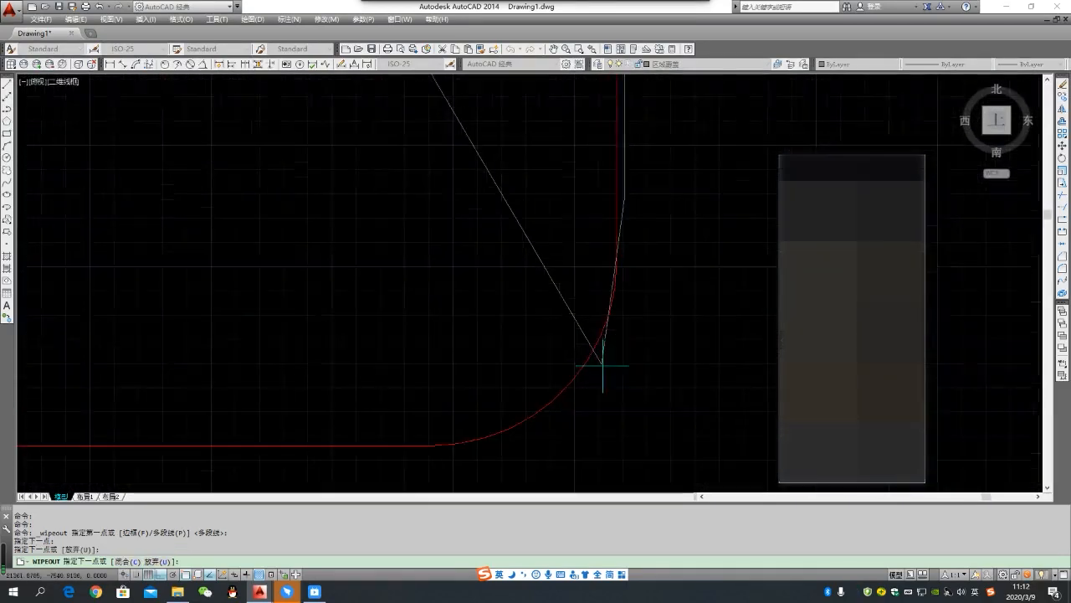
click(611, 336)
click(544, 410)
scroll(573, 402, down, 2)
scroll(527, 419, down, 2)
scroll(544, 393, up, 5)
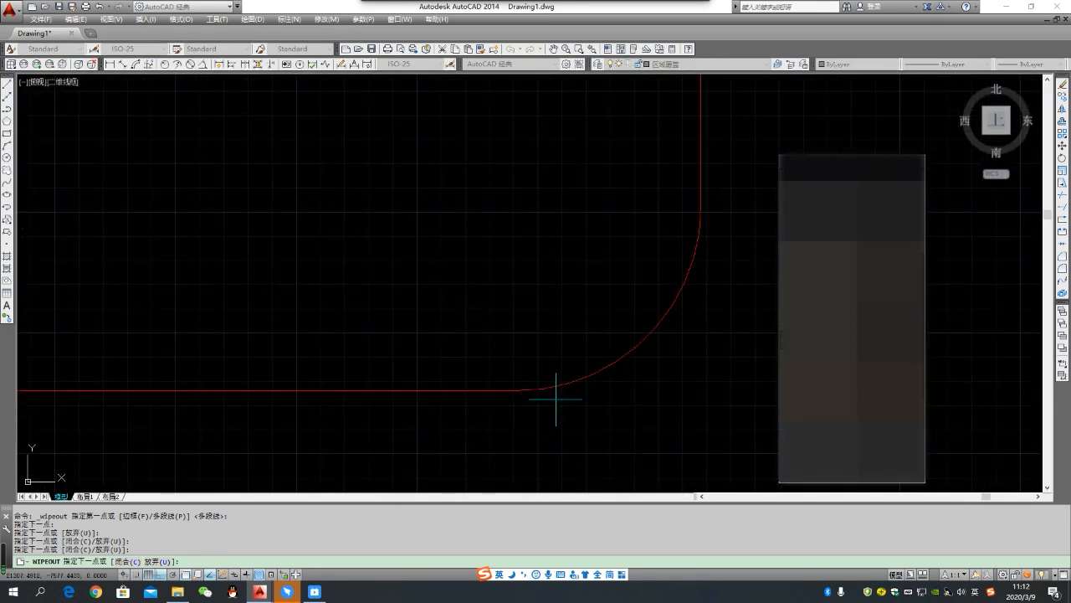
click(564, 392)
click(527, 392)
- Trace the wipeout boundary along the bed's foot edge and around its rounded lower-left corner in short segments
scroll(627, 394, down, 2)
scroll(657, 407, down, 5)
scroll(683, 411, down, 4)
scroll(447, 422, up, 4)
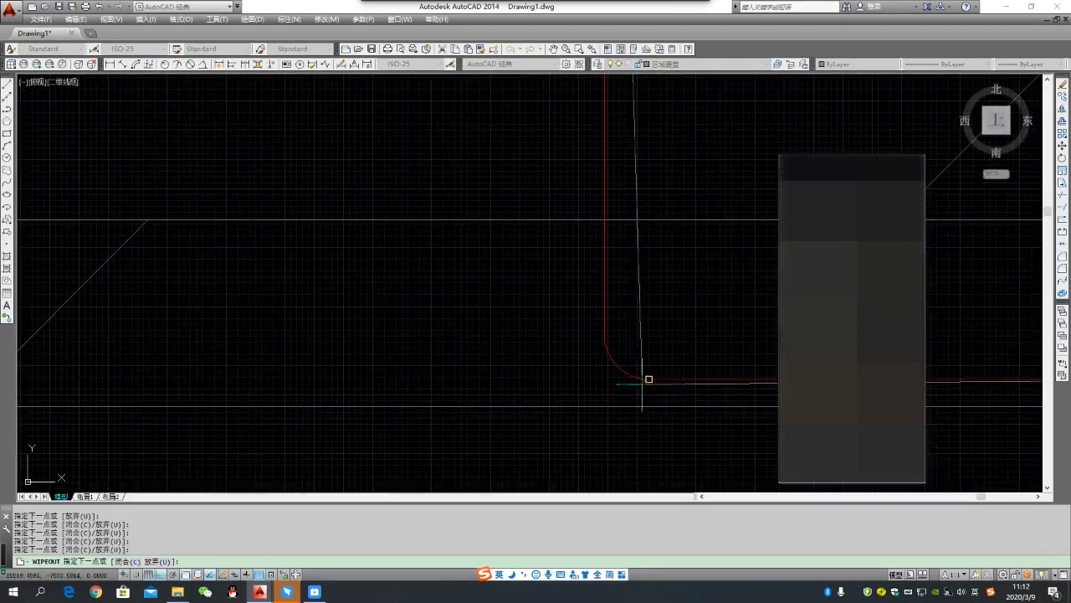
scroll(646, 378, up, 6)
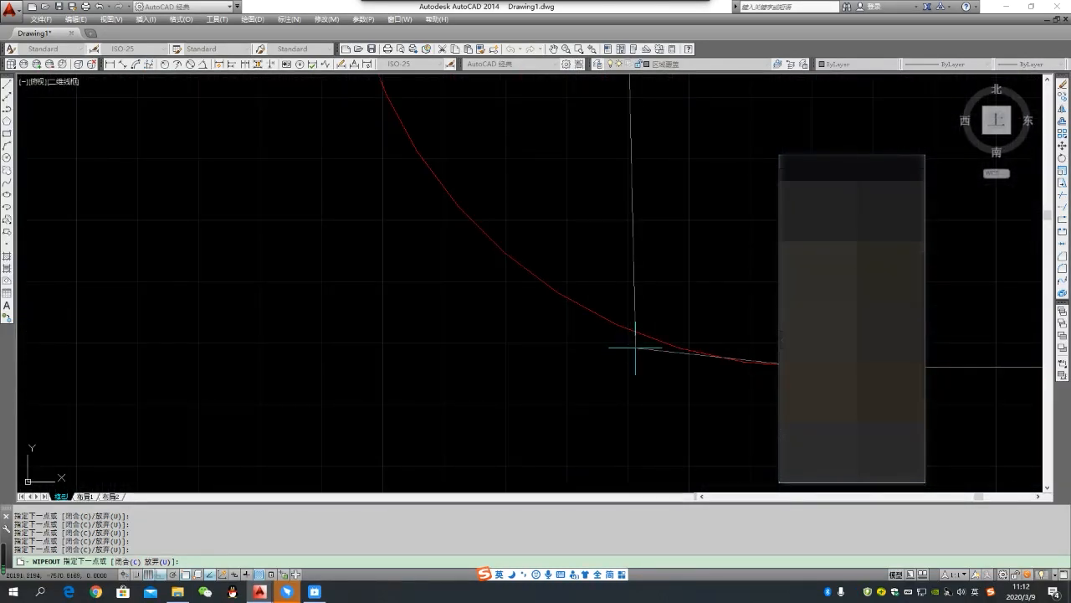
scroll(578, 327, down, 3)
scroll(555, 335, up, 3)
click(586, 323)
scroll(574, 345, up, 1)
scroll(552, 318, down, 2)
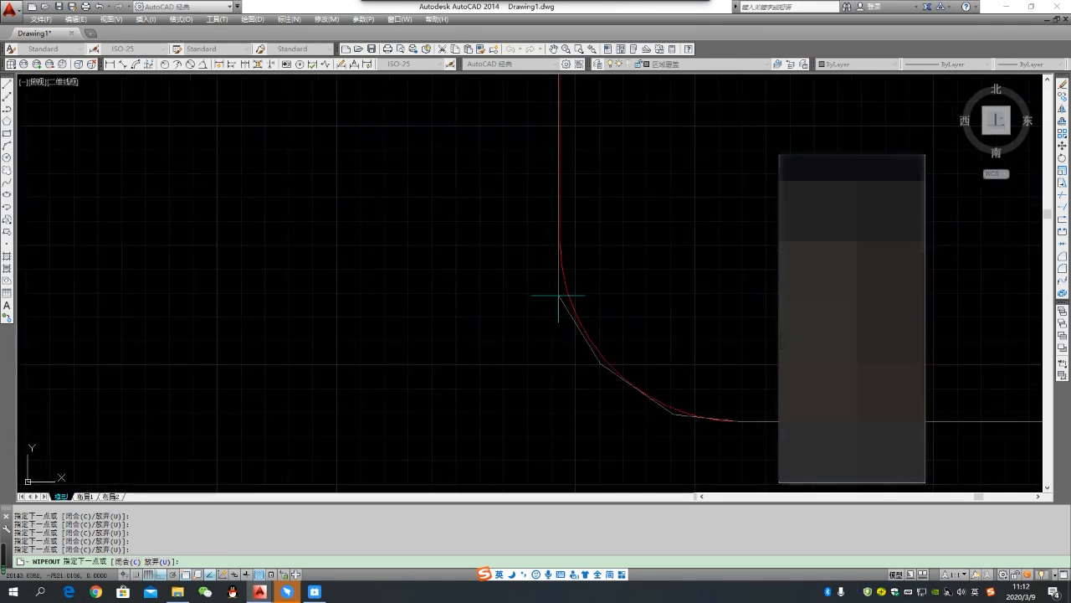
scroll(560, 237, down, 5)
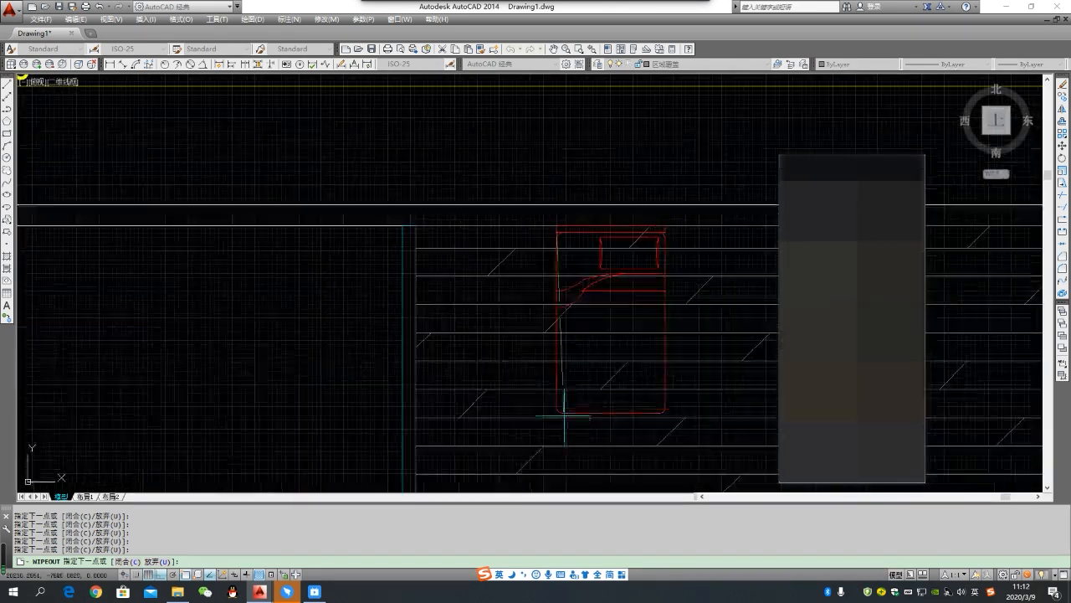
- Close the wipeout boundary at the bed's upper-left corner with the Close (C) option
scroll(559, 225, up, 10)
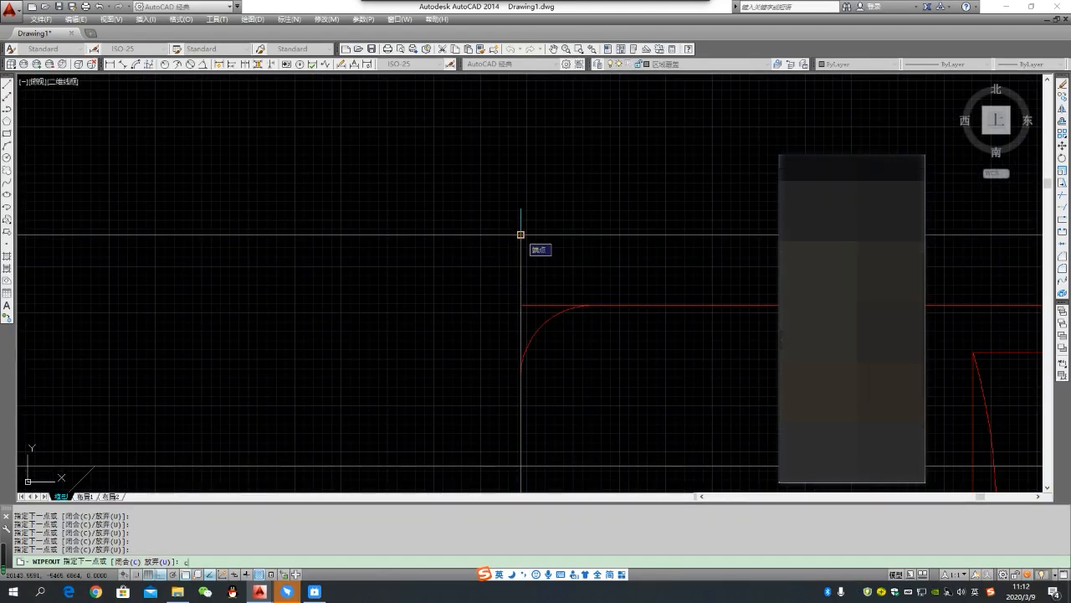
text(c)
key(Return)
scroll(414, 287, down, 5)
scroll(435, 314, up, 4)
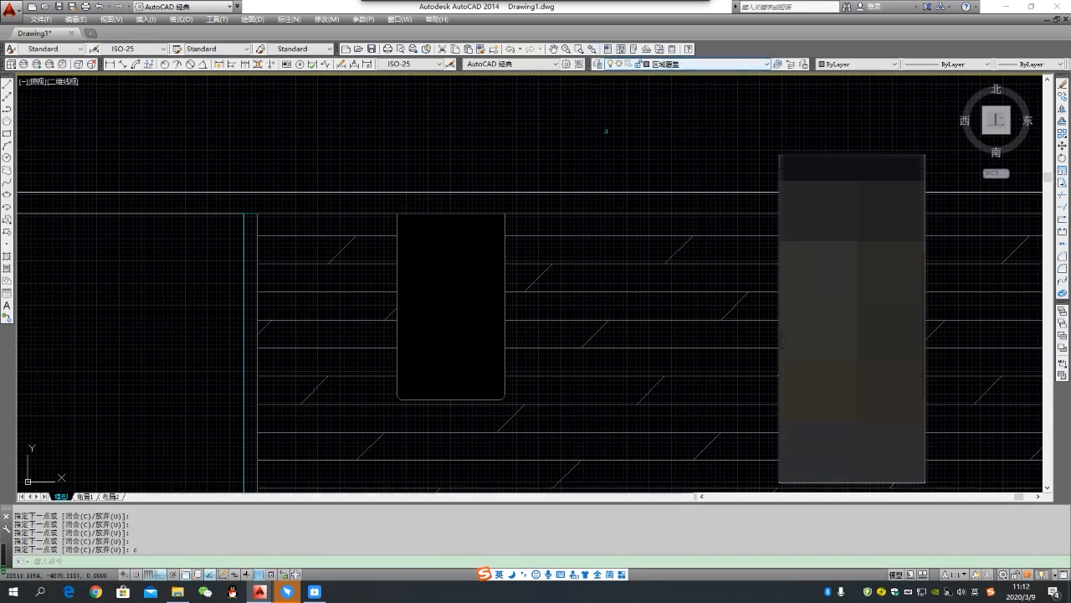
- Make the upper wall line's layer Y原建筑墙体 the current layer
click(240, 191)
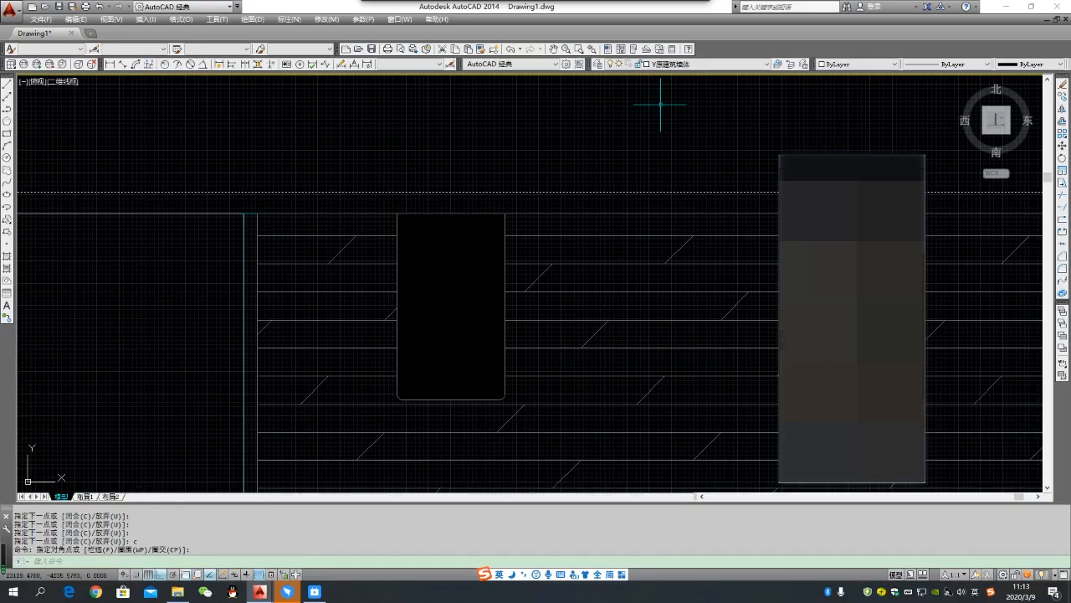
click(783, 79)
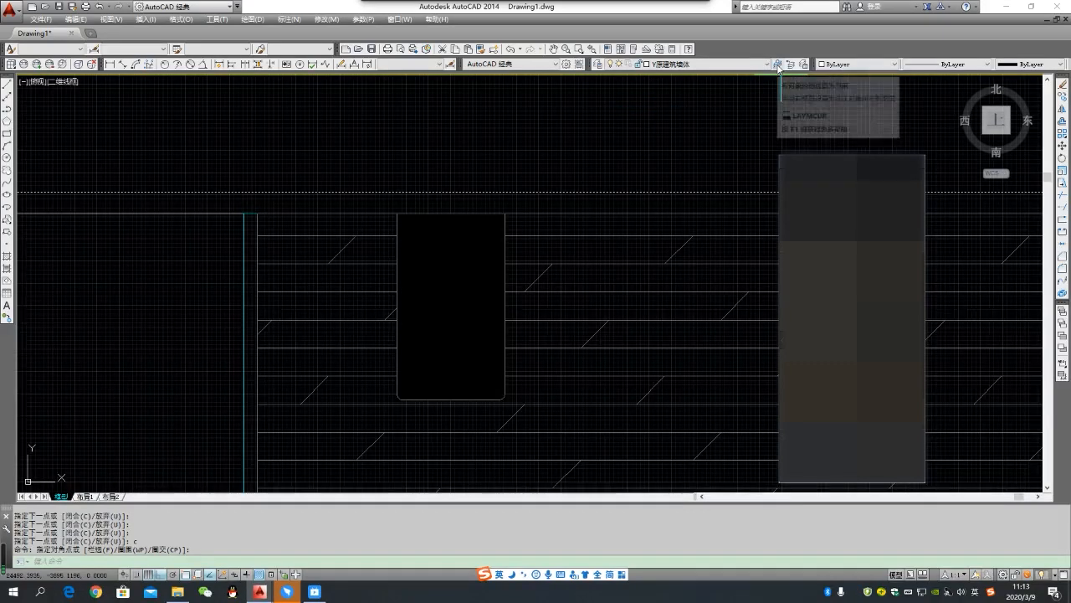
click(777, 65)
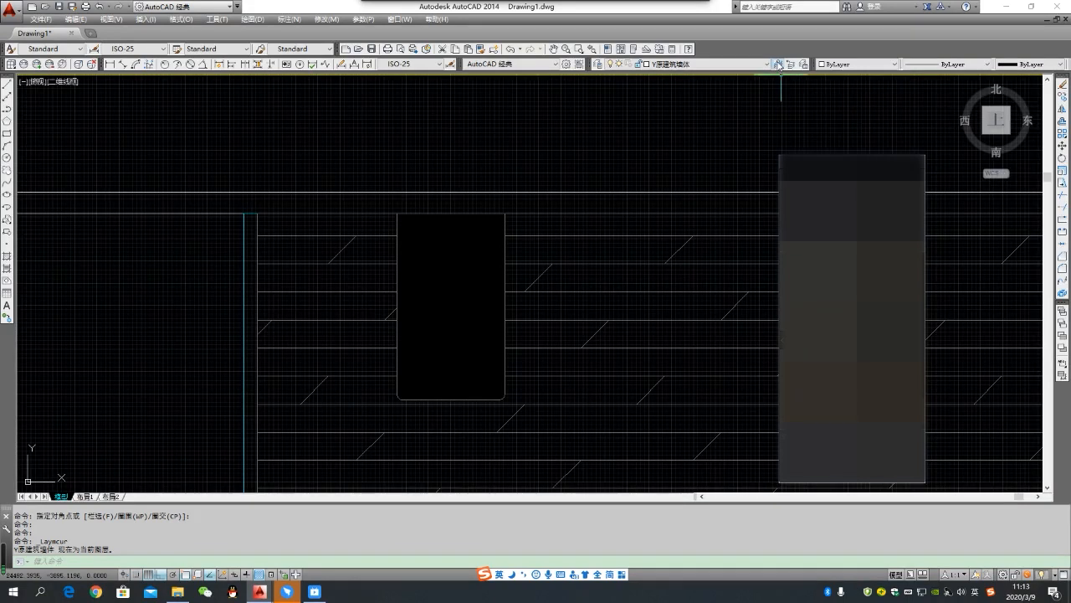
double_click(778, 67)
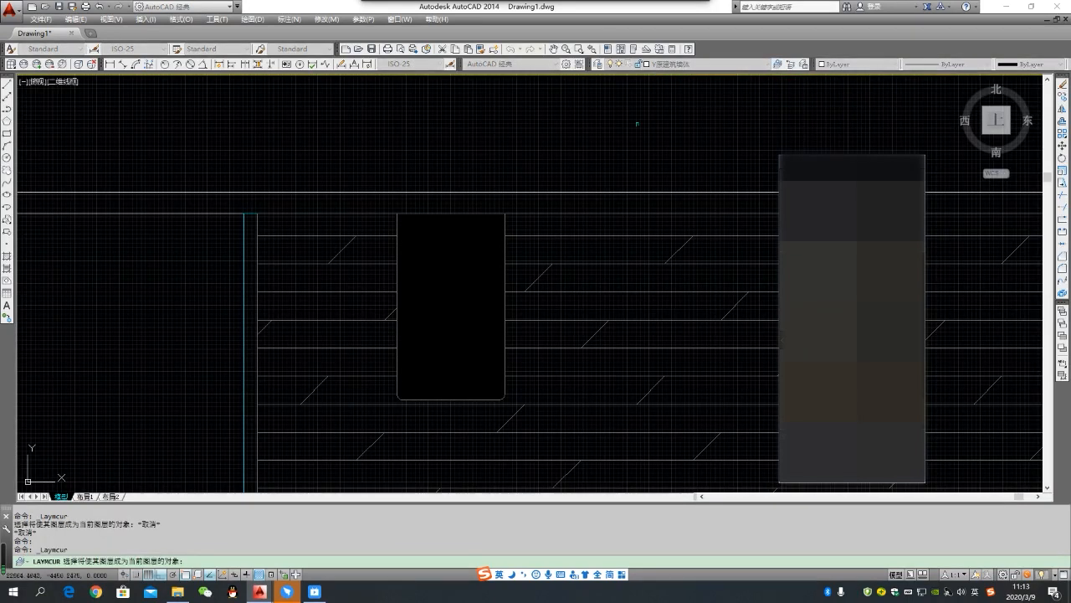
key(Escape)
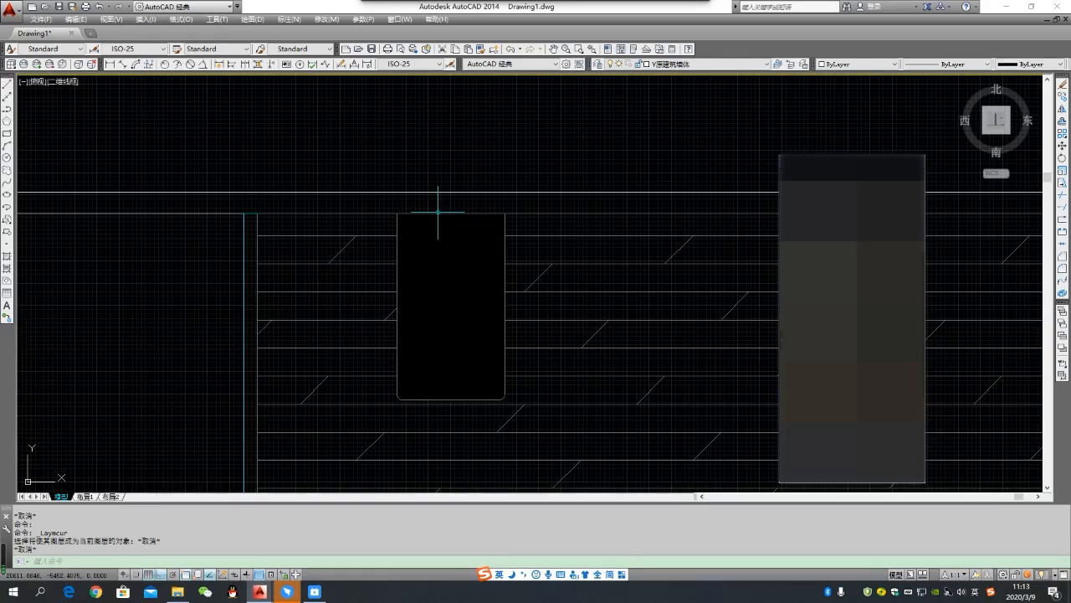
- Move the wipeout to the left along the wall line by its upper-left corner, partly uncovering the bed block
click(438, 213)
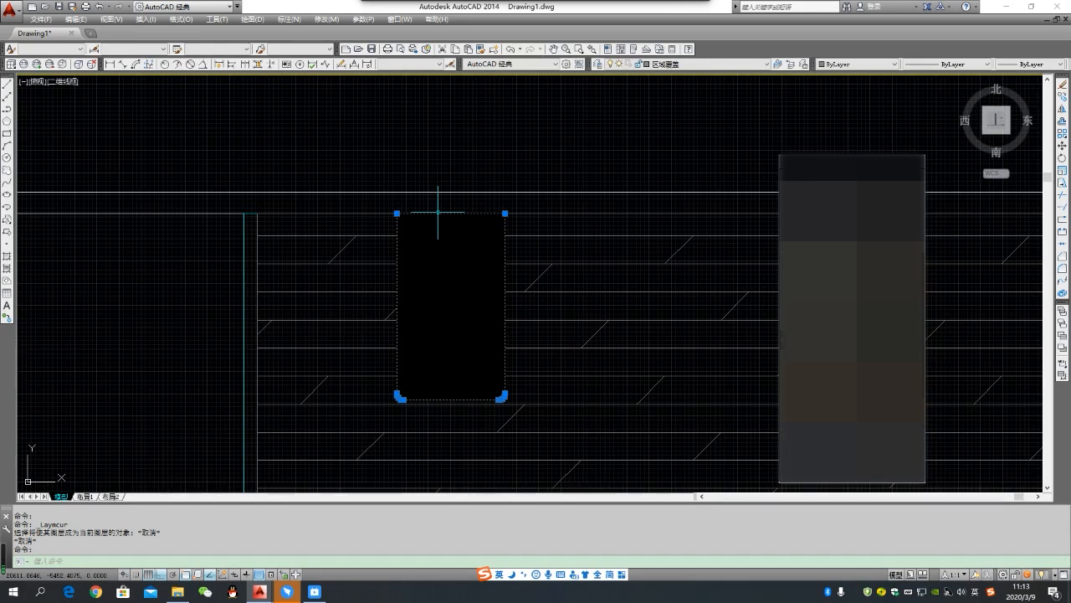
text(m)
key(space)
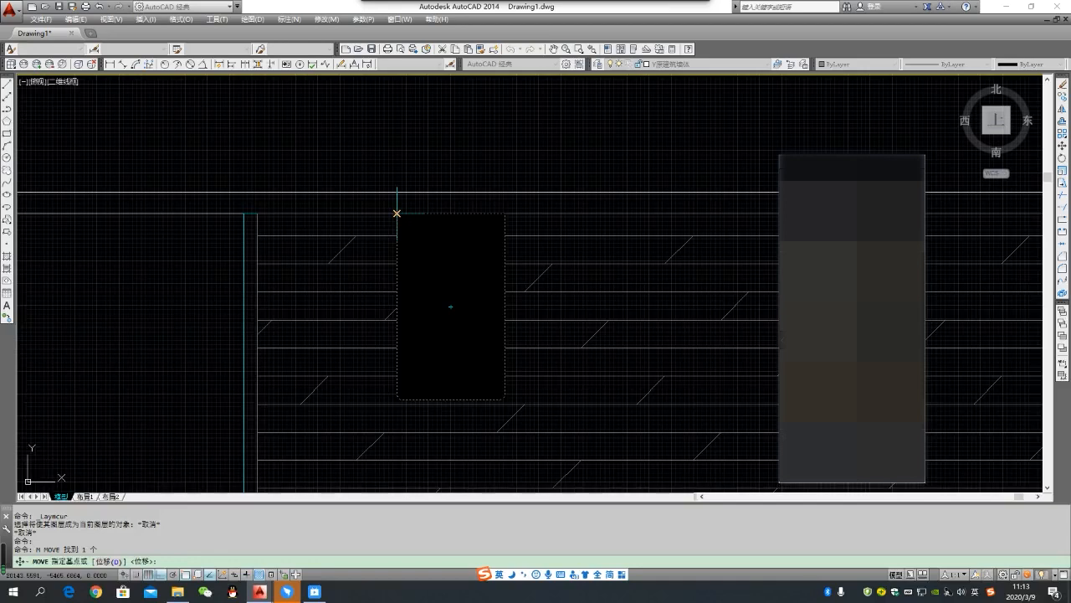
click(397, 212)
click(318, 226)
key(Escape)
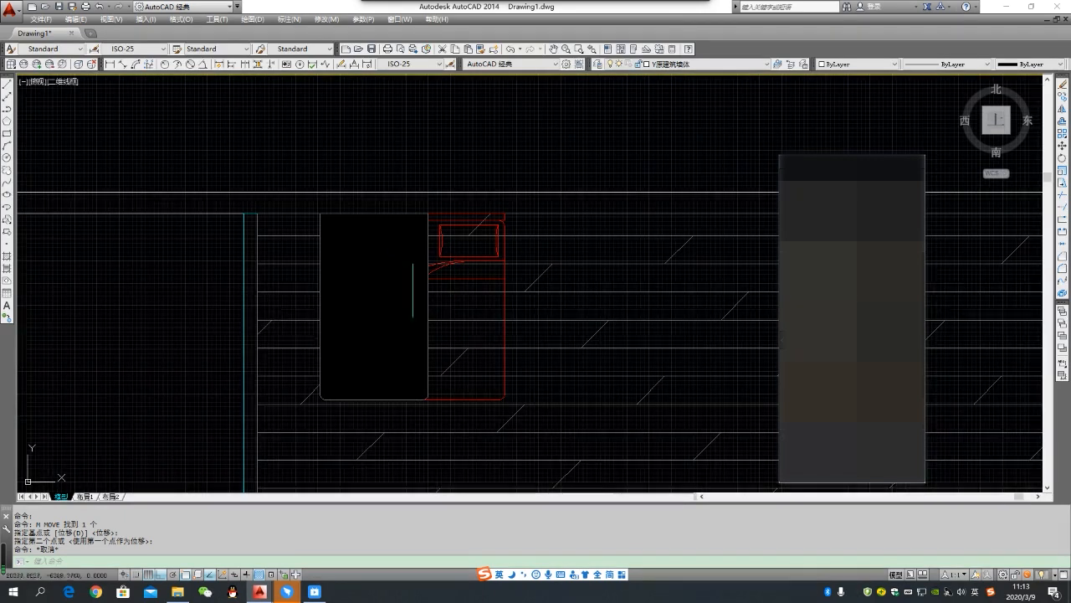
- Bring the bed block to the front of the draw order
scroll(405, 290, down, 2)
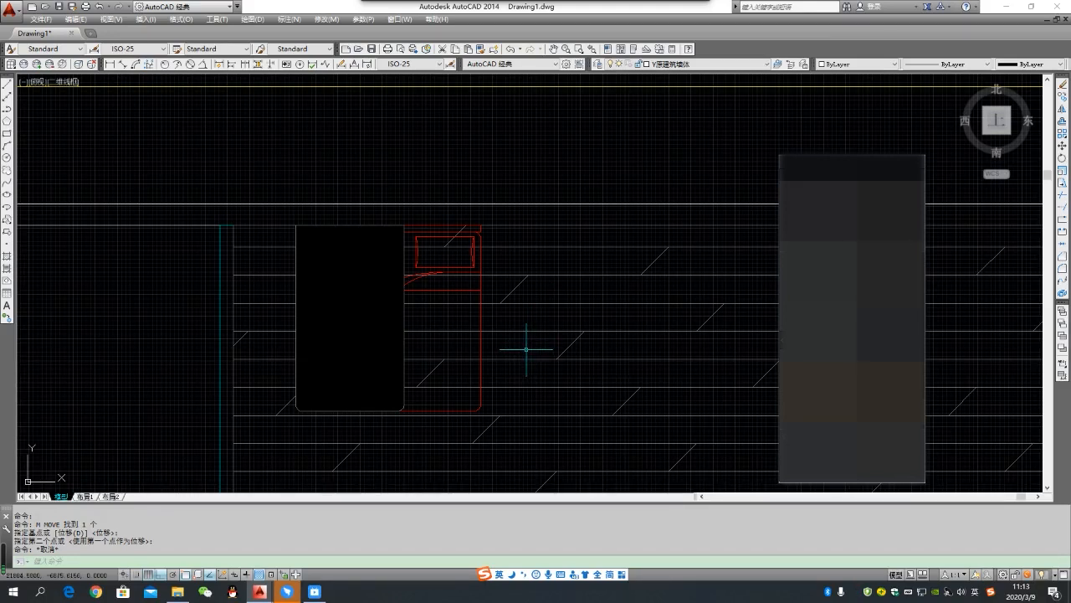
text(dr)
key(Return)
click(480, 290)
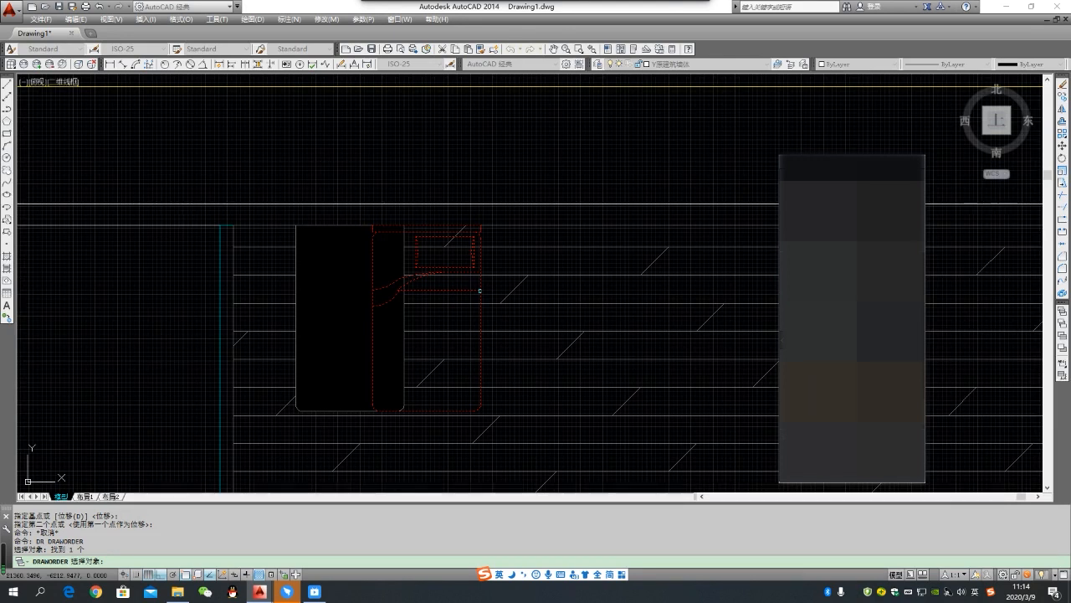
key(Return)
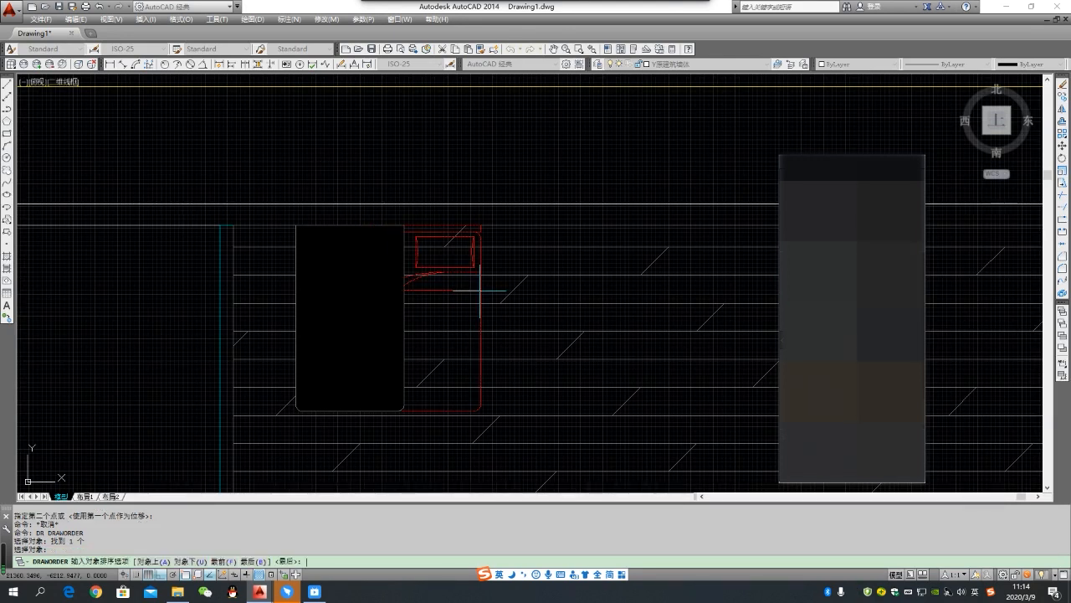
click(229, 567)
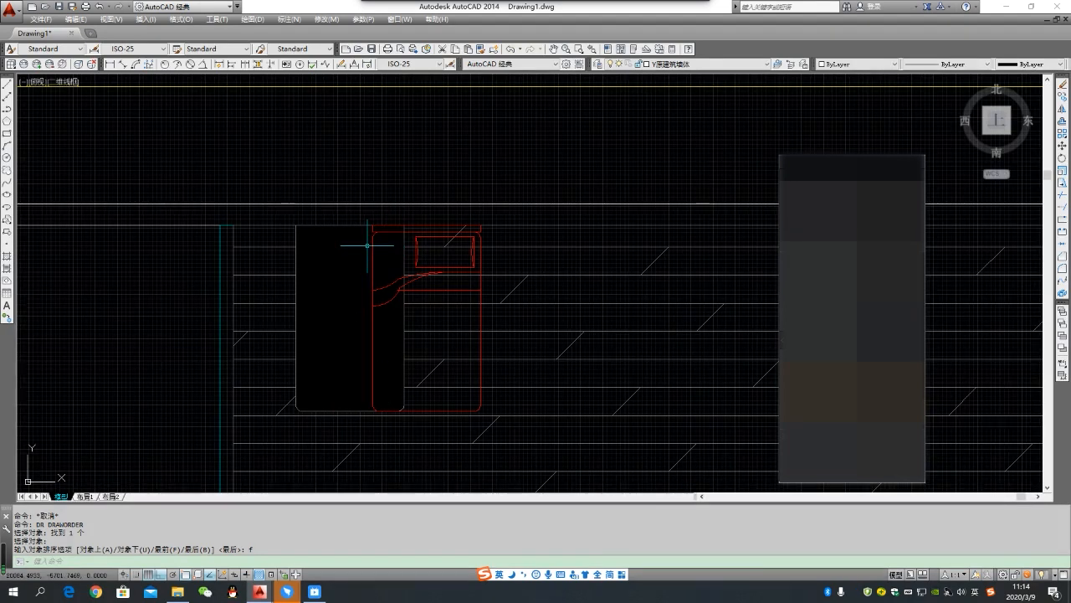
- Select the floor hatch on layer D地面填充 and send it to the back of the draw order
click(530, 311)
click(525, 287)
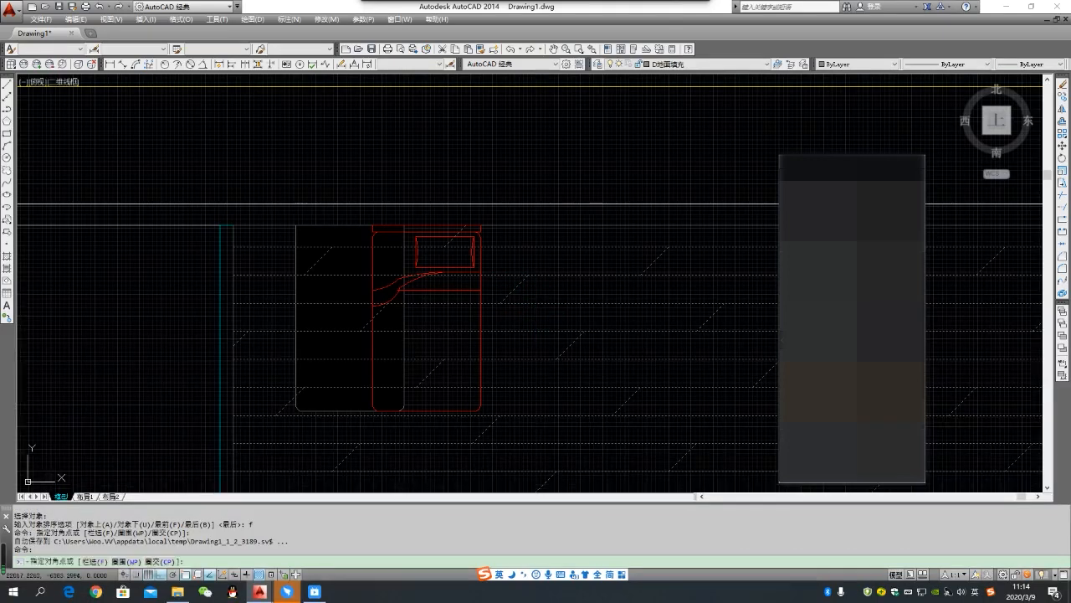
click(539, 316)
click(518, 276)
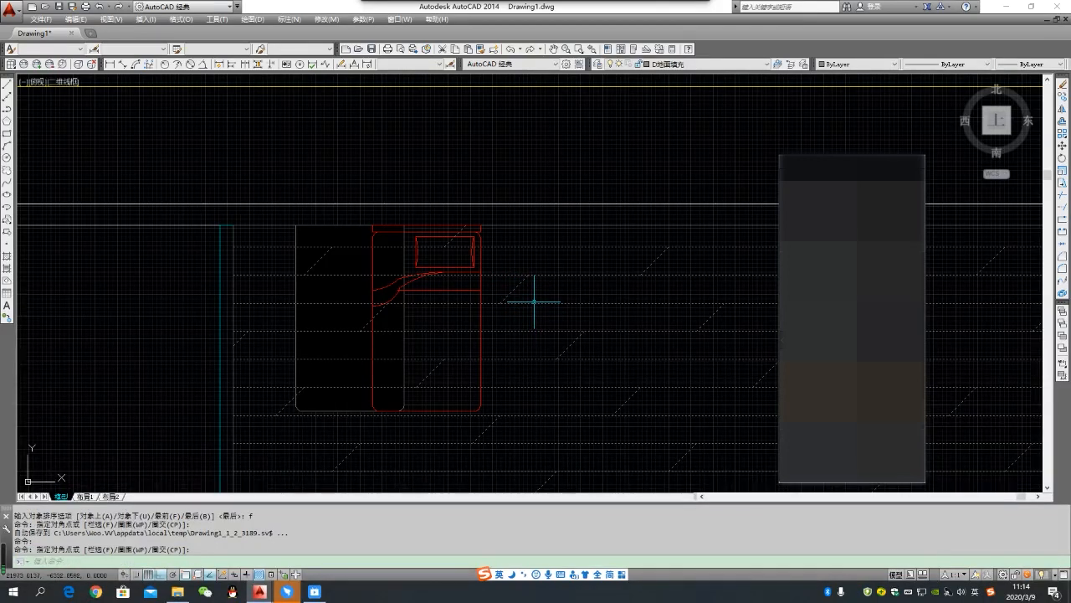
text(dr)
key(Return)
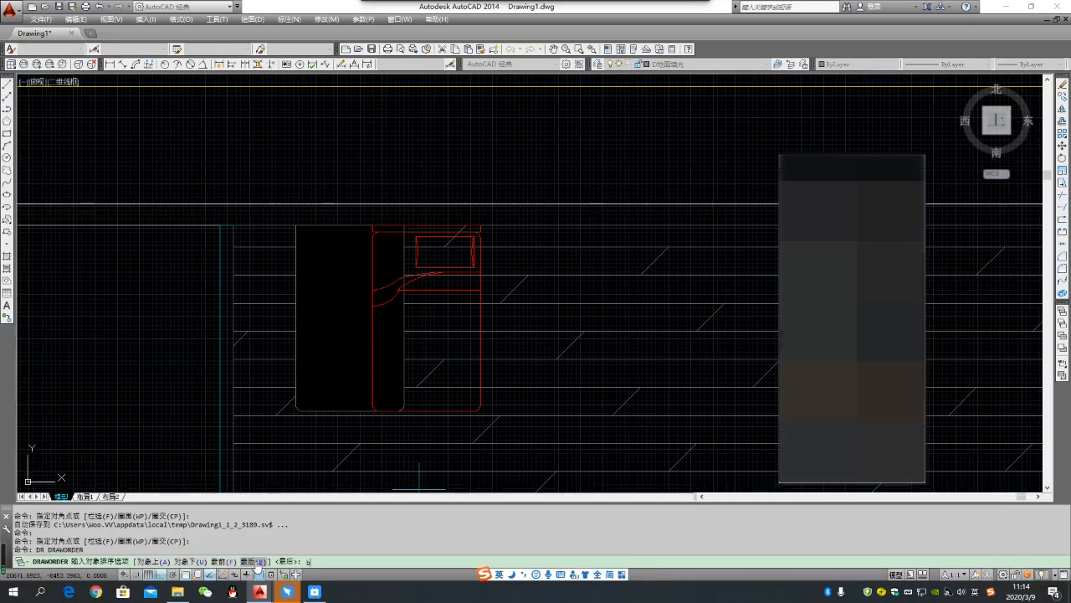
click(259, 561)
scroll(382, 311, up, 2)
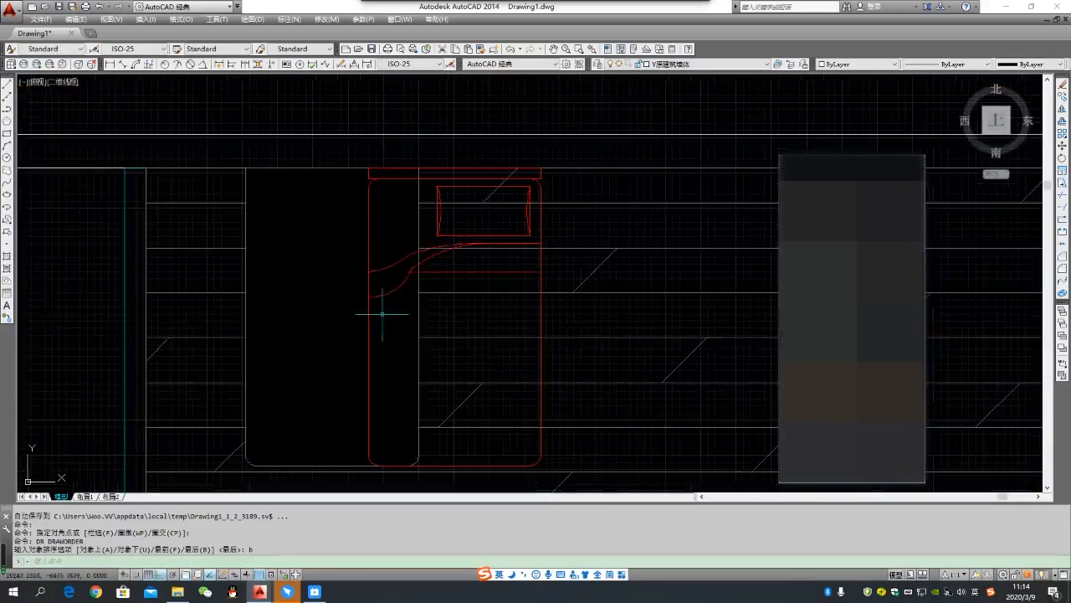
scroll(452, 333, down, 2)
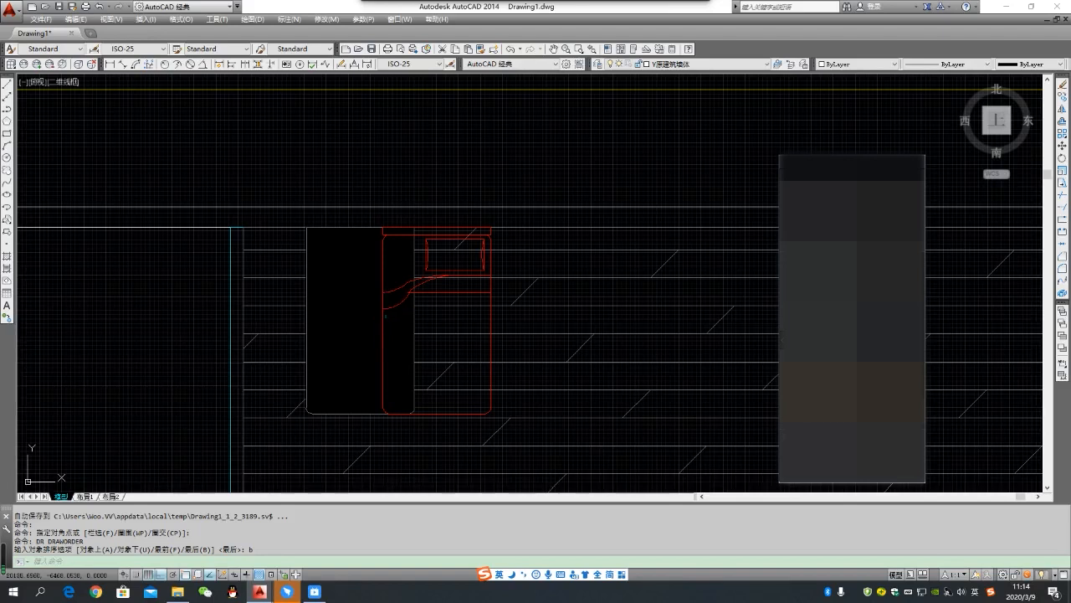
- Move the wipeout by its upper-left corner back onto the bed block's upper-left corner
click(310, 318)
text(m)
key(Return)
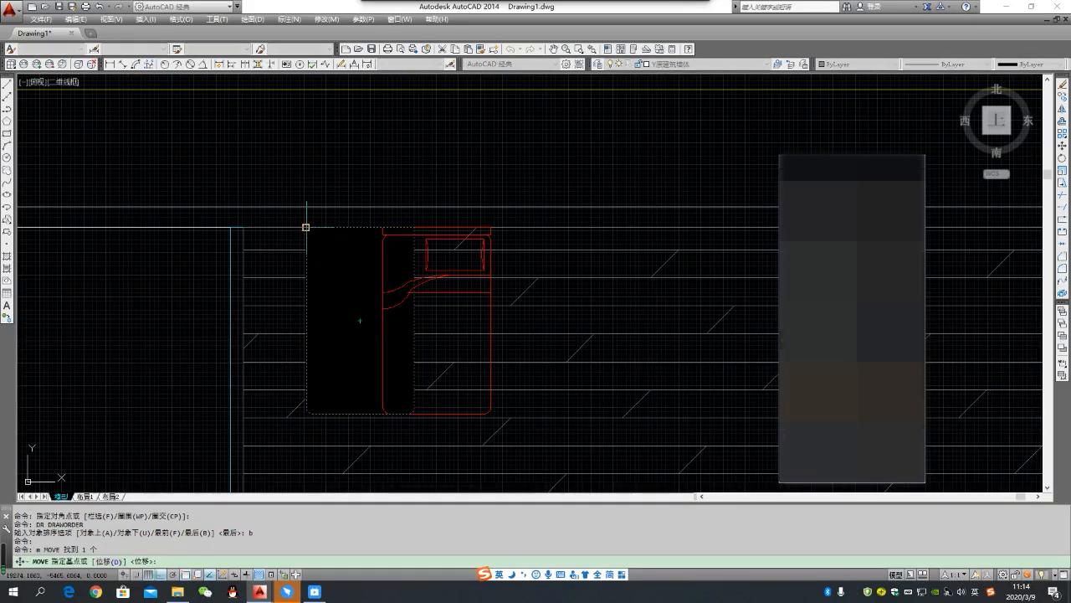
click(306, 227)
scroll(382, 225, up, 4)
scroll(381, 232, down, 4)
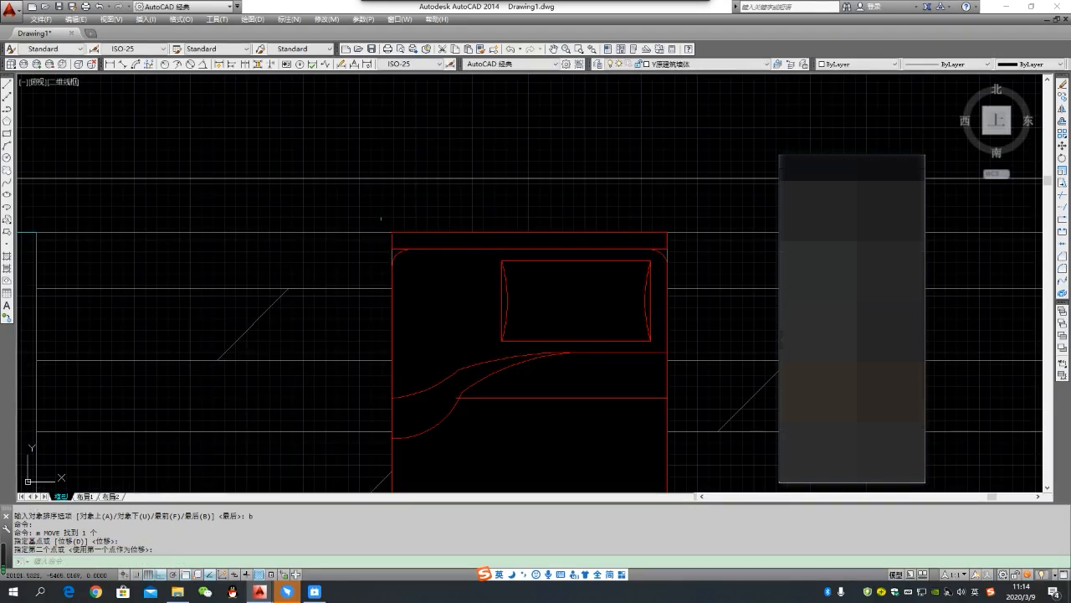
key(Escape)
- Examine the bed's mask over the floor hatch, its upper-left corner outline and the layer list
scroll(369, 302, down, 2)
scroll(368, 327, down, 2)
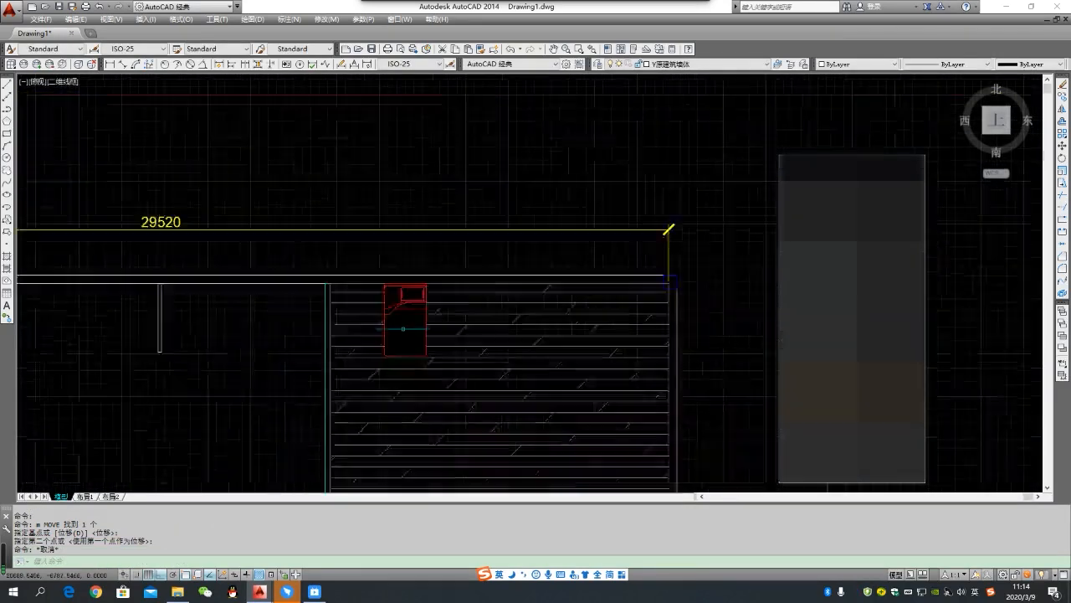
scroll(385, 364, down, 2)
scroll(369, 352, up, 2)
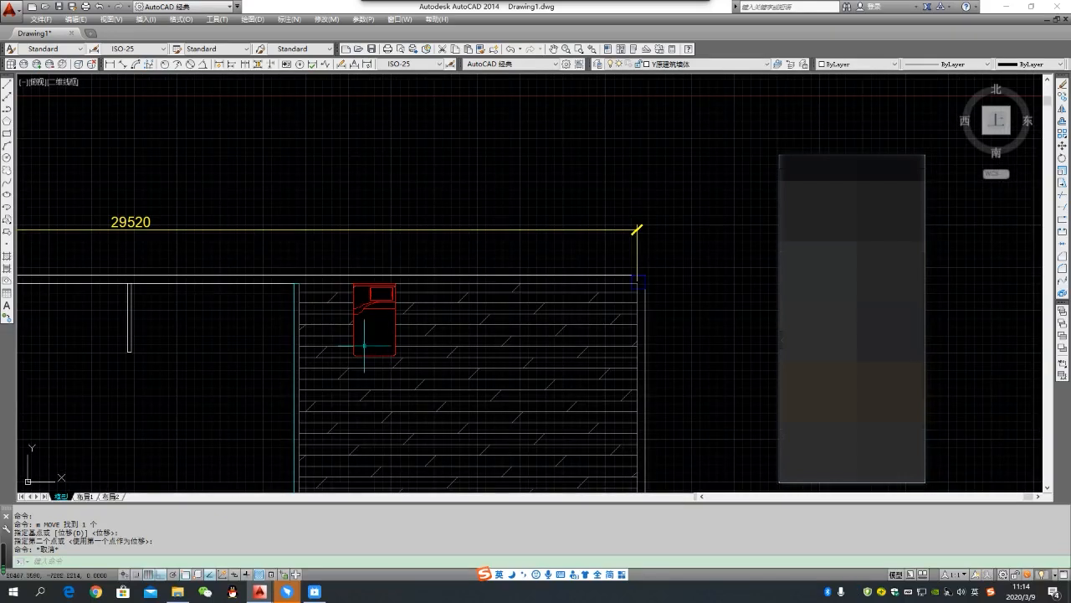
mouse_move(365, 345)
click(766, 64)
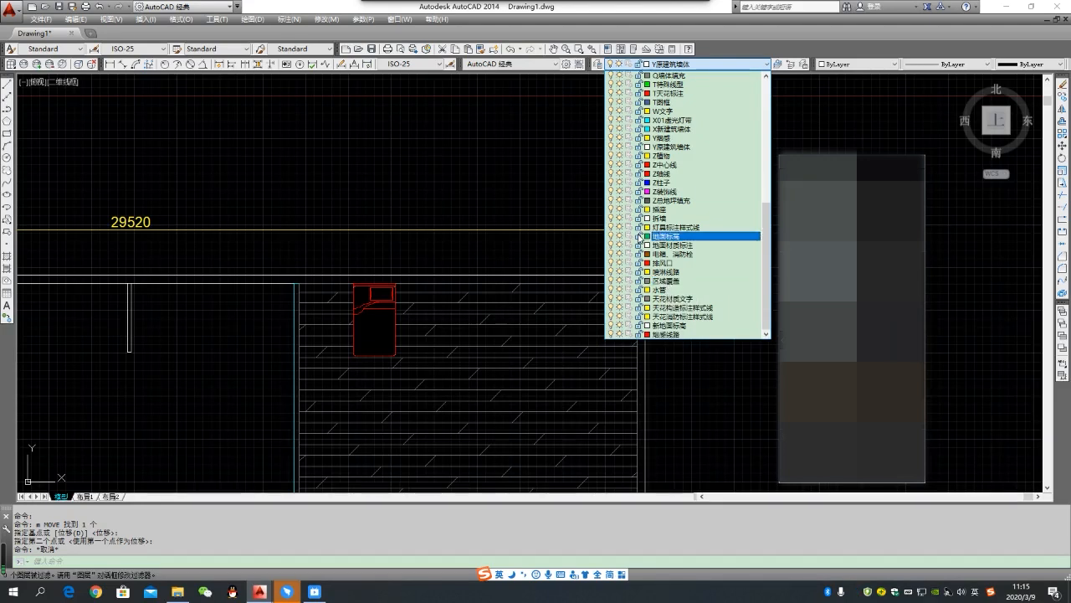
click(460, 192)
click(465, 198)
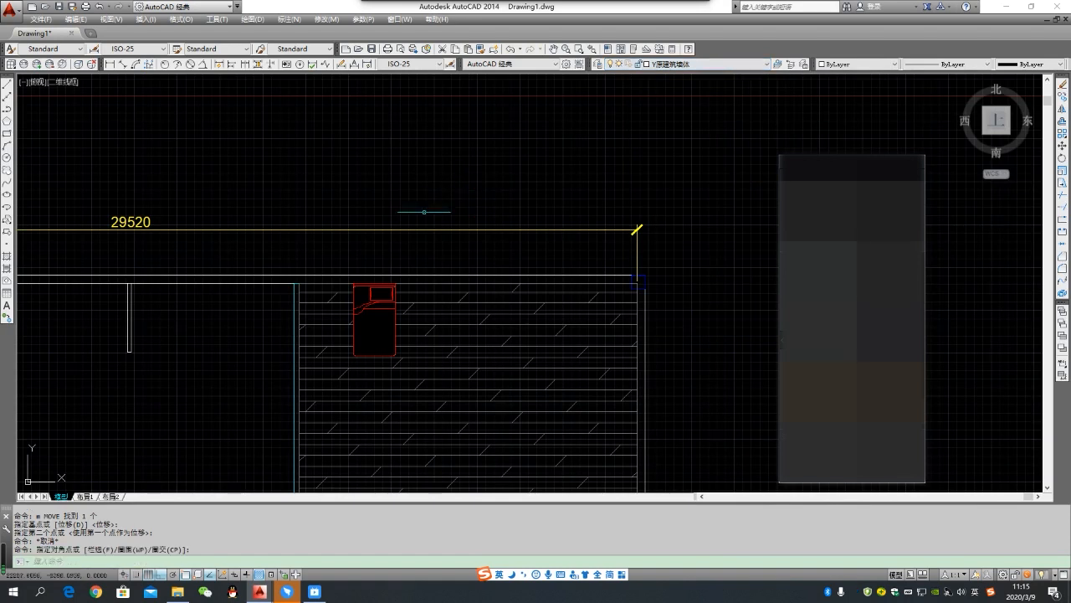
scroll(361, 287, up, 2)
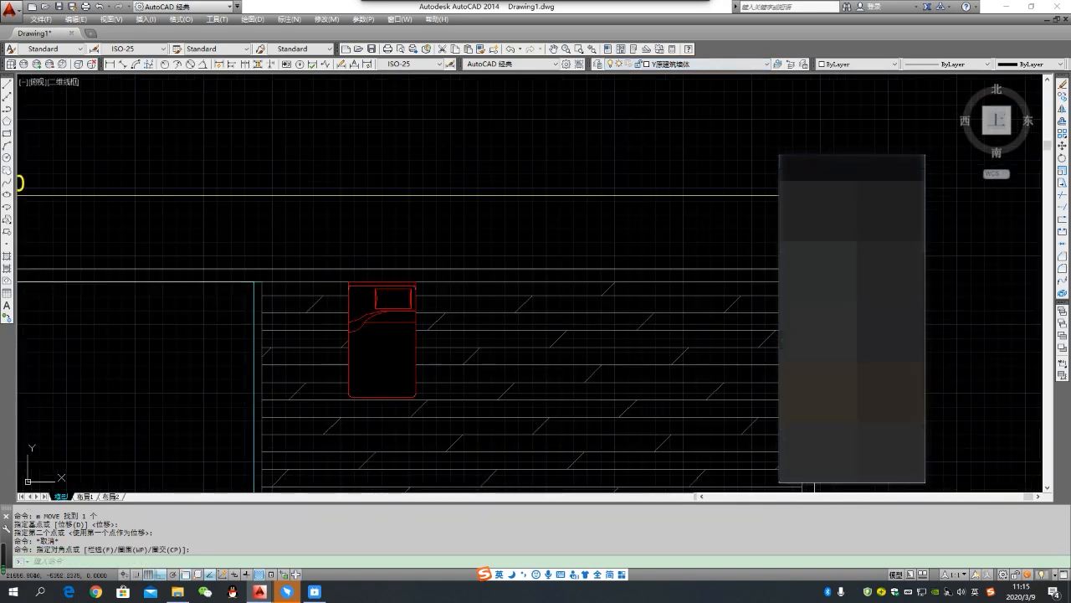
scroll(348, 285, up, 8)
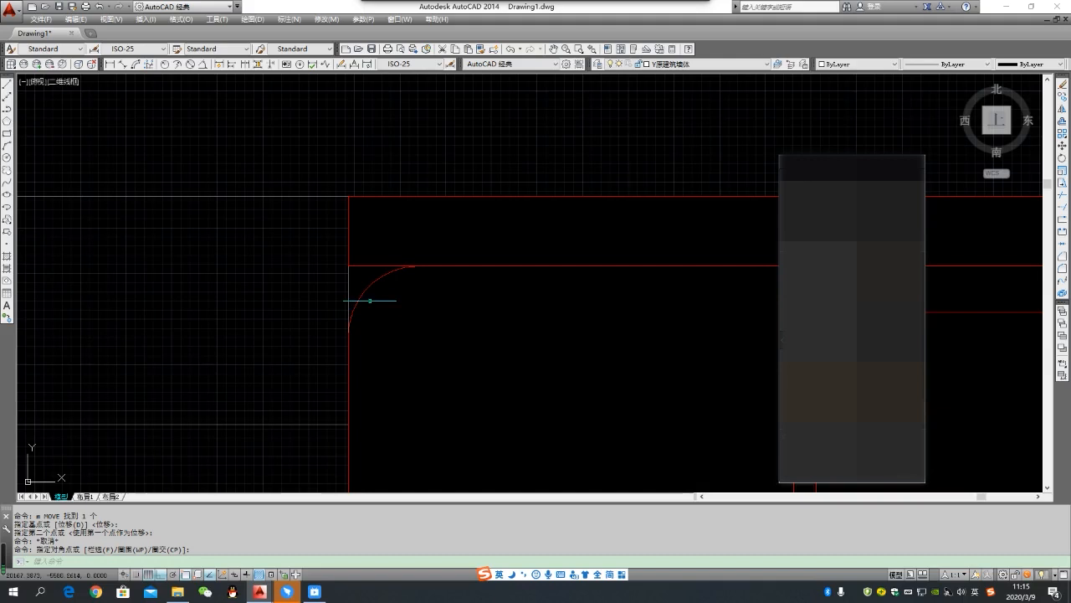
scroll(351, 283, down, 8)
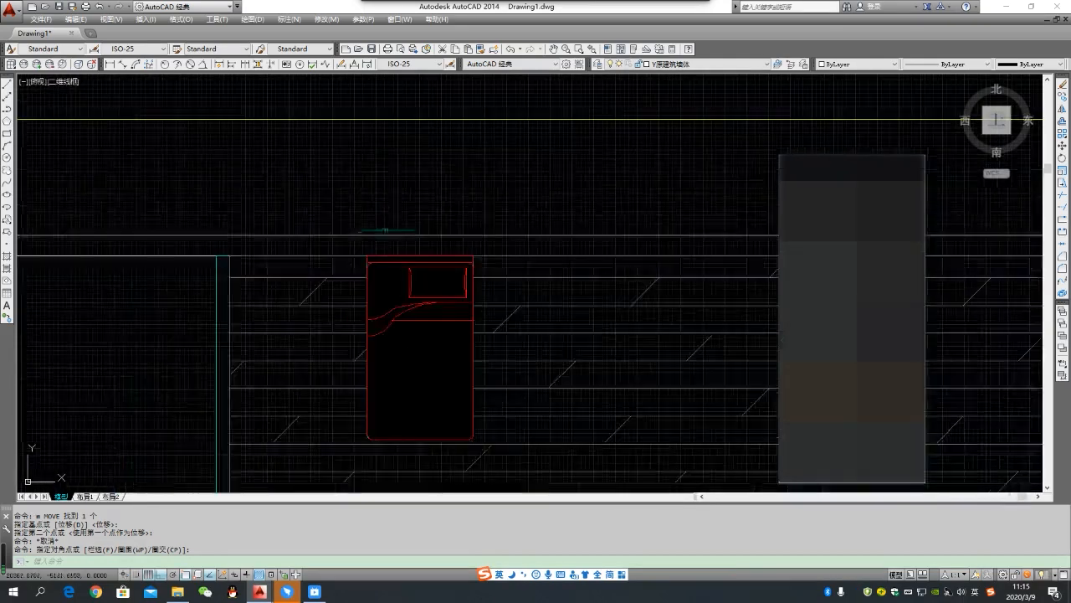
- Preview a plot using the <上一次打印> page setup with a plot window drawn around the masked bed
key(ctrl+p)
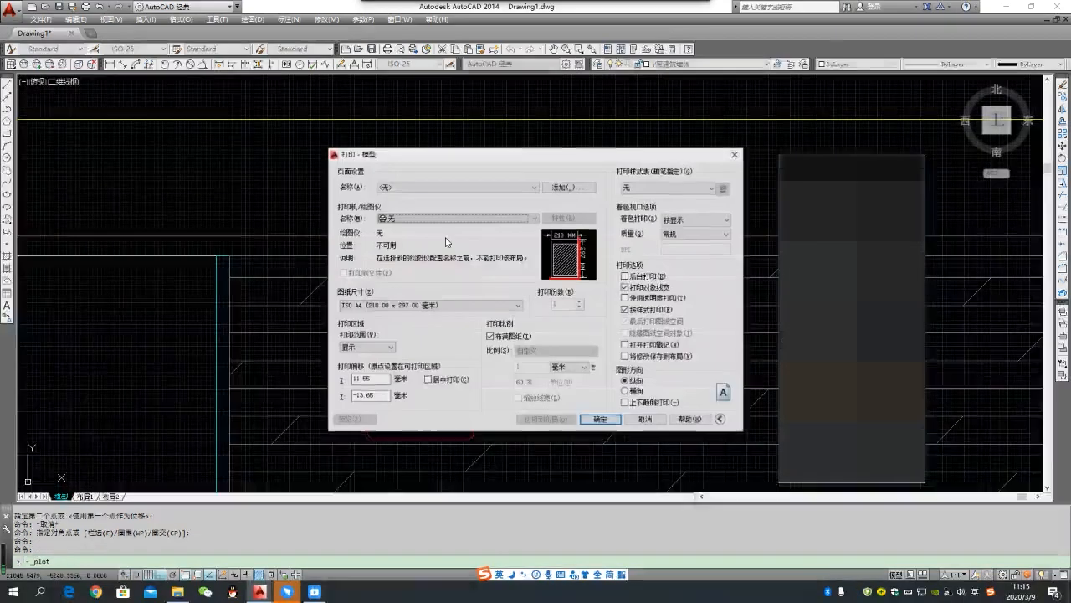
click(533, 188)
click(511, 206)
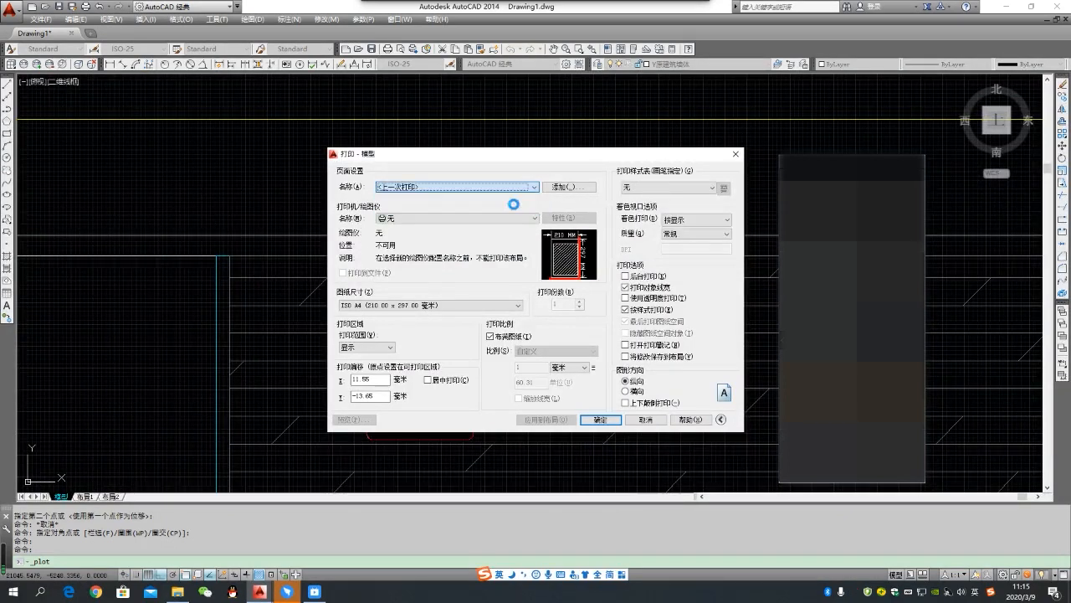
click(447, 349)
click(342, 211)
click(555, 483)
click(356, 419)
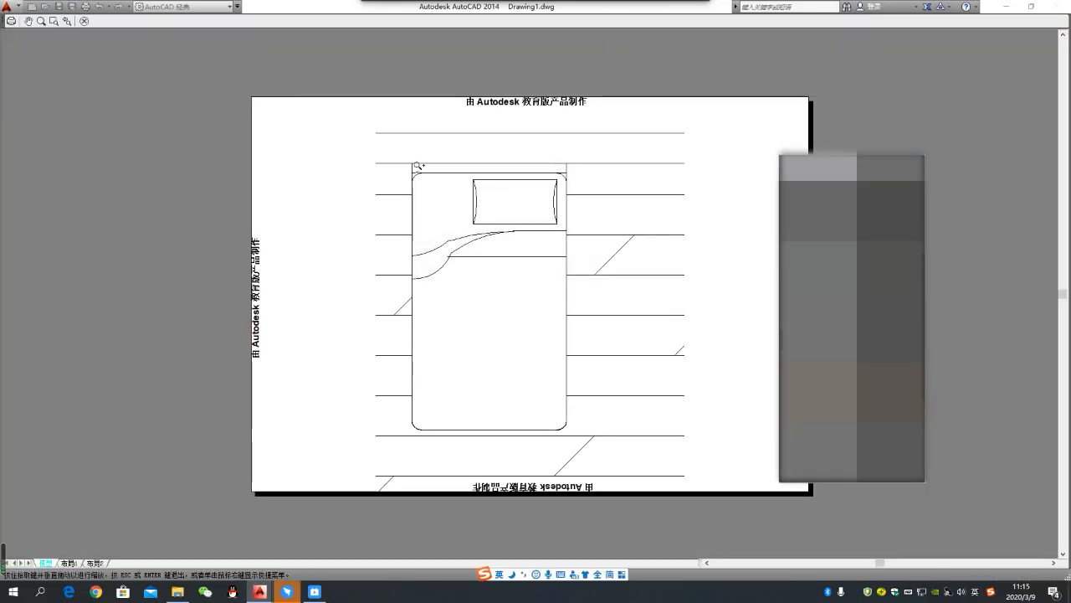
- Inspect the bed's upper outline in the plot preview and leave the plot setup without plotting
scroll(414, 172, up, 2)
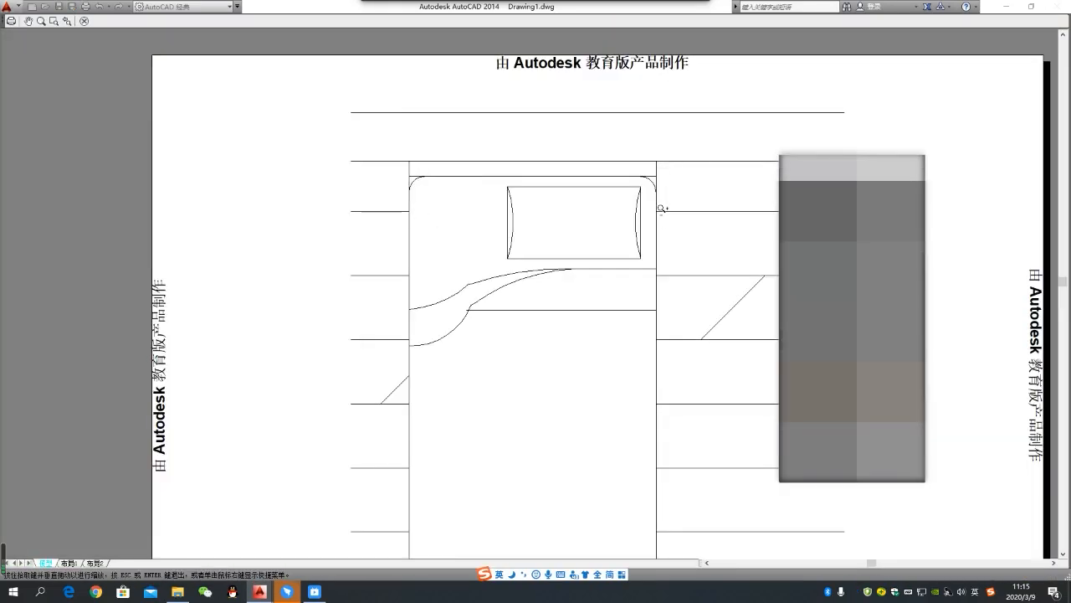
key(Escape)
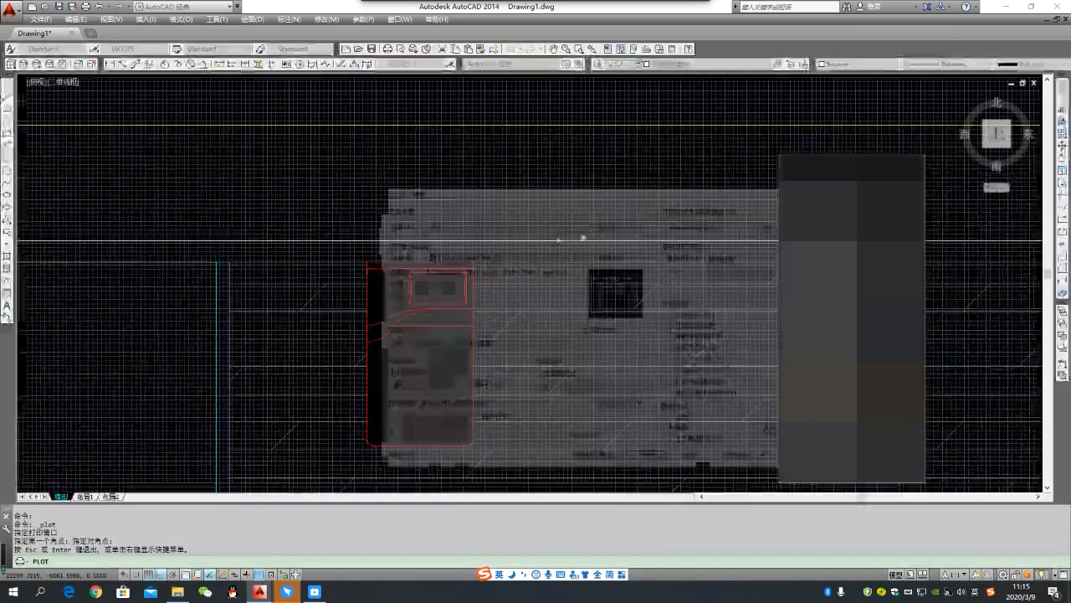
drag(726, 197, 658, 207)
click(701, 206)
- Turn the wipeout frames off with the WIPEOUT command's frame option set to OFF
scroll(509, 233, down, 4)
scroll(494, 246, up, 5)
scroll(492, 254, down, 2)
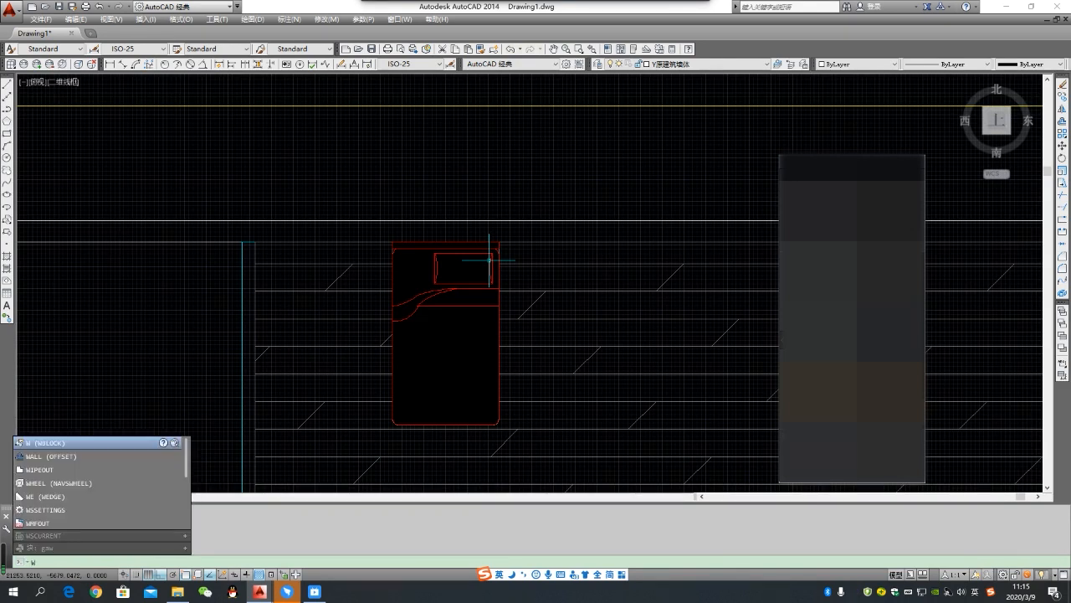
text(p)
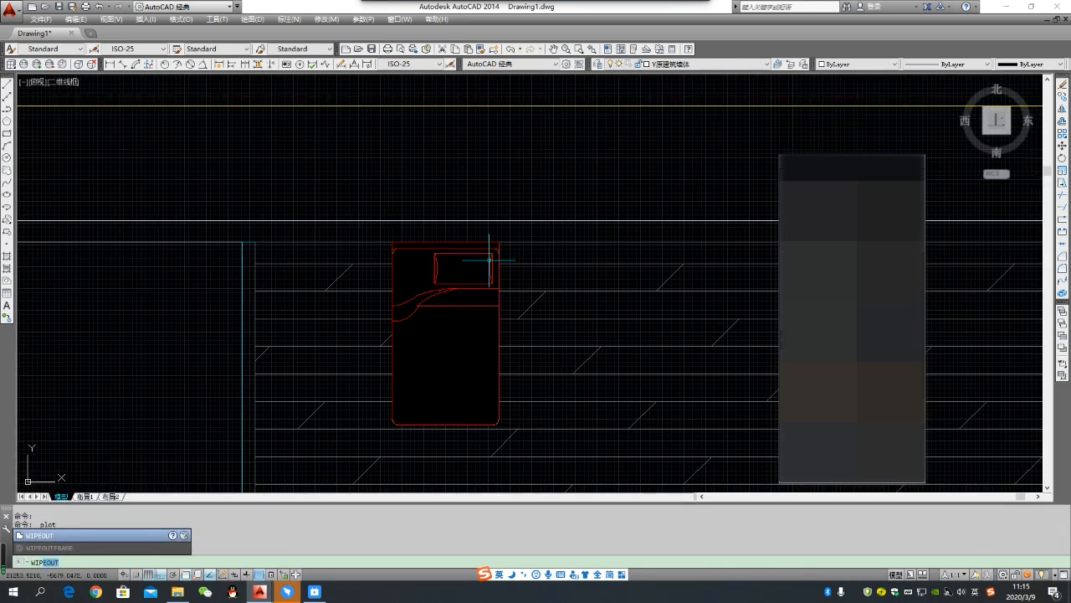
text(eo)
key(Return)
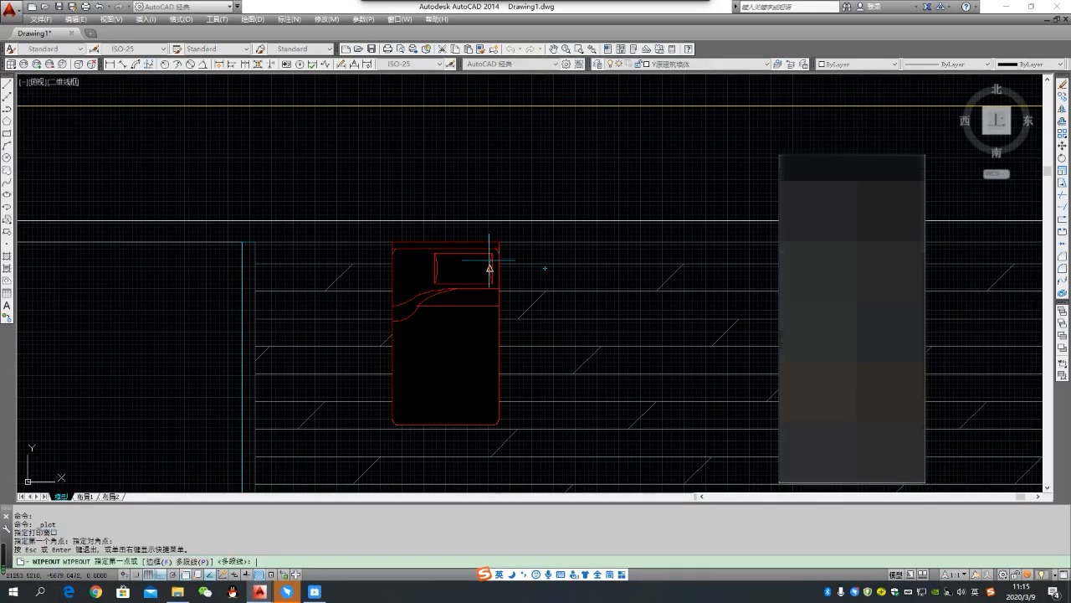
click(159, 562)
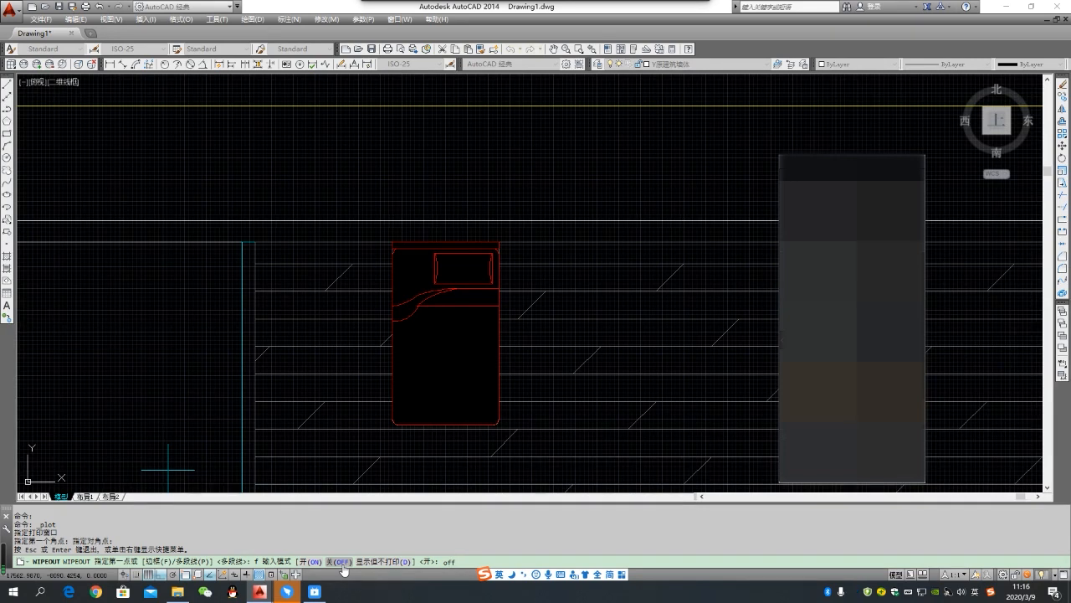
scroll(412, 237, up, 4)
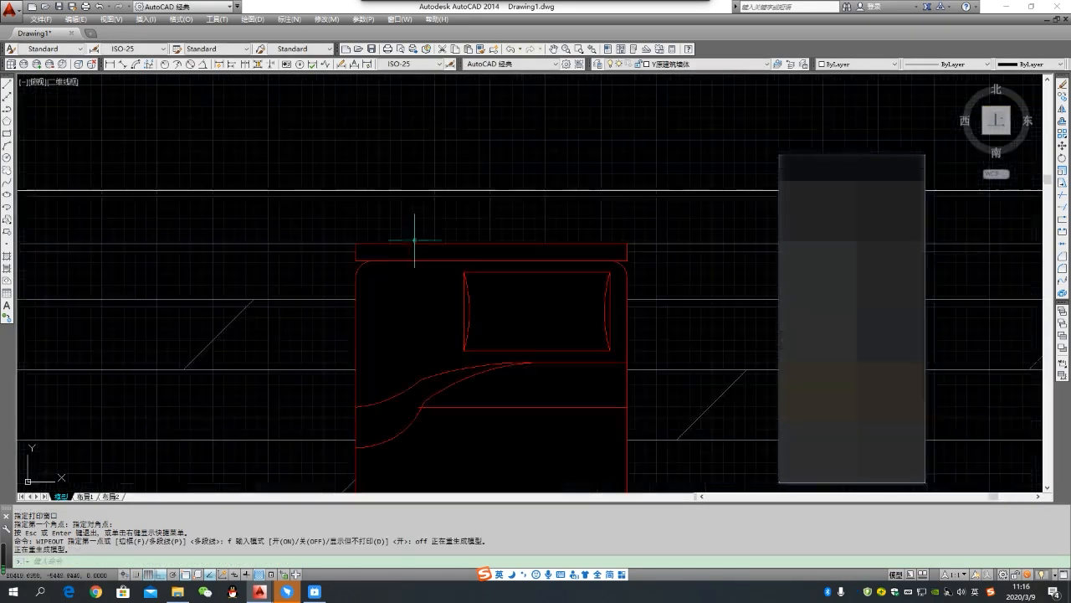
- Preview the plot again with the <上一次打印> page setup and a new window around the bed, closing it without plotting
scroll(463, 272, down, 4)
scroll(458, 325, down, 2)
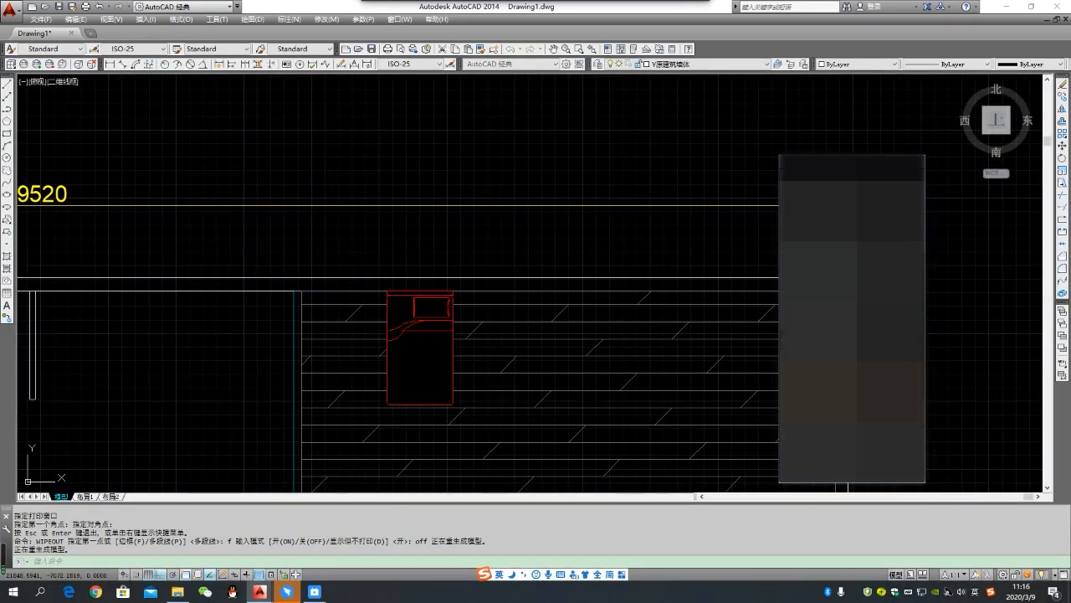
key(ctrl+p)
click(502, 186)
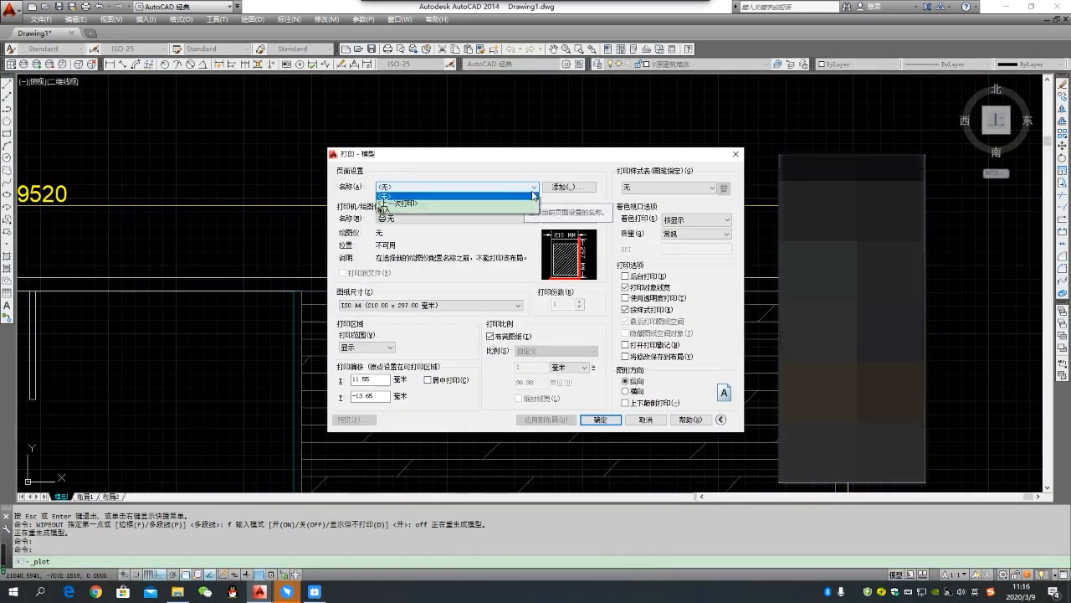
click(452, 209)
click(438, 346)
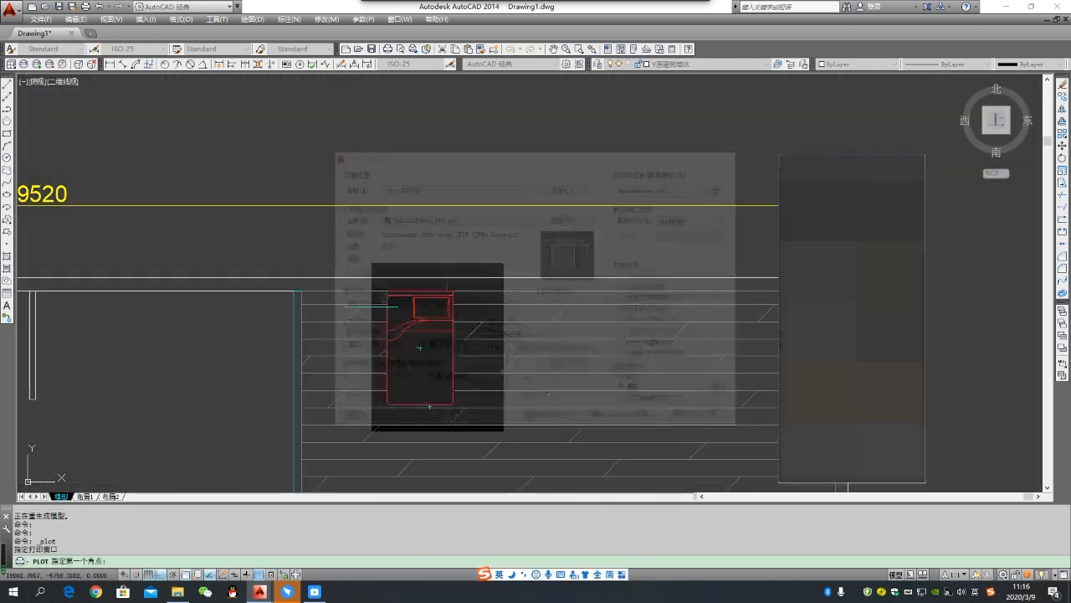
click(358, 248)
click(526, 453)
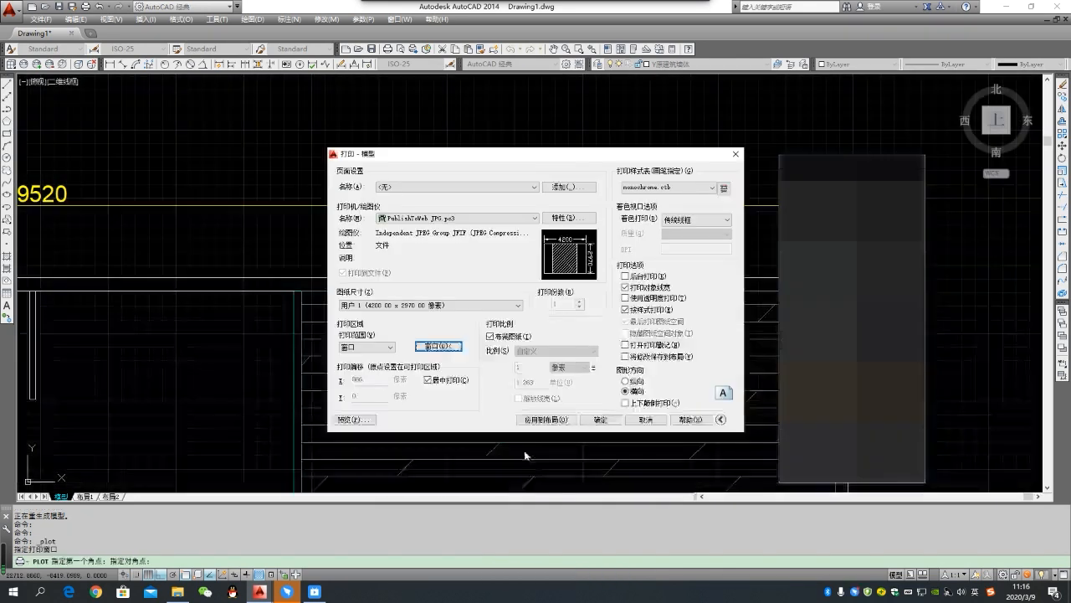
click(370, 418)
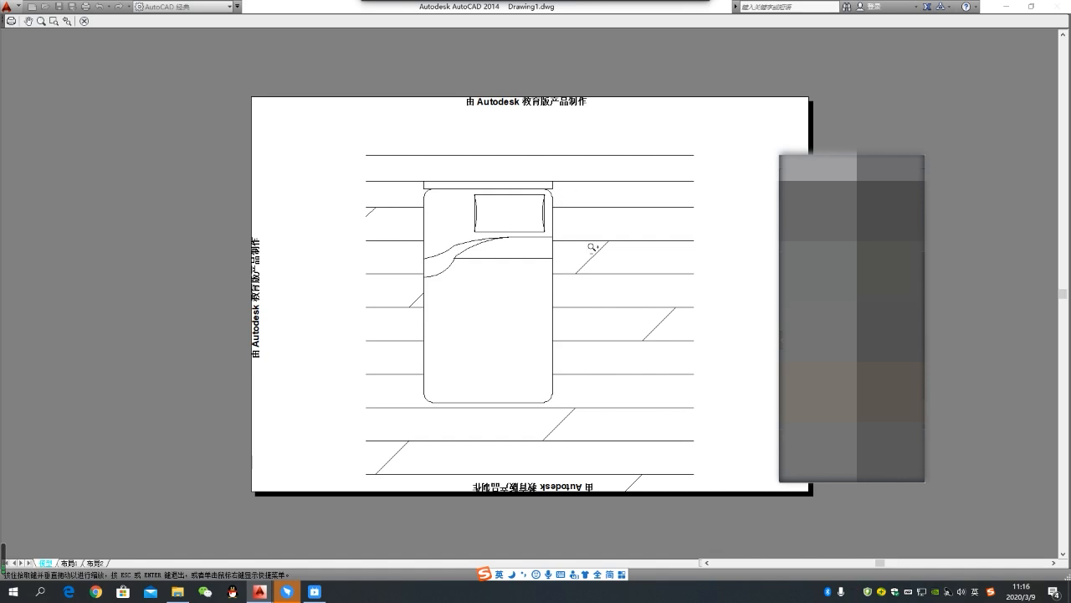
key(Escape)
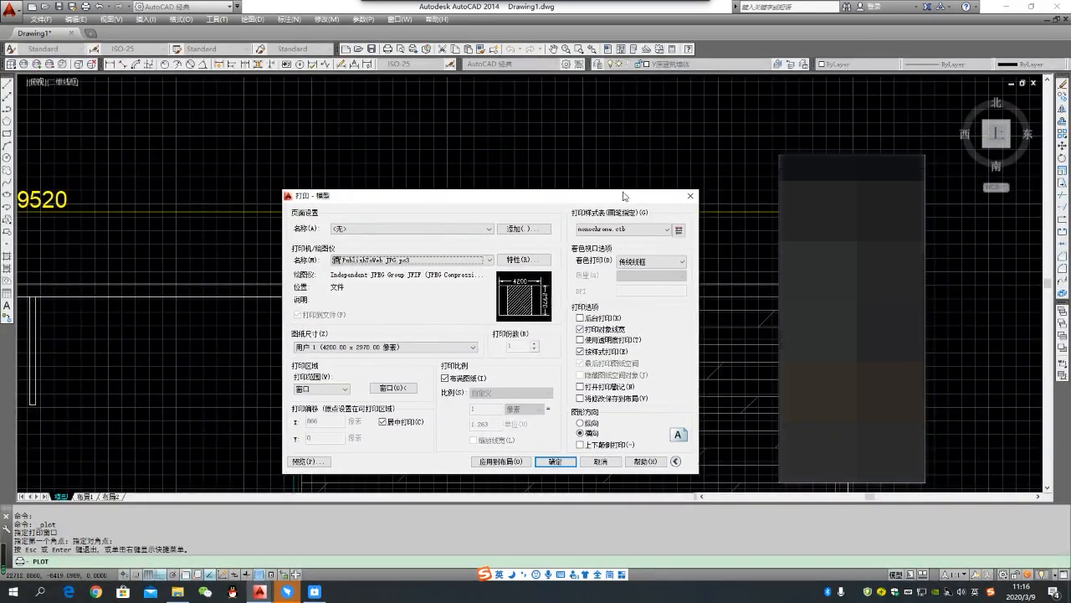
click(693, 195)
- Switch from model space to the 布局1 layout
scroll(469, 310, down, 2)
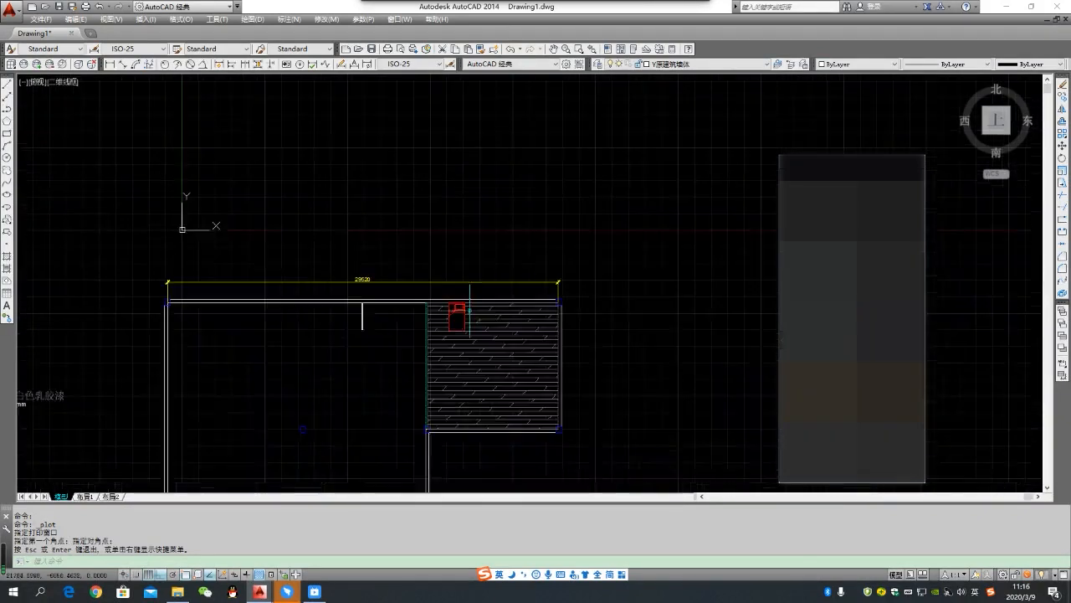
scroll(470, 310, down, 2)
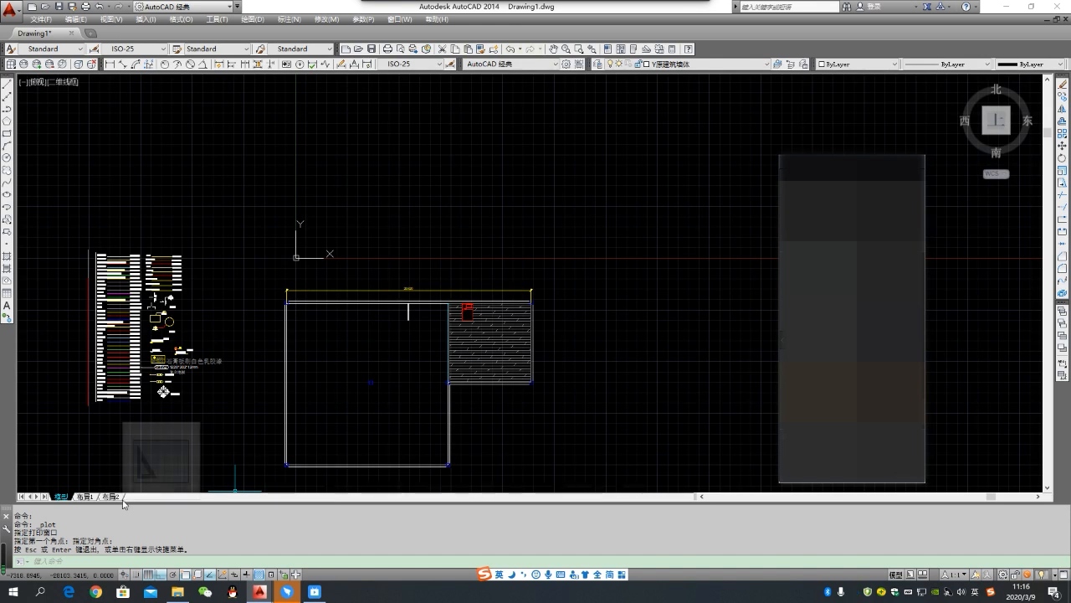
mouse_move(87, 502)
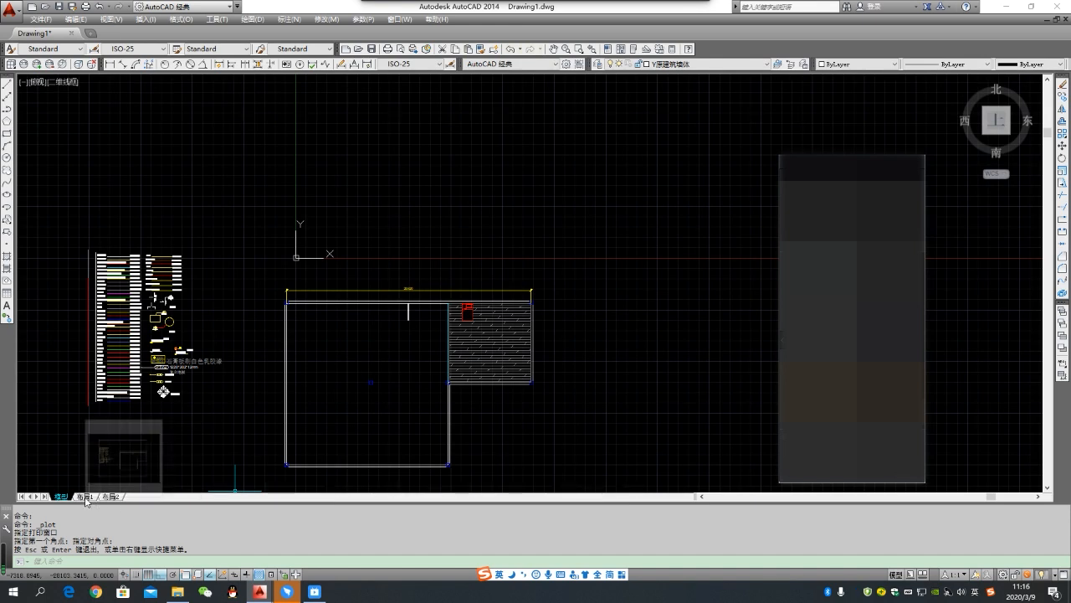
click(87, 498)
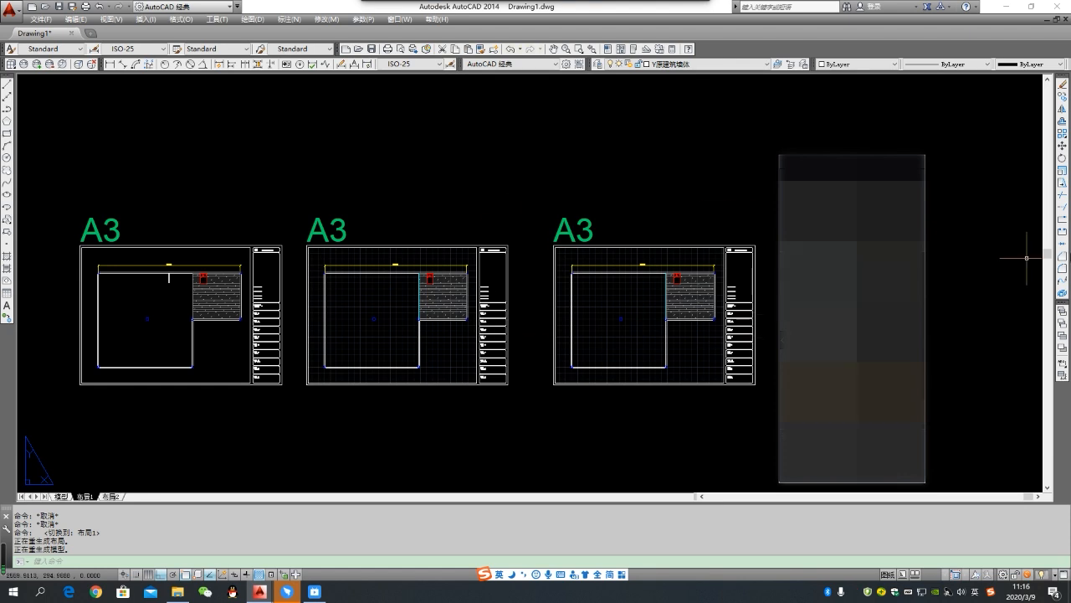
- Activate the second A3 sheet's viewport and freeze the floor hatch layer D地面填充 in that viewport
scroll(711, 256, up, 2)
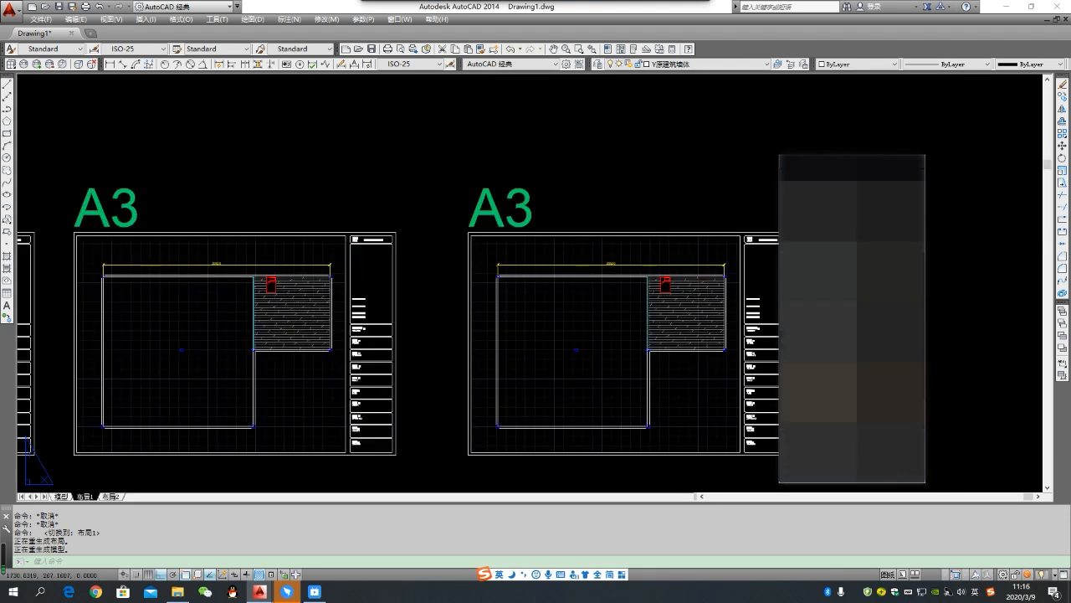
scroll(540, 272, down, 2)
double_click(347, 283)
scroll(351, 283, up, 5)
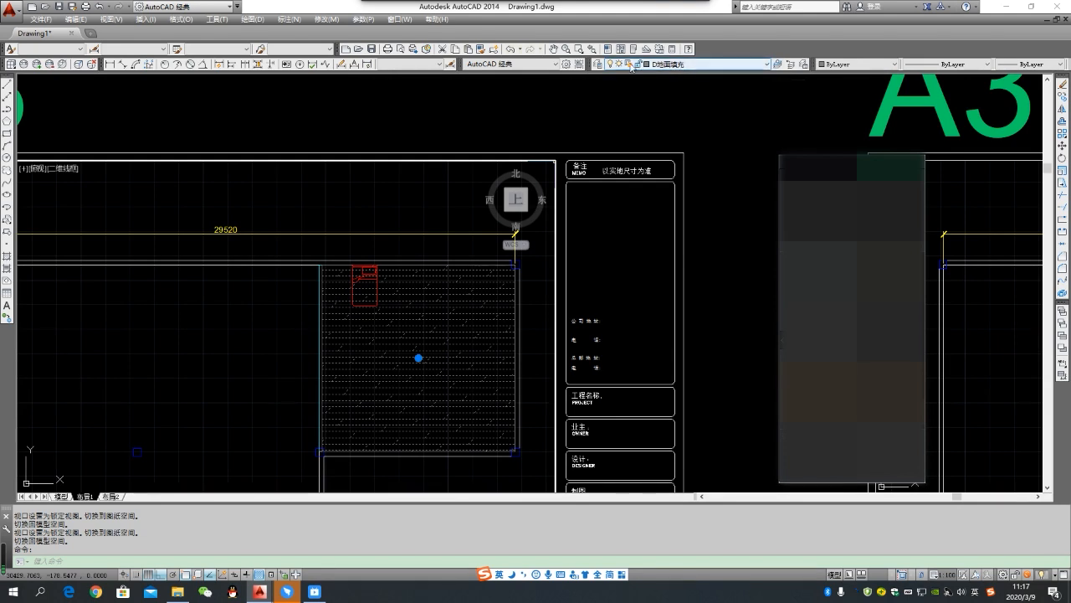
click(631, 68)
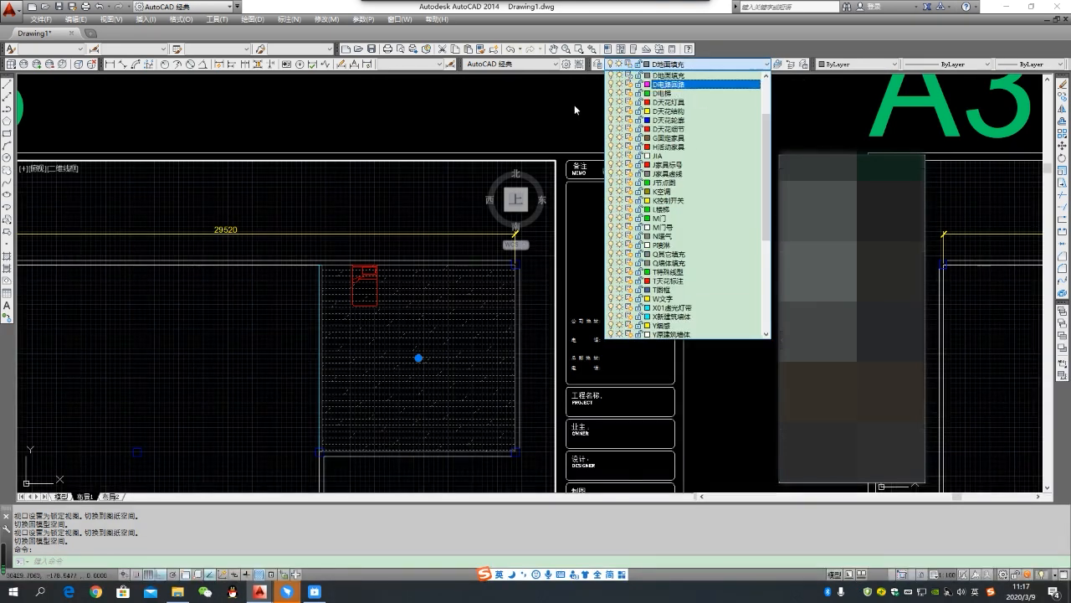
click(536, 109)
scroll(536, 210, down, 4)
- Select the bed's wipeout in the second sheet's viewport and freeze its layer 区域覆盖 there
scroll(464, 247, up, 4)
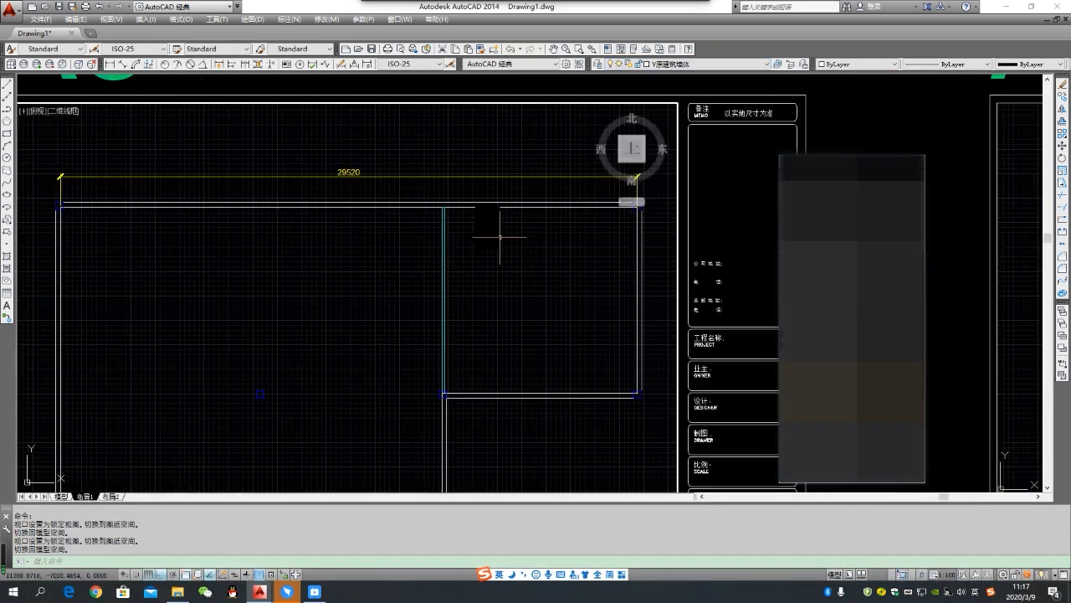
scroll(500, 237, up, 2)
click(495, 230)
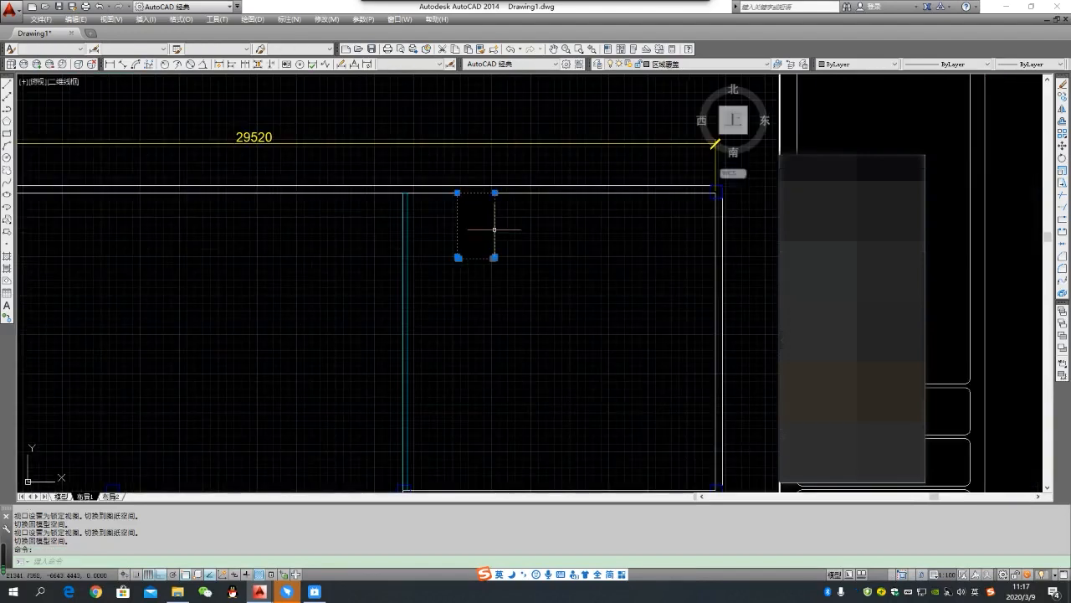
click(633, 68)
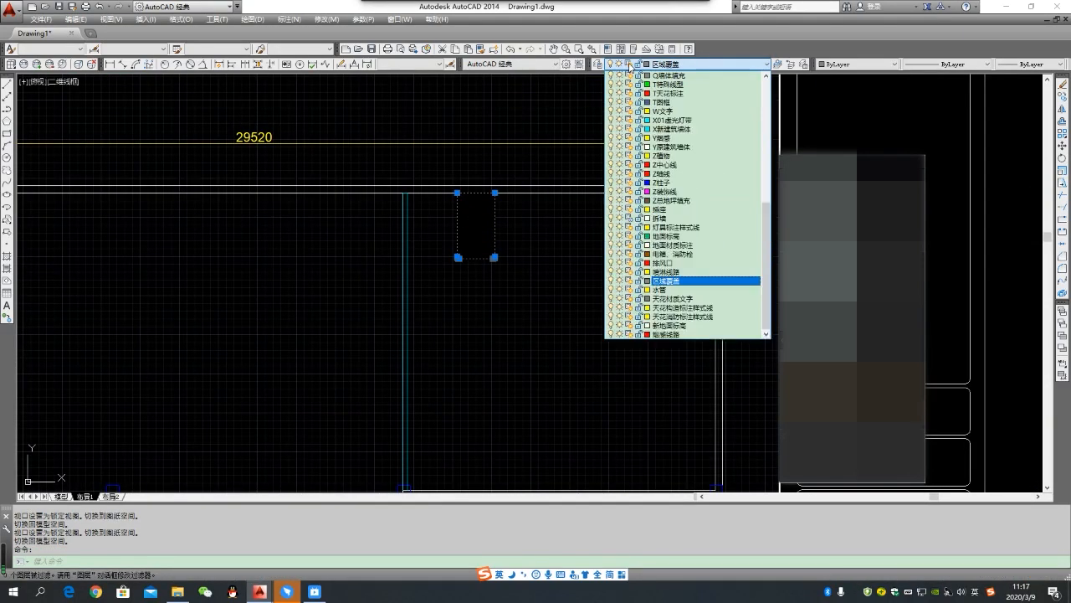
click(612, 281)
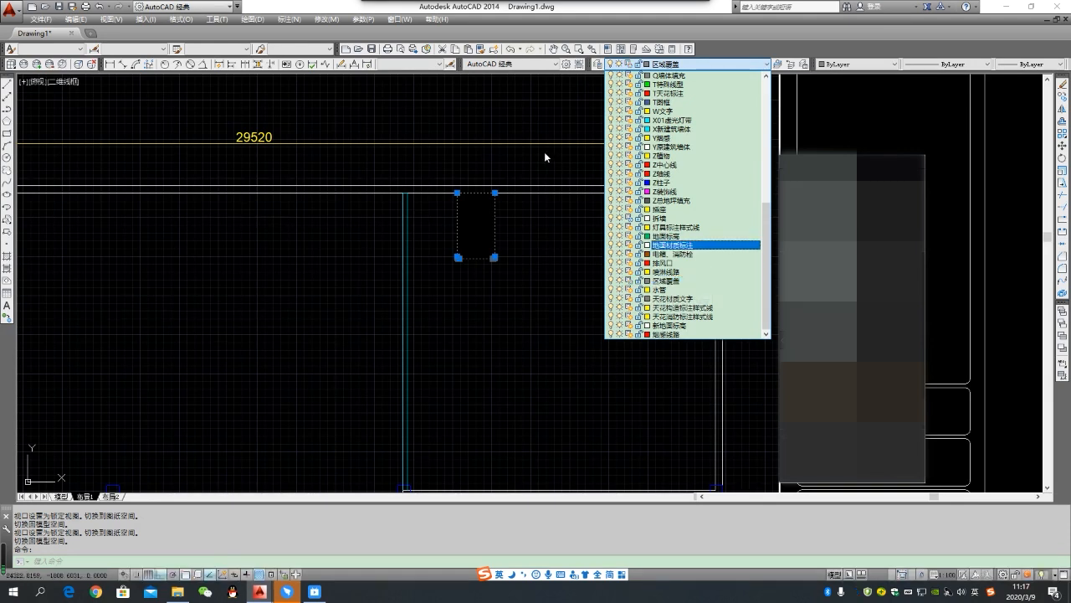
click(532, 164)
- Activate the first A3 sheet's viewport and freeze the floor hatch's layer D地面填充 in it
scroll(528, 219, down, 2)
scroll(532, 226, down, 2)
scroll(454, 240, down, 1)
scroll(315, 240, up, 1)
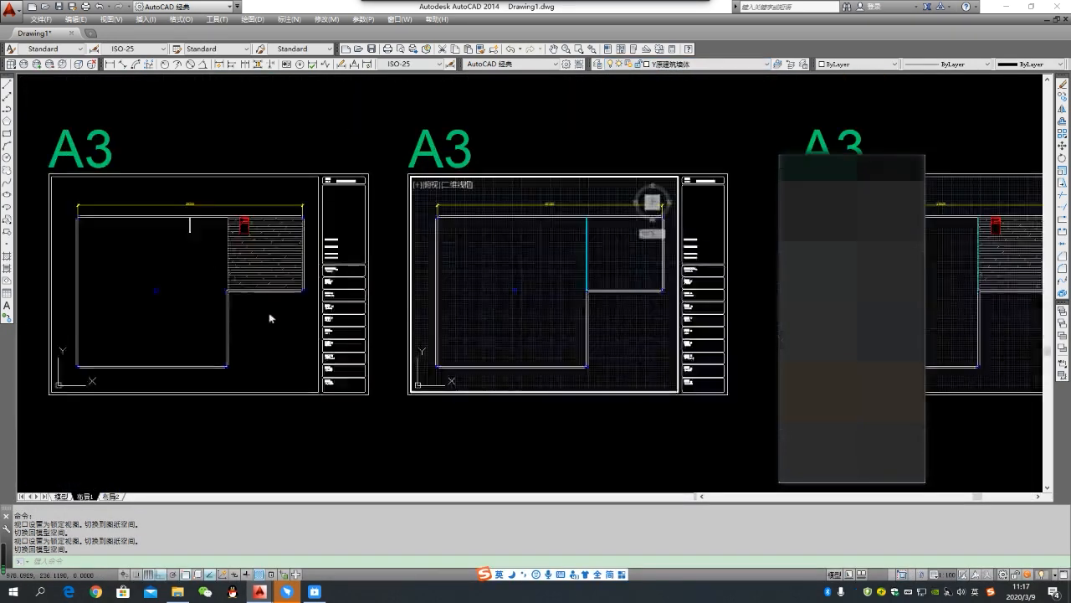
click(256, 322)
scroll(219, 250, up, 2)
click(244, 243)
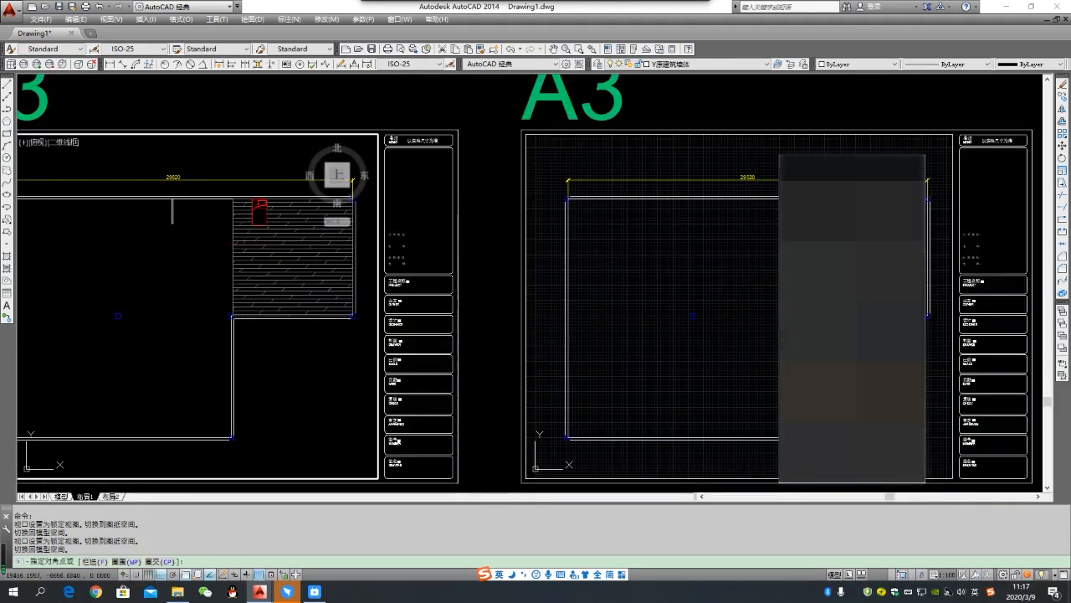
click(238, 232)
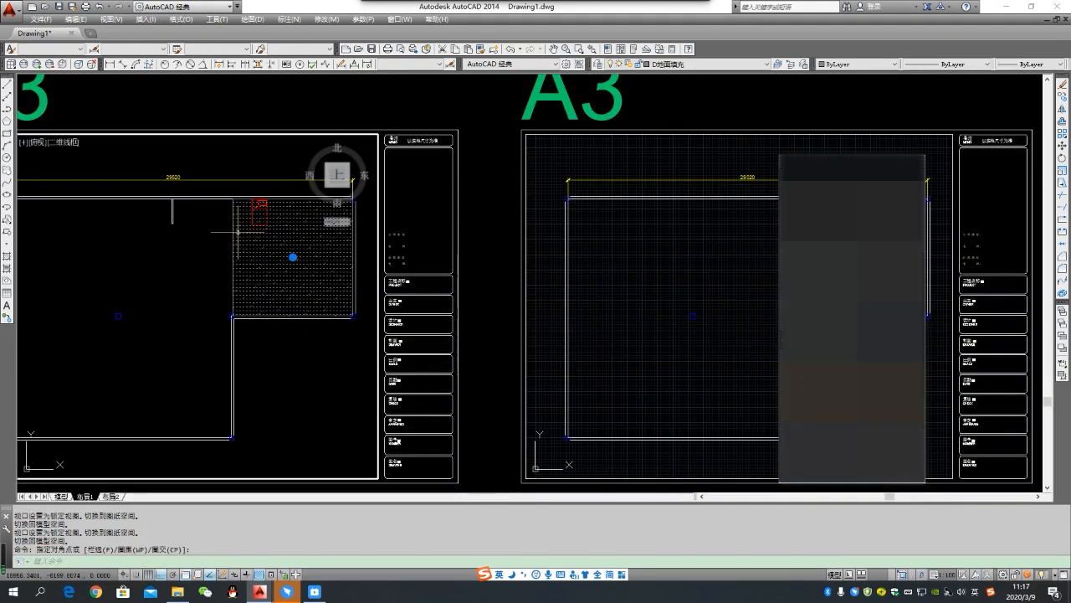
click(628, 65)
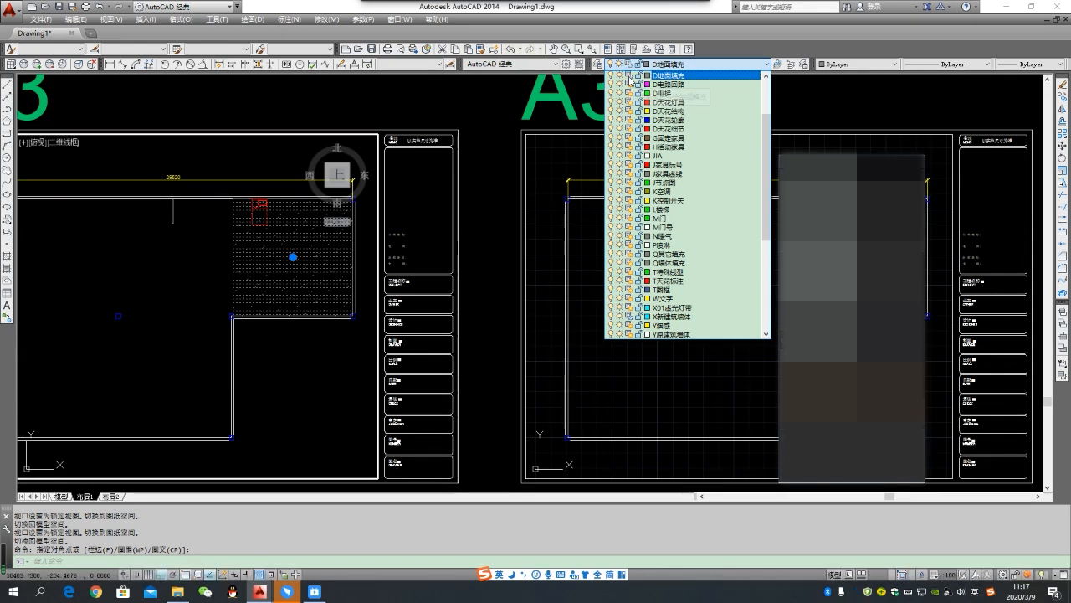
click(629, 77)
click(496, 98)
- Select the remaining wipeout in the first sheet's viewport and freeze its layer 区域覆盖 in that viewport
scroll(253, 223, up, 2)
click(274, 228)
click(265, 215)
key(Escape)
click(268, 217)
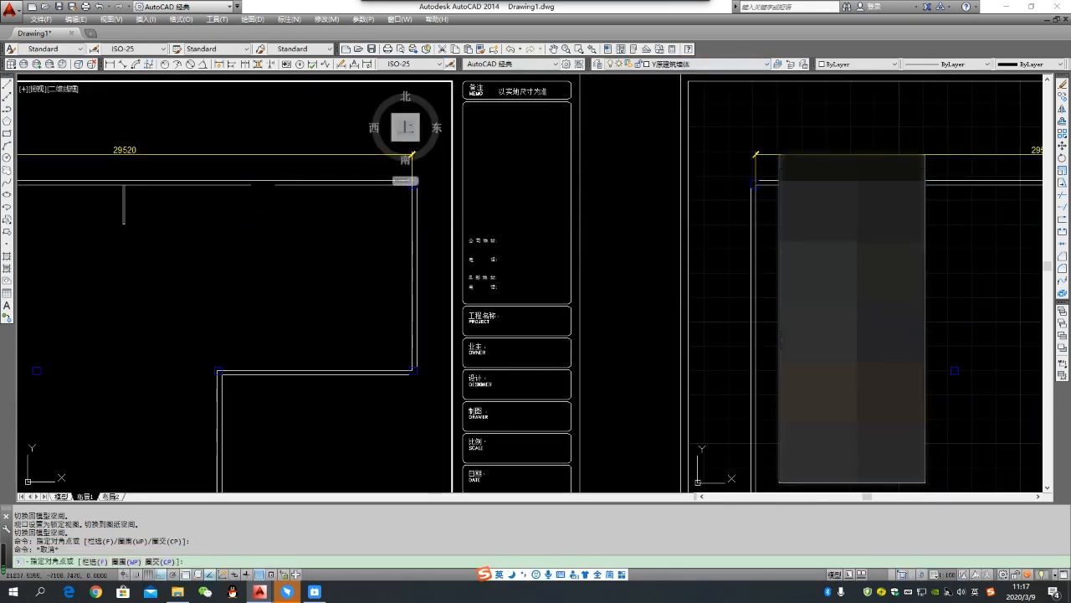
click(279, 202)
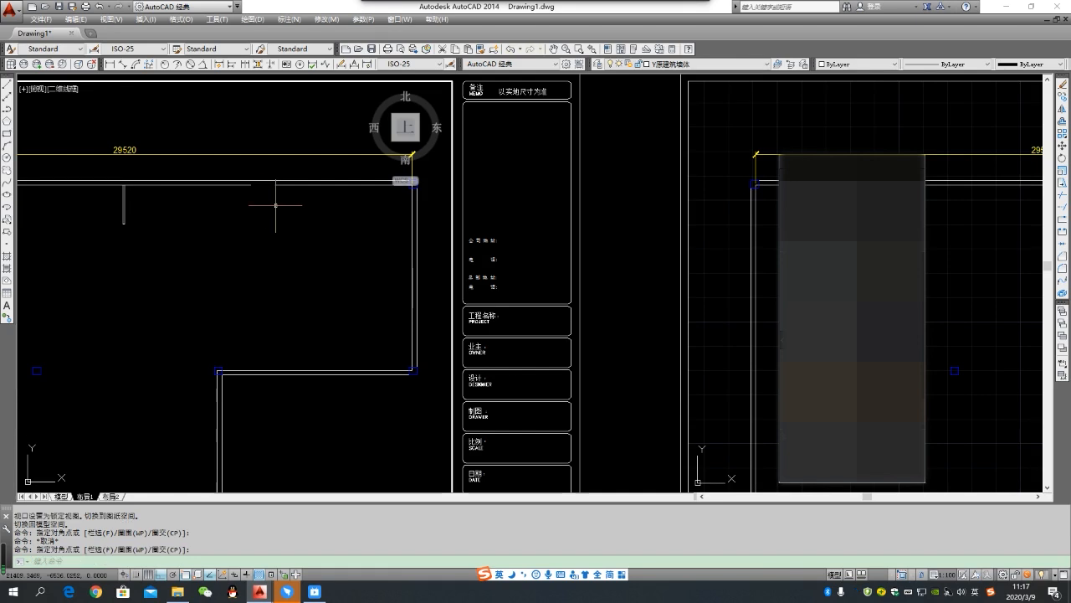
click(667, 65)
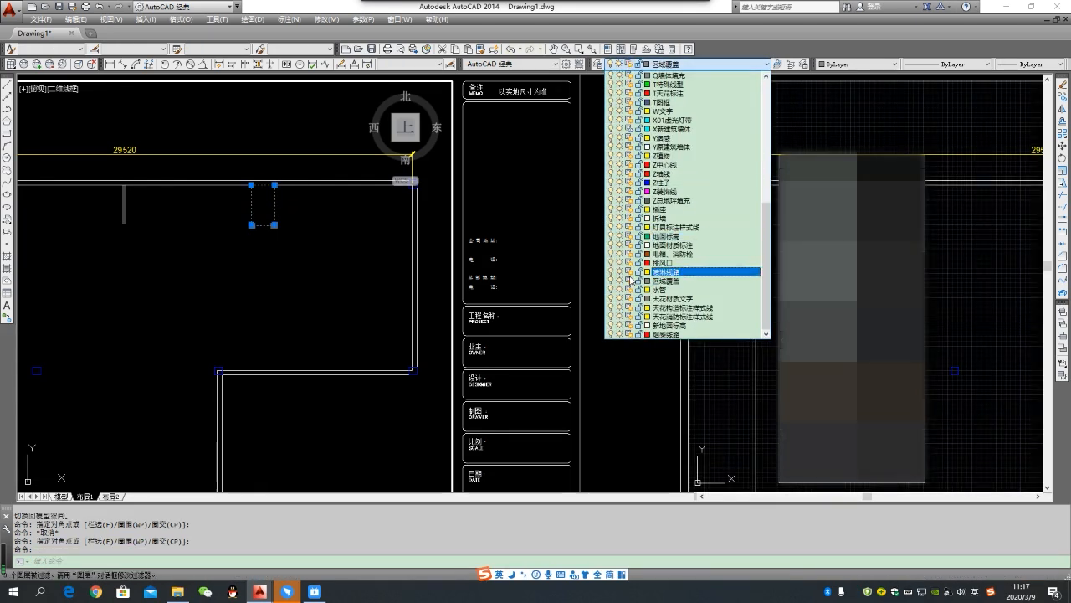
key(Escape)
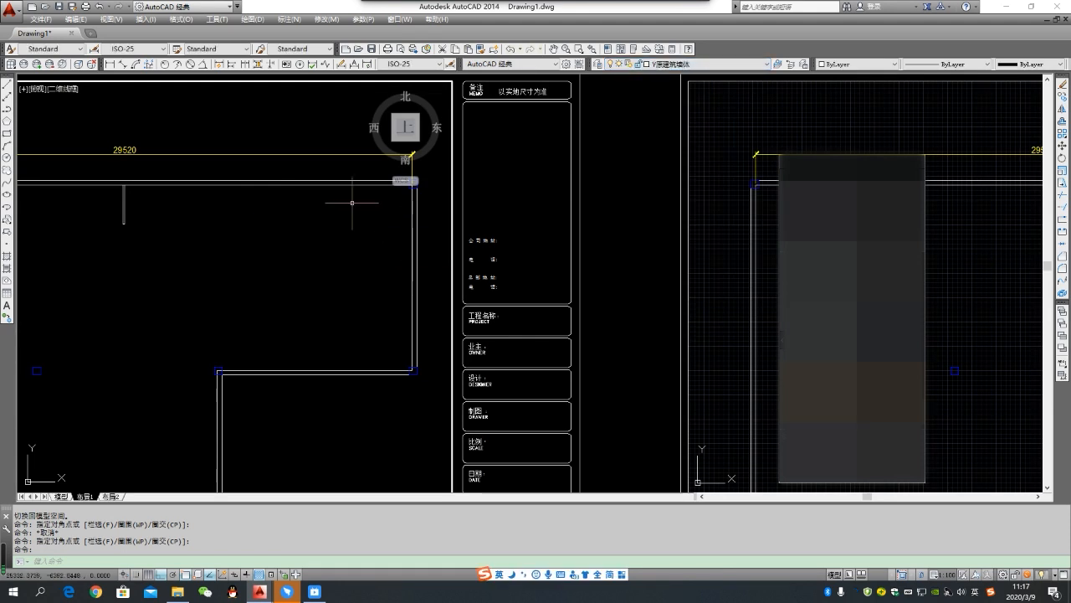
- Review the layer freeze settings of the first sheet's viewport, including the furniture layer H活动家具
scroll(426, 220, down, 4)
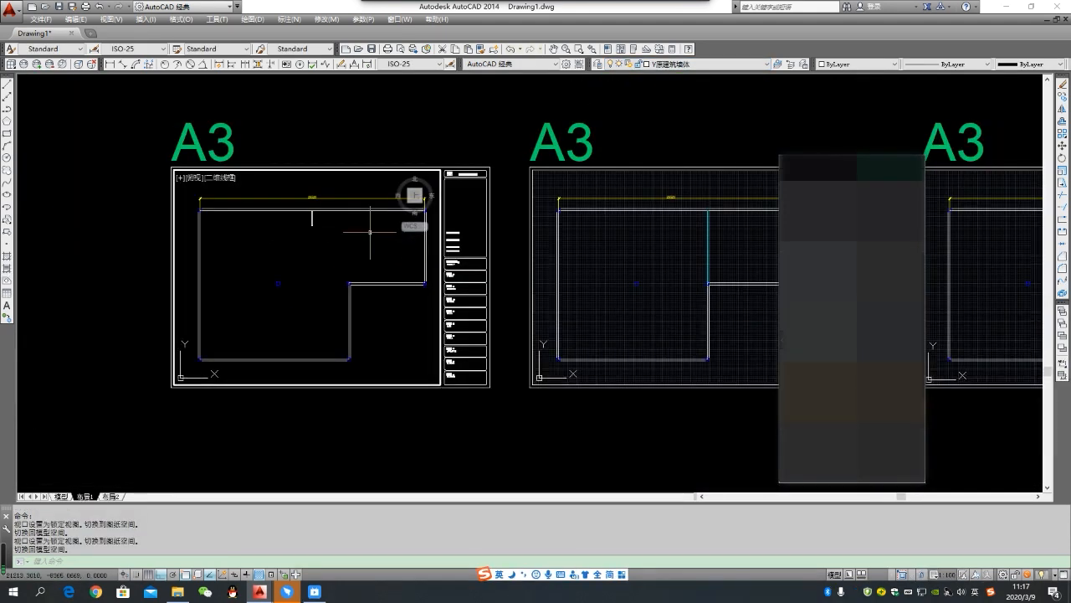
click(370, 233)
click(368, 242)
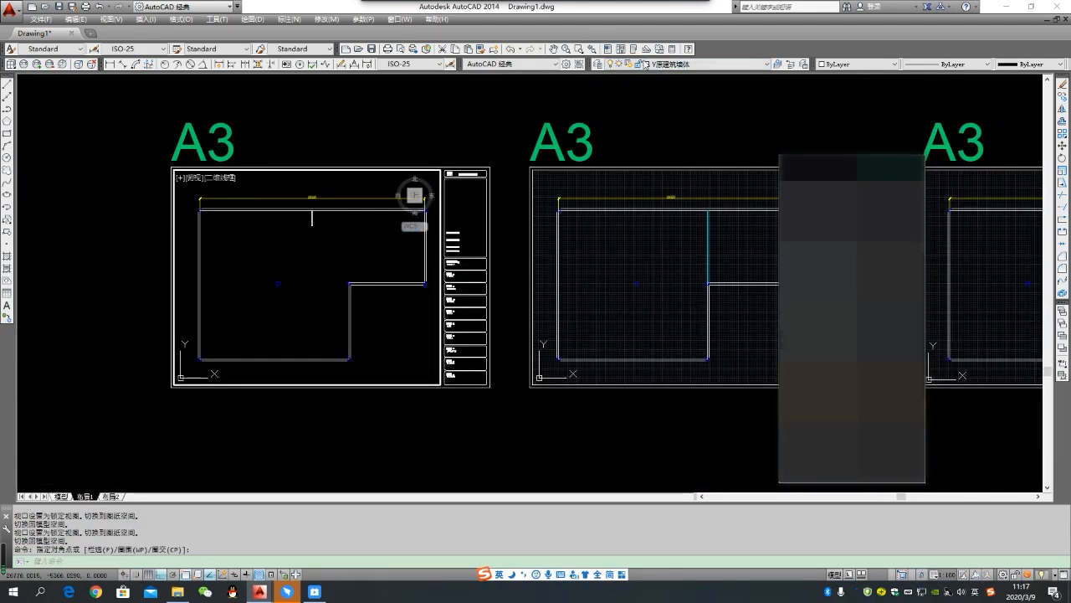
click(767, 64)
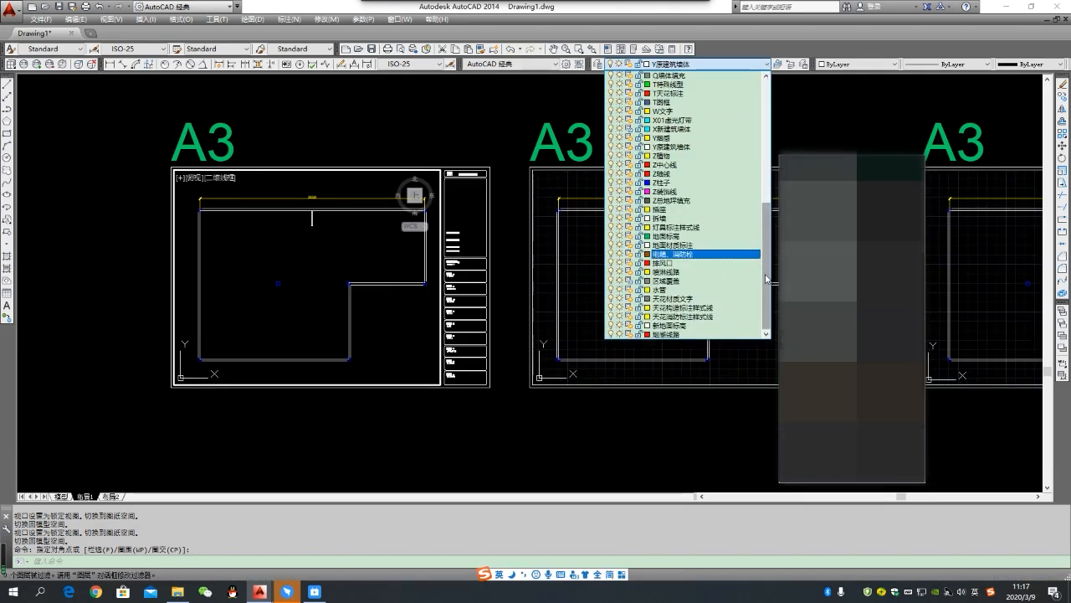
drag(765, 279, 761, 136)
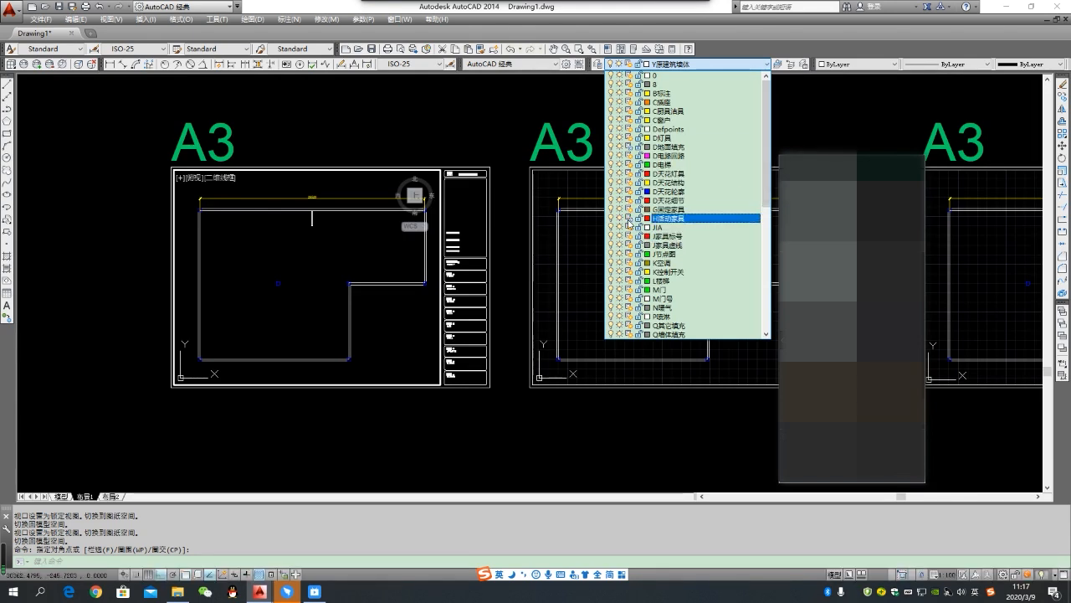
click(373, 258)
scroll(463, 269, down, 5)
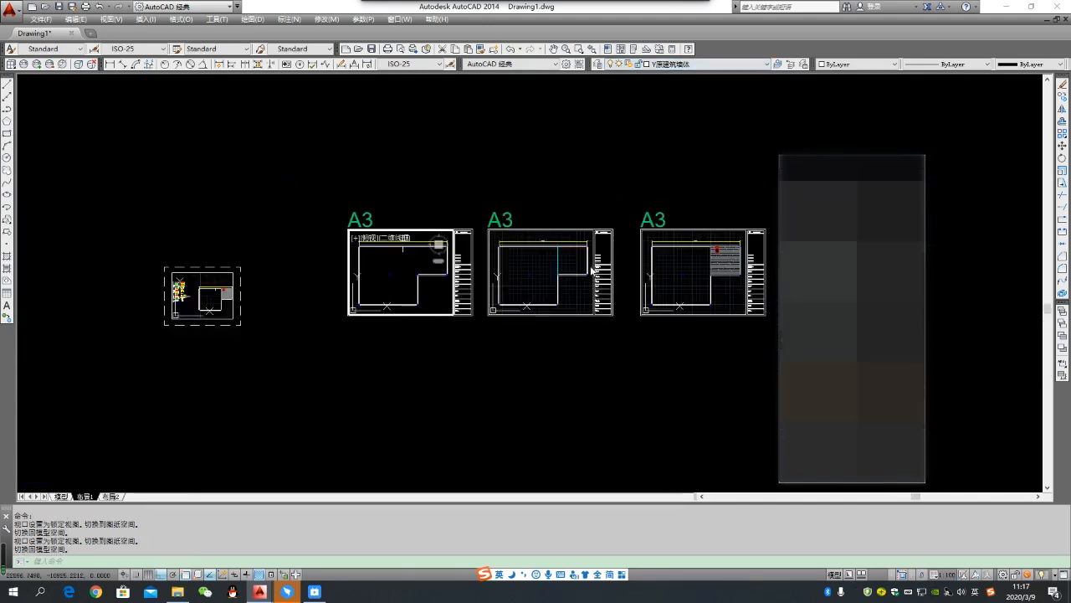
- Leave the active viewport and return to the paper space of 布局1
middle_drag(585, 265, 483, 263)
scroll(483, 264, up, 4)
double_click(521, 156)
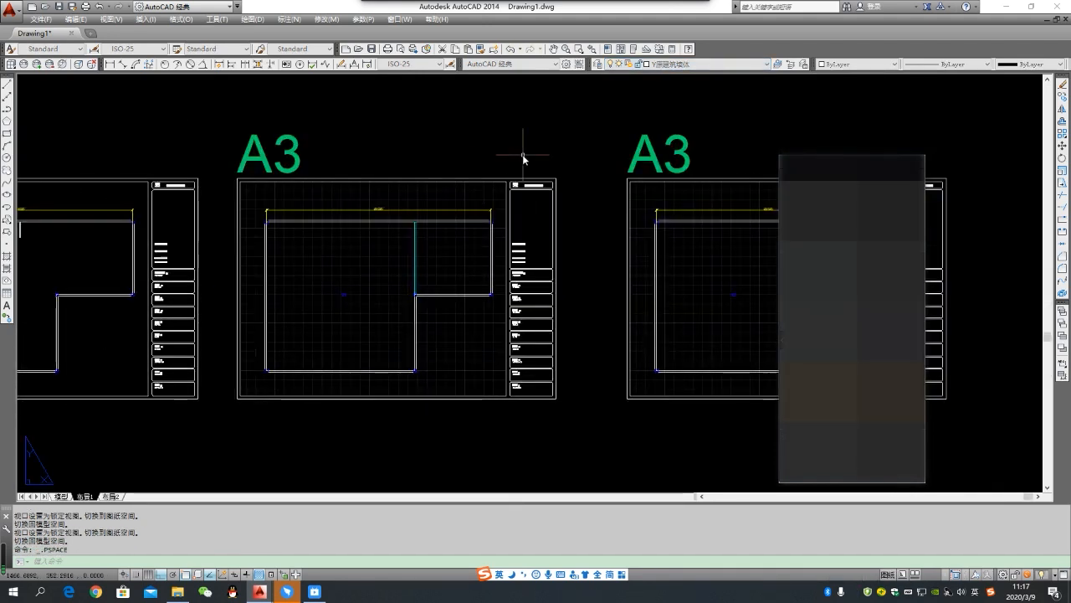
scroll(471, 161, down, 4)
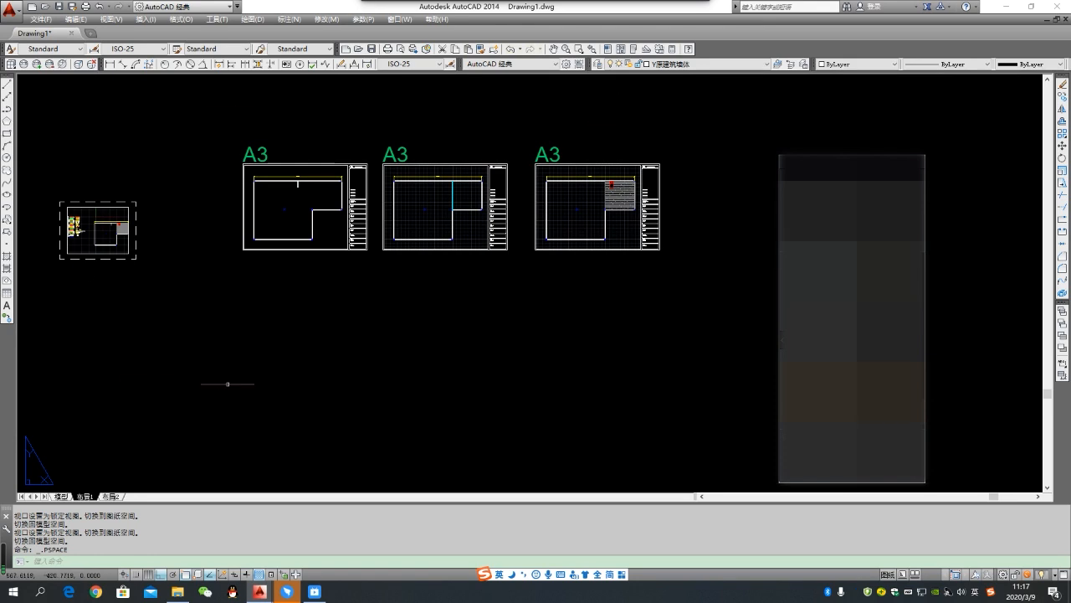